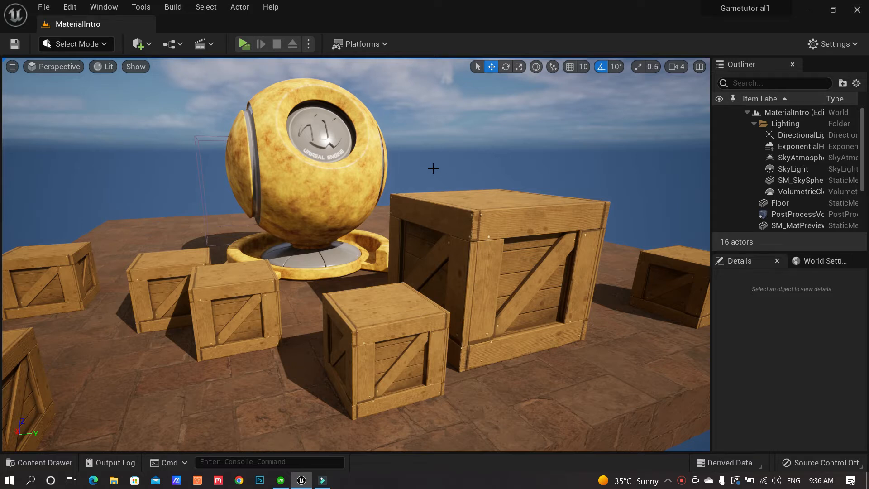
Check the Select Mode list, then open the Quickly Add dropdown to locate Quixel Bridge under Get Content
{"action": "left_click", "coordinate": [105, 45]}
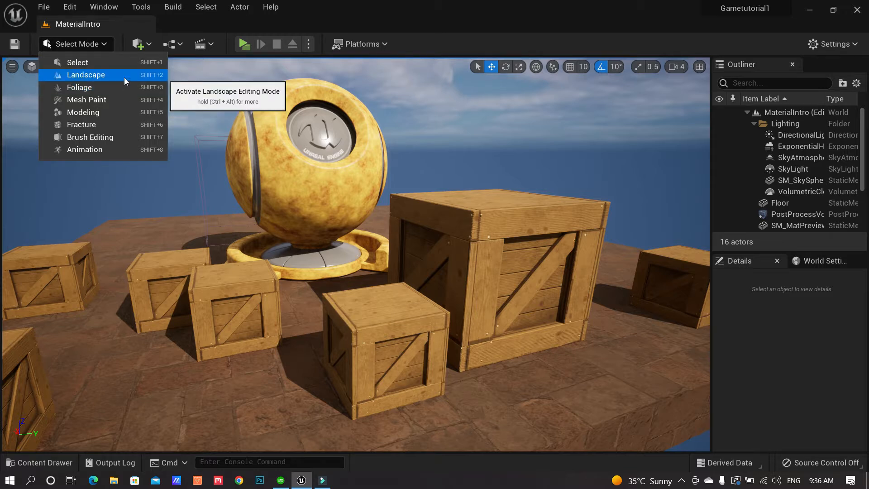
{"action": "left_click", "coordinate": [347, 17]}
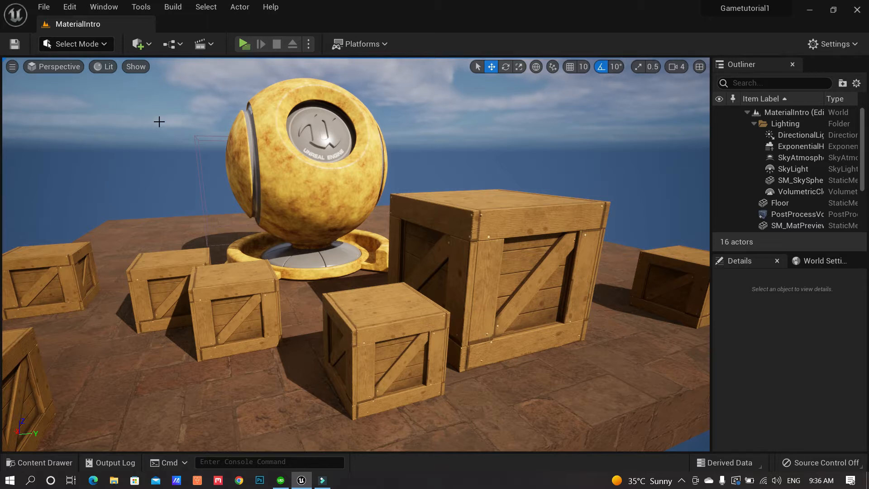
{"action": "left_click", "coordinate": [149, 44]}
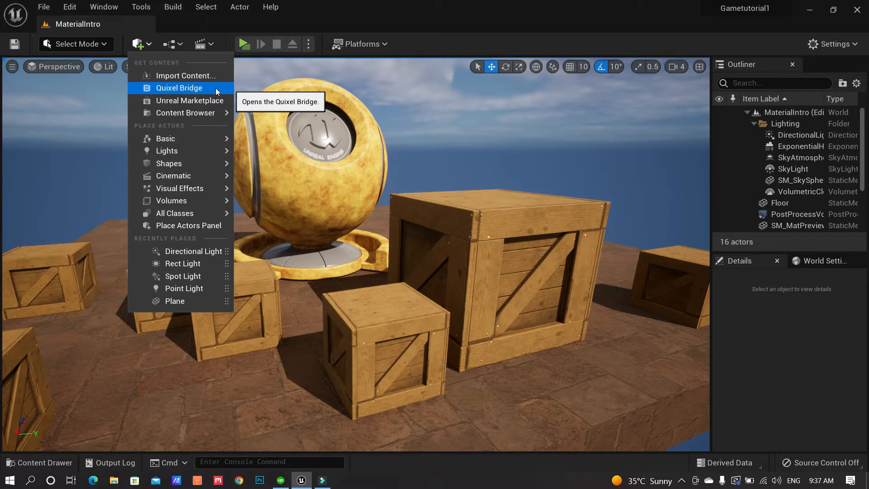
{"action": "left_click", "coordinate": [149, 45]}
{"action": "left_click", "coordinate": [150, 46]}
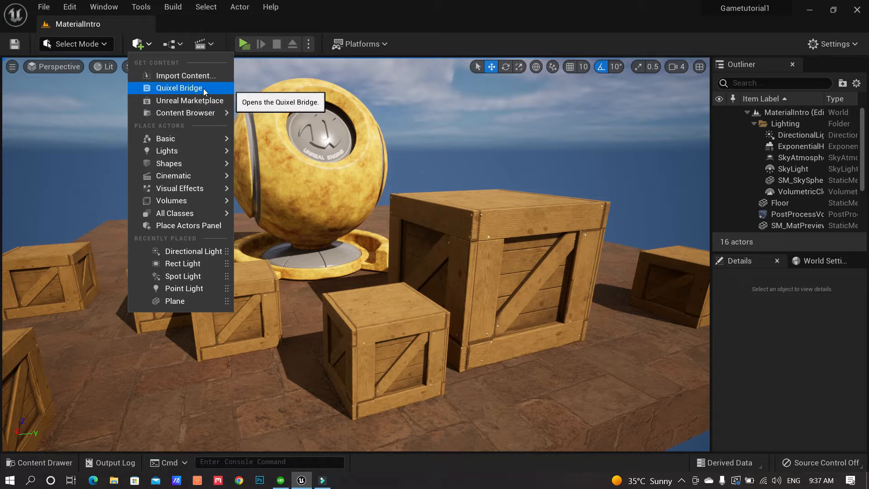
{"action": "left_click", "coordinate": [152, 46]}
{"action": "left_click", "coordinate": [152, 46]}
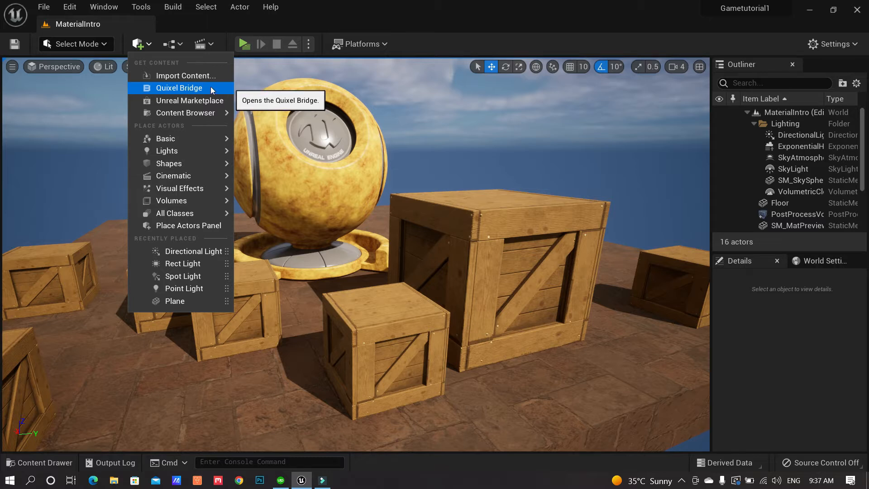
{"action": "left_click", "coordinate": [73, 8]}
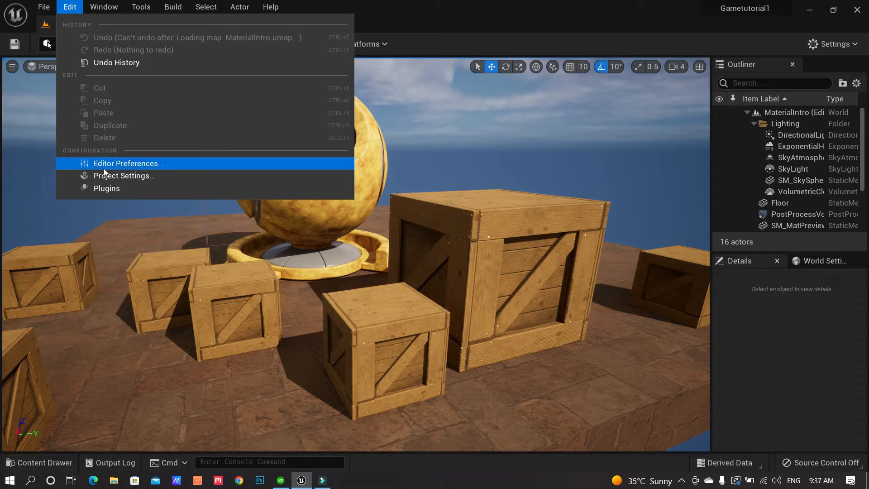
{"action": "left_click", "coordinate": [159, 188]}
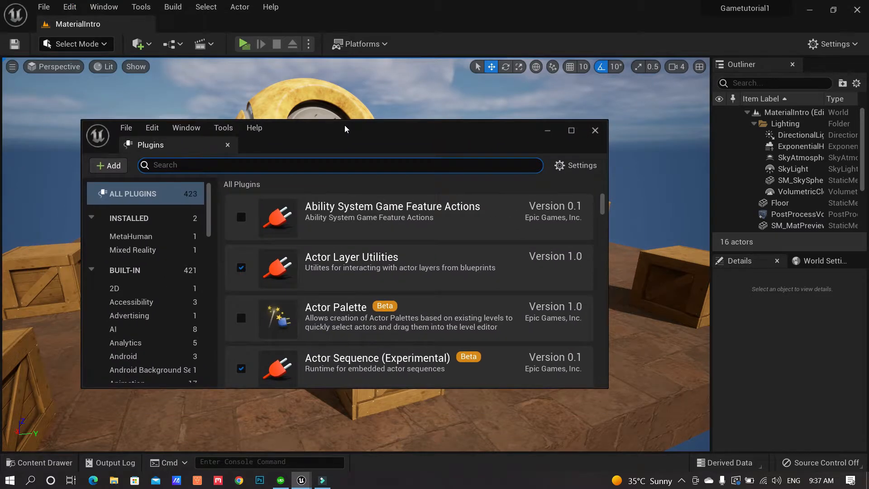
{"action": "double_click", "coordinate": [346, 129]}
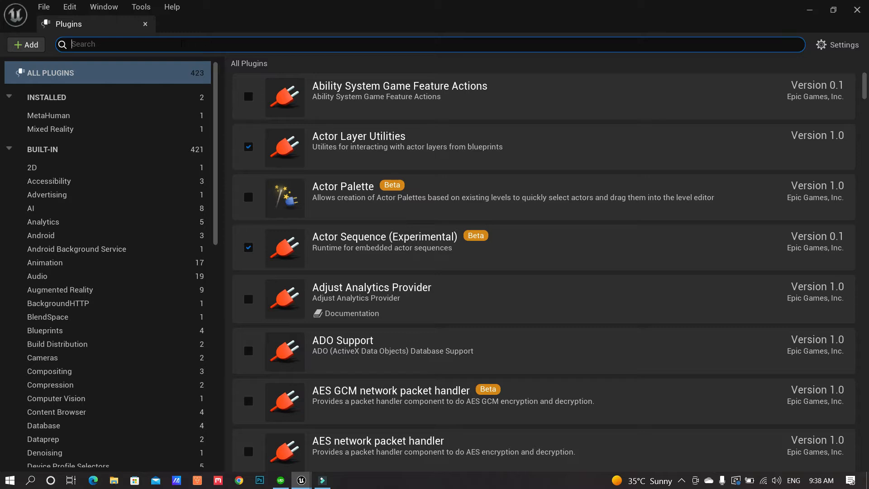
{"action": "type", "text": "brid"}
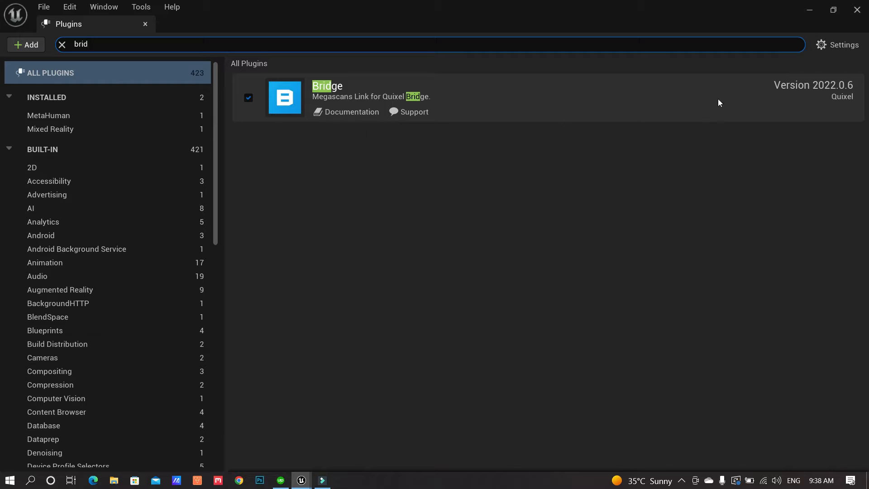
{"action": "left_click", "coordinate": [857, 11]}
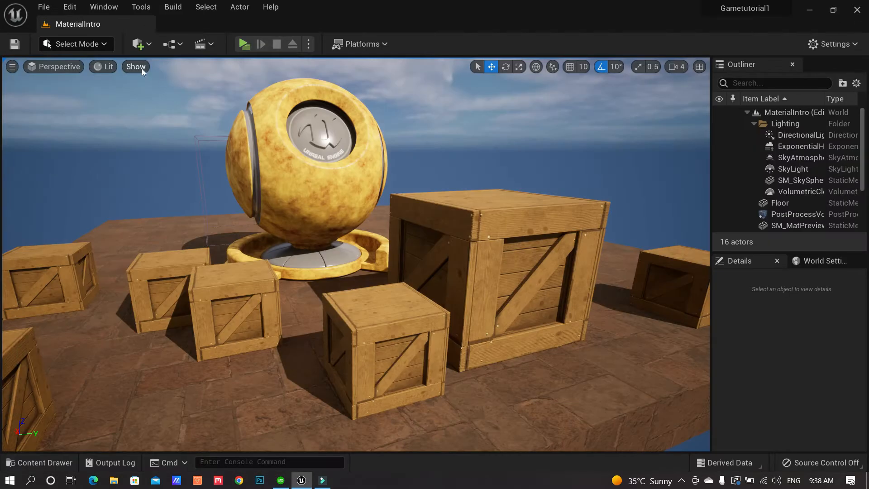
Launch Quixel Bridge from the Add dropdown and maximize its window
{"action": "left_click", "coordinate": [150, 45]}
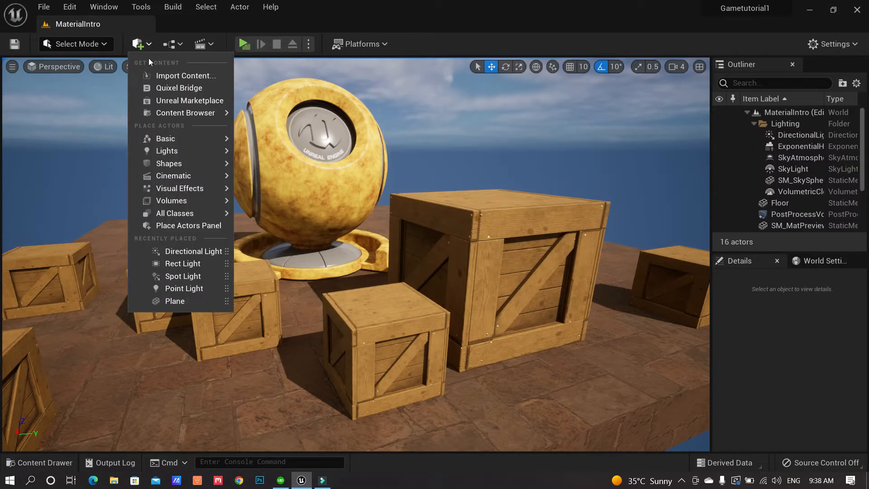
{"action": "left_click", "coordinate": [189, 88]}
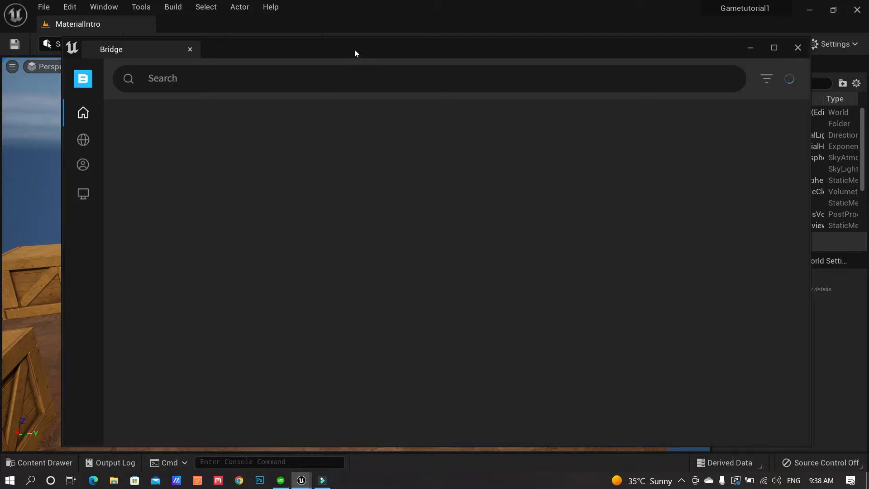
{"action": "left_click_drag", "start_coordinate": [439, 51], "coordinate": [427, 47]}
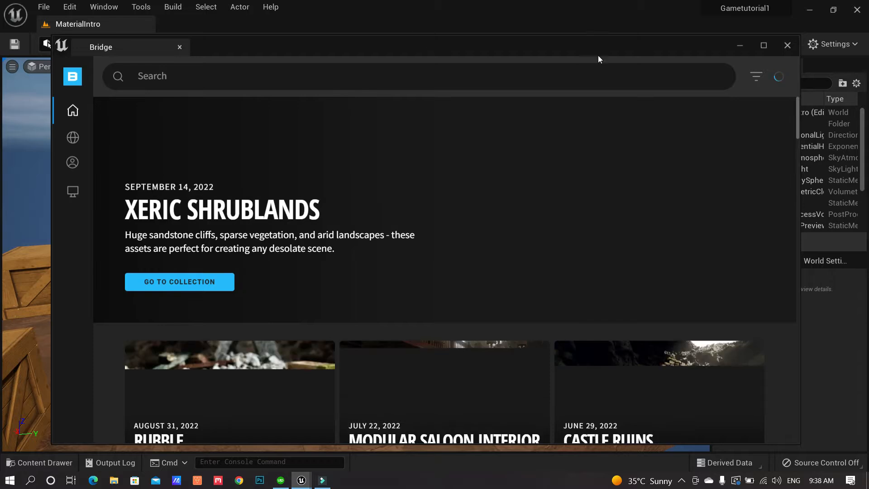
{"action": "left_click", "coordinate": [763, 46]}
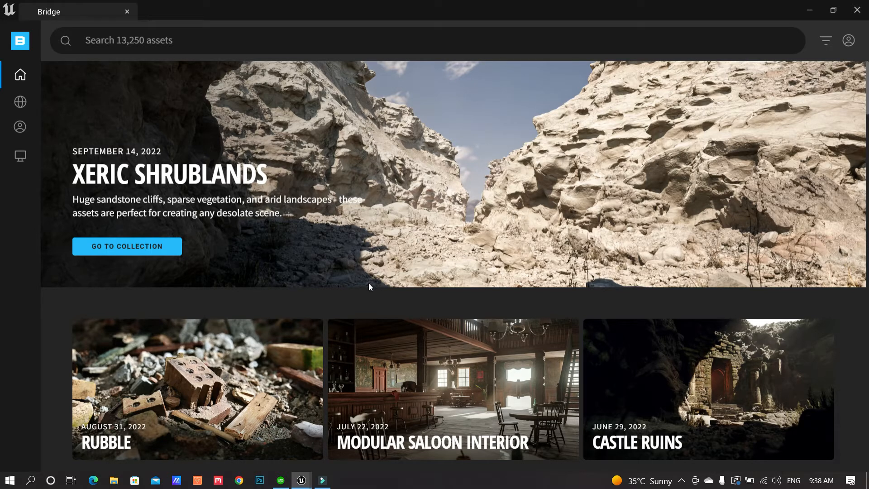
Scroll through the Bridge home page's featured collections and new surfaces
{"action": "scroll", "coordinate": [368, 287], "scroll_direction": "down", "scroll_amount": 4}
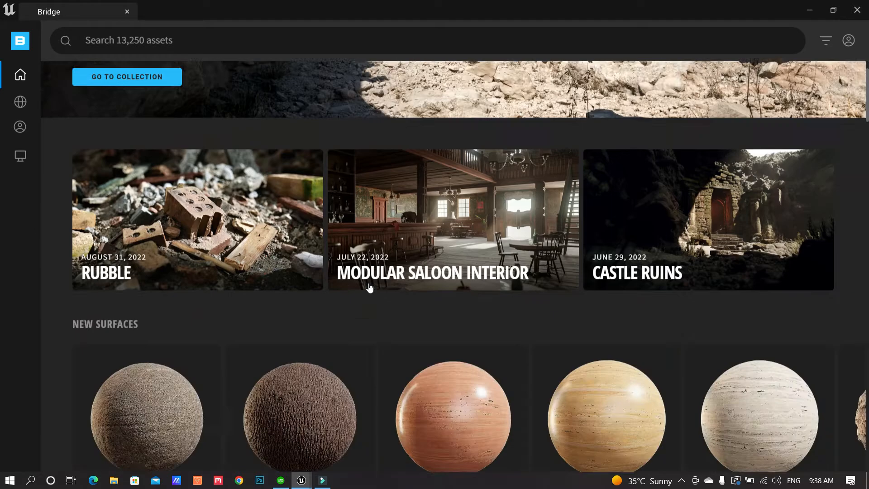
{"action": "scroll", "coordinate": [369, 286], "scroll_direction": "down", "scroll_amount": 1}
{"action": "scroll", "coordinate": [370, 287], "scroll_direction": "down", "scroll_amount": 1}
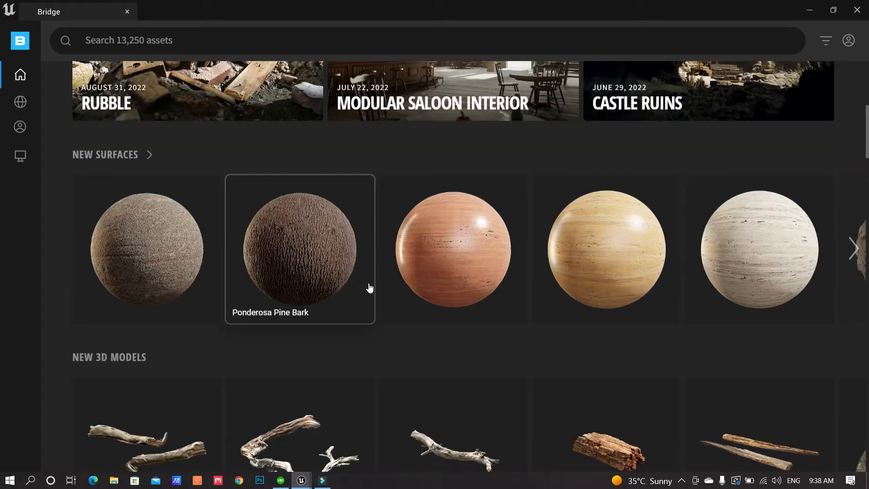
{"action": "scroll", "coordinate": [369, 284], "scroll_direction": "down", "scroll_amount": 1}
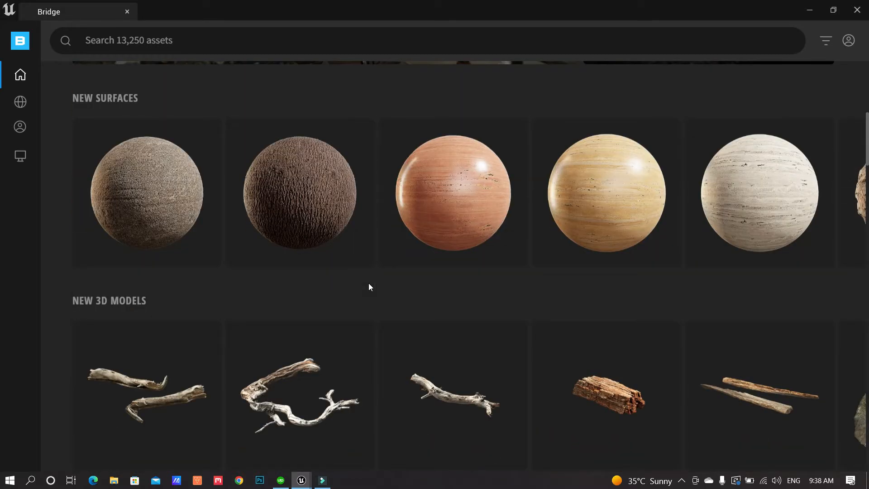
{"action": "scroll", "coordinate": [369, 287], "scroll_direction": "up", "scroll_amount": 6}
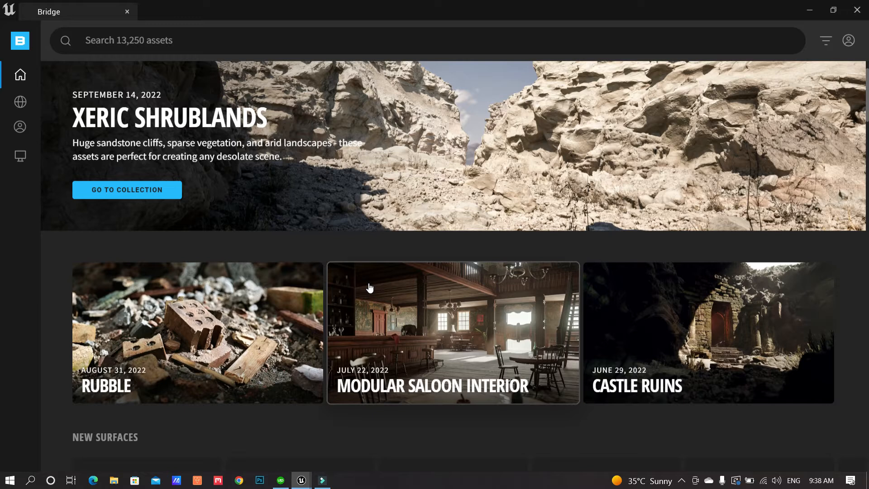
{"action": "scroll", "coordinate": [369, 286], "scroll_direction": "up", "scroll_amount": 1}
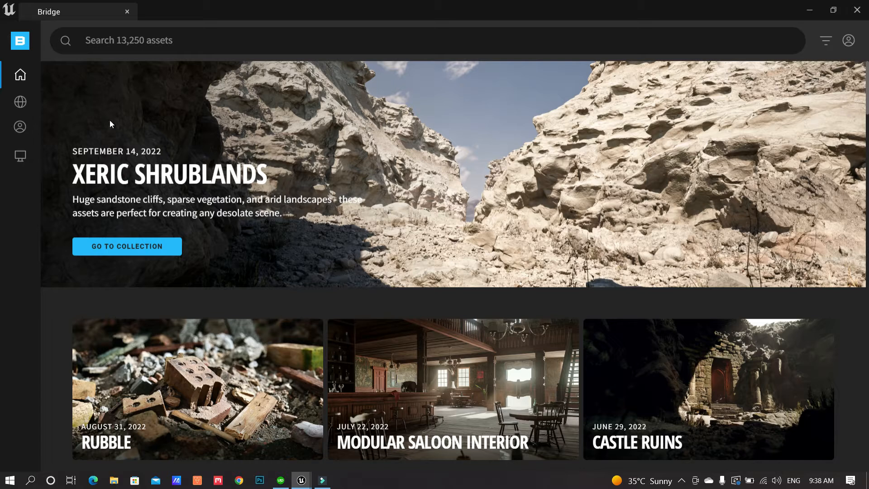
{"action": "mouse_move", "coordinate": [20, 74]}
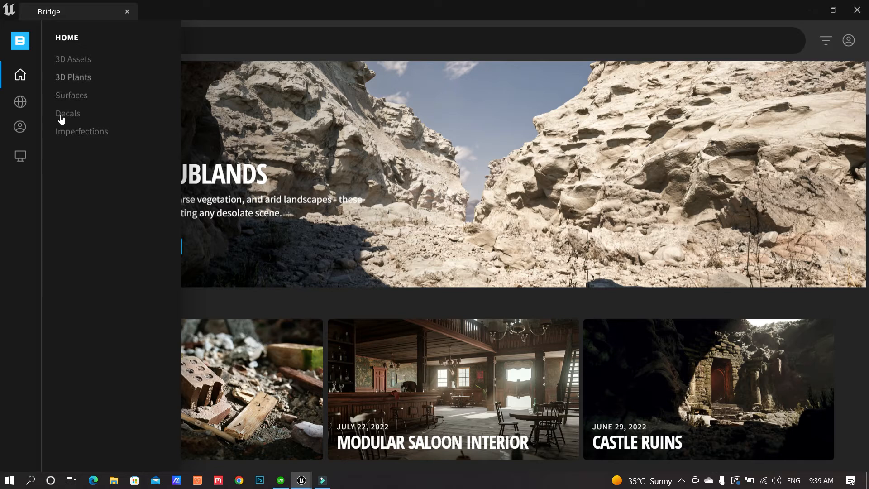
Switch to Bridge Collections and expand Environment > Historic
{"action": "left_click", "coordinate": [20, 103]}
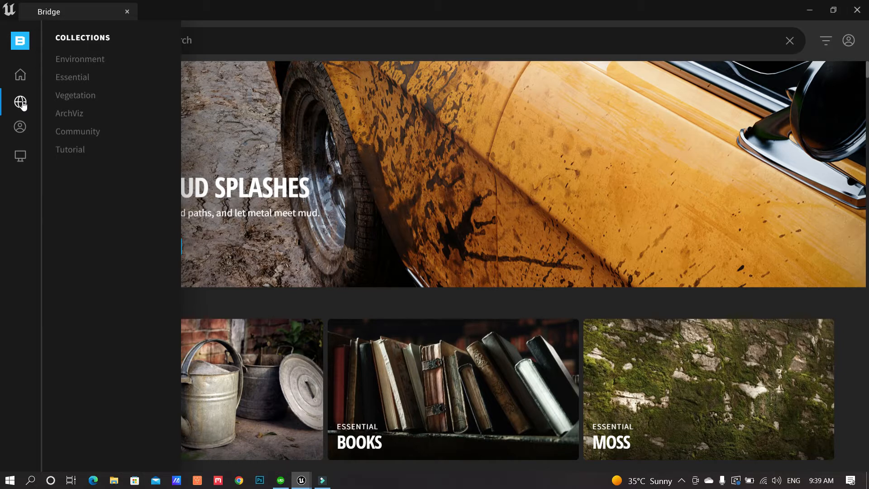
{"action": "left_click", "coordinate": [90, 62]}
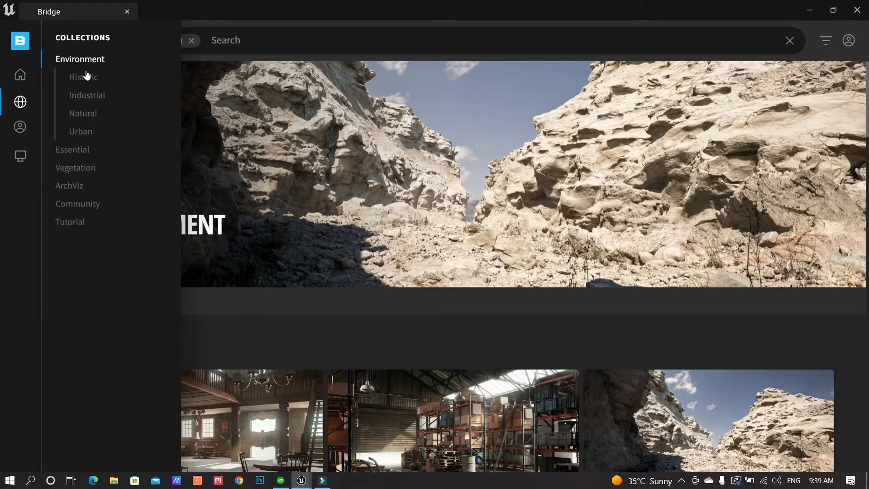
{"action": "left_click", "coordinate": [93, 80]}
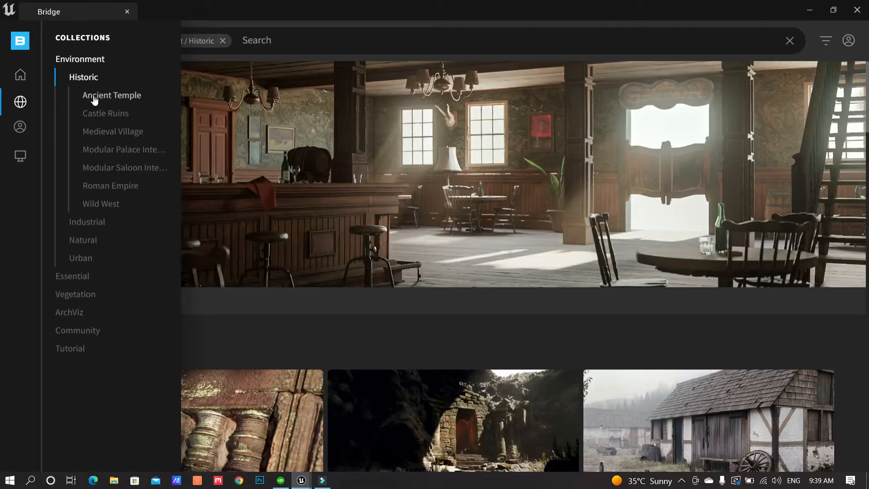
Step through Ancient Temple, Castle Ruins and interior collections to Roman Empire, then open the account menu
{"action": "left_click", "coordinate": [109, 102]}
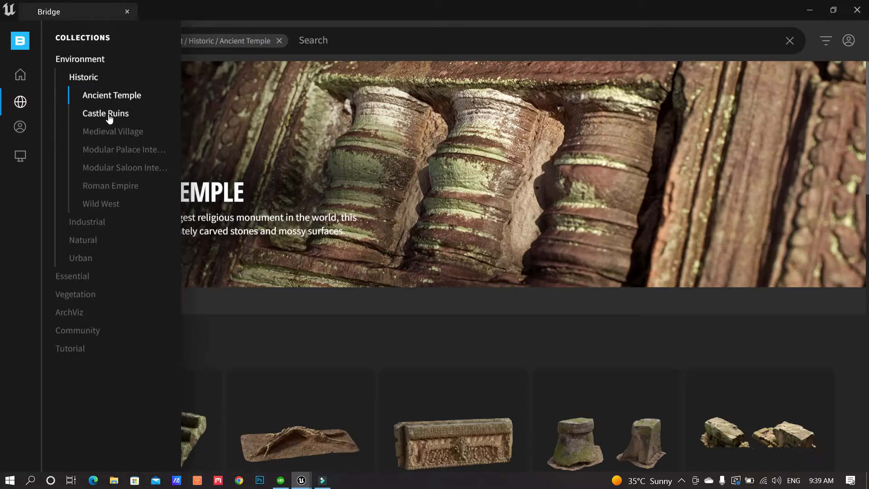
{"action": "left_click", "coordinate": [109, 115]}
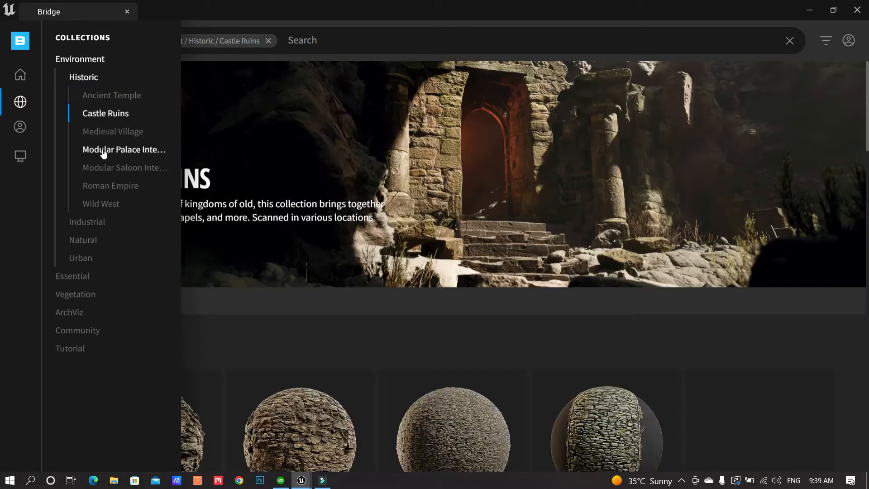
{"action": "left_click", "coordinate": [104, 153]}
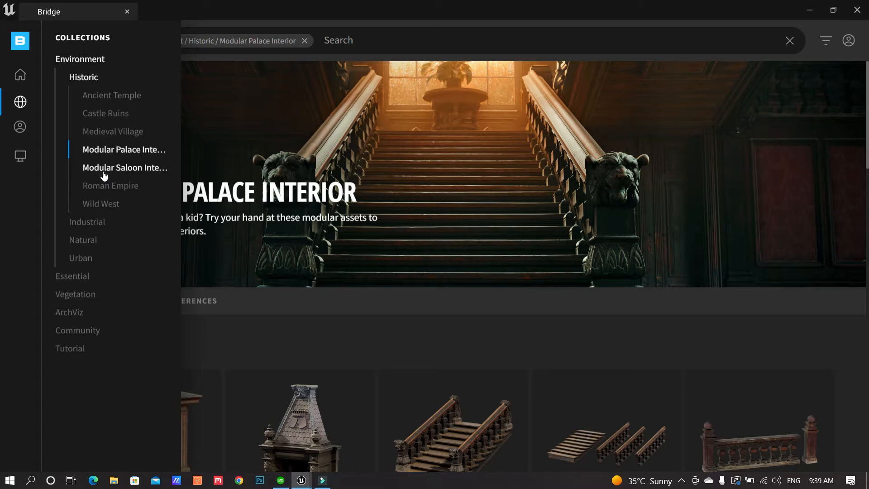
{"action": "left_click", "coordinate": [103, 175]}
{"action": "left_click", "coordinate": [103, 190]}
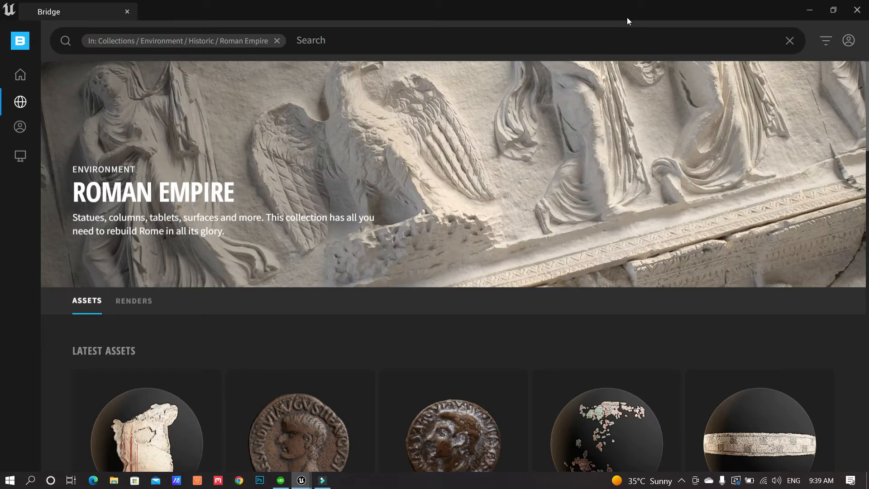
{"action": "left_click", "coordinate": [849, 42]}
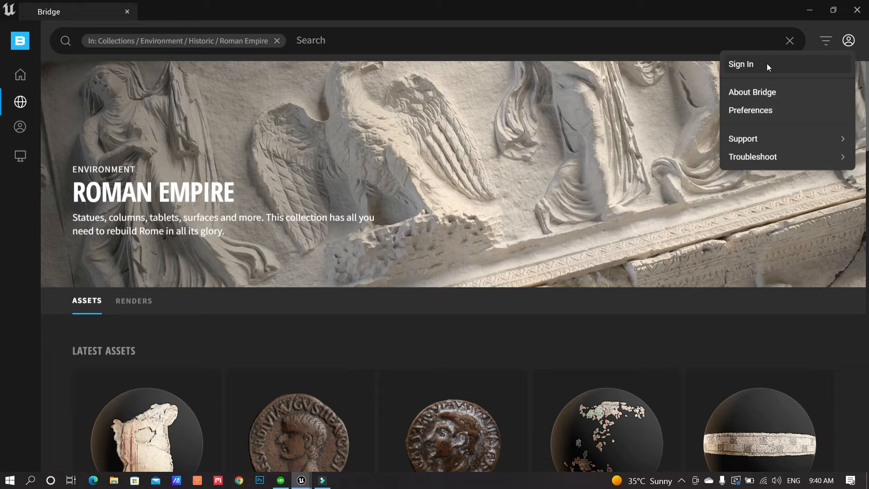
Start an Epic Games sign-in and fill in the account e-mail and password, retyping the password
{"action": "left_click", "coordinate": [766, 63]}
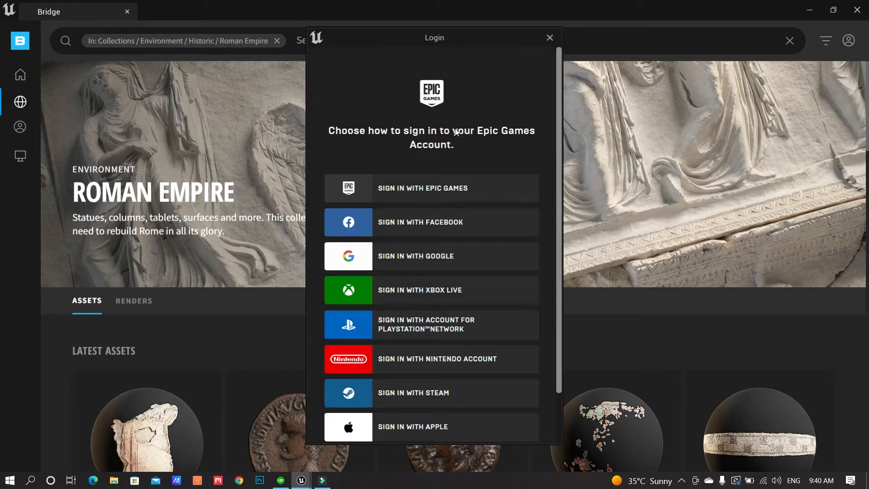
{"action": "left_click", "coordinate": [433, 194]}
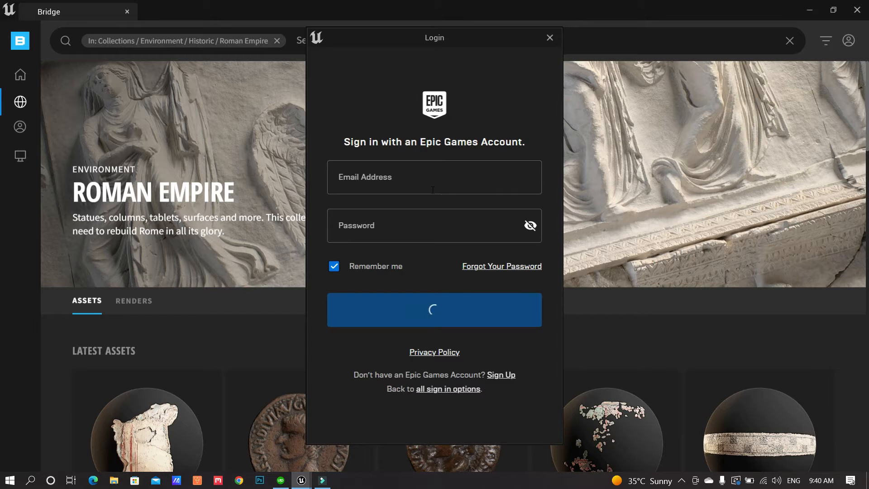
{"action": "left_click", "coordinate": [432, 180]}
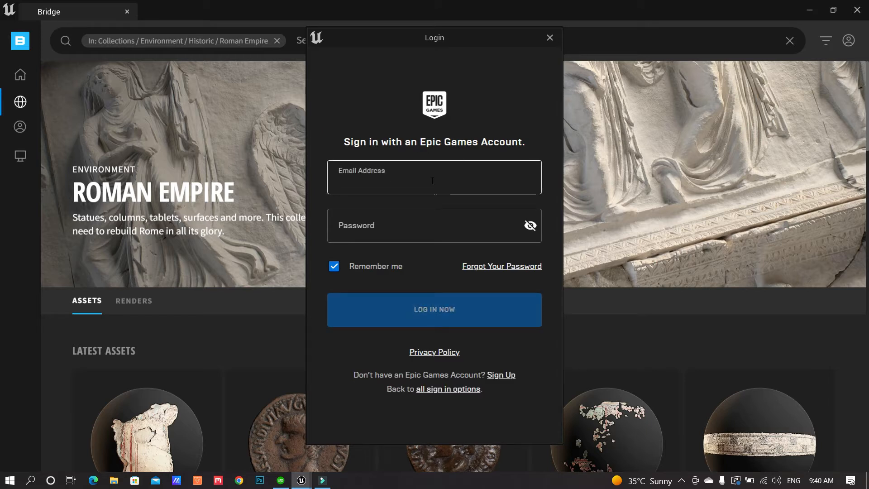
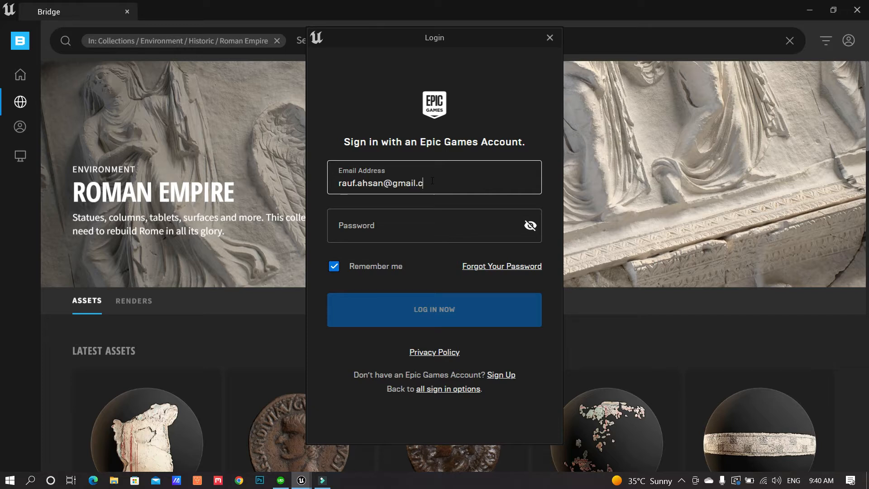
{"action": "key", "text": "Tab"}
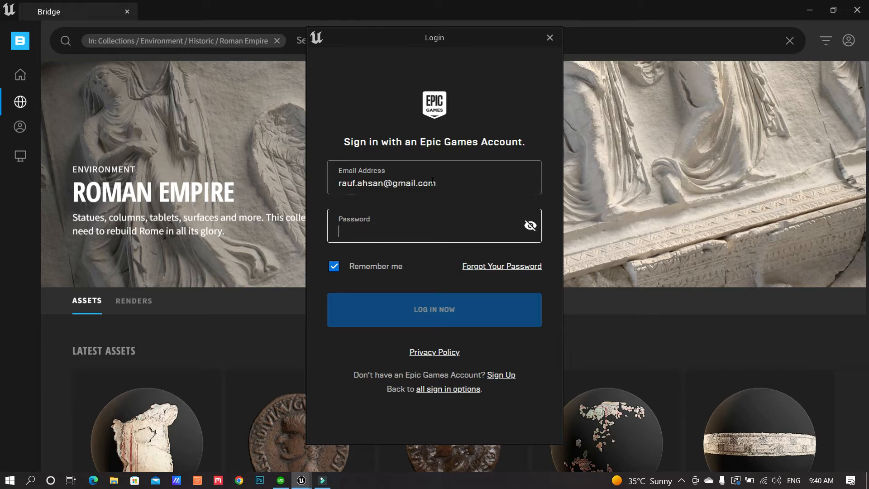
{"action": "type", "text": "********"}
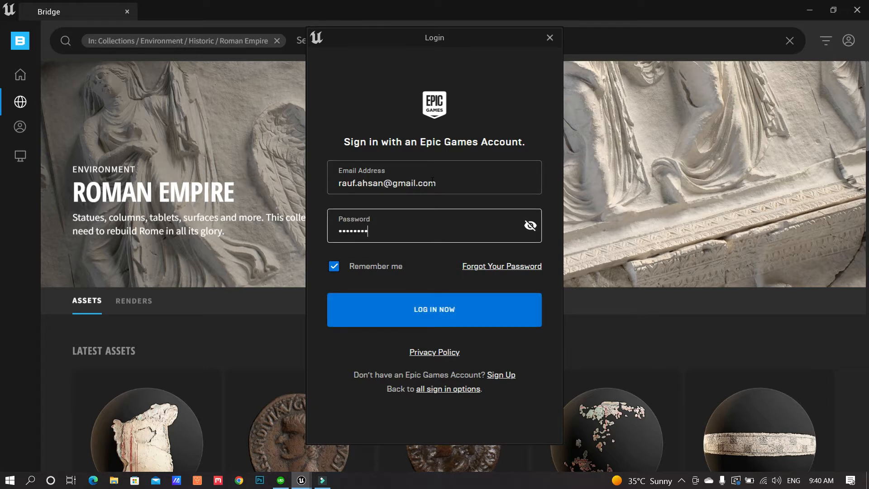
{"action": "key", "text": "ctrl+a"}
{"action": "key", "text": "BackSpace"}
{"action": "type", "text": "**********"}
Submit the login, then remove the Roman Empire filter to return to the home page
{"action": "left_click", "coordinate": [437, 304]}
{"action": "left_click", "coordinate": [436, 302]}
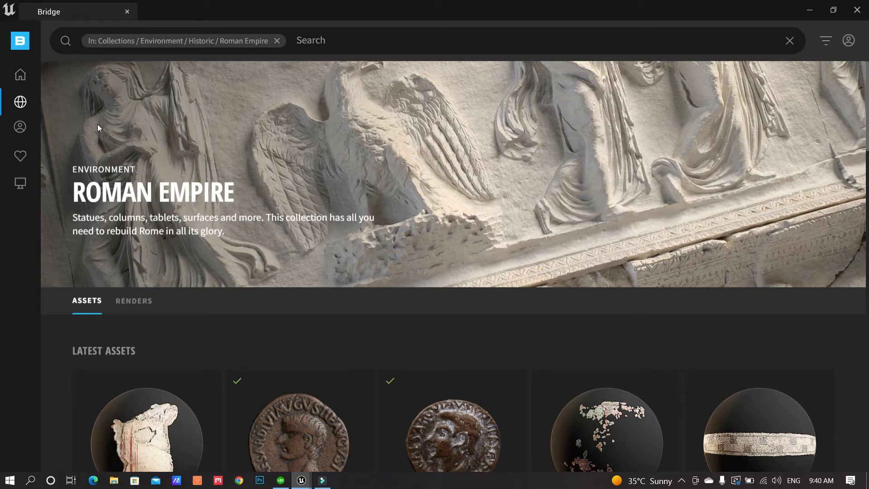
{"action": "left_click", "coordinate": [277, 41]}
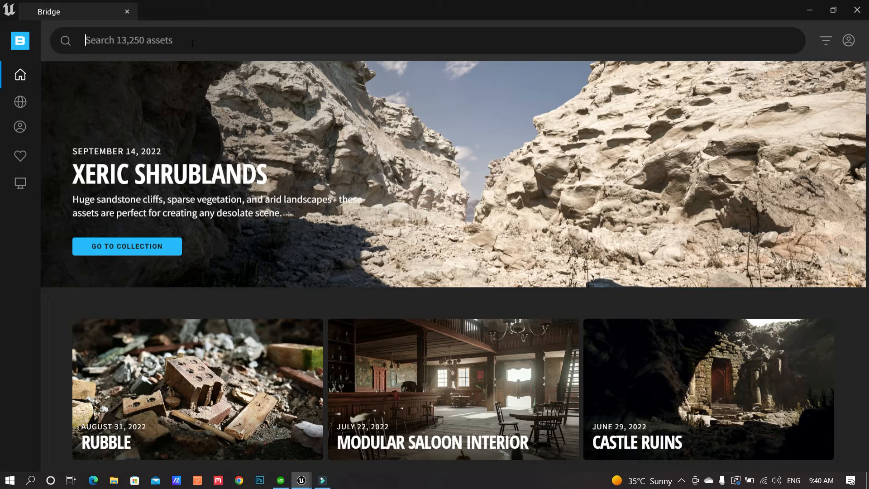
Search the Bridge library for 'grass' and scroll down the results grid
{"action": "type", "text": "grass"}
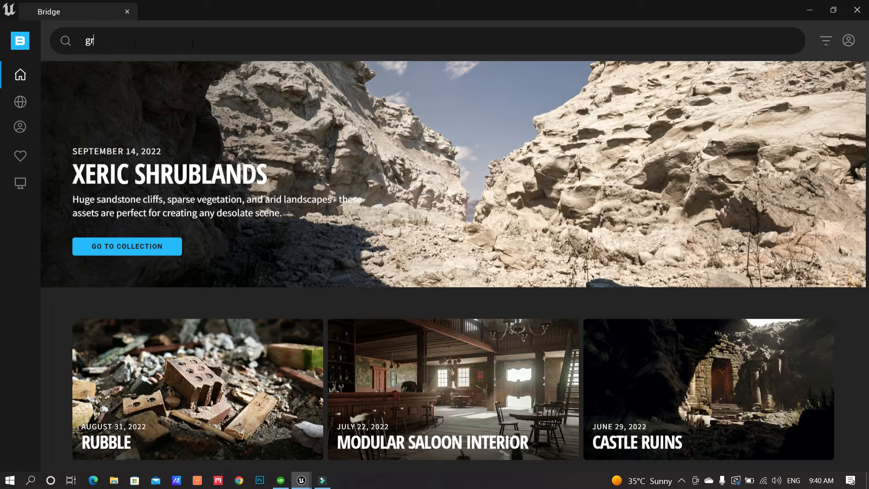
{"action": "key", "text": "Return"}
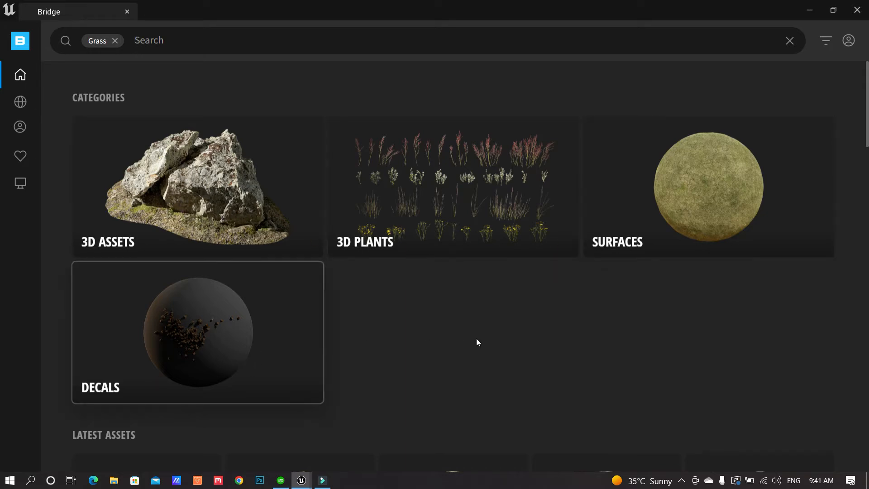
{"action": "scroll", "coordinate": [476, 341], "scroll_direction": "down", "scroll_amount": 4}
{"action": "scroll", "coordinate": [533, 185], "scroll_direction": "down", "scroll_amount": 1}
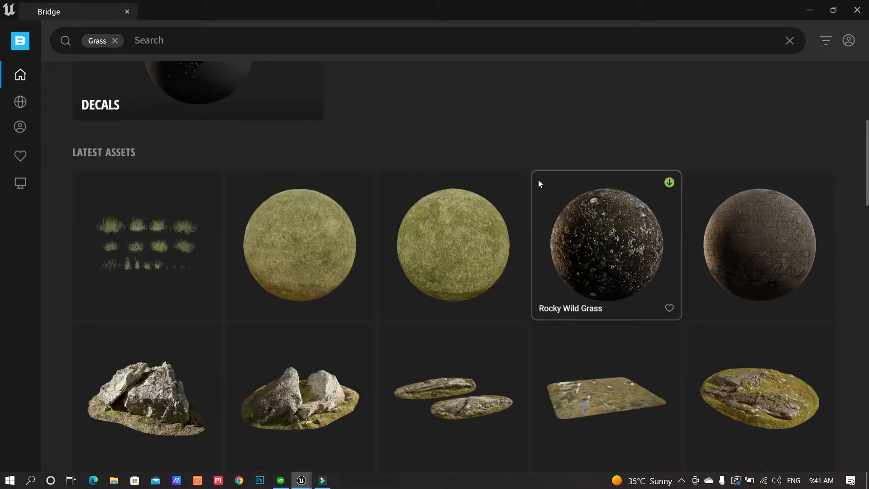
{"action": "scroll", "coordinate": [571, 182], "scroll_direction": "down", "scroll_amount": 2}
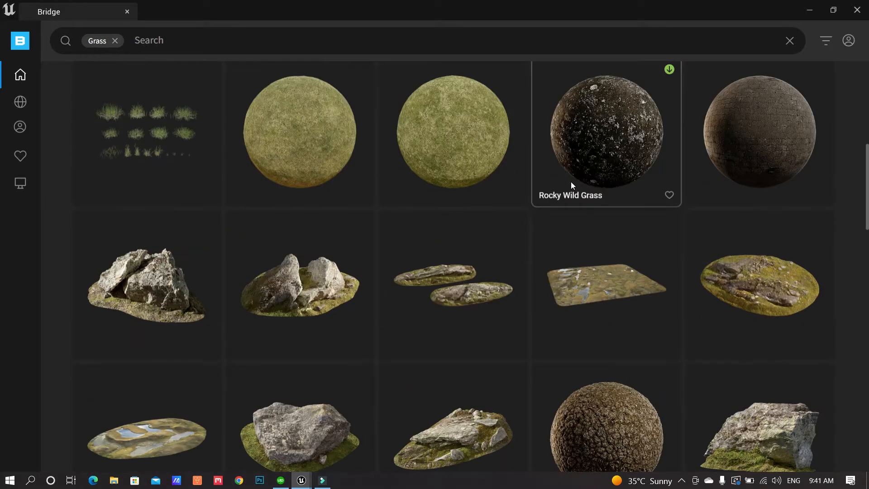
{"action": "scroll", "coordinate": [572, 183], "scroll_direction": "down", "scroll_amount": 1}
{"action": "scroll", "coordinate": [515, 207], "scroll_direction": "down", "scroll_amount": 1}
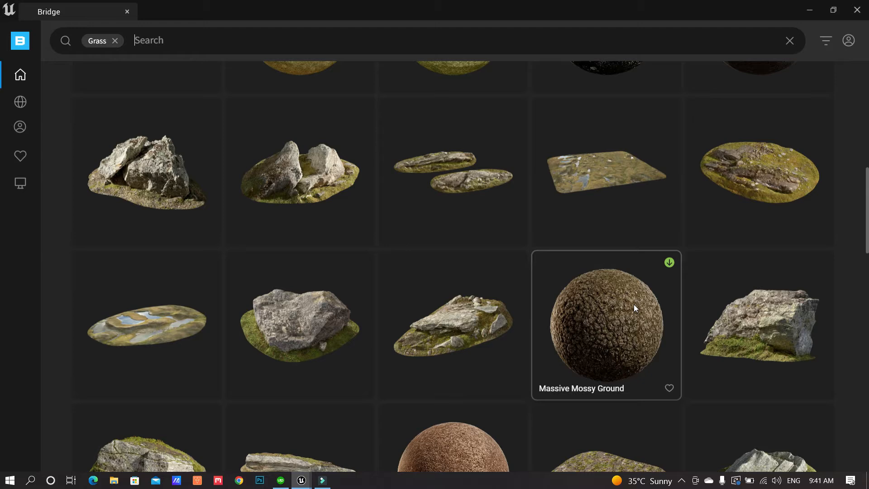
{"action": "scroll", "coordinate": [477, 302], "scroll_direction": "down", "scroll_amount": 1}
{"action": "scroll", "coordinate": [477, 305], "scroll_direction": "down", "scroll_amount": 4}
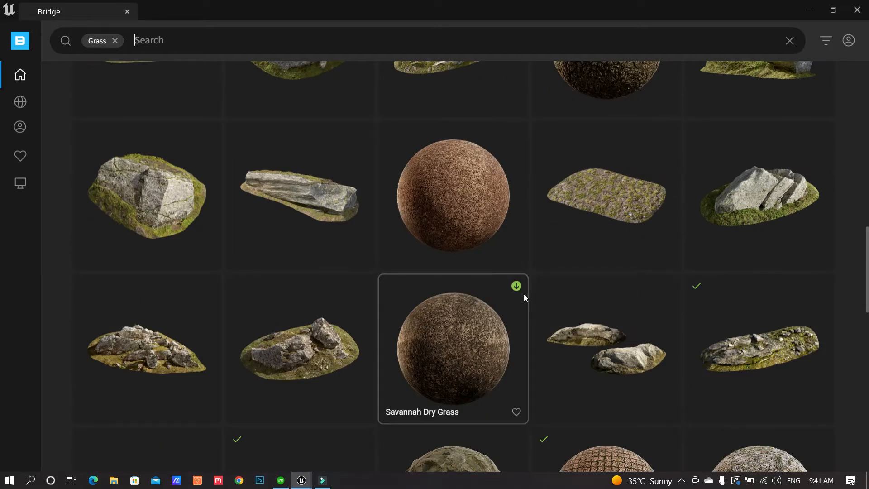
Scroll back through the grass results and open the Nordic Boulder asset's details
{"action": "scroll", "coordinate": [523, 294], "scroll_direction": "up", "scroll_amount": 3}
{"action": "scroll", "coordinate": [522, 294], "scroll_direction": "up", "scroll_amount": 2}
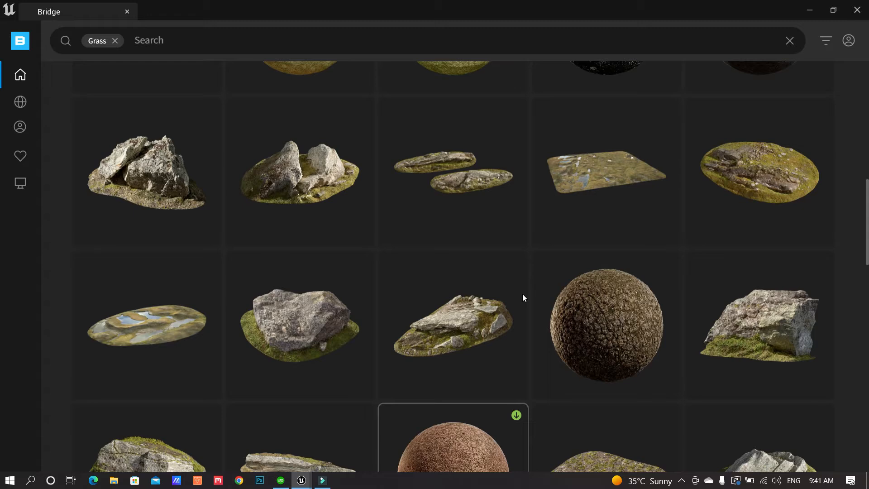
{"action": "scroll", "coordinate": [522, 295], "scroll_direction": "up", "scroll_amount": 2}
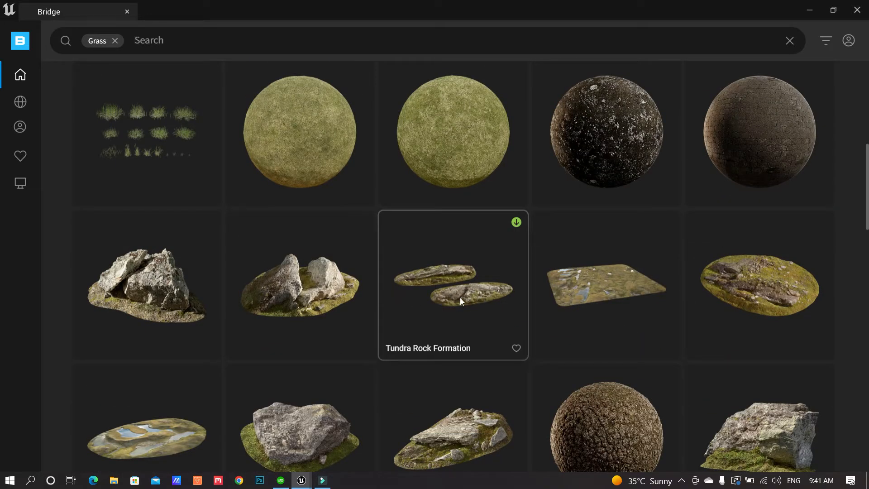
{"action": "scroll", "coordinate": [421, 302], "scroll_direction": "down", "scroll_amount": 1}
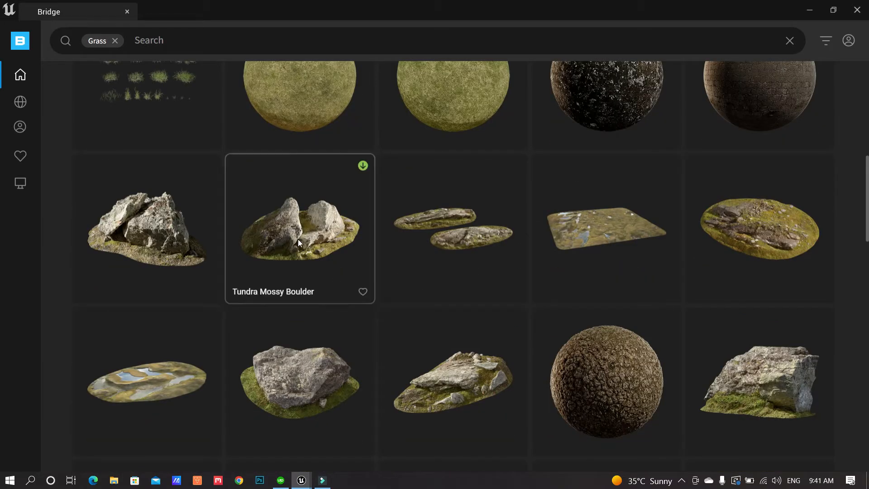
{"action": "scroll", "coordinate": [349, 251], "scroll_direction": "down", "scroll_amount": 5}
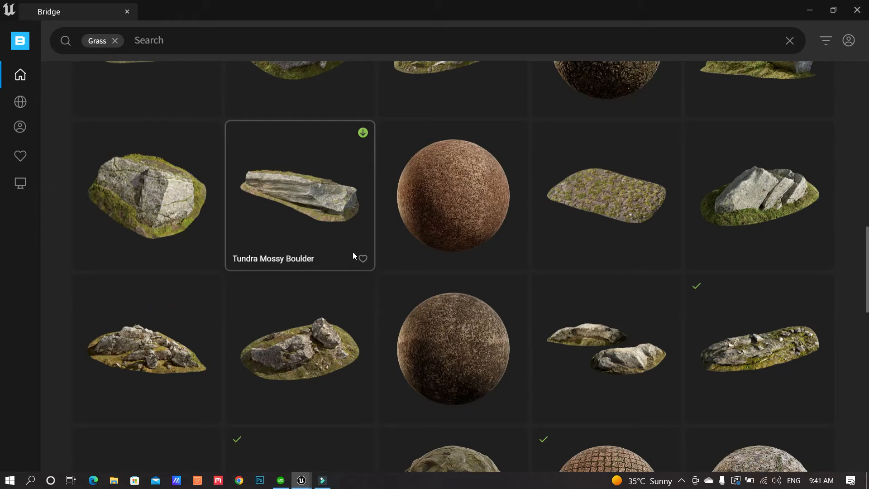
{"action": "left_click", "coordinate": [748, 207]}
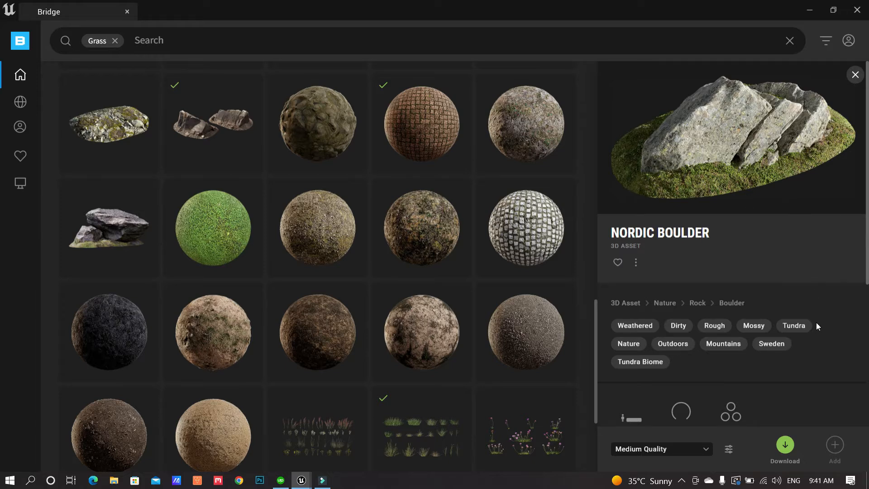
Change the Nordic Boulder's quality dropdown from Medium Quality to Nanite
{"action": "scroll", "coordinate": [820, 326], "scroll_direction": "down", "scroll_amount": 3}
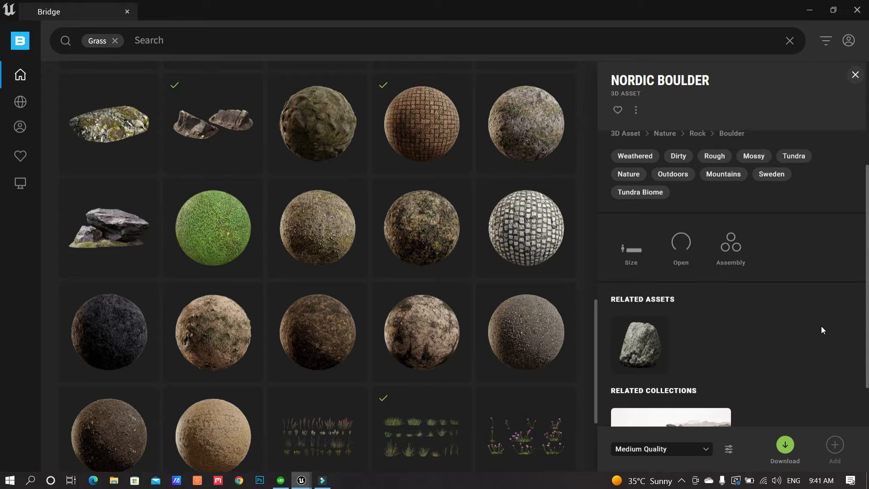
{"action": "scroll", "coordinate": [821, 326], "scroll_direction": "down", "scroll_amount": 1}
{"action": "scroll", "coordinate": [821, 326], "scroll_direction": "up", "scroll_amount": 4}
{"action": "scroll", "coordinate": [821, 327], "scroll_direction": "down", "scroll_amount": 3}
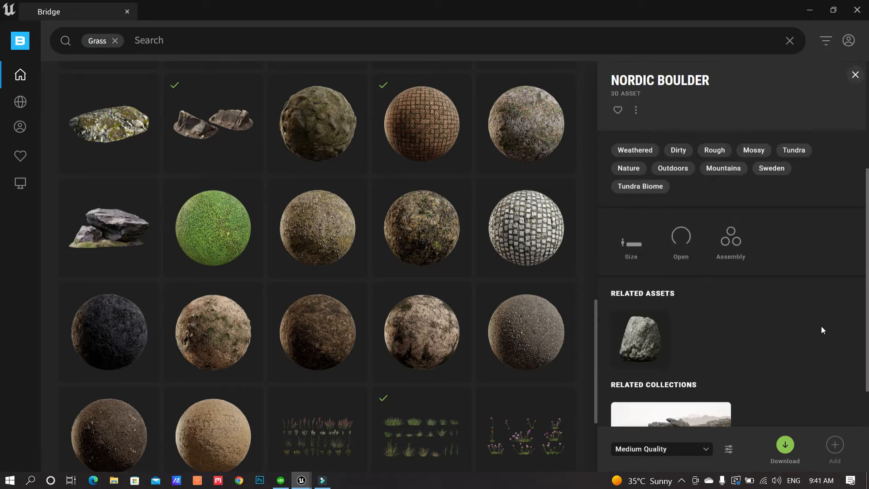
{"action": "scroll", "coordinate": [684, 394], "scroll_direction": "down", "scroll_amount": 1}
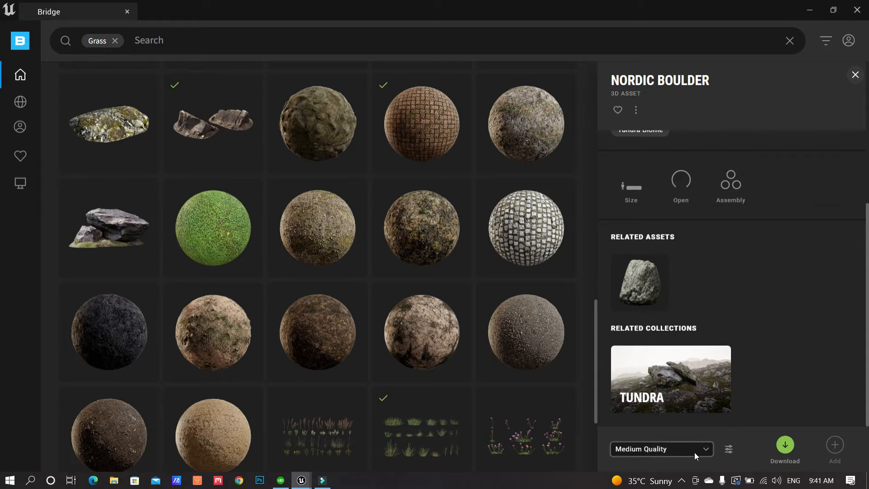
{"action": "left_click", "coordinate": [707, 449]}
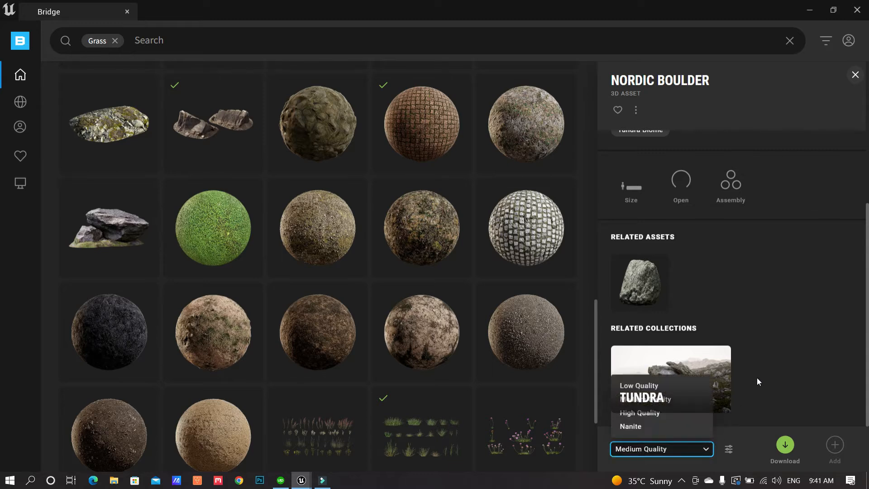
{"action": "scroll", "coordinate": [820, 386], "scroll_direction": "up", "scroll_amount": 3}
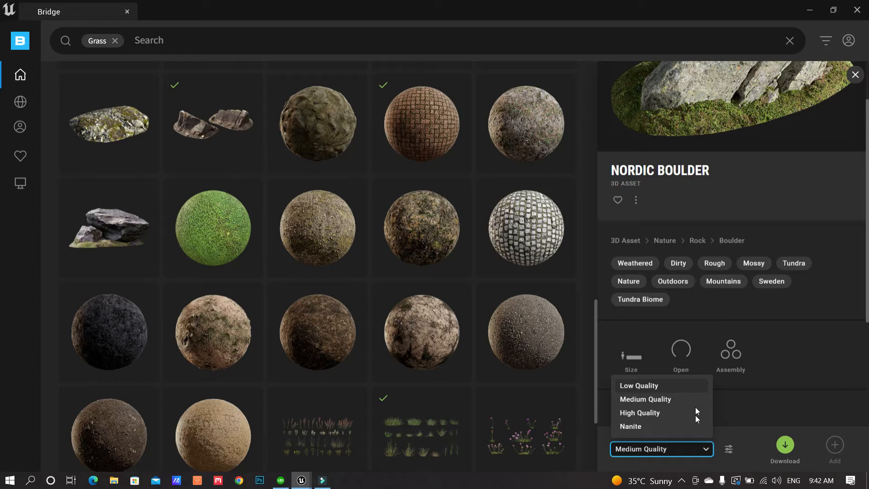
{"action": "left_click", "coordinate": [642, 427]}
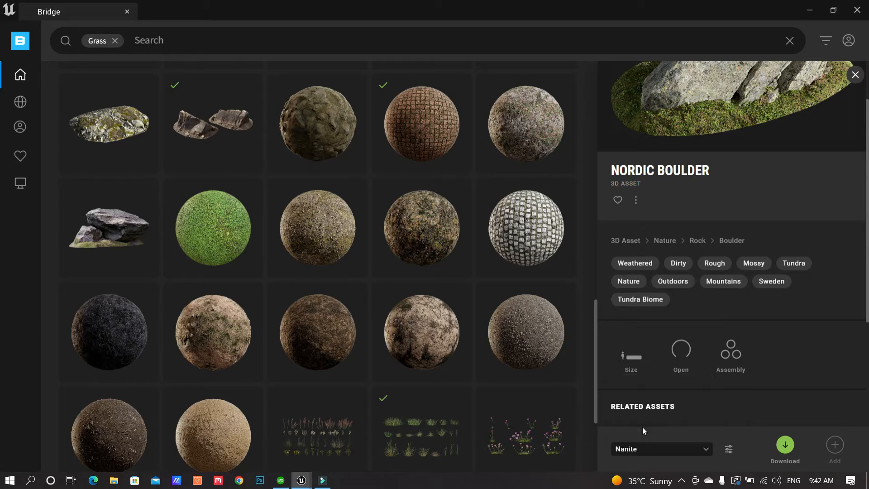
Start the Nordic Boulder download with the green Download button and let it reach Downloaded
{"action": "left_click", "coordinate": [785, 445]}
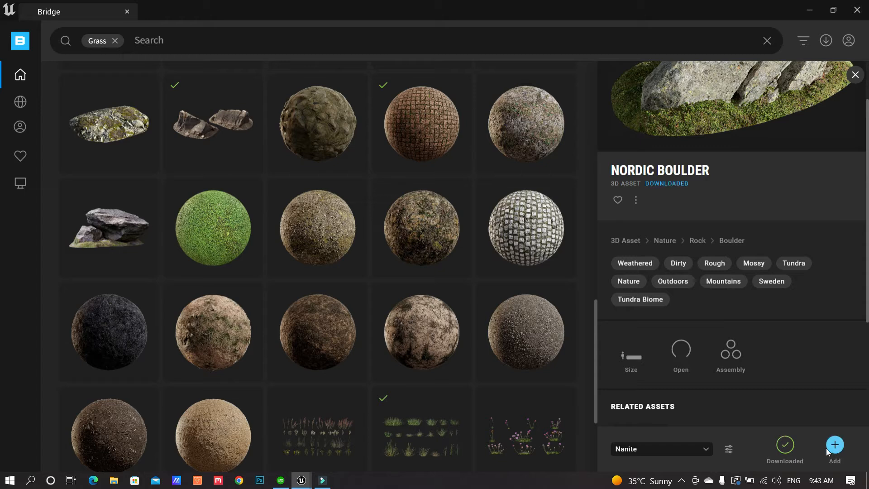
Restore the Bridge window, add the boulder to the project, and view its imported assets folder
{"action": "left_click", "coordinate": [833, 10]}
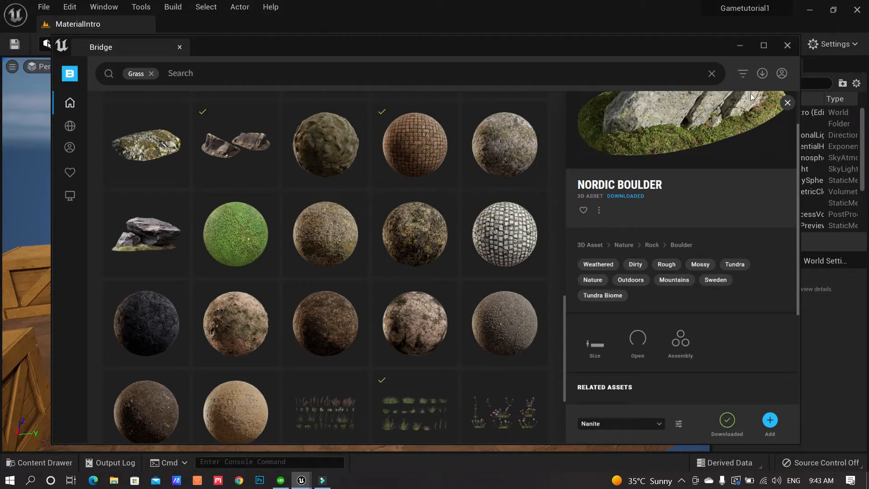
{"action": "left_click_drag", "start_coordinate": [669, 48], "coordinate": [681, 65]}
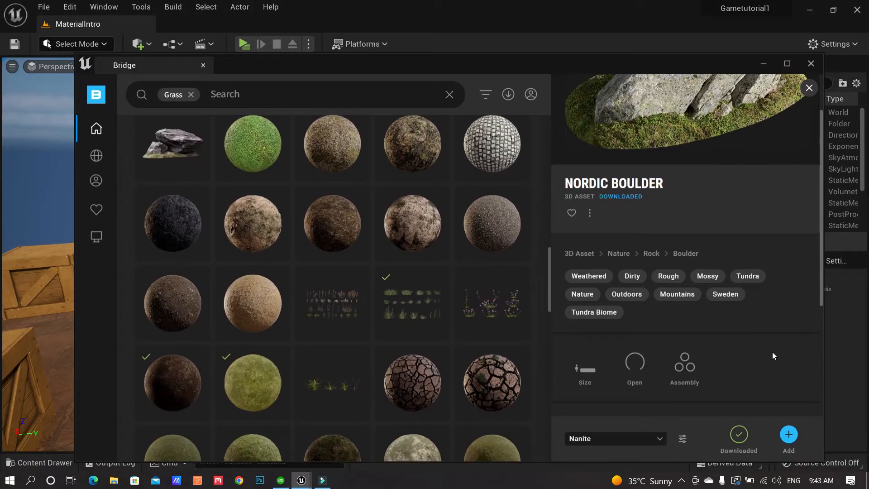
{"action": "left_click", "coordinate": [791, 438]}
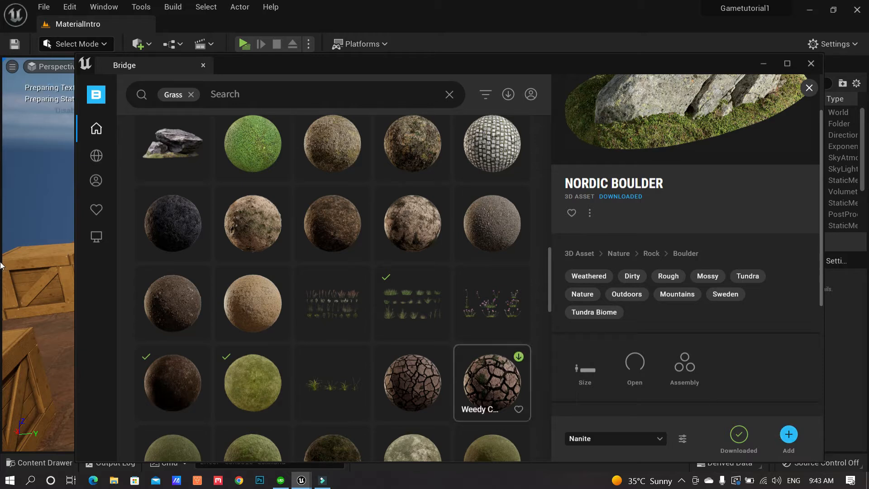
{"action": "left_click_drag", "start_coordinate": [0, 467], "coordinate": [550, 116]}
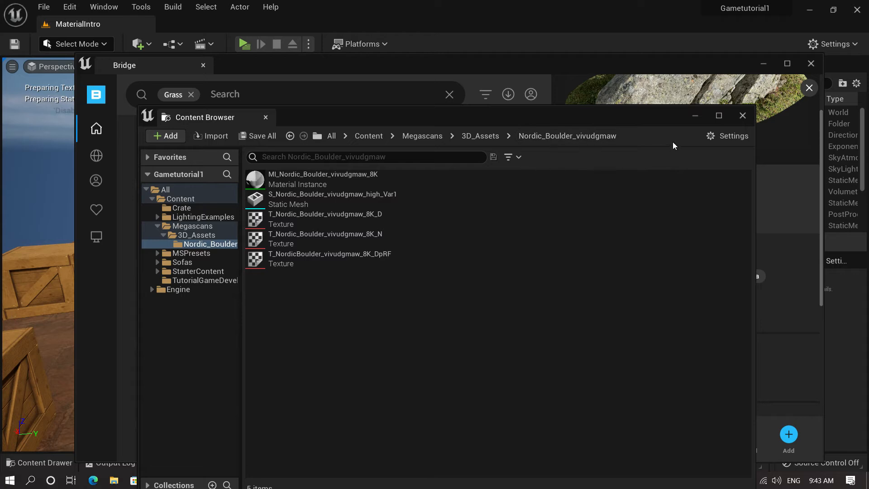
Minimize Bridge and close the floating Content Browser to return to the level view
{"action": "left_click", "coordinate": [763, 64]}
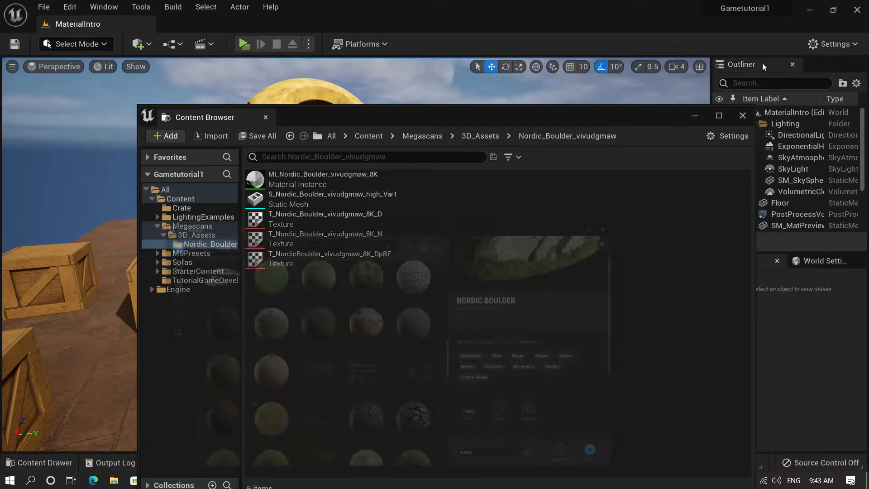
{"action": "left_click_drag", "start_coordinate": [578, 114], "coordinate": [582, 100]}
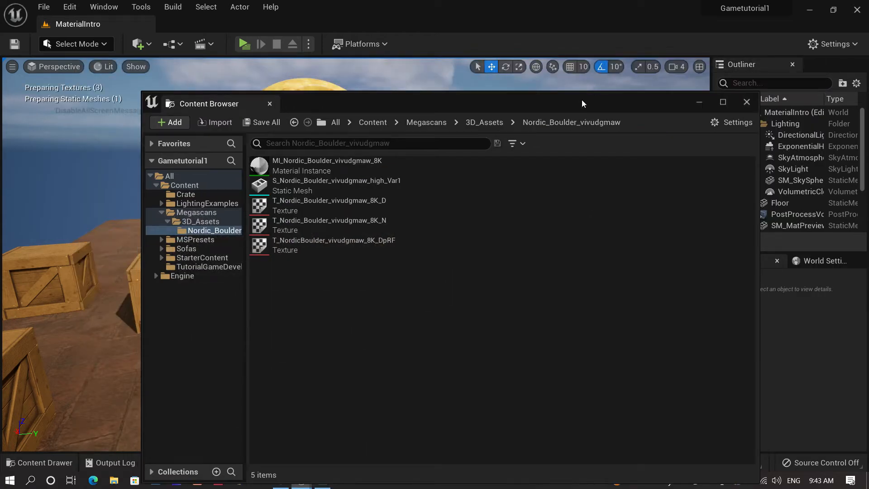
{"action": "left_click", "coordinate": [747, 102]}
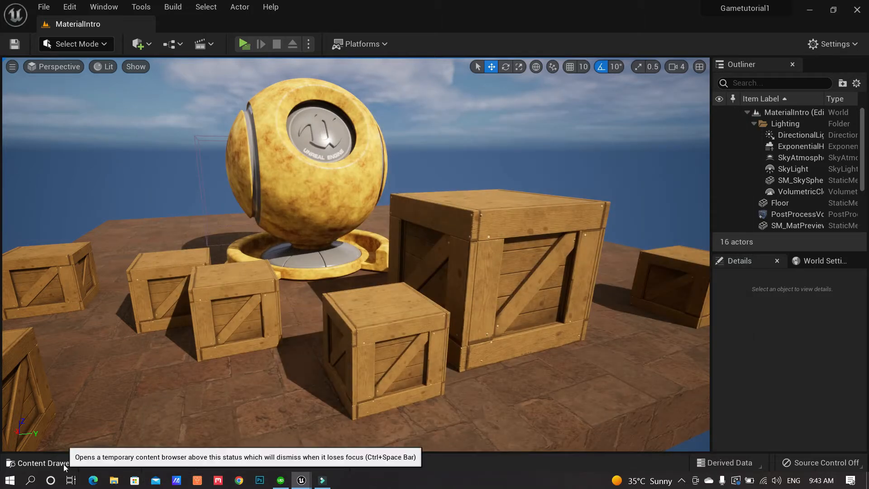
In the Content Drawer, browse Content > Megascans > 3D_Assets > Nordic_Boulder_vivudgmaw
{"action": "left_click", "coordinate": [64, 463]}
{"action": "left_click", "coordinate": [23, 353]}
{"action": "left_click", "coordinate": [23, 353]}
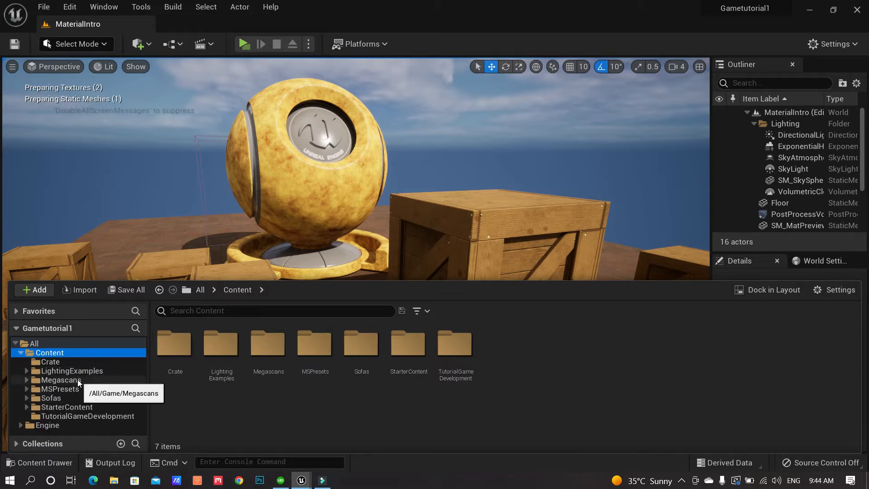
{"action": "left_click", "coordinate": [27, 380]}
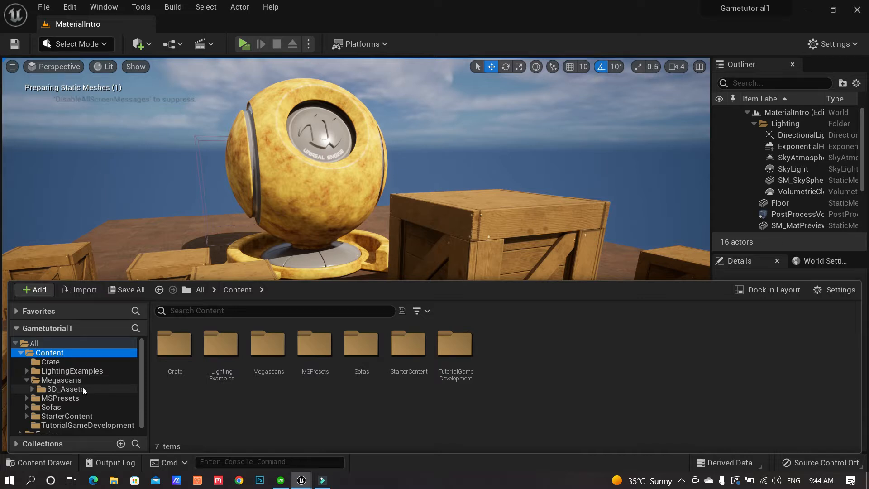
{"action": "left_click", "coordinate": [32, 388]}
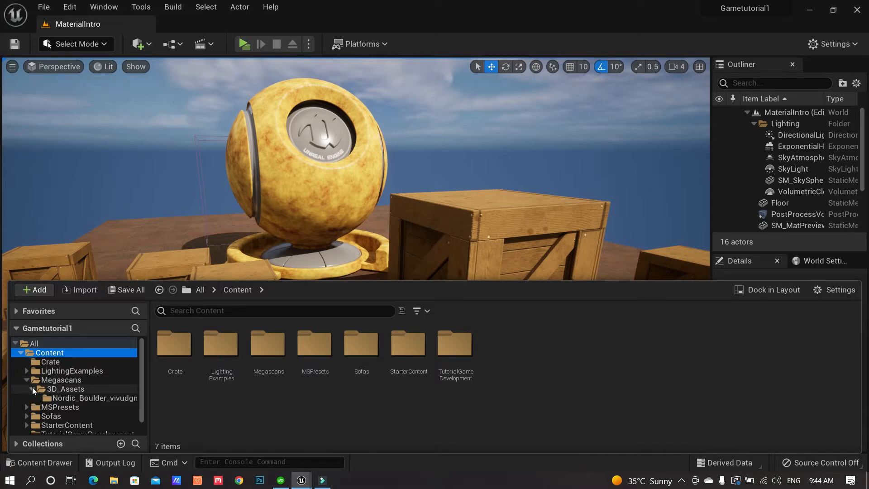
{"action": "left_click", "coordinate": [78, 390]}
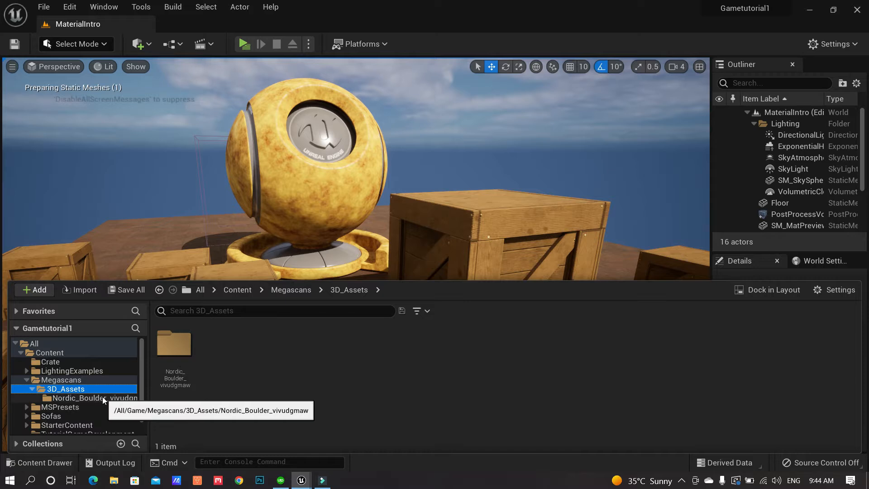
{"action": "left_click", "coordinate": [90, 398]}
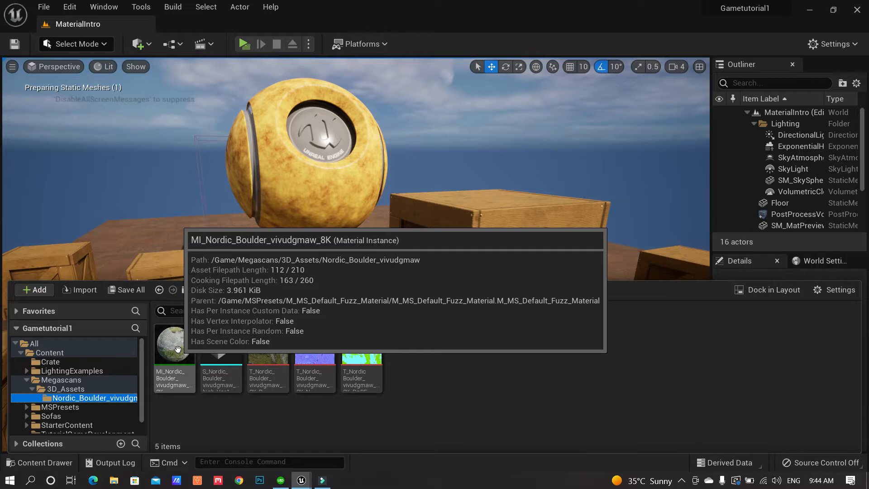
Pull the viewport camera back and tilt down to see the whole crate platform
{"action": "left_click_drag", "start_coordinate": [364, 204], "coordinate": [365, 290]}
{"action": "middle_click_drag", "start_coordinate": [392, 202], "coordinate": [396, 163]}
{"action": "right_click_drag", "start_coordinate": [392, 201], "coordinate": [376, 235]}
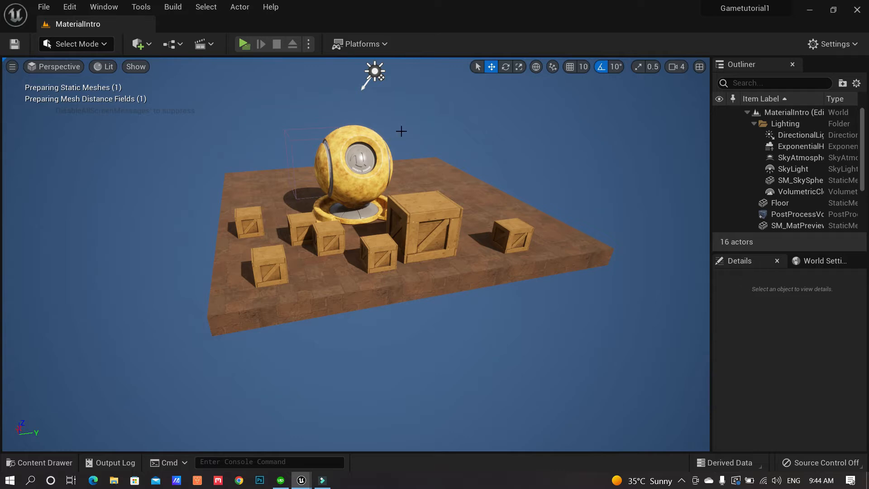
Select the floor and sky sphere, turning and backing the camera to reveal the horizon
{"action": "left_click", "coordinate": [493, 149]}
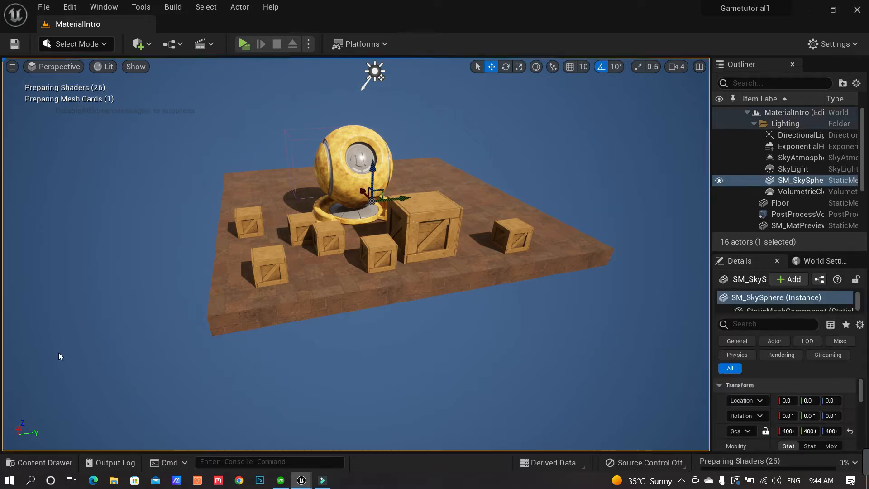
{"action": "left_click", "coordinate": [358, 295]}
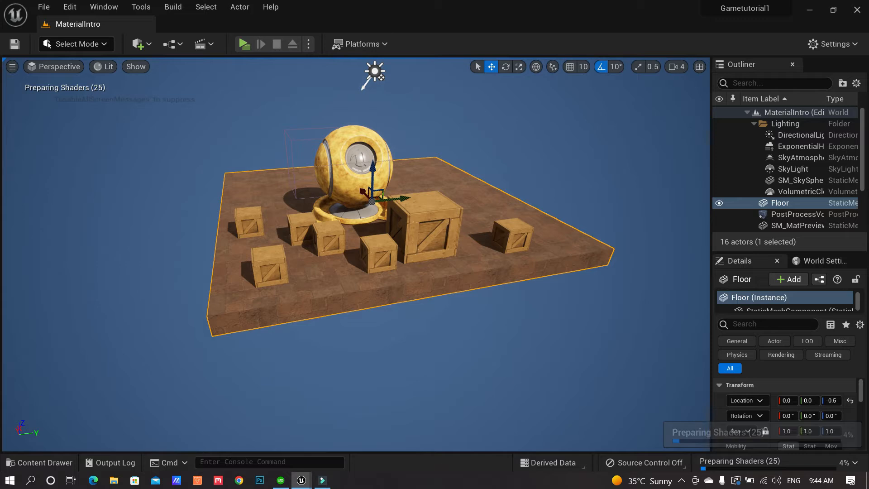
{"action": "left_click", "coordinate": [423, 334]}
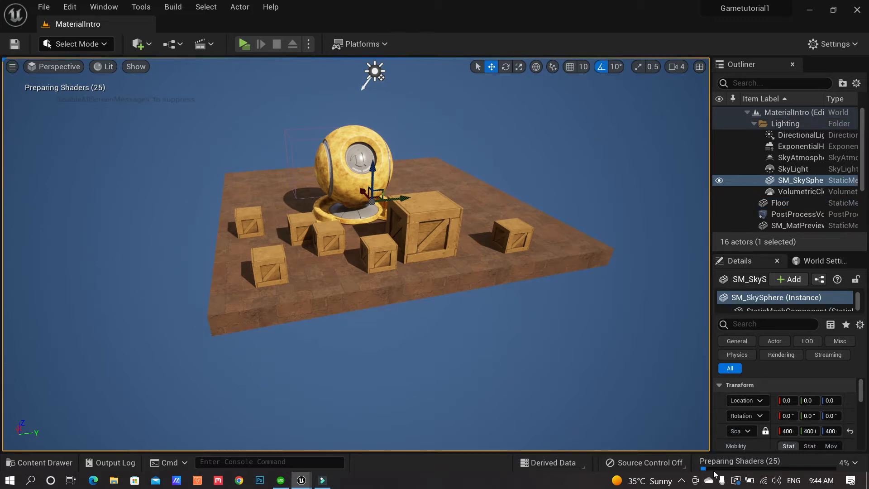
{"action": "right_click_drag", "start_coordinate": [483, 308], "coordinate": [464, 274]}
{"action": "key", "text": "s"}
Duplicate the floor as Floor2 and slide it along Y to −981 beside the original
{"action": "left_click", "coordinate": [455, 308]}
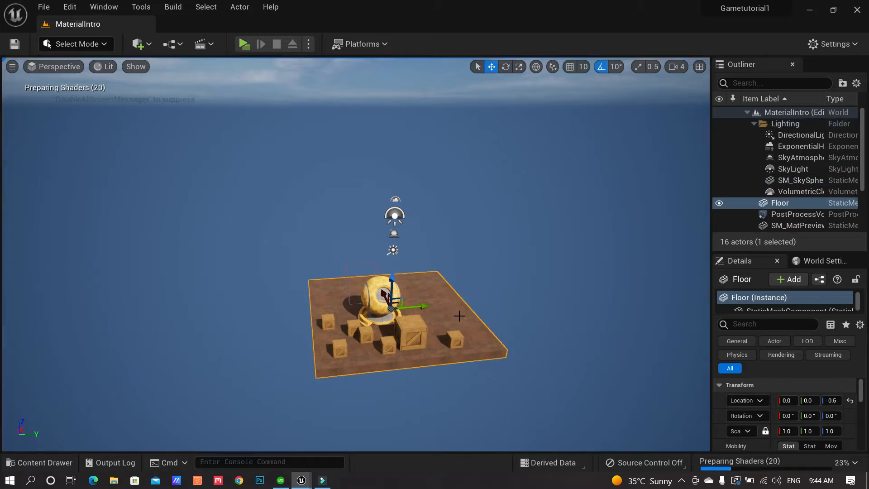
{"action": "key", "text": "ctrl+d"}
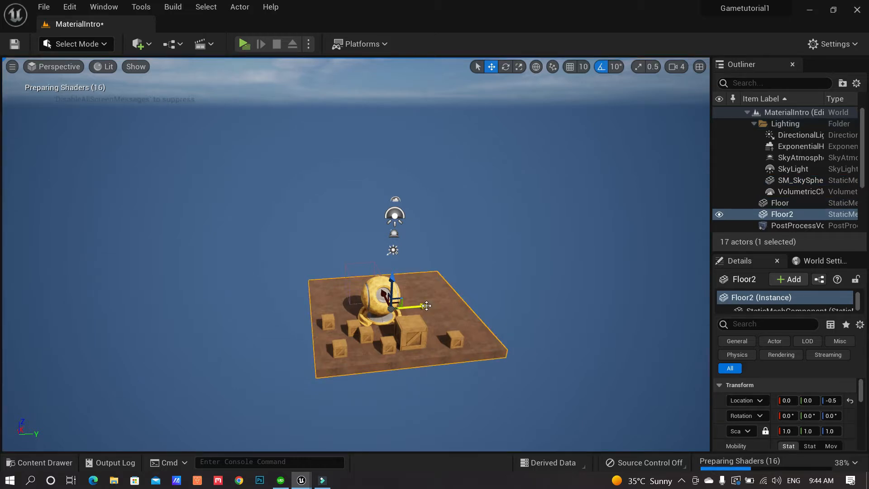
{"action": "left_click_drag", "start_coordinate": [427, 306], "coordinate": [270, 326]}
{"action": "right_click_drag", "start_coordinate": [340, 344], "coordinate": [221, 374]}
{"action": "key", "text": "w"}
Place the S_Nordic_Boulder mesh on Floor2, frame it with F and lift it to floor level
{"action": "left_click", "coordinate": [62, 464]}
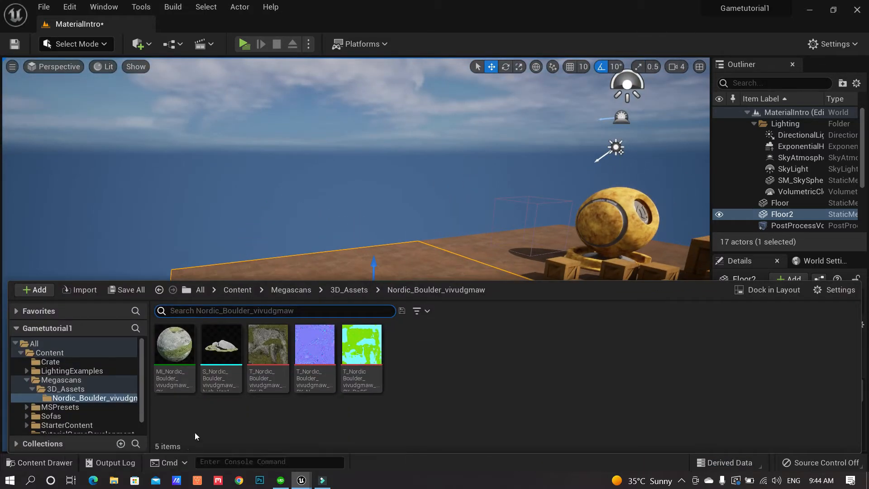
{"action": "left_click_drag", "start_coordinate": [227, 357], "coordinate": [289, 357]}
{"action": "key", "text": "f"}
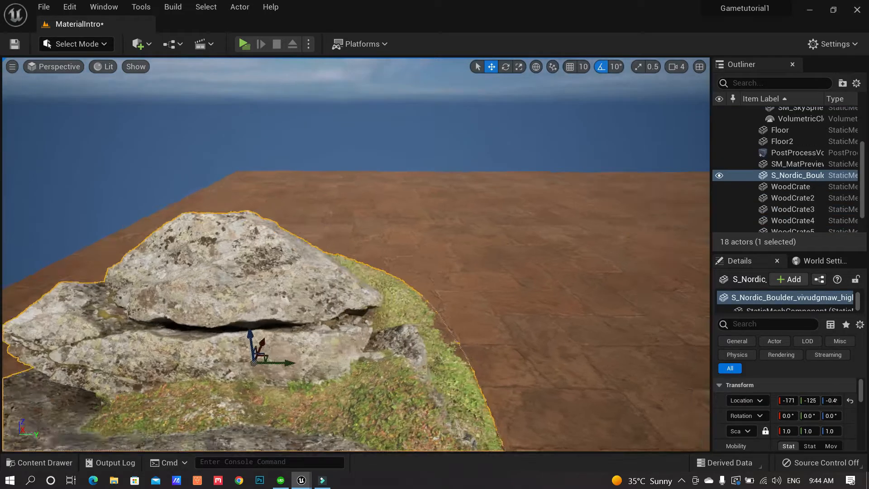
{"action": "right_click_drag", "start_coordinate": [475, 247], "coordinate": [475, 246]}
{"action": "right_click_drag", "start_coordinate": [495, 283], "coordinate": [504, 267]}
{"action": "mouse_move", "coordinate": [422, 348]}
{"action": "left_mouse_down"}
{"action": "mouse_move", "coordinate": [410, 345]}
{"action": "mouse_move", "coordinate": [426, 353]}
{"action": "left_mouse_up"}
{"action": "left_click_drag", "start_coordinate": [320, 263], "coordinate": [321, 259]}
{"action": "right_click_drag", "start_coordinate": [484, 273], "coordinate": [508, 272]}
Duplicate the boulder, then move, rotate (about 119°) and partly sink the copy beside it
{"action": "key", "text": "ctrl+d"}
{"action": "left_click_drag", "start_coordinate": [388, 261], "coordinate": [496, 256]}
{"action": "key", "text": "e"}
{"action": "key", "text": "w"}
{"action": "left_click_drag", "start_coordinate": [470, 220], "coordinate": [527, 275]}
{"action": "key", "text": "e"}
{"action": "key", "text": "w"}
{"action": "right_click_drag", "start_coordinate": [445, 301], "coordinate": [431, 262]}
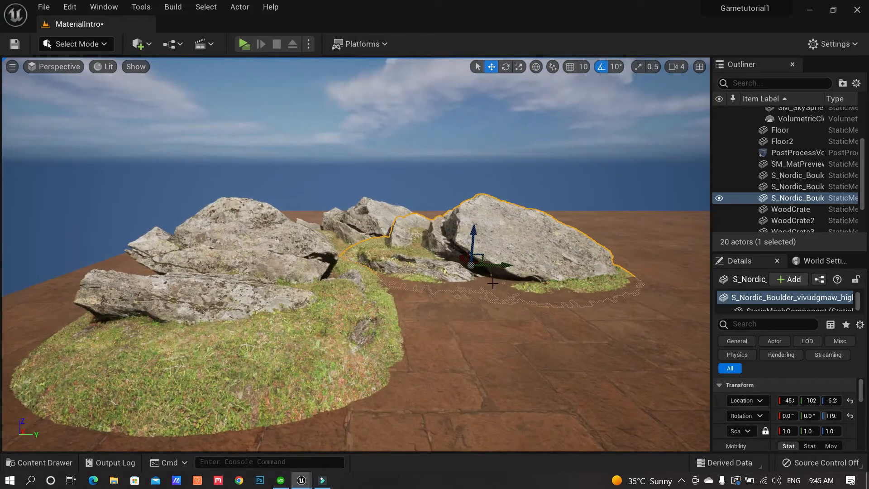
{"action": "left_click_drag", "start_coordinate": [473, 230], "coordinate": [474, 229]}
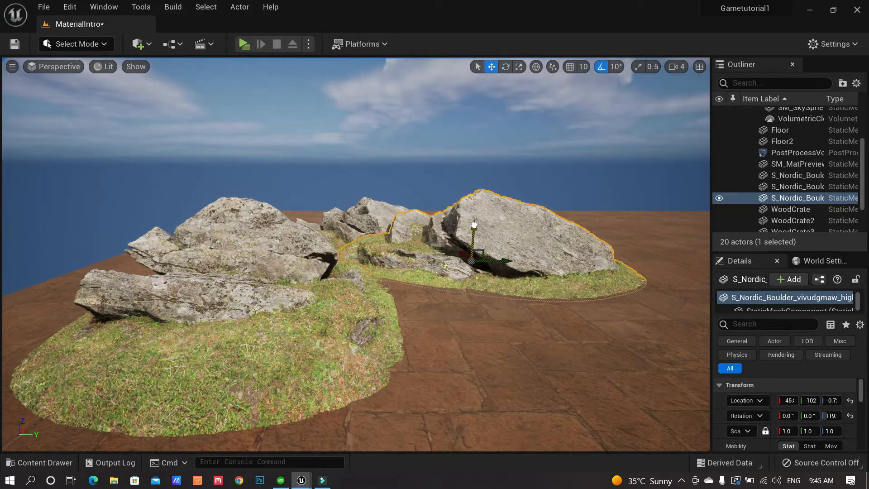
{"action": "left_click", "coordinate": [60, 467]}
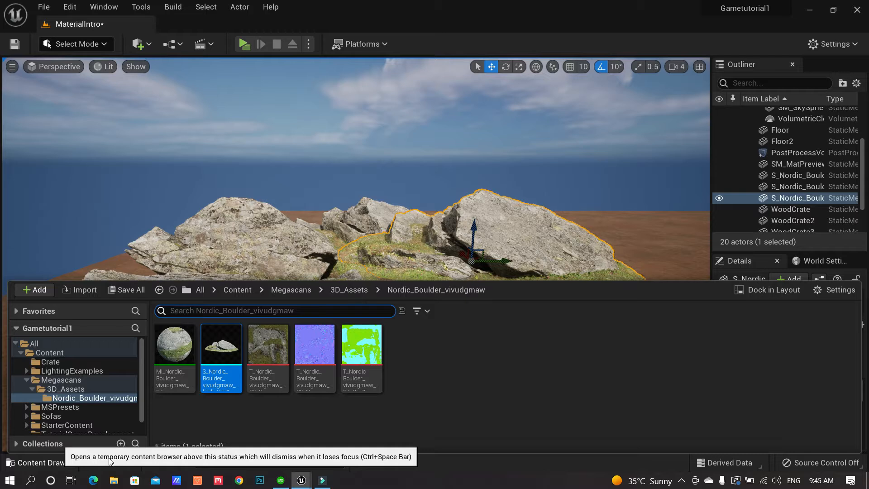
Open MI_Nordic_Boulder_vivudgmaw_8K and scroll through its Albedo, DRF and Normal parameter groups
{"action": "mouse_move", "coordinate": [181, 345]}
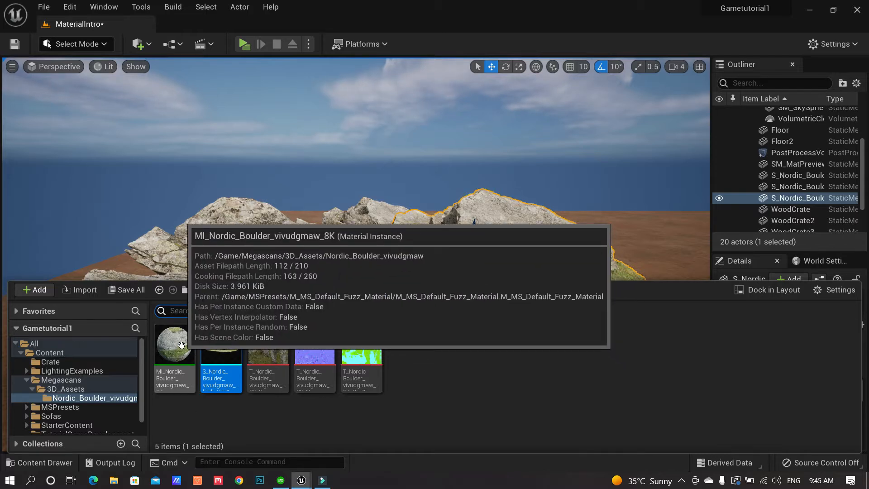
{"action": "double_click", "coordinate": [181, 345]}
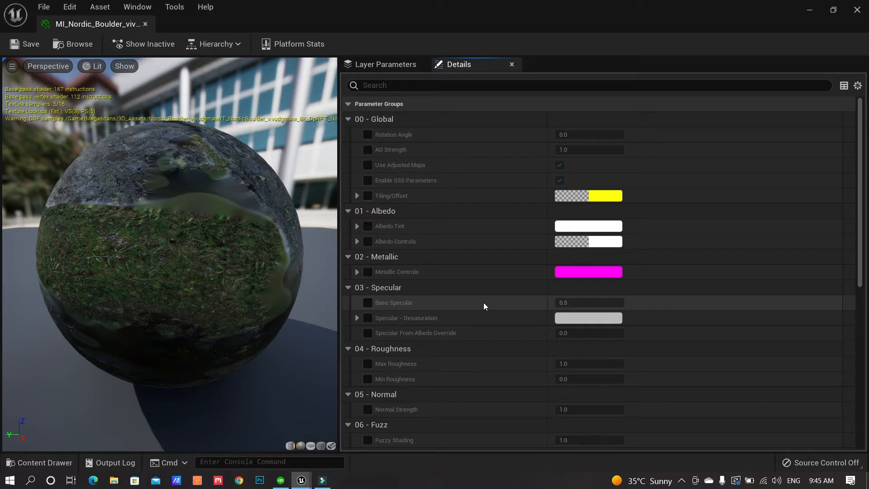
{"action": "scroll", "coordinate": [483, 302], "scroll_direction": "down", "scroll_amount": 10}
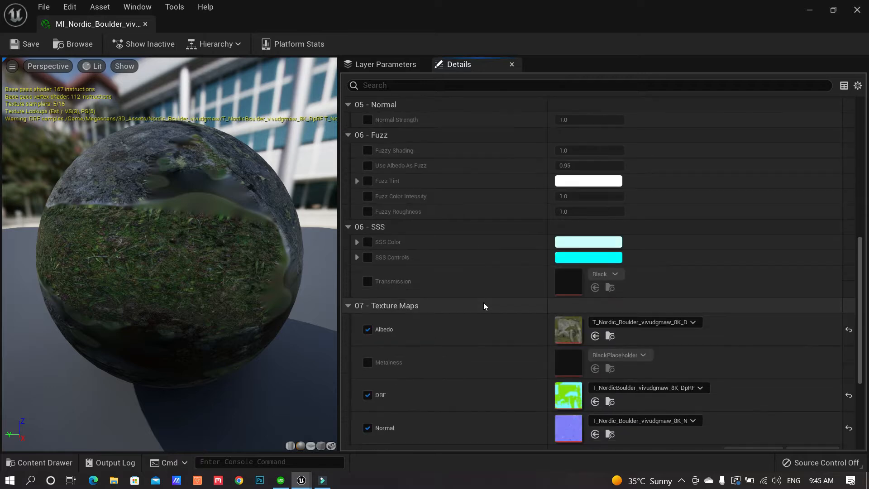
{"action": "scroll", "coordinate": [484, 303], "scroll_direction": "down", "scroll_amount": 3}
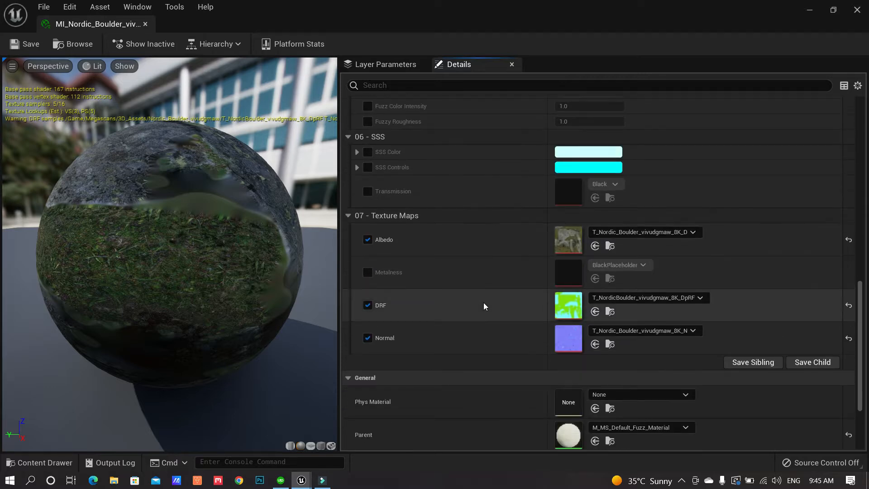
{"action": "scroll", "coordinate": [483, 306], "scroll_direction": "down", "scroll_amount": 2}
{"action": "scroll", "coordinate": [483, 302], "scroll_direction": "up", "scroll_amount": 6}
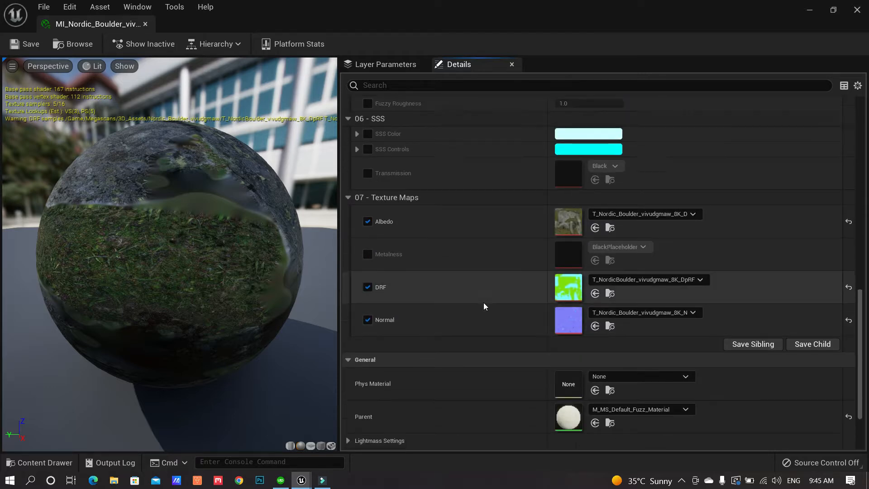
{"action": "scroll", "coordinate": [454, 280], "scroll_direction": "up", "scroll_amount": 8}
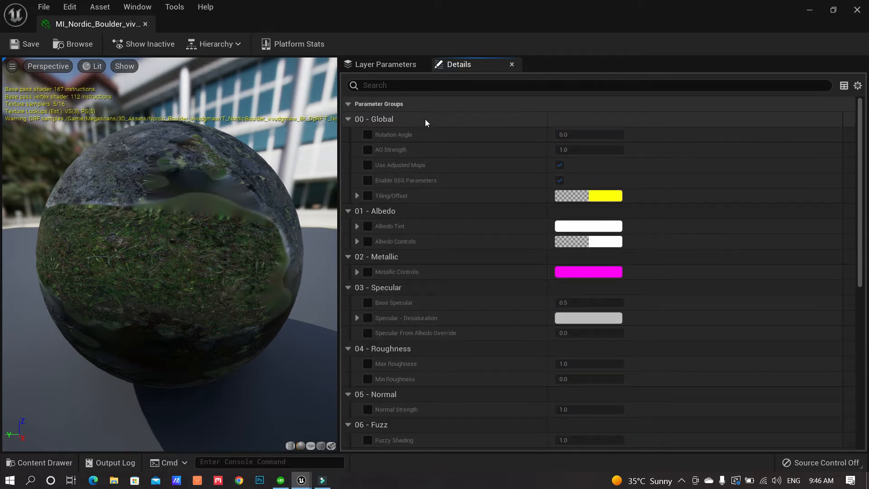
Orbit the material preview sphere and scroll through the boulder material's parameters
{"action": "left_click_drag", "start_coordinate": [118, 231], "coordinate": [284, 203]}
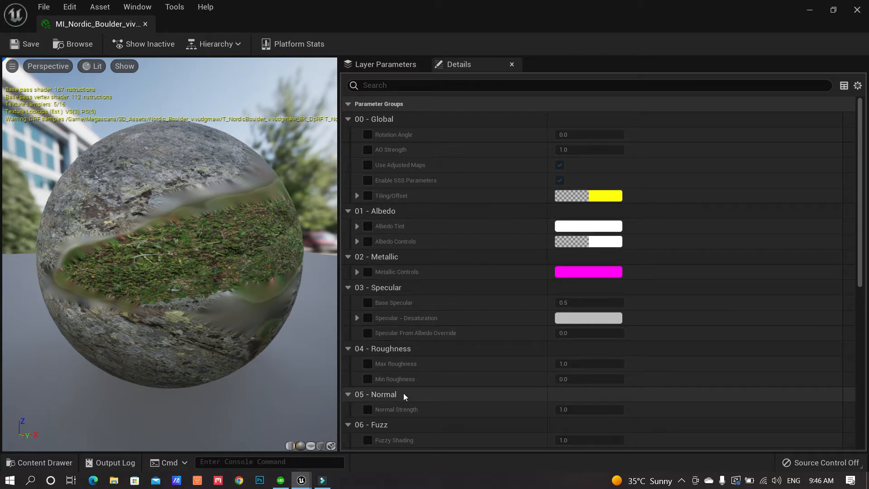
{"action": "scroll", "coordinate": [404, 395], "scroll_direction": "down", "scroll_amount": 5}
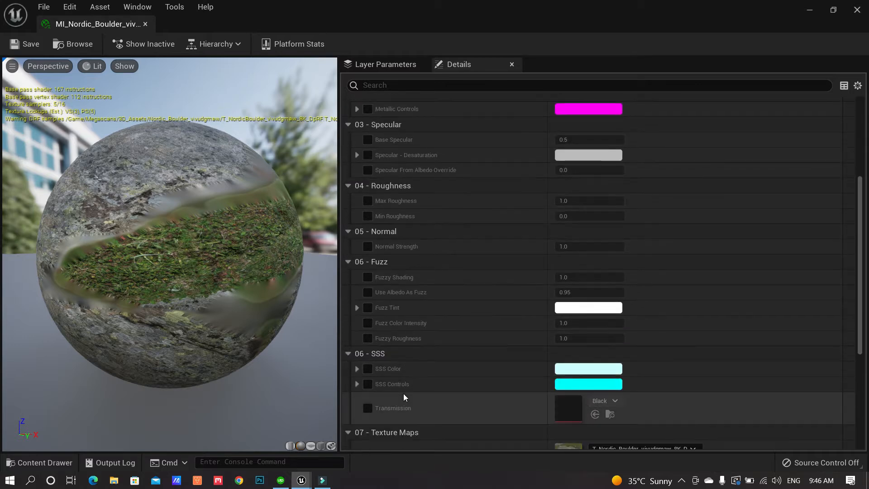
{"action": "scroll", "coordinate": [404, 393], "scroll_direction": "down", "scroll_amount": 1}
{"action": "scroll", "coordinate": [407, 369], "scroll_direction": "up", "scroll_amount": 3}
{"action": "scroll", "coordinate": [408, 358], "scroll_direction": "up", "scroll_amount": 2}
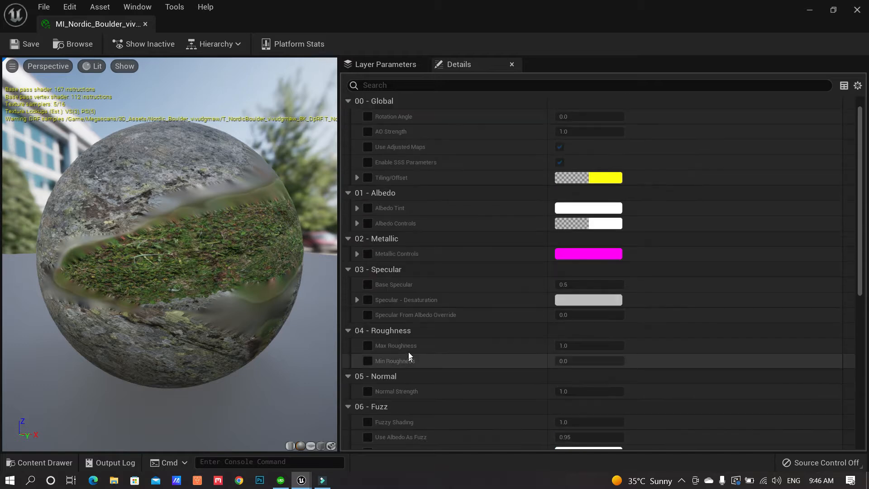
Enable Metallic Controls, set Metallic Map Override to 1.46635, save, and float the editor window
{"action": "left_click", "coordinate": [368, 254]}
{"action": "left_click", "coordinate": [357, 253]}
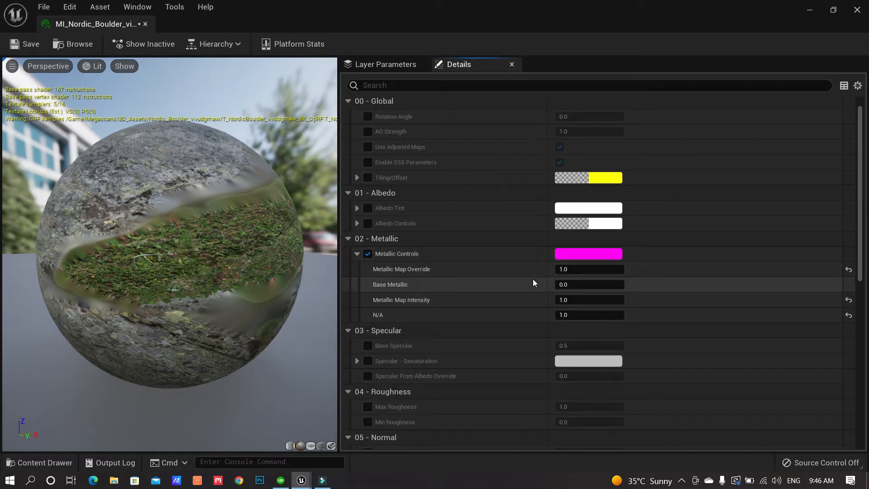
{"action": "mouse_move", "coordinate": [582, 270]}
{"action": "left_mouse_down"}
{"action": "mouse_move", "coordinate": [577, 280]}
{"action": "mouse_move", "coordinate": [593, 285]}
{"action": "left_mouse_up"}
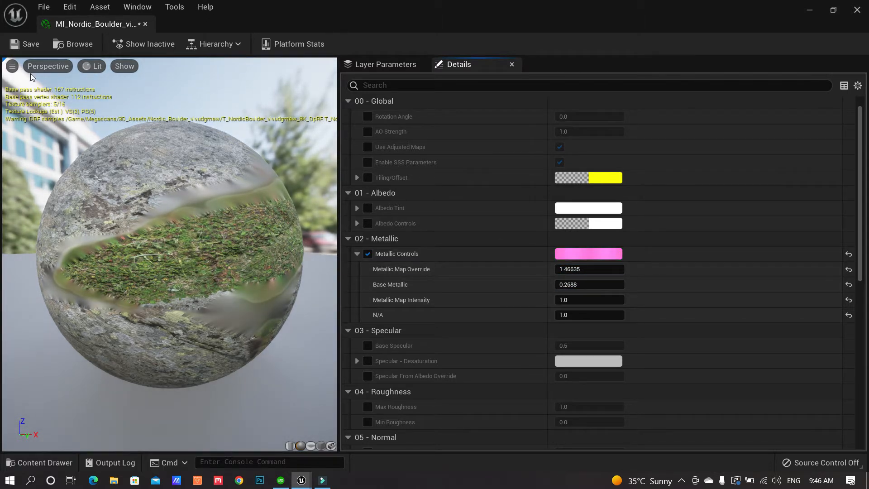
{"action": "left_click", "coordinate": [27, 44]}
{"action": "left_click_drag", "start_coordinate": [100, 24], "coordinate": [280, 34]}
{"action": "mouse_move", "coordinate": [153, 240]}
{"action": "right_mouse_down"}
{"action": "mouse_move", "coordinate": [204, 253]}
{"action": "mouse_move", "coordinate": [222, 226]}
{"action": "mouse_move", "coordinate": [212, 236]}
{"action": "mouse_move", "coordinate": [244, 244]}
{"action": "mouse_move", "coordinate": [176, 258]}
{"action": "mouse_move", "coordinate": [158, 248]}
{"action": "right_mouse_up"}
Enable Tiling/Offset and set the boulder material's Tiling X to 3.0 and Tiling Y to 4.0
{"action": "left_click", "coordinate": [433, 206]}
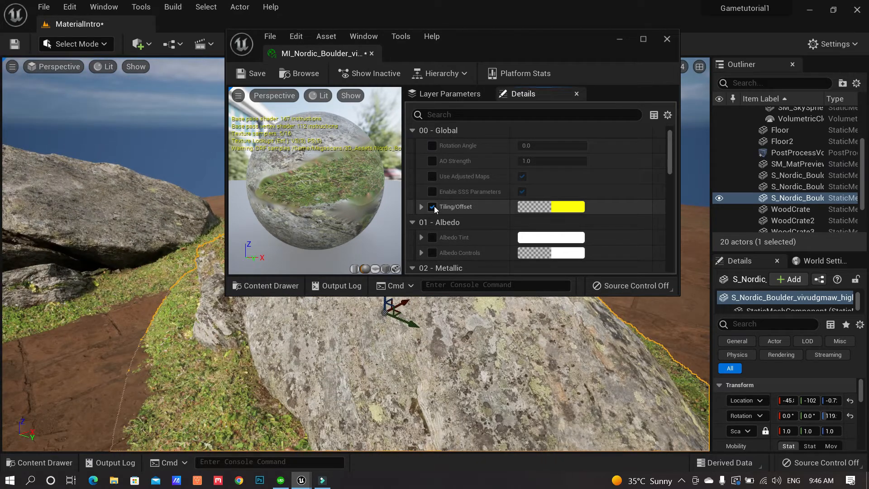
{"action": "left_click", "coordinate": [425, 207]}
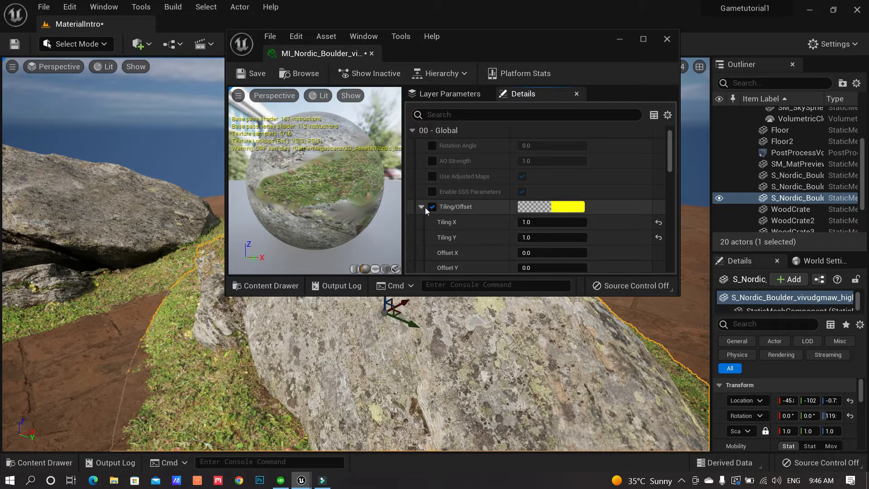
{"action": "scroll", "coordinate": [473, 237], "scroll_direction": "down", "scroll_amount": 2}
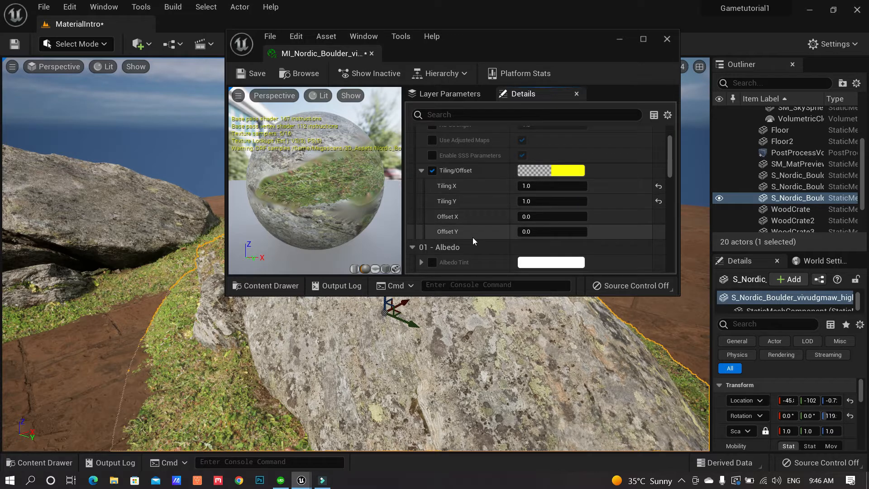
{"action": "right_click_drag", "start_coordinate": [312, 353], "coordinate": [317, 334]}
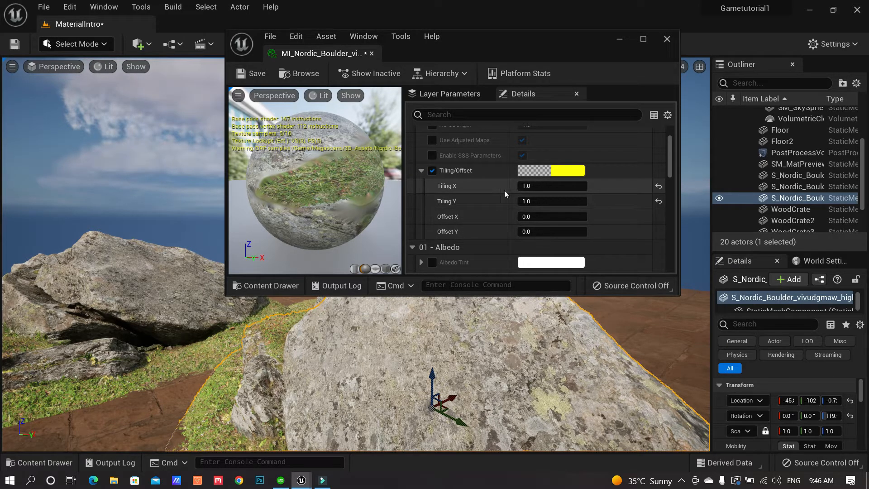
{"action": "left_click", "coordinate": [527, 186]}
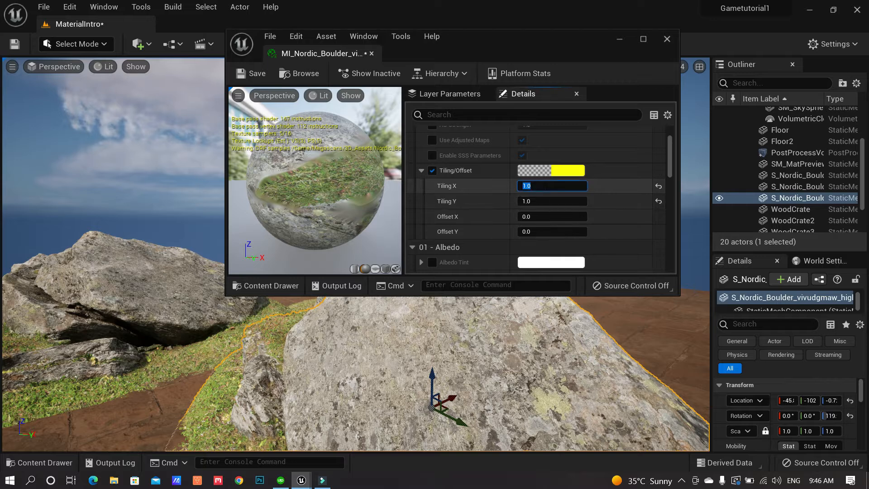
{"action": "type", "text": "3"}
{"action": "left_click", "coordinate": [546, 200]}
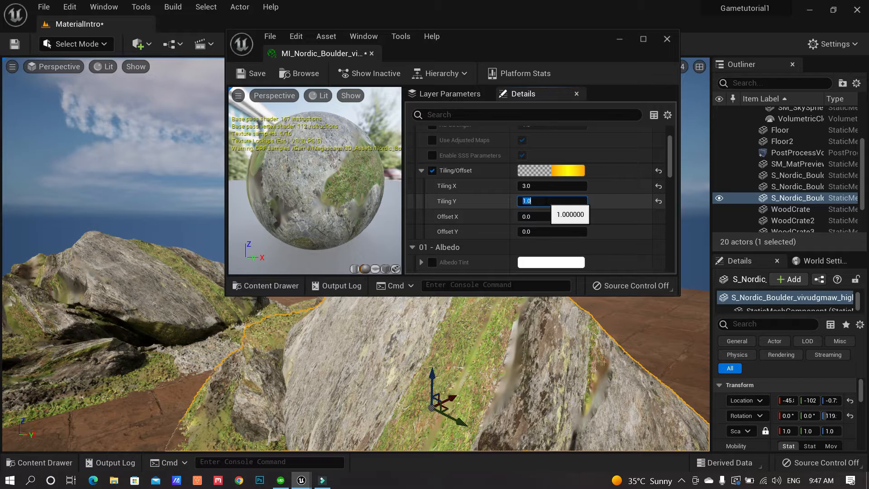
{"action": "type", "text": "4"}
{"action": "key", "text": "Return"}
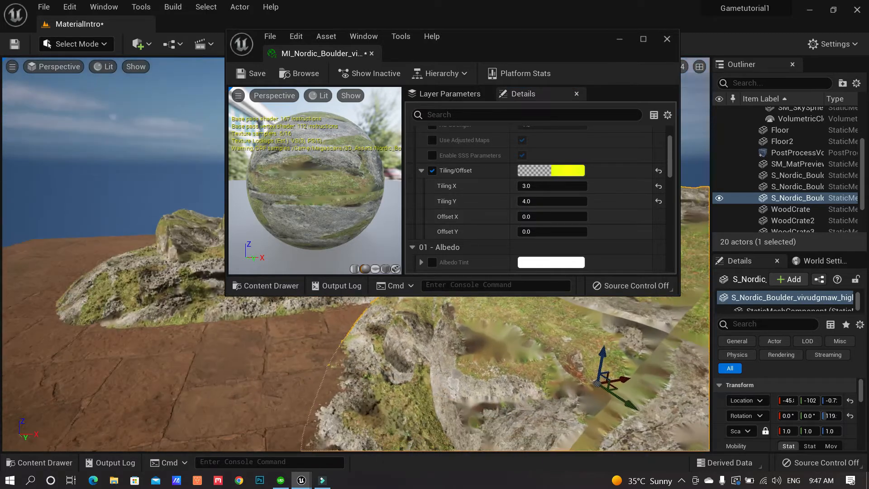
Fly around the retiled boulders to inspect them, then close the material instance editor
{"action": "right_click_drag", "start_coordinate": [344, 362], "coordinate": [502, 362]}
{"action": "right_click_drag", "start_coordinate": [400, 370], "coordinate": [394, 370]}
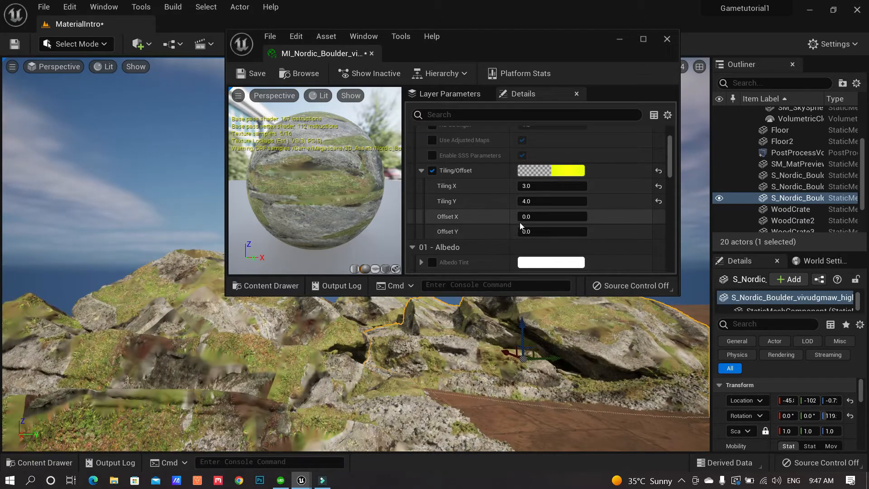
{"action": "scroll", "coordinate": [620, 217], "scroll_direction": "down", "scroll_amount": 3}
{"action": "scroll", "coordinate": [619, 218], "scroll_direction": "down", "scroll_amount": 12}
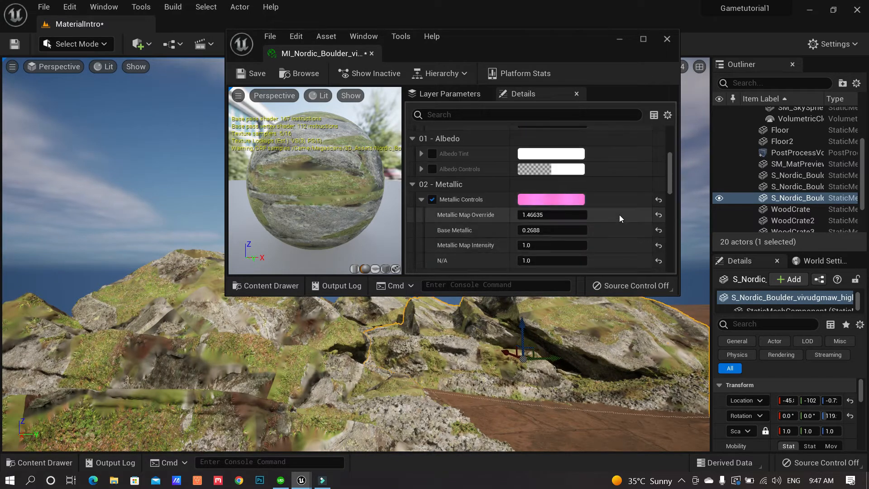
{"action": "scroll", "coordinate": [619, 214], "scroll_direction": "up", "scroll_amount": 1}
{"action": "right_click_drag", "start_coordinate": [584, 357], "coordinate": [566, 342]}
{"action": "key", "text": "s"}
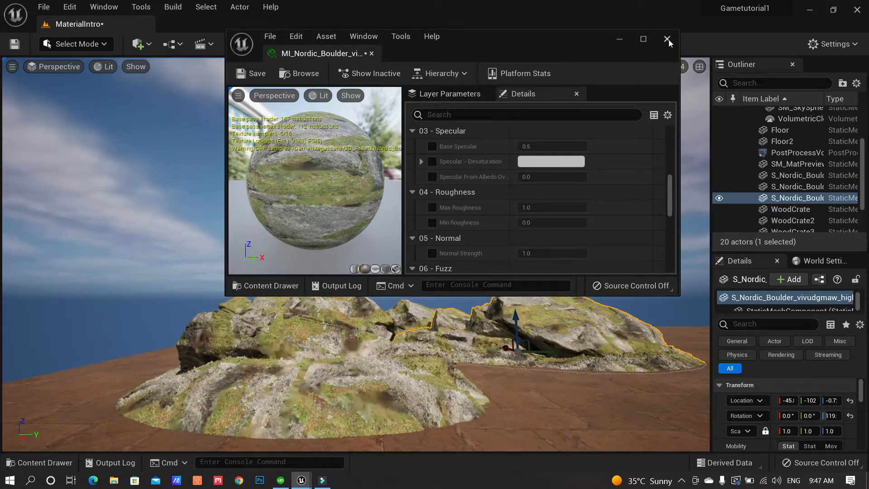
{"action": "left_click", "coordinate": [667, 39]}
{"action": "right_click_drag", "start_coordinate": [606, 131], "coordinate": [589, 172]}
Pull the camera back from the boulders and launch Quixel Bridge from Quick Add
{"action": "key", "text": "e"}
{"action": "right_click_drag", "start_coordinate": [224, 92], "coordinate": [210, 116]}
{"action": "key", "text": "s"}
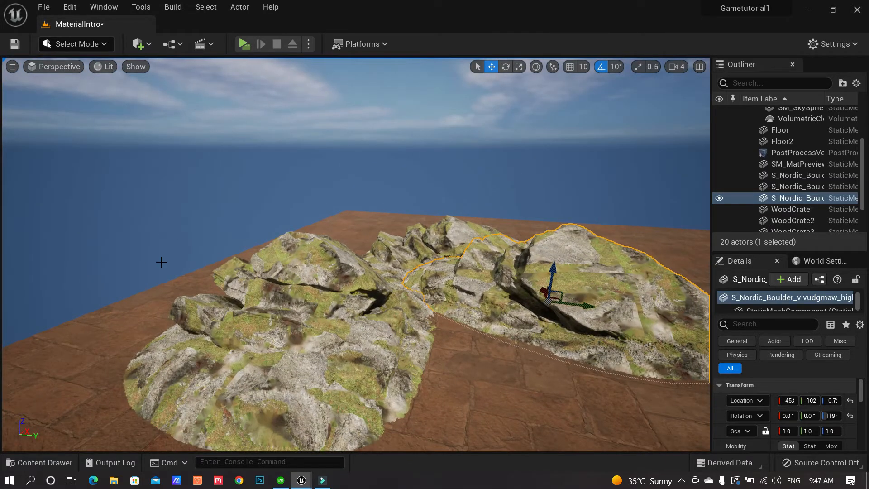
{"action": "left_click", "coordinate": [151, 48]}
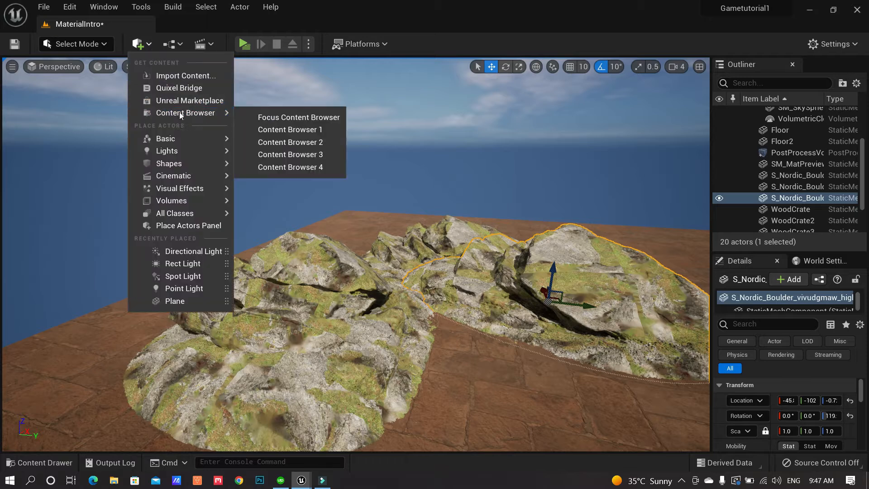
{"action": "left_click", "coordinate": [185, 88]}
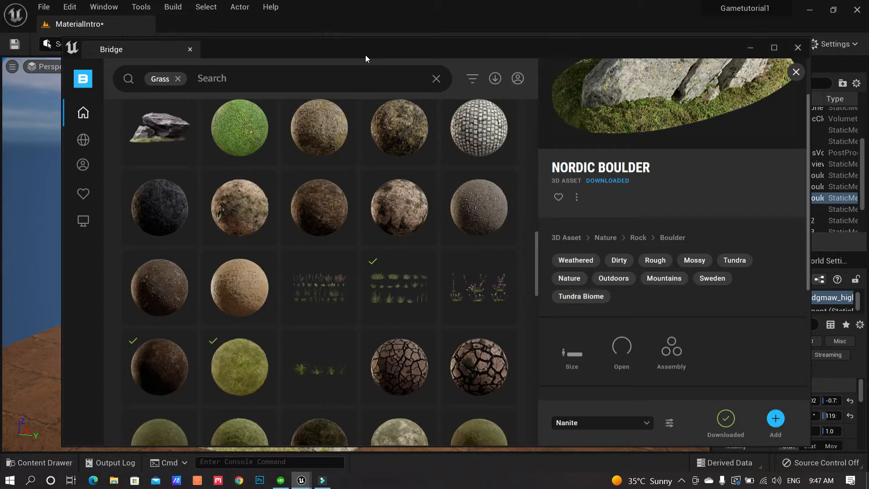
{"action": "left_click_drag", "start_coordinate": [389, 53], "coordinate": [432, 39]}
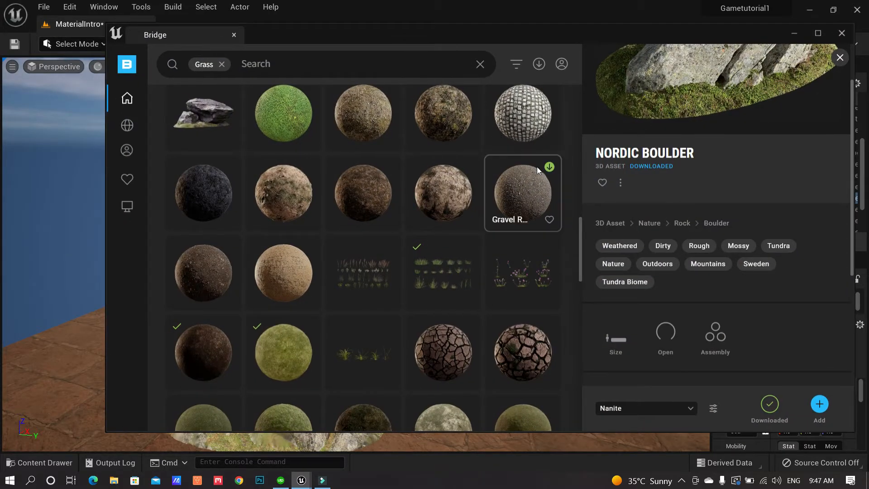
Download the Grassy Cobblestone surface at highest quality and add it to the project
{"action": "left_click", "coordinate": [530, 109]}
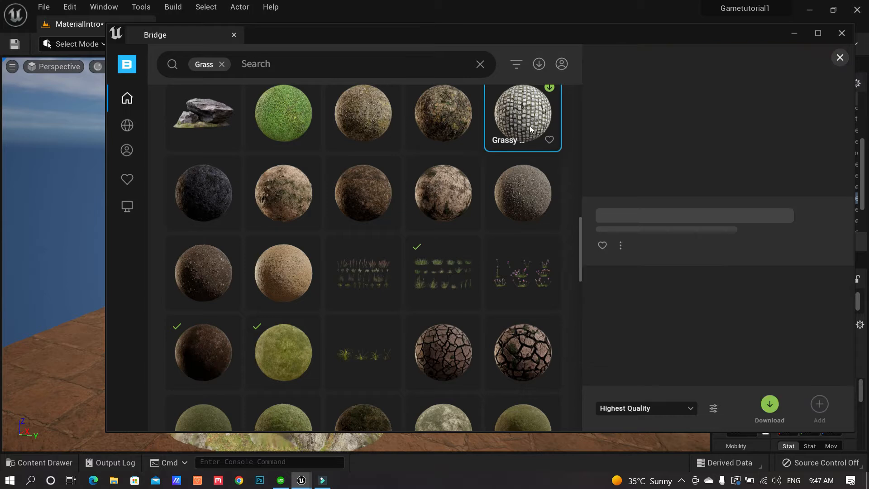
{"action": "scroll", "coordinate": [548, 132], "scroll_direction": "up", "scroll_amount": 1}
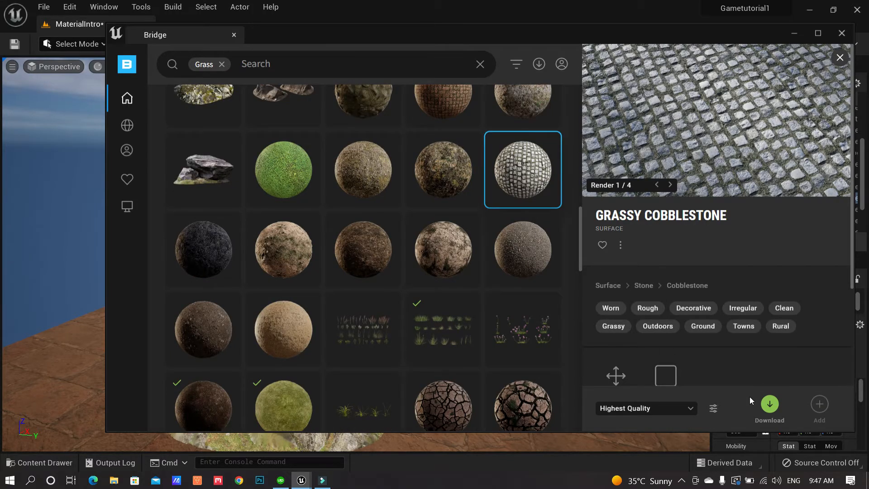
{"action": "left_click", "coordinate": [770, 405]}
{"action": "left_click_drag", "start_coordinate": [333, 34], "coordinate": [451, 37]}
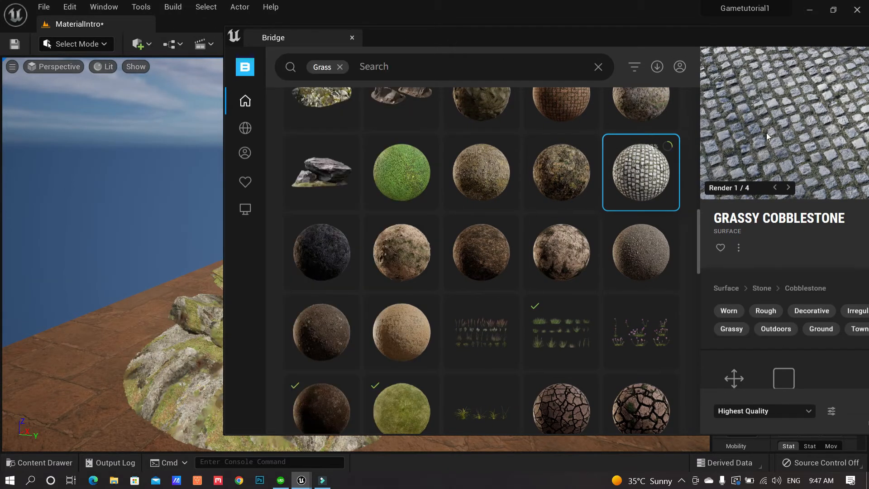
{"action": "left_click_drag", "start_coordinate": [707, 47], "coordinate": [592, 23]}
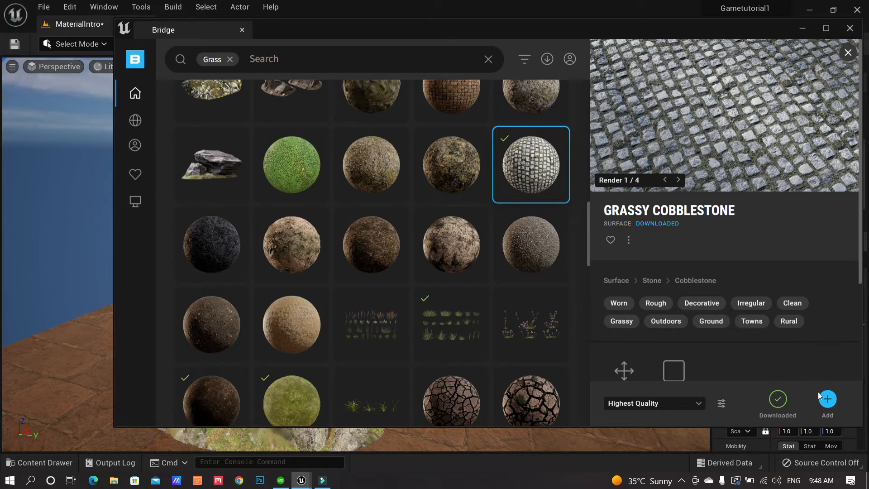
{"action": "left_click", "coordinate": [831, 401]}
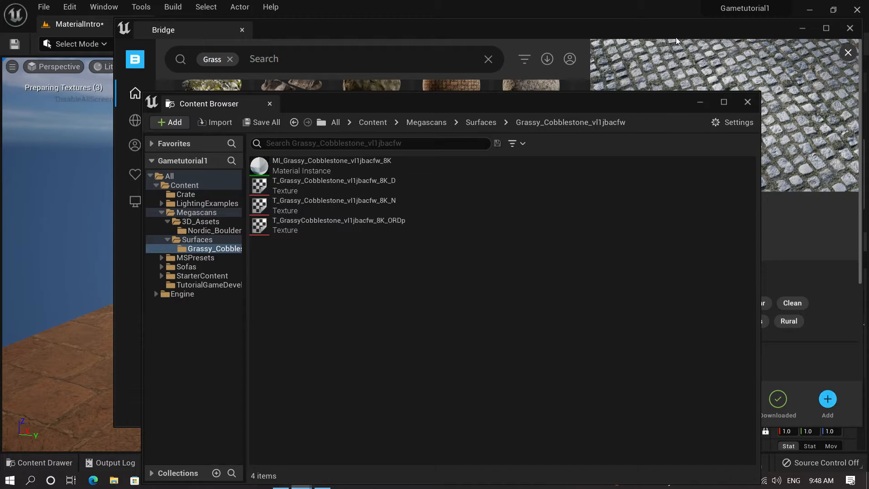
Minimize Quixel Bridge and close the floating Content Browser window
{"action": "left_click", "coordinate": [798, 29]}
{"action": "left_click", "coordinate": [801, 28]}
{"action": "left_click_drag", "start_coordinate": [446, 103], "coordinate": [494, 80]}
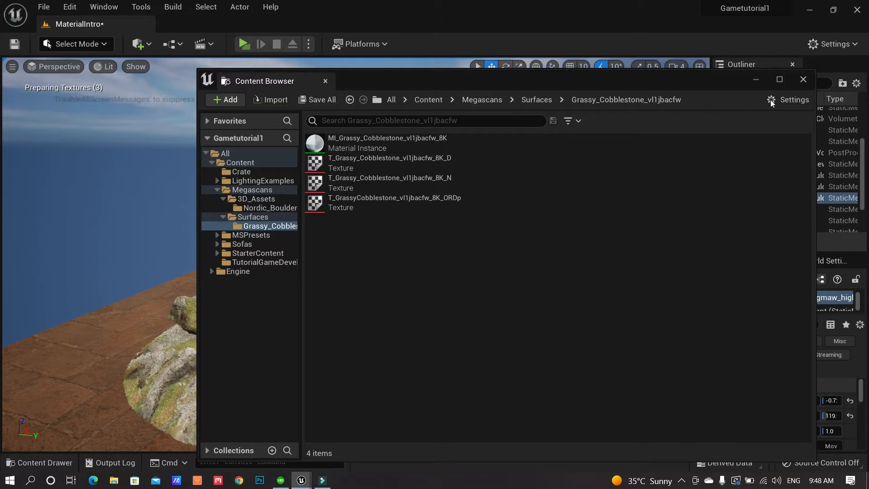
{"action": "left_click", "coordinate": [804, 80]}
Browse the Content Drawer to Megascans > Surfaces > Grassy_Cobblestone_vl1jbacfw
{"action": "left_click", "coordinate": [54, 459]}
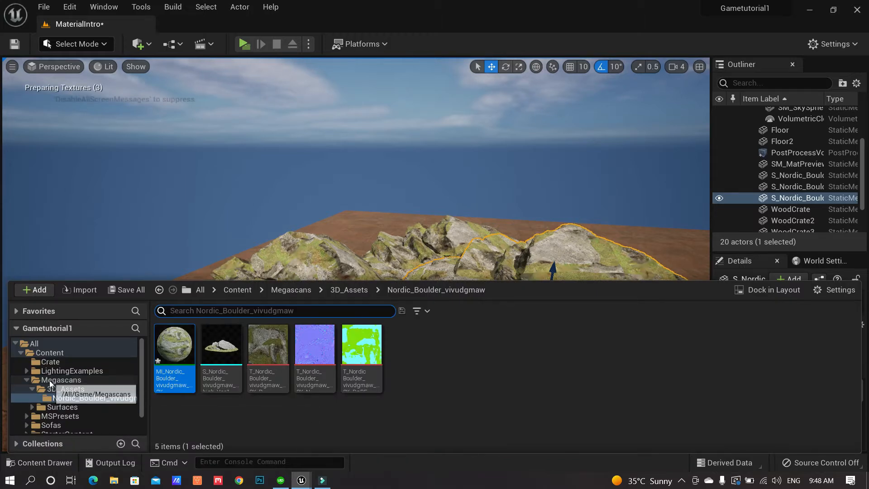
{"action": "left_click", "coordinate": [32, 407]}
{"action": "left_click", "coordinate": [86, 416]}
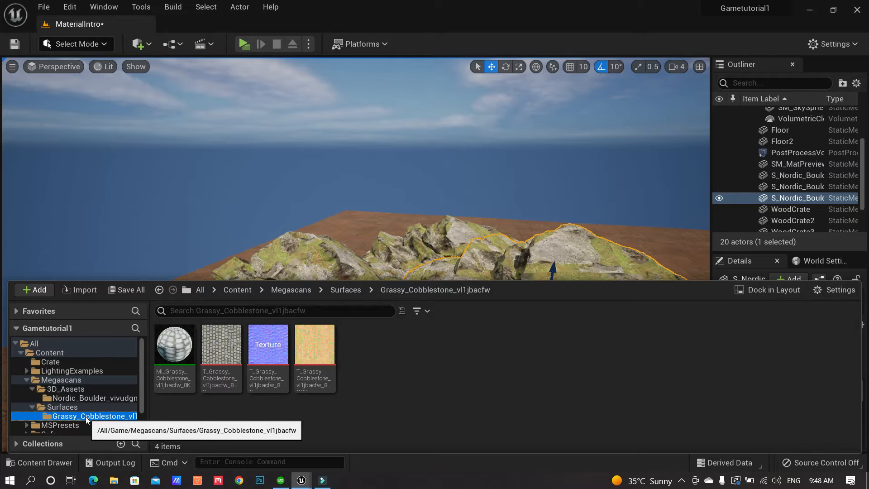
{"action": "left_click_drag", "start_coordinate": [183, 358], "coordinate": [414, 256]}
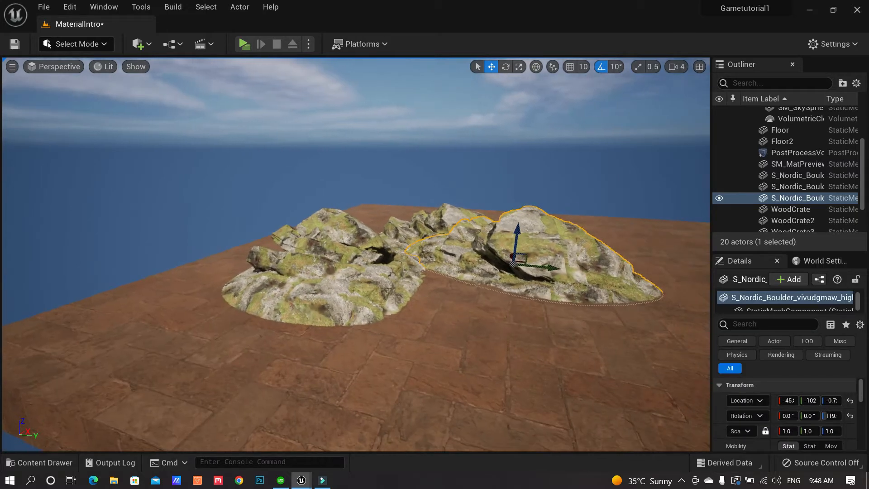
Assign MI_Grassy_Cobblestone to Floor2's Element 0 material slot
{"action": "left_click", "coordinate": [424, 335]}
{"action": "scroll", "coordinate": [771, 417], "scroll_direction": "down", "scroll_amount": 5}
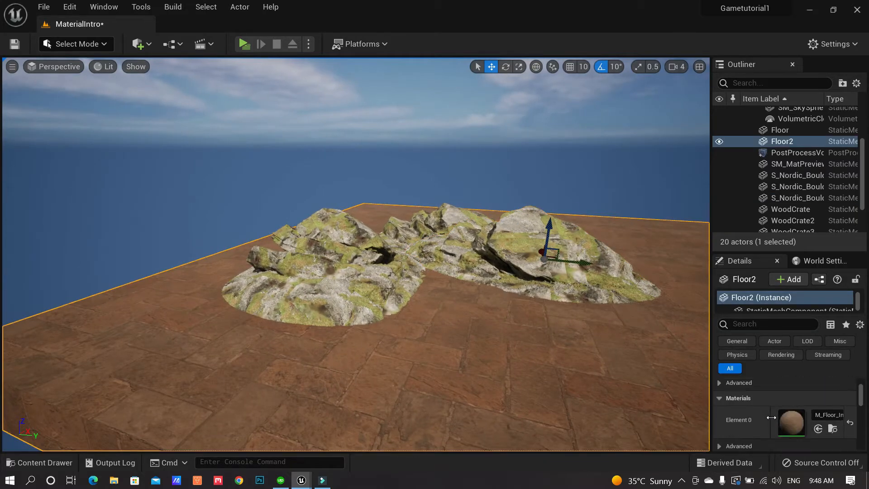
{"action": "left_click", "coordinate": [36, 462]}
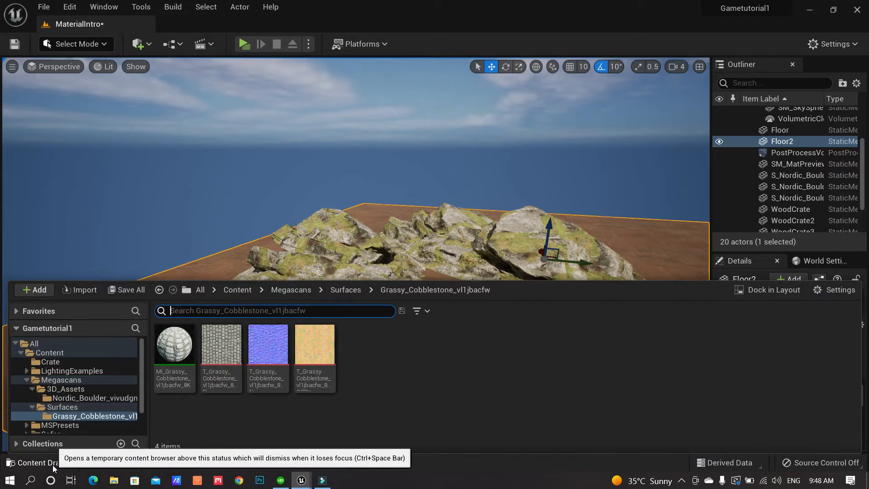
{"action": "left_click", "coordinate": [174, 346]}
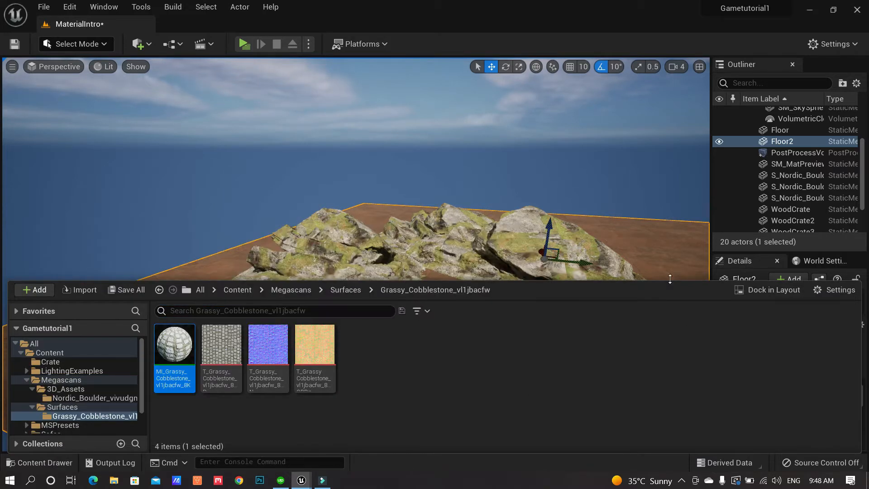
{"action": "left_click_drag", "start_coordinate": [675, 284], "coordinate": [674, 389]}
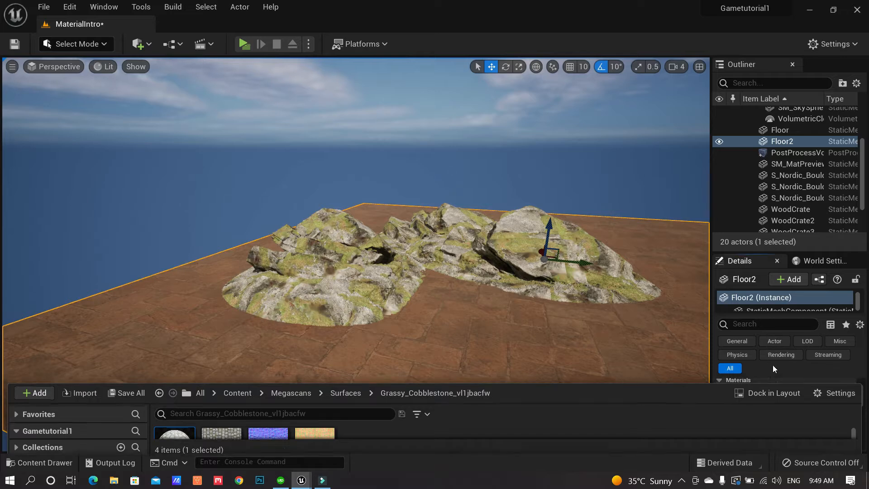
{"action": "left_click", "coordinate": [773, 369]}
{"action": "left_click", "coordinate": [818, 411]}
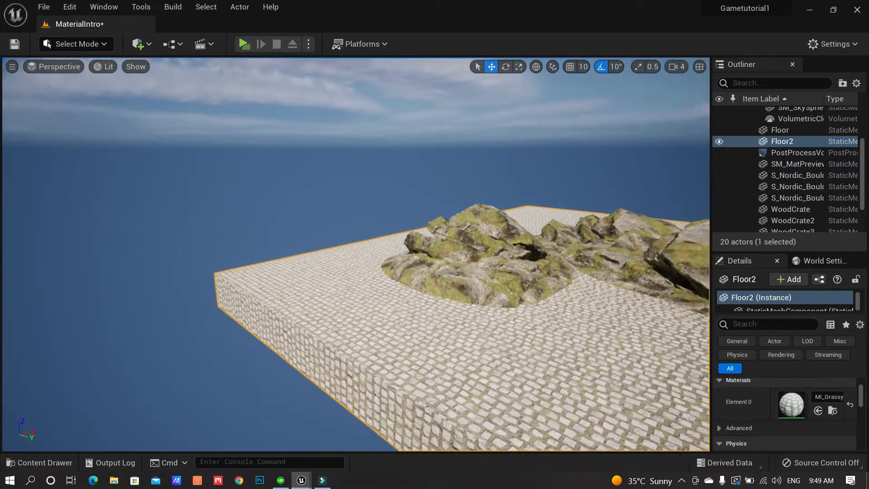
Fly the camera toward the boulders on the cobblestone floor and open MI_Grassy_Cobblestone
{"action": "right_click_drag", "start_coordinate": [355, 255], "coordinate": [448, 314]}
{"action": "right_click_drag", "start_coordinate": [467, 318], "coordinate": [461, 318]}
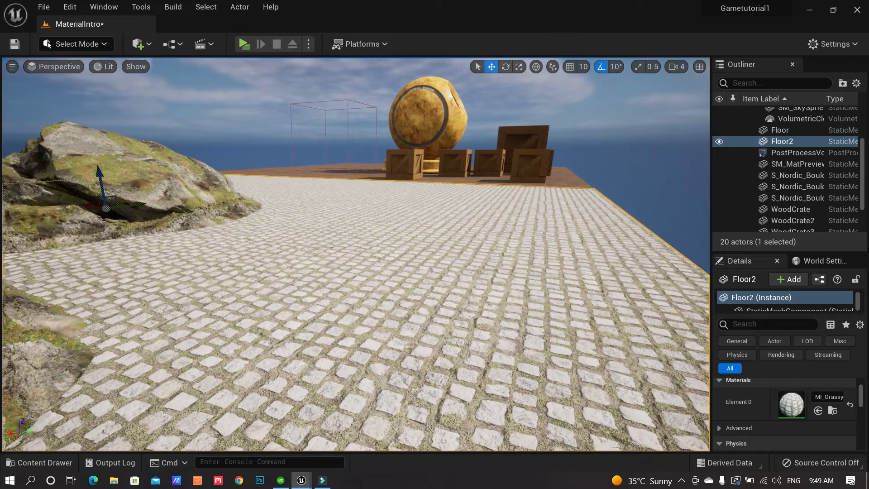
{"action": "left_click_drag", "start_coordinate": [380, 328], "coordinate": [294, 319]}
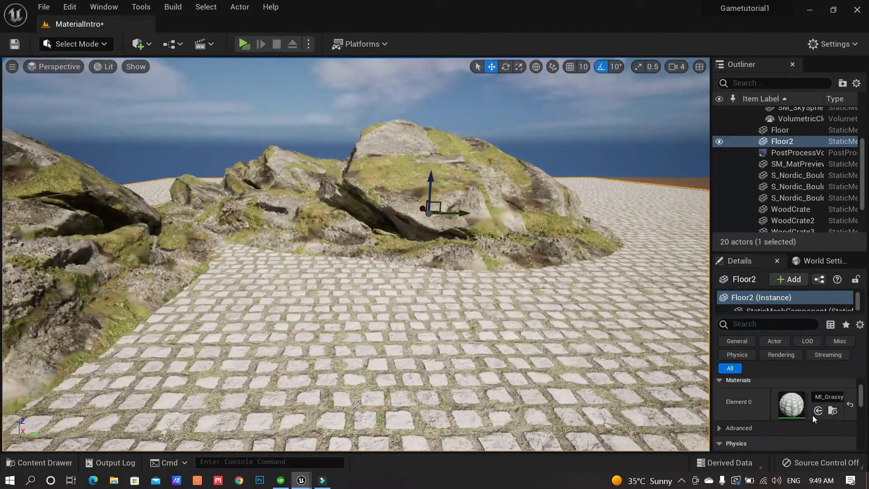
{"action": "double_click", "coordinate": [797, 406]}
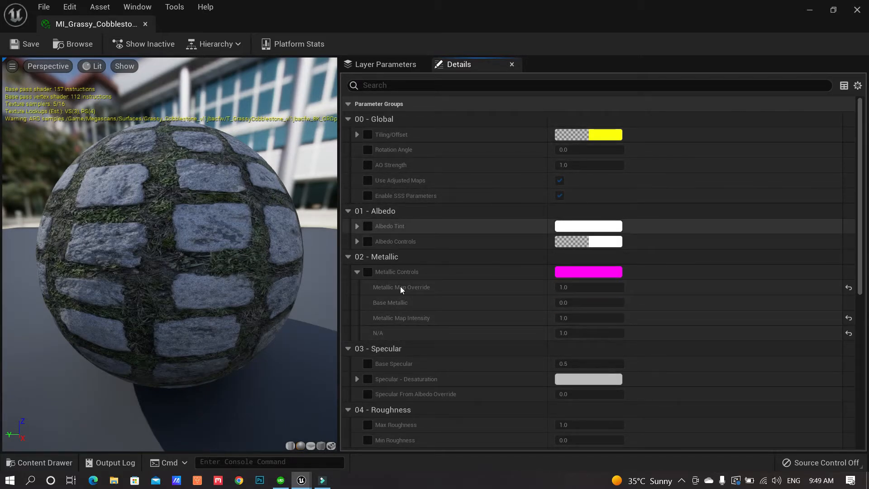
{"action": "scroll", "coordinate": [417, 362], "scroll_direction": "down", "scroll_amount": 2}
{"action": "scroll", "coordinate": [417, 359], "scroll_direction": "down", "scroll_amount": 7}
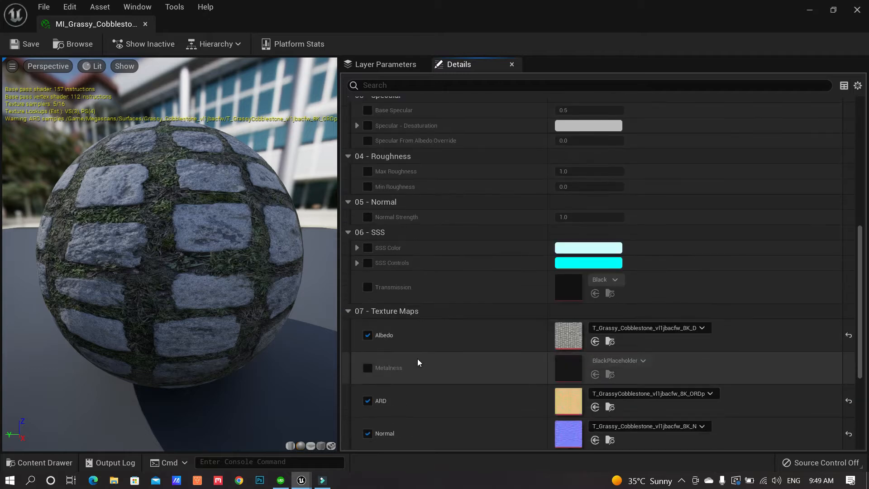
{"action": "scroll", "coordinate": [477, 295], "scroll_direction": "down", "scroll_amount": 2}
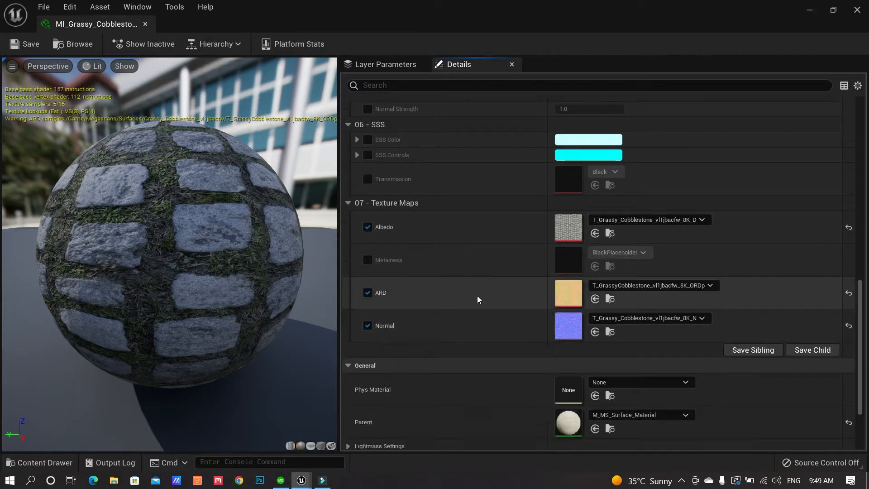
{"action": "scroll", "coordinate": [463, 295], "scroll_direction": "up", "scroll_amount": 10}
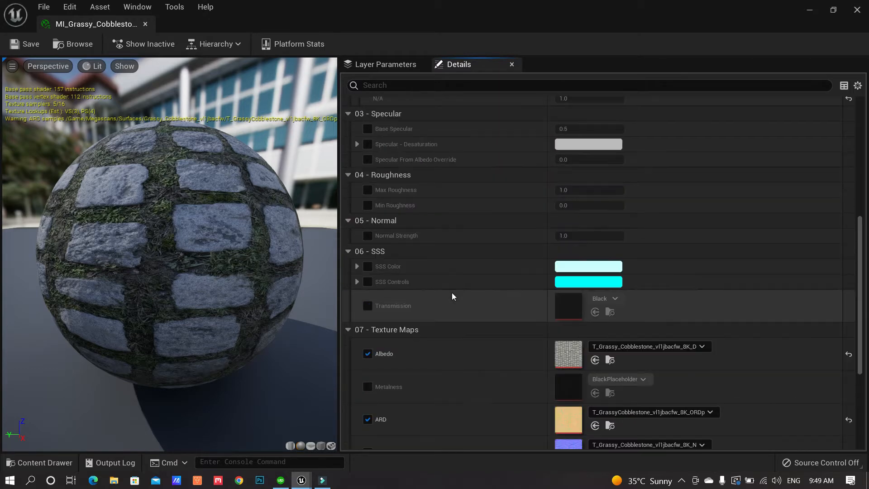
{"action": "scroll", "coordinate": [414, 161], "scroll_direction": "up", "scroll_amount": 1}
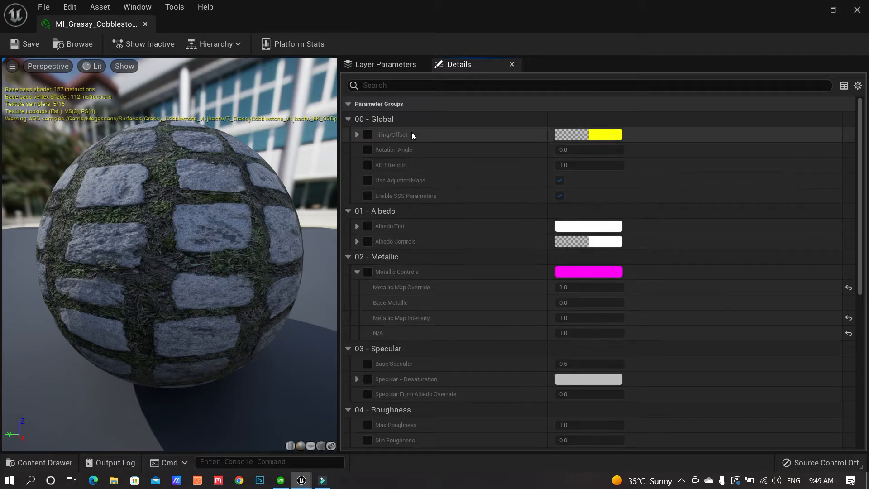
Close the cobblestone material editor and look along the cobbled floor
{"action": "left_click", "coordinate": [145, 26]}
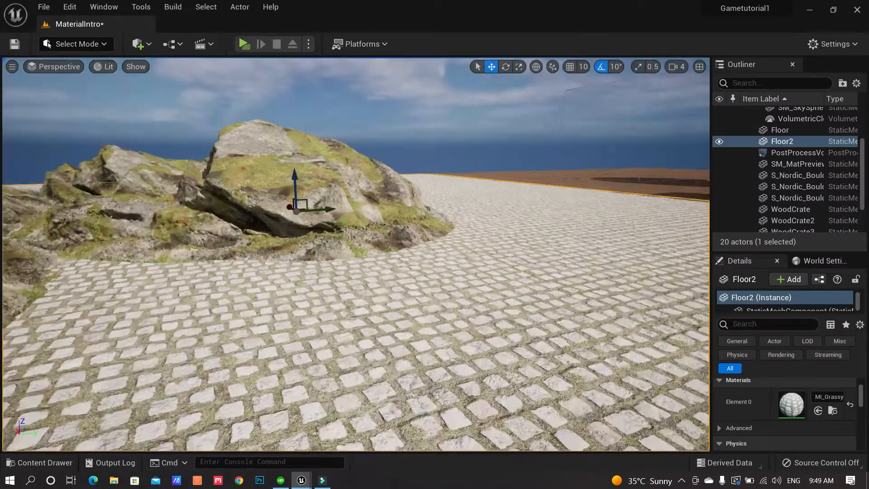
{"action": "right_click_drag", "start_coordinate": [417, 337], "coordinate": [390, 337]}
{"action": "right_click_drag", "start_coordinate": [421, 278], "coordinate": [446, 290]}
{"action": "mouse_move", "coordinate": [525, 285]}
{"action": "right_mouse_down"}
{"action": "mouse_move", "coordinate": [550, 285]}
{"action": "mouse_move", "coordinate": [506, 273]}
{"action": "mouse_move", "coordinate": [534, 272]}
{"action": "mouse_move", "coordinate": [521, 273]}
{"action": "right_mouse_up"}
Bring Quixel Bridge back, maximize it, and scroll through the locally downloaded assets
{"action": "mouse_move", "coordinate": [305, 484]}
{"action": "left_click", "coordinate": [357, 423]}
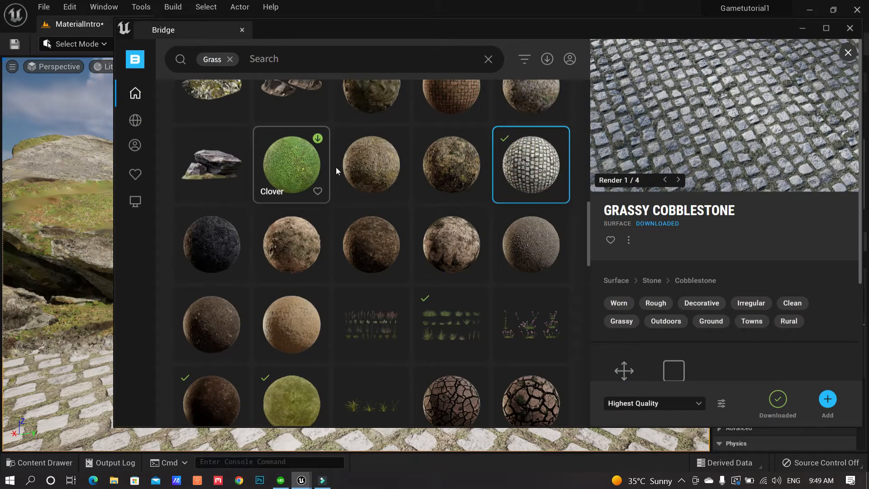
{"action": "left_click_drag", "start_coordinate": [363, 31], "coordinate": [350, 24]}
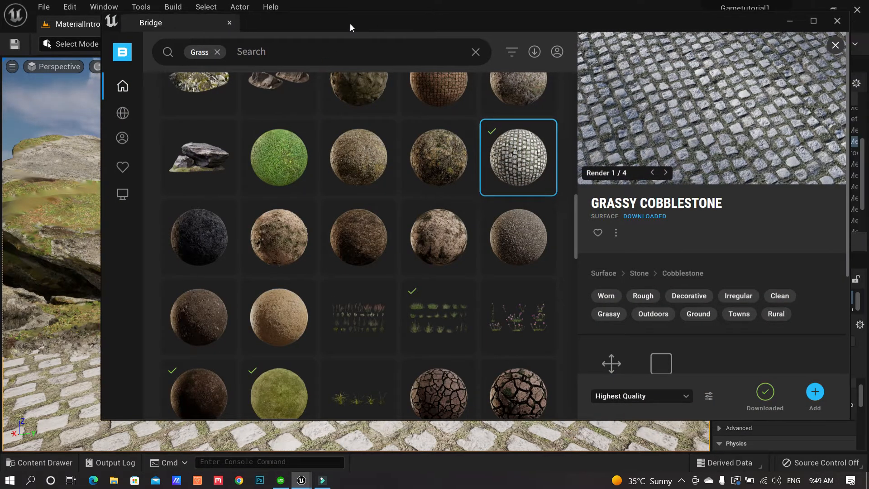
{"action": "double_click", "coordinate": [350, 23]}
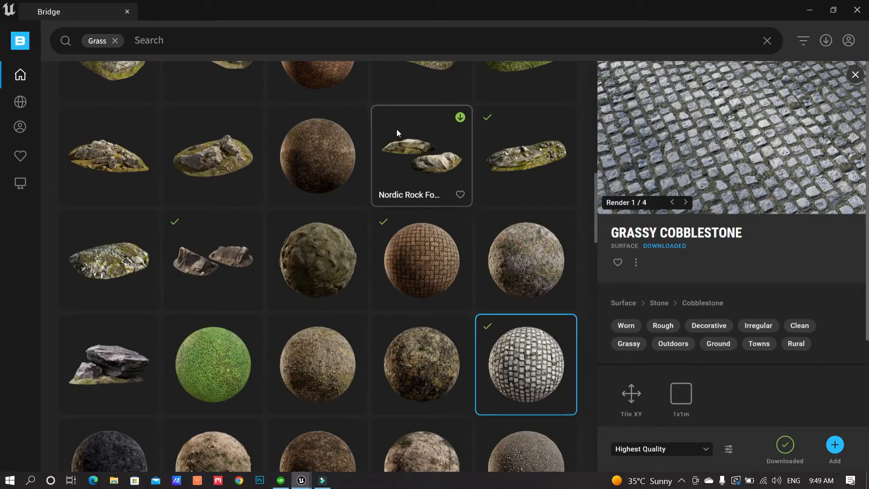
{"action": "mouse_move", "coordinate": [25, 157]}
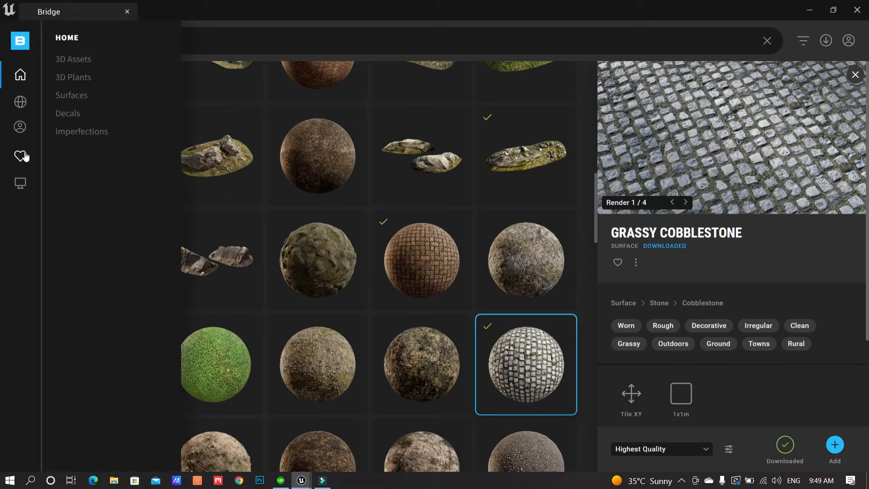
{"action": "left_click", "coordinate": [21, 129]}
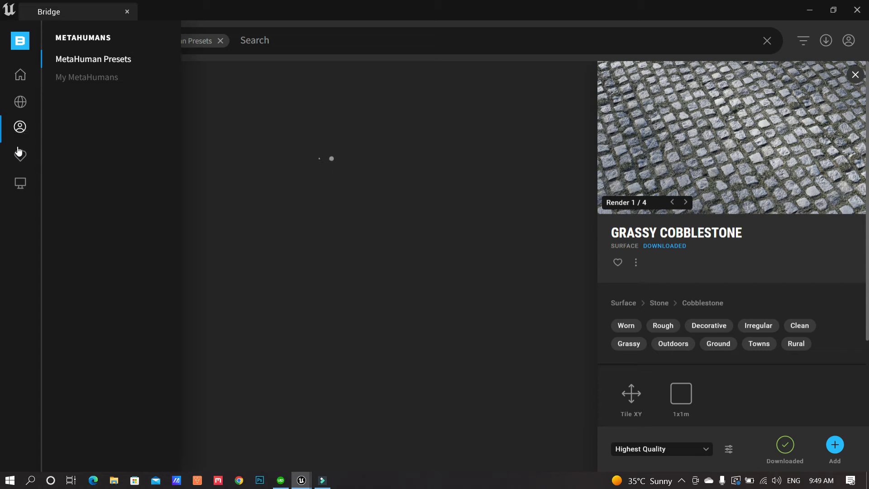
{"action": "left_click", "coordinate": [20, 183]}
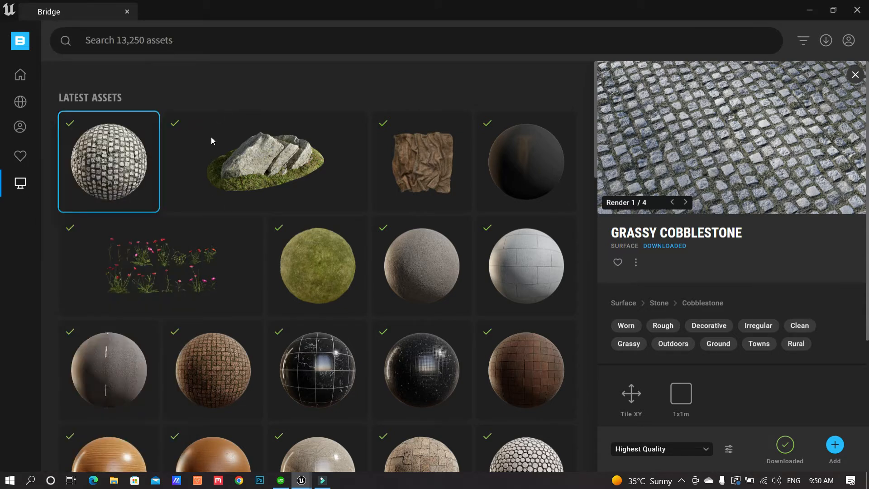
{"action": "scroll", "coordinate": [409, 249], "scroll_direction": "down", "scroll_amount": 5}
{"action": "scroll", "coordinate": [411, 258], "scroll_direction": "down", "scroll_amount": 7}
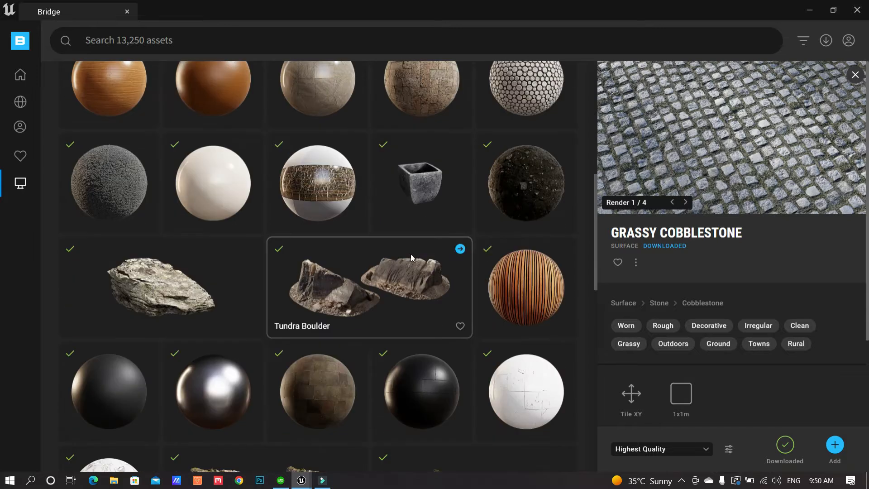
{"action": "scroll", "coordinate": [411, 256], "scroll_direction": "up", "scroll_amount": 12}
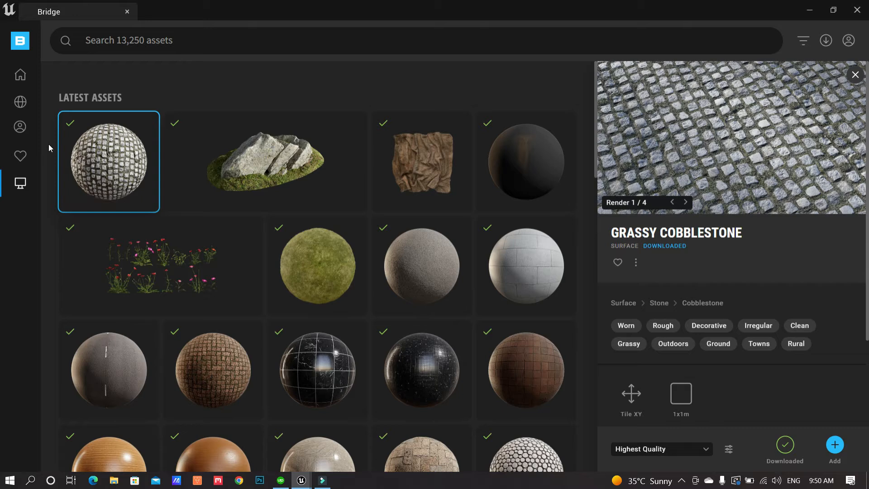
Browse the MetaHuman presets in Bridge, then minimize it
{"action": "mouse_move", "coordinate": [21, 129]}
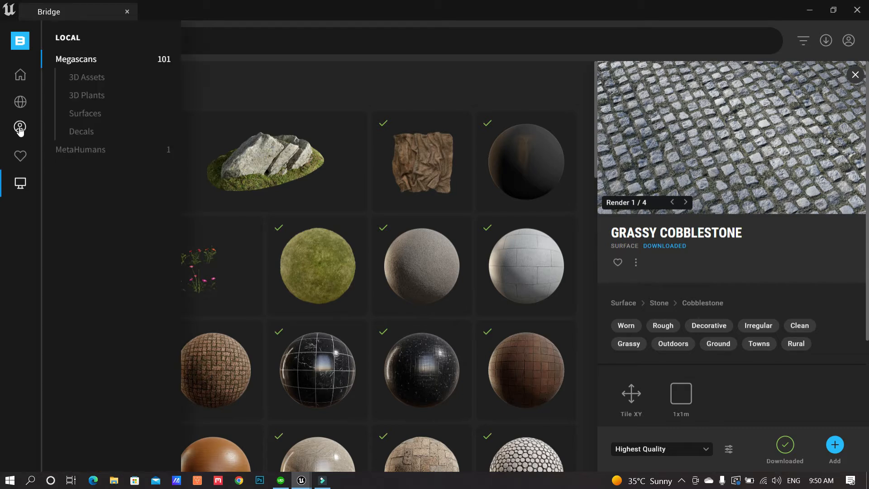
{"action": "left_click", "coordinate": [20, 129]}
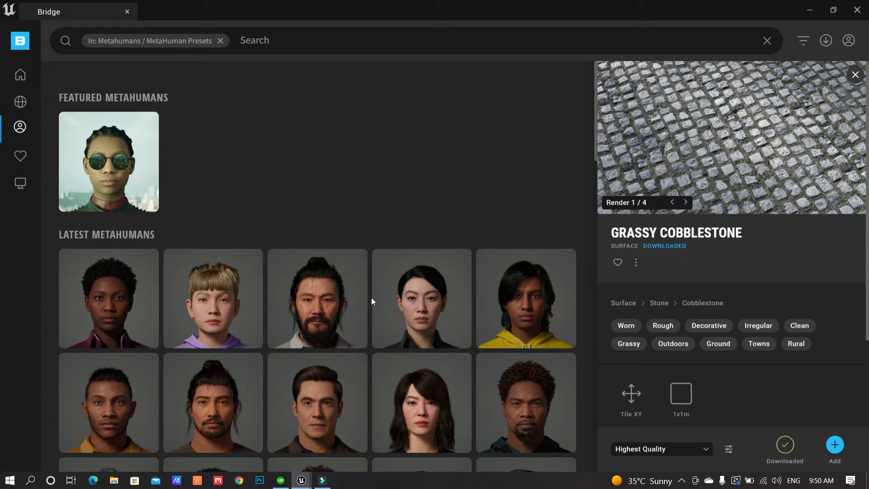
{"action": "scroll", "coordinate": [371, 298], "scroll_direction": "down", "scroll_amount": 2}
{"action": "scroll", "coordinate": [371, 301], "scroll_direction": "down", "scroll_amount": 1}
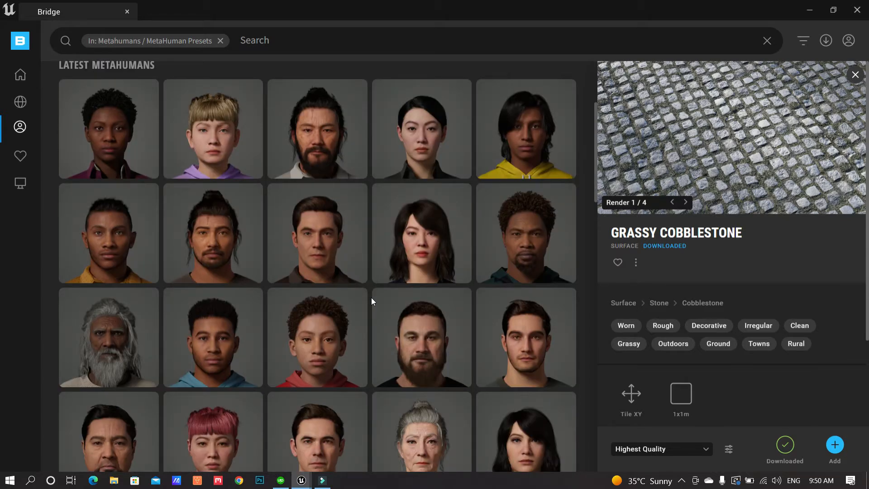
{"action": "scroll", "coordinate": [371, 298], "scroll_direction": "down", "scroll_amount": 3}
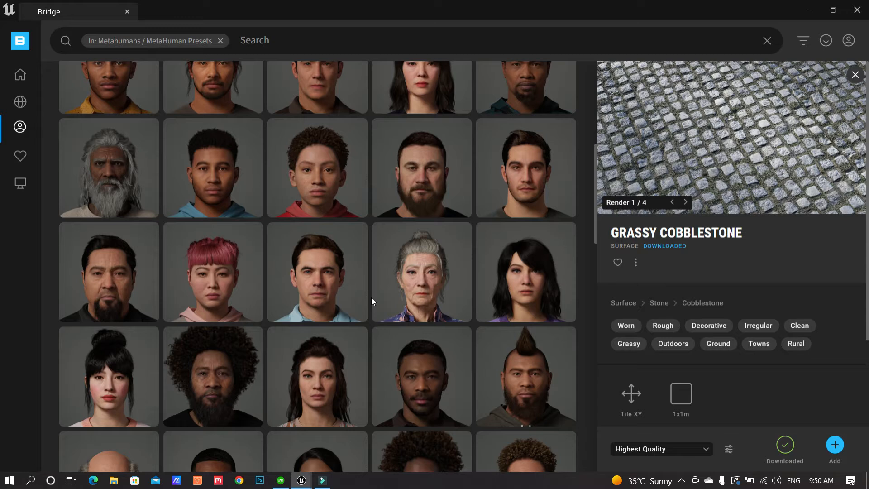
{"action": "scroll", "coordinate": [371, 297], "scroll_direction": "down", "scroll_amount": 2}
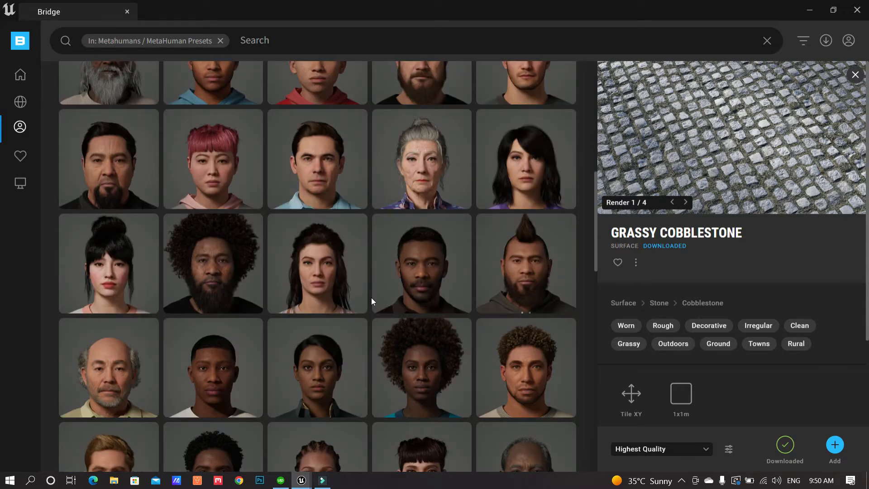
{"action": "scroll", "coordinate": [371, 298], "scroll_direction": "up", "scroll_amount": 8}
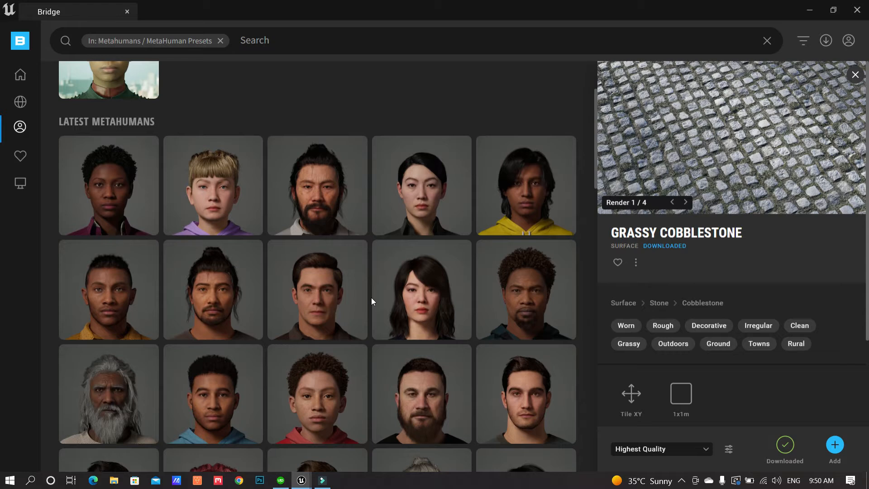
{"action": "mouse_move", "coordinate": [20, 77]}
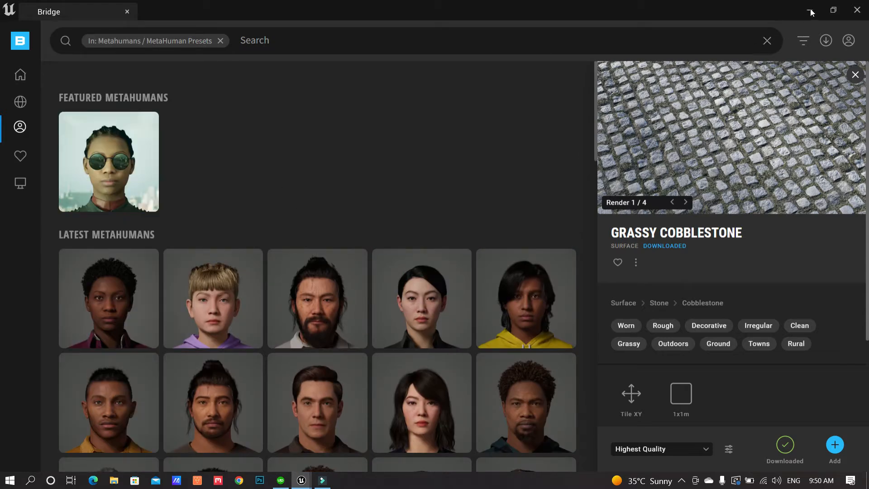
{"action": "left_click", "coordinate": [810, 11]}
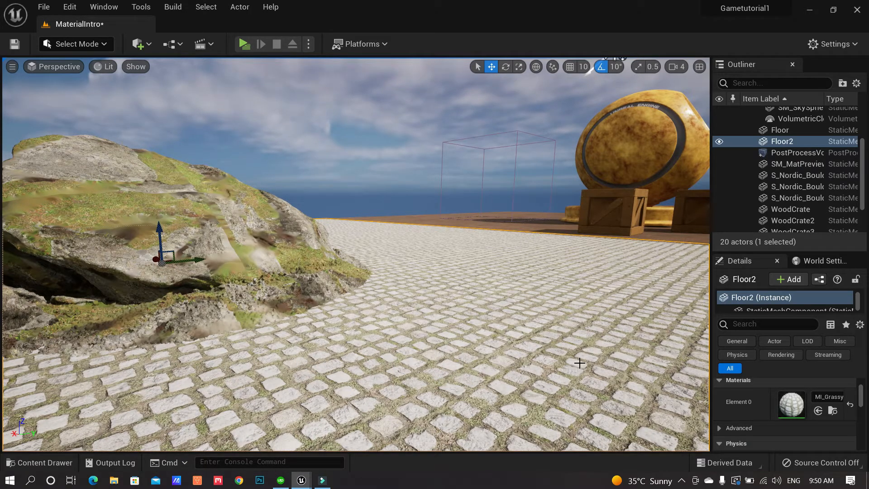
Pull the camera back from the rocks and show the TutorialGameDevelopment folder's 8 items
{"action": "left_click", "coordinate": [74, 45]}
{"action": "left_click", "coordinate": [74, 44]}
{"action": "left_click", "coordinate": [681, 480]}
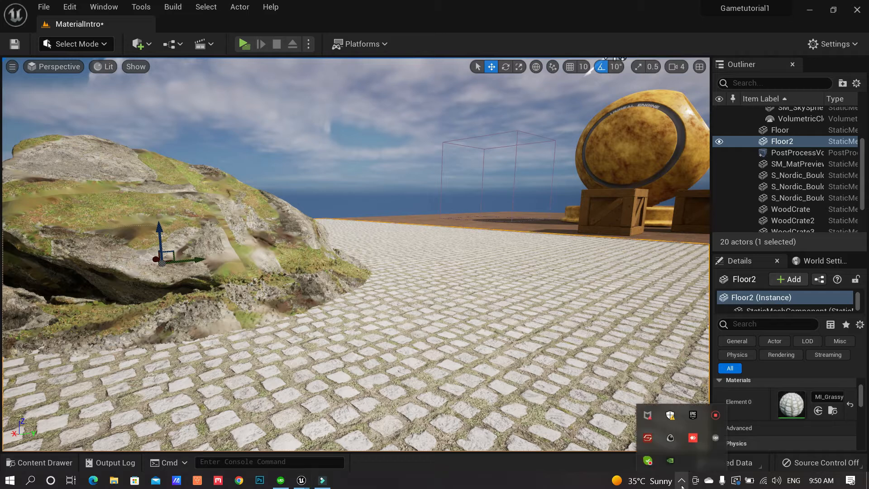
{"action": "left_click", "coordinate": [715, 414]}
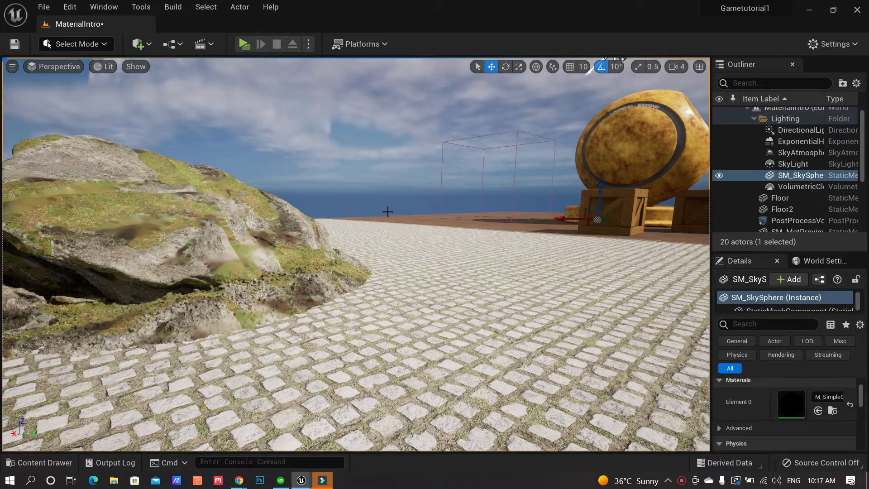
{"action": "left_click_drag", "start_coordinate": [414, 327], "coordinate": [392, 362]}
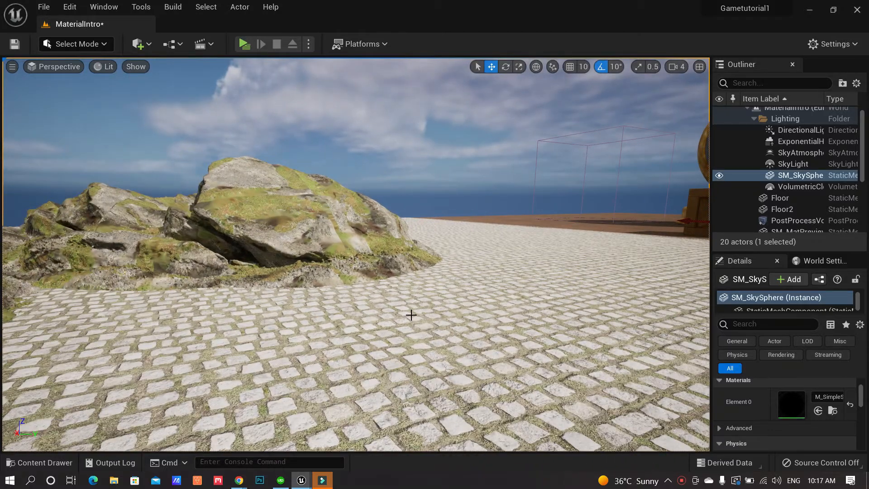
{"action": "left_click", "coordinate": [57, 463]}
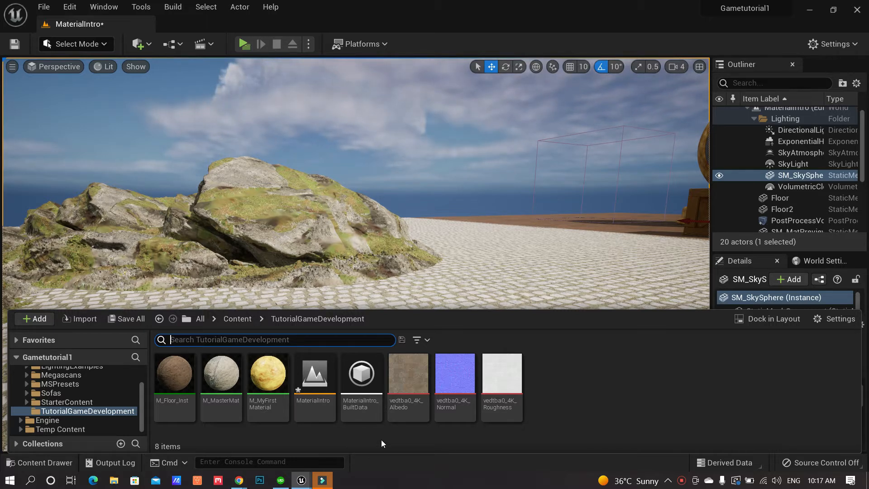
Create a new folder named Maps in TutorialGameDevelopment
{"action": "right_click", "coordinate": [563, 385]}
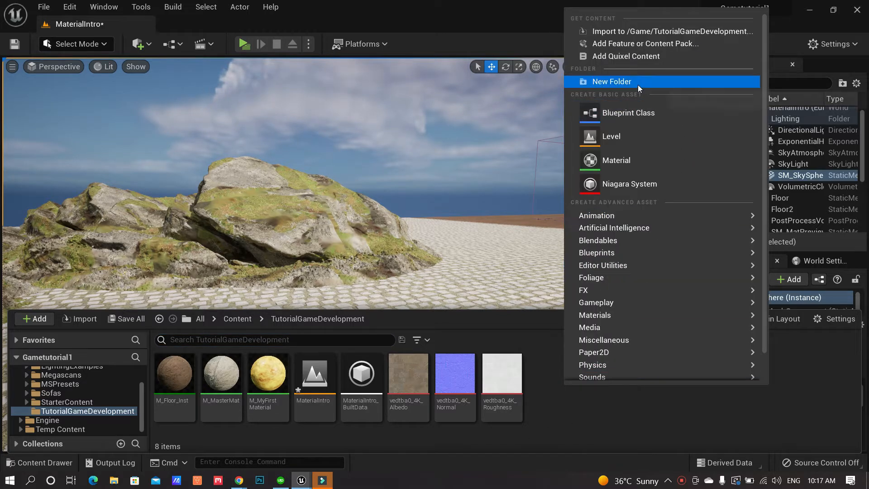
{"action": "left_click", "coordinate": [637, 82]}
{"action": "type", "text": "Maps"}
{"action": "key", "text": "Return"}
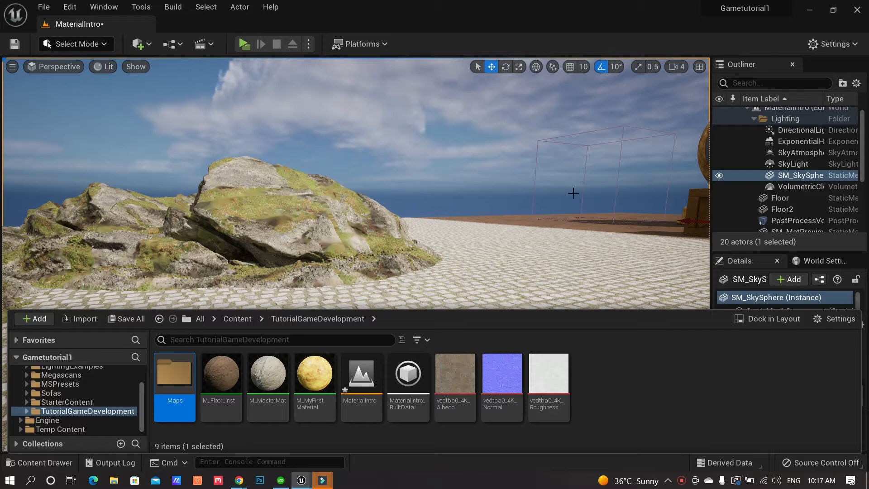
Move MaterialIntro and MaterialIntro_BuiltData into the Maps folder and open it
{"action": "left_click", "coordinate": [368, 380]}
{"action": "left_click", "coordinate": [407, 375], "text": "ctrl"}
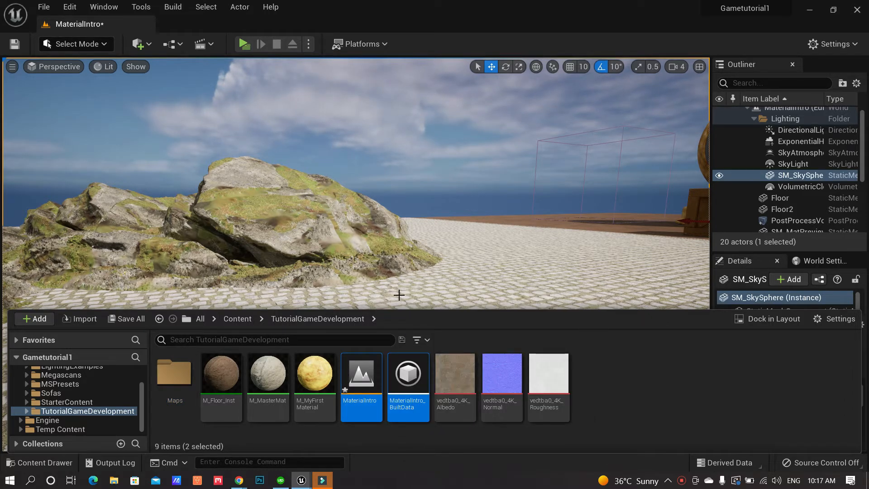
{"action": "left_click_drag", "start_coordinate": [371, 378], "coordinate": [190, 388]}
{"action": "left_click", "coordinate": [193, 396]}
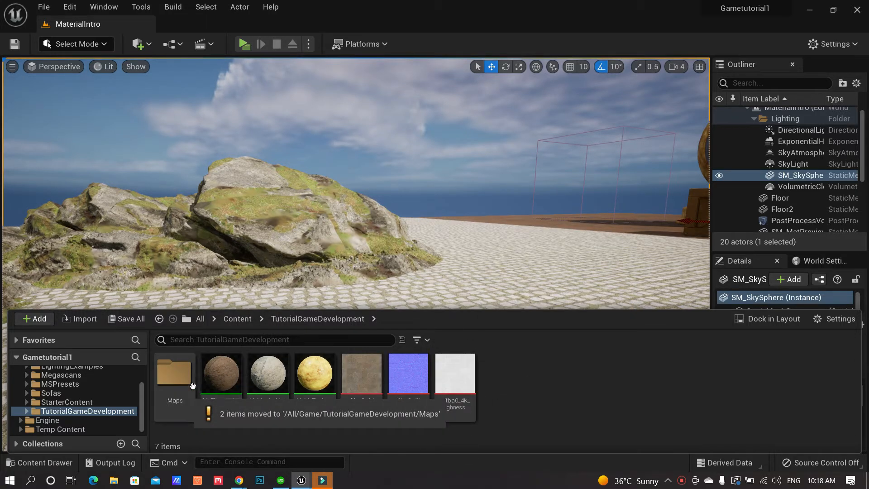
{"action": "double_click", "coordinate": [175, 374]}
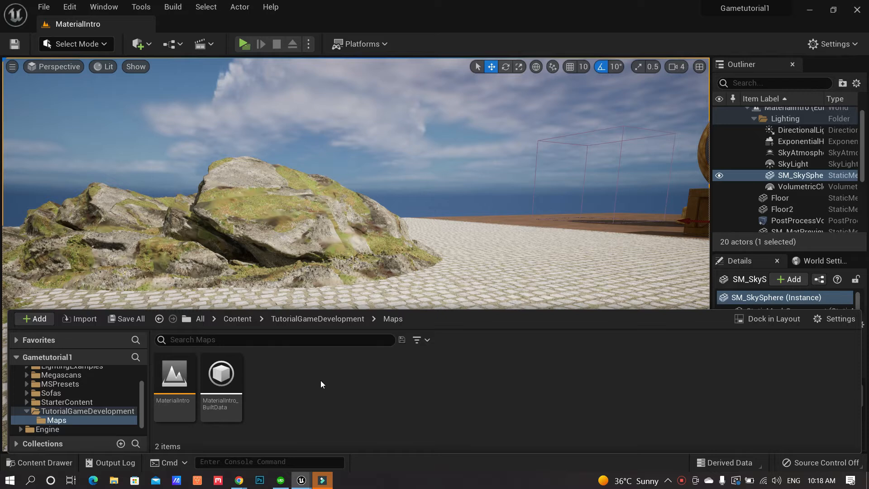
{"action": "left_click", "coordinate": [44, 8]}
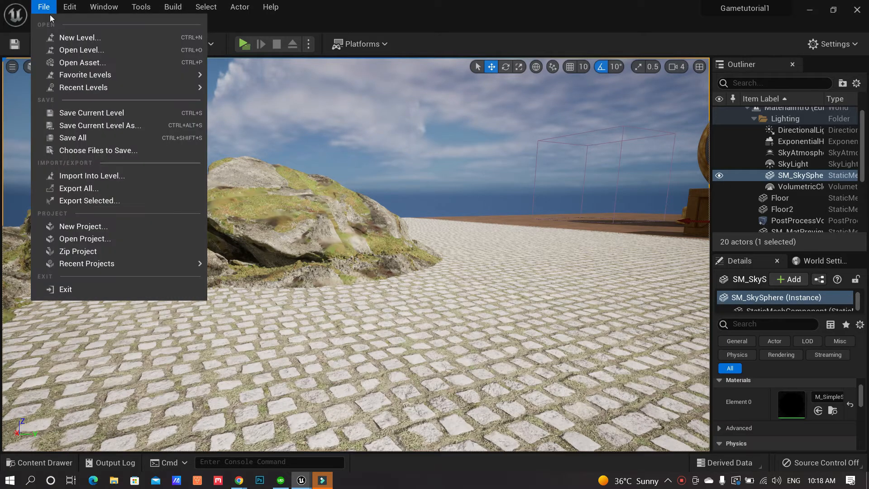
Create an Untitled level from the Empty Open World template, holding only WorldDataLayers and WorldPartitionMiniMap
{"action": "left_click", "coordinate": [68, 37]}
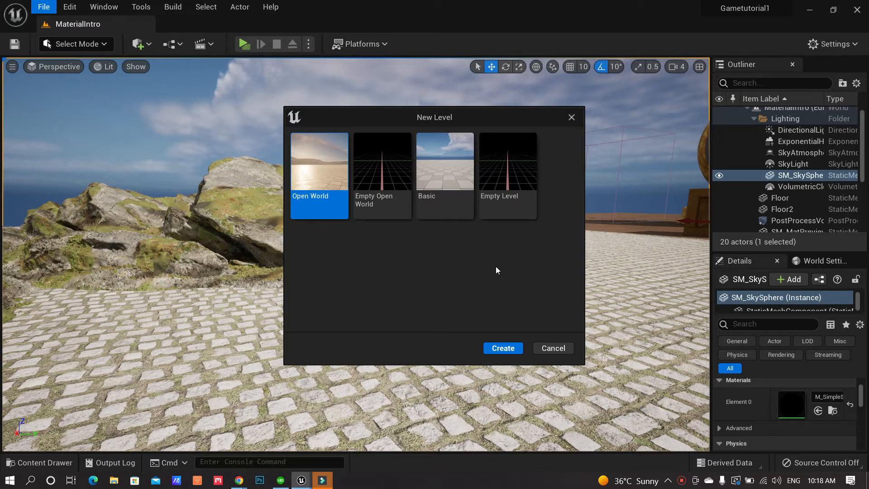
{"action": "left_click", "coordinate": [392, 174]}
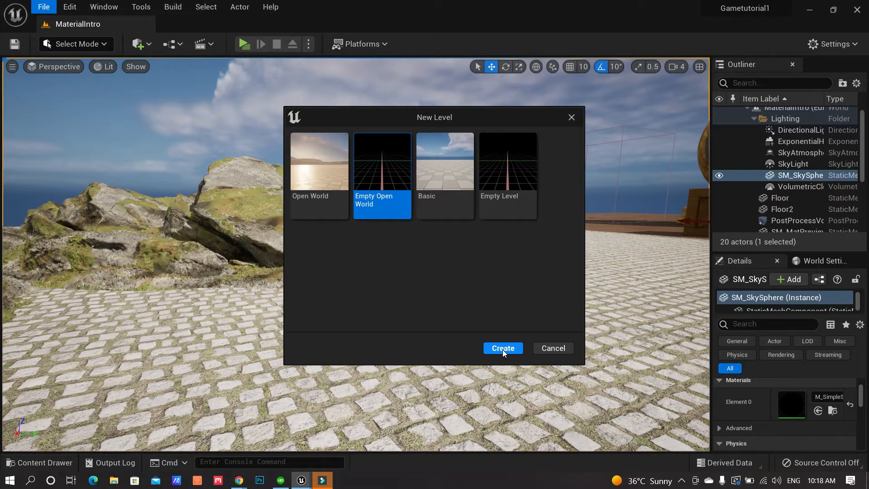
{"action": "left_click", "coordinate": [502, 348]}
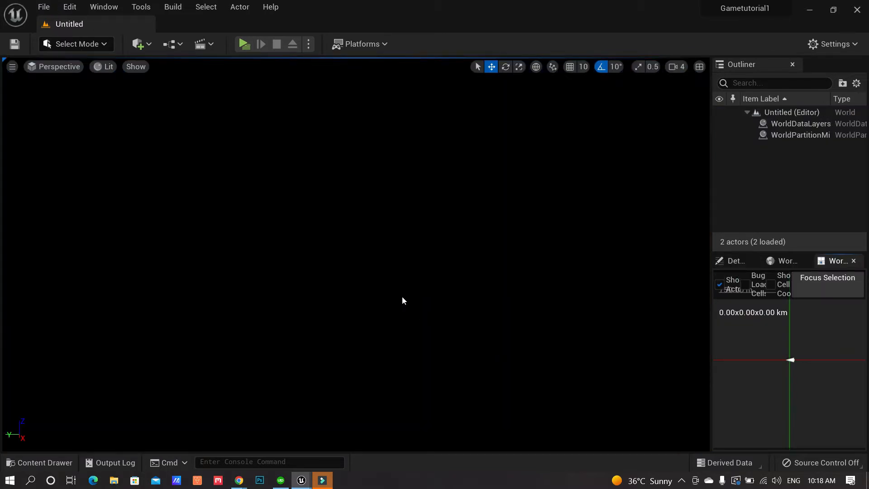
{"action": "left_click", "coordinate": [43, 7]}
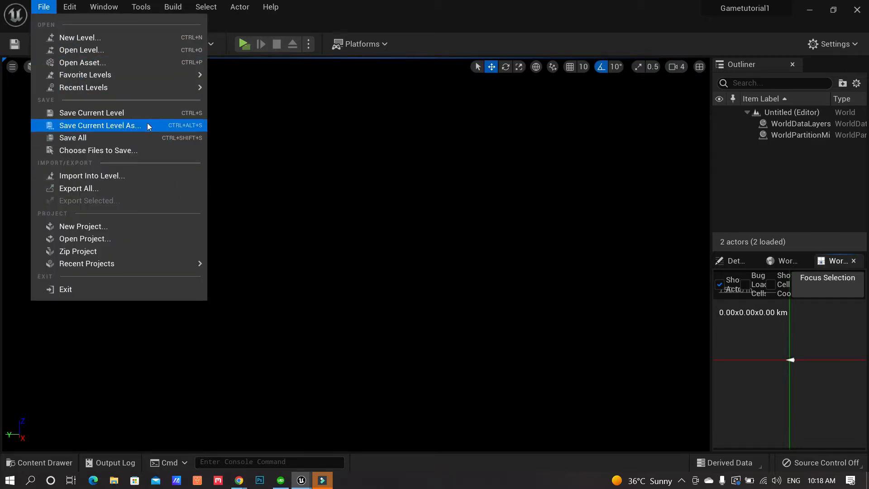
Save the level as MyNewWorld in the TutorialGameDevelopment/Maps folder
{"action": "left_click", "coordinate": [143, 110]}
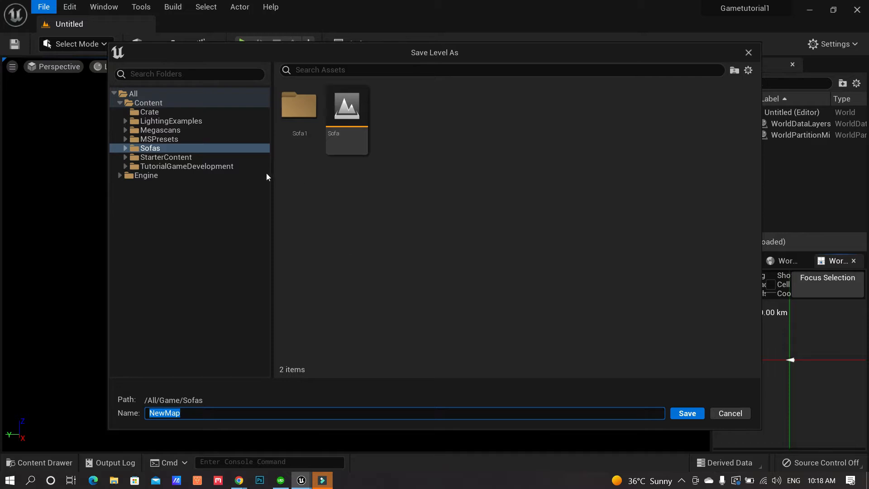
{"action": "left_click", "coordinate": [125, 166]}
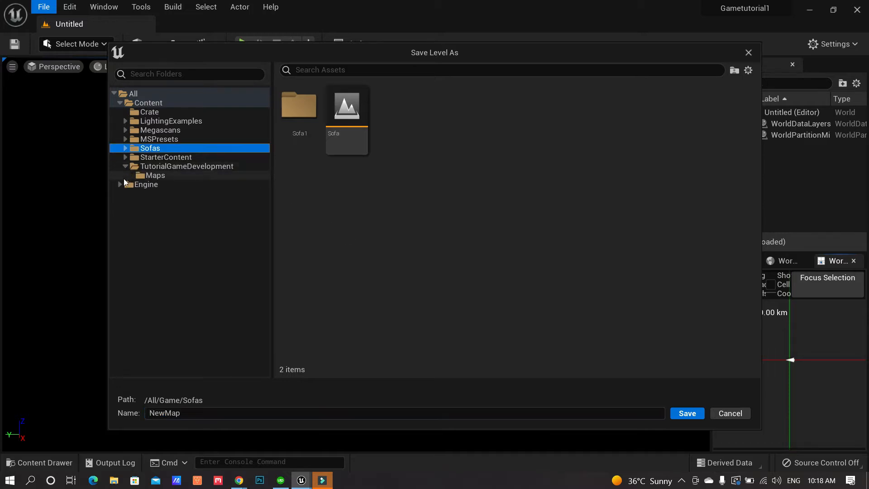
{"action": "left_click", "coordinate": [155, 176]}
{"action": "left_click", "coordinate": [325, 414]}
{"action": "key", "text": "ctrl+a"}
{"action": "type", "text": "My"}
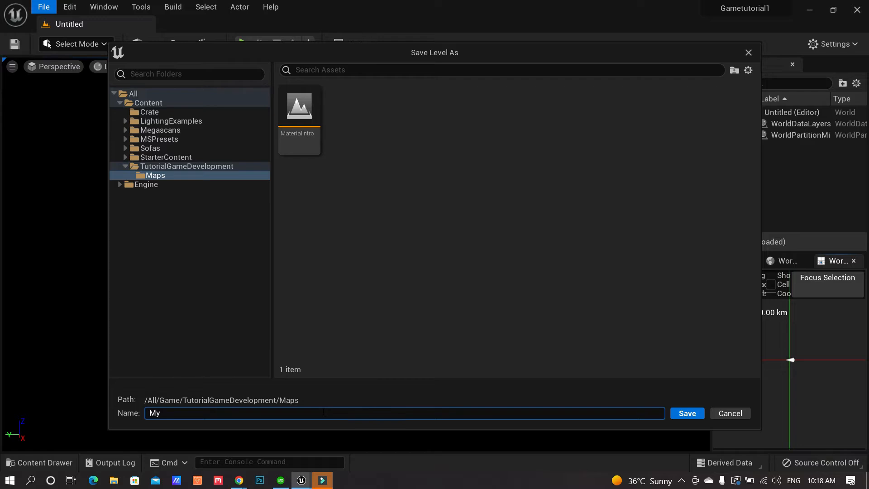
{"action": "type", "text": "NewWorld"}
{"action": "left_click", "coordinate": [683, 414]}
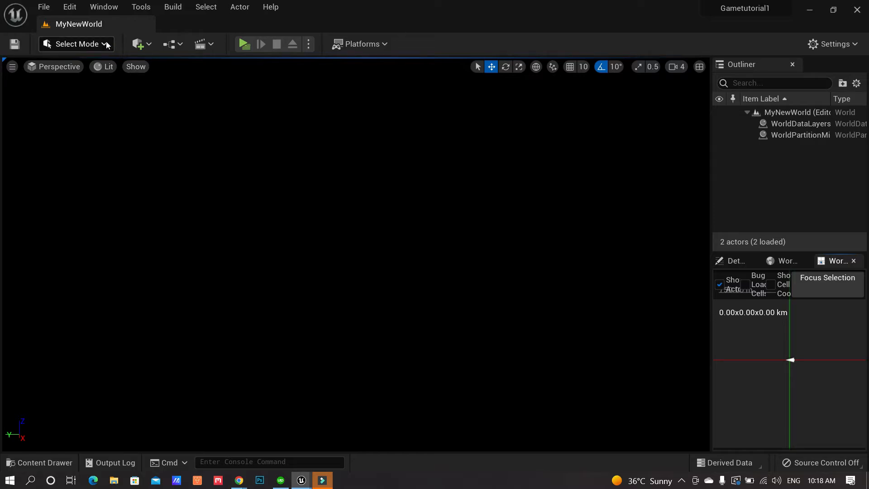
{"action": "left_click", "coordinate": [737, 264]}
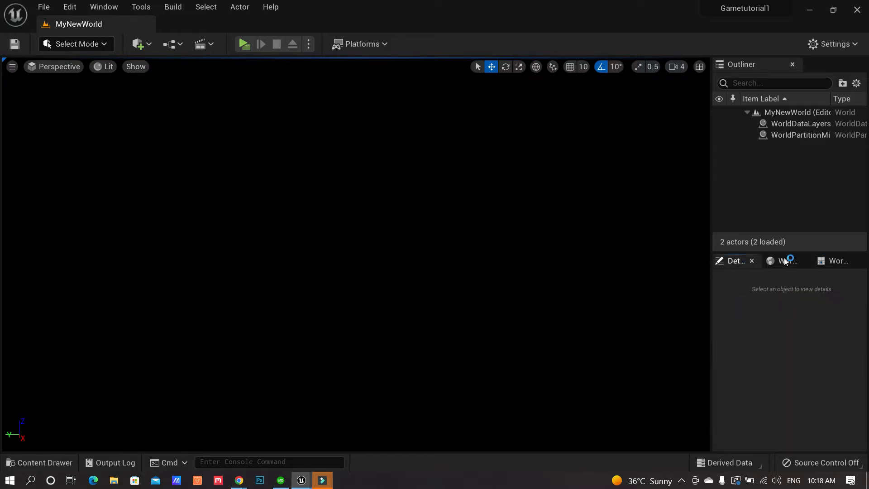
{"action": "left_click", "coordinate": [101, 43]}
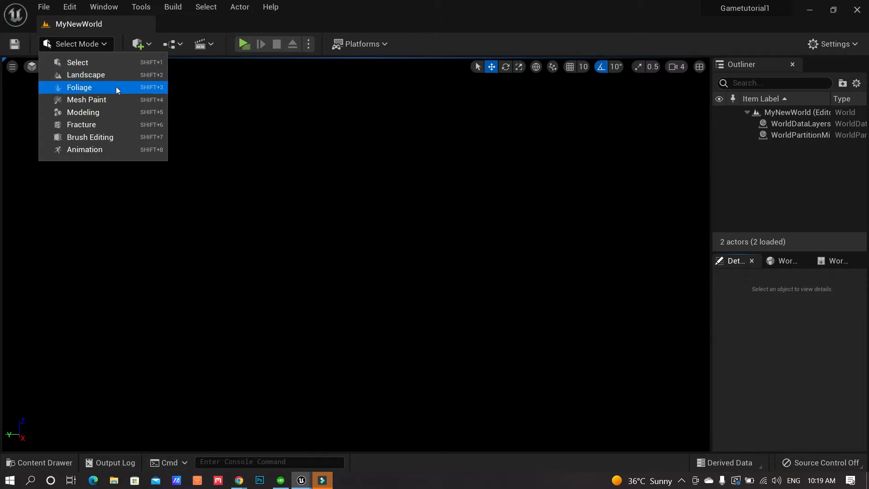
Enter Landscape Mode with Shift+2 and raise the camera speed from 4 to 6
{"action": "left_click", "coordinate": [291, 216]}
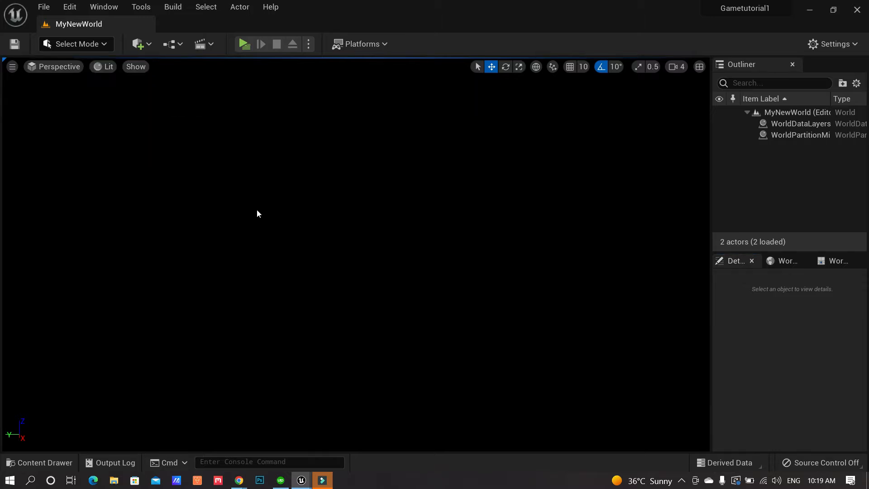
{"action": "key", "text": "shift+2"}
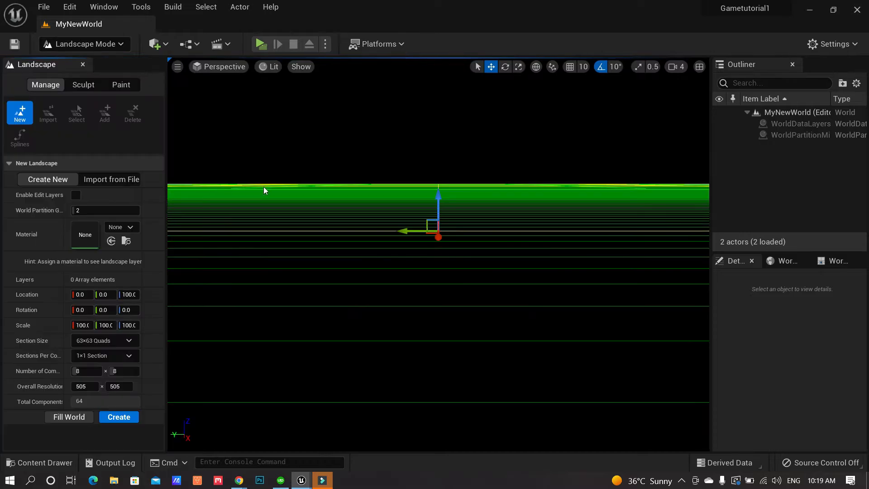
{"action": "mouse_move", "coordinate": [353, 225]}
{"action": "right_mouse_down"}
{"action": "mouse_move", "coordinate": [332, 232]}
{"action": "mouse_move", "coordinate": [355, 238]}
{"action": "mouse_move", "coordinate": [355, 224]}
{"action": "right_mouse_up"}
{"action": "left_click", "coordinate": [678, 67]}
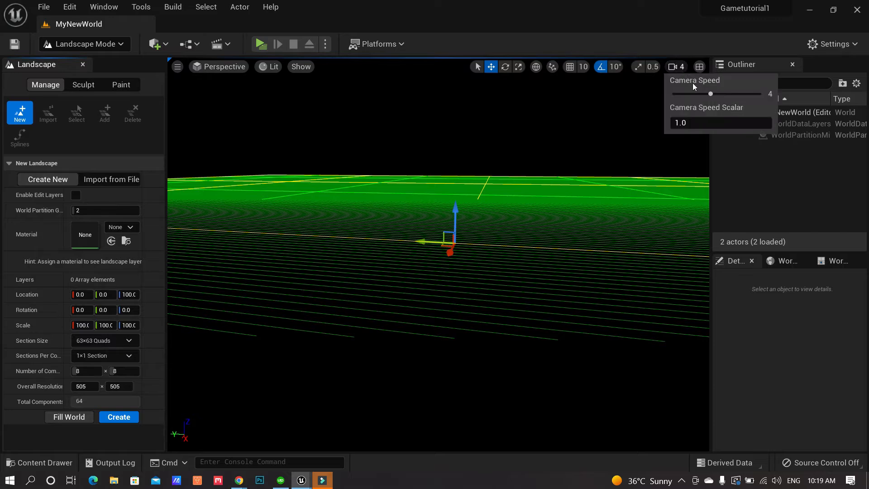
{"action": "left_click_drag", "start_coordinate": [712, 94], "coordinate": [740, 96]}
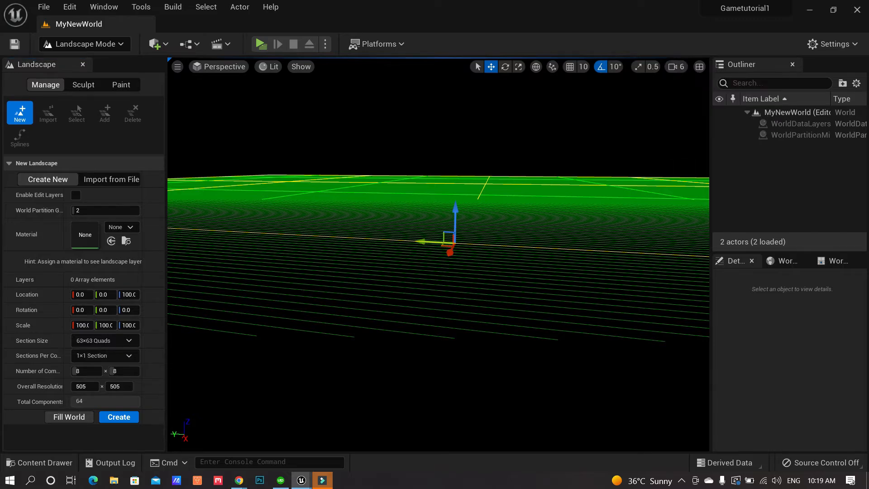
{"action": "key", "text": "s"}
{"action": "mouse_move", "coordinate": [438, 253]}
{"action": "right_mouse_down"}
{"action": "mouse_move", "coordinate": [432, 276]}
{"action": "mouse_move", "coordinate": [456, 251]}
{"action": "mouse_move", "coordinate": [475, 252]}
{"action": "mouse_move", "coordinate": [452, 253]}
{"action": "right_mouse_up"}
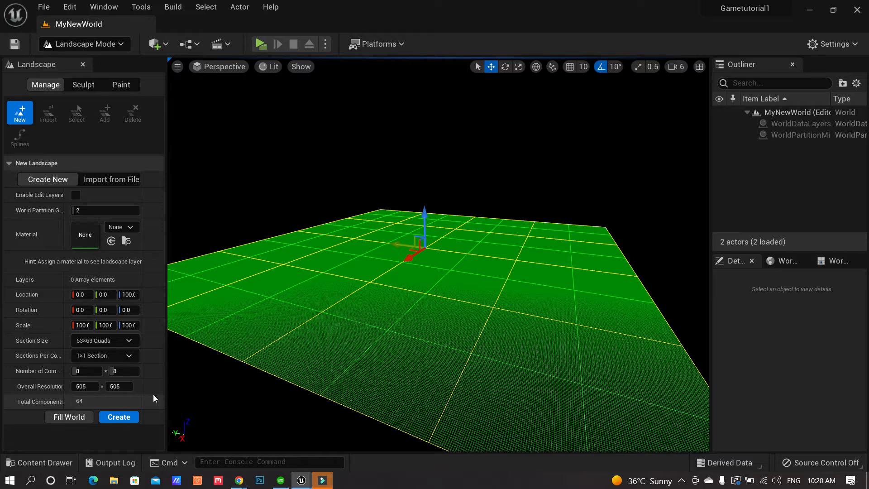
Set Section Size back to 63×63 Quads after trying 127×127, and create the 505×505 landscape
{"action": "left_click", "coordinate": [129, 341]}
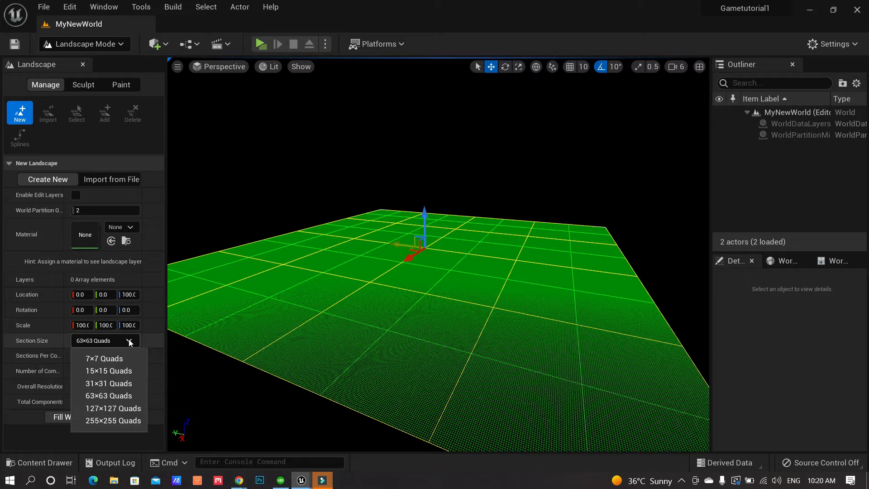
{"action": "left_click", "coordinate": [122, 408]}
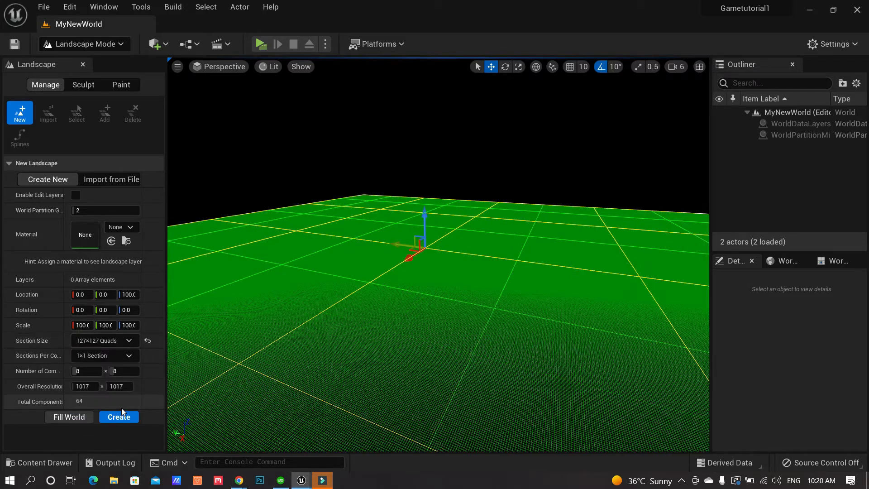
{"action": "left_click", "coordinate": [129, 342]}
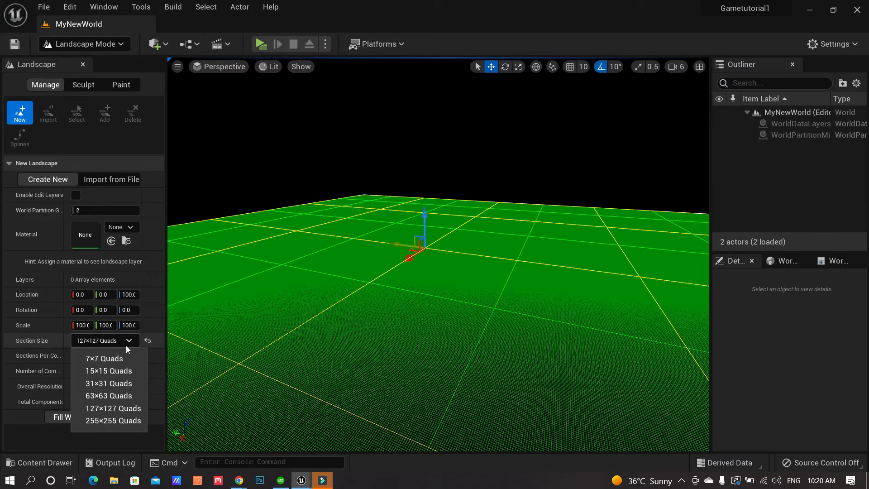
{"action": "left_click", "coordinate": [115, 396]}
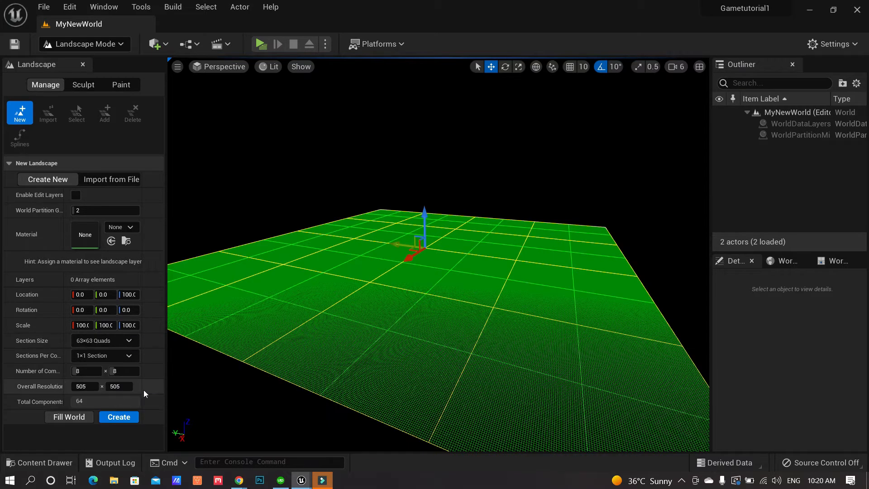
{"action": "left_click", "coordinate": [123, 417]}
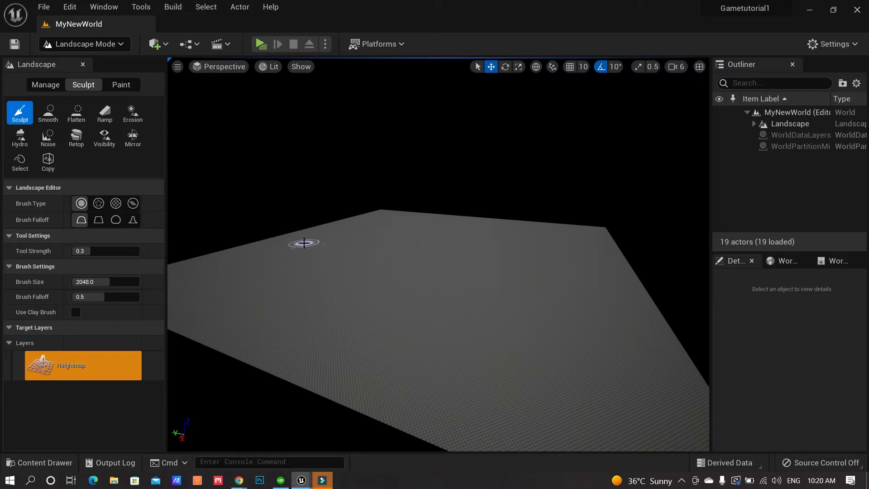
Switch back to Select mode and fly over the flat checkered landscape
{"action": "left_click", "coordinate": [120, 44]}
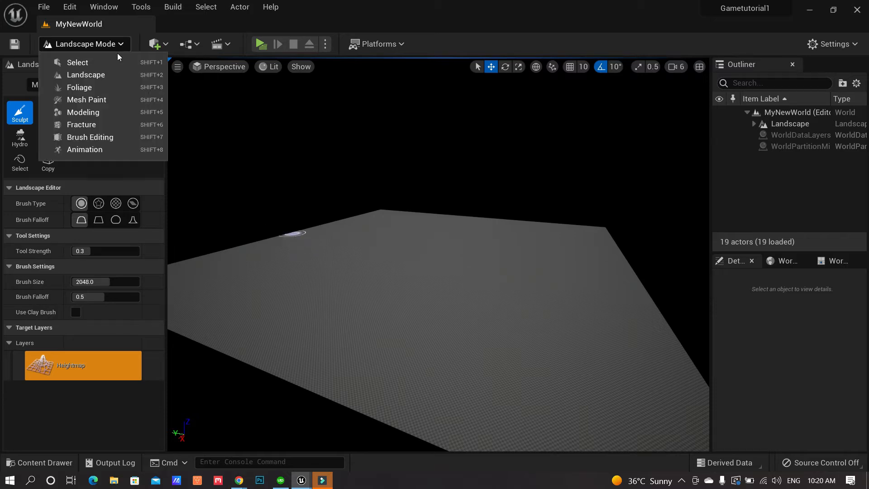
{"action": "left_click", "coordinate": [112, 63]}
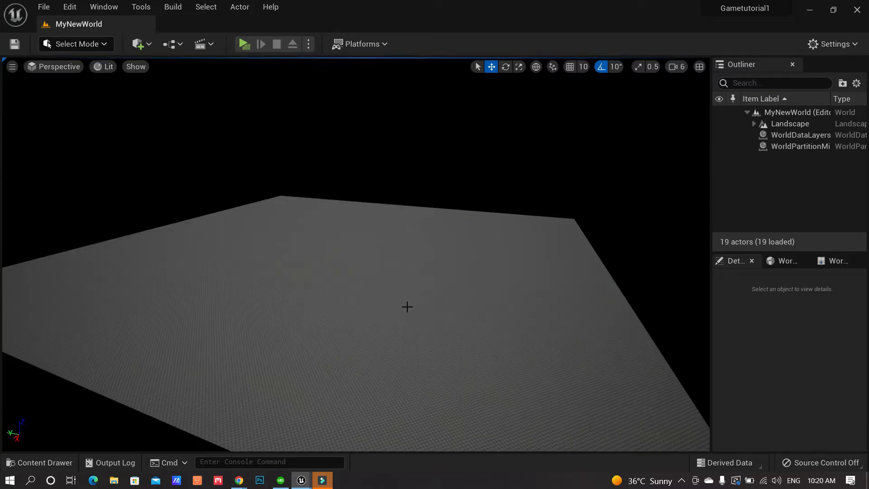
{"action": "mouse_move", "coordinate": [356, 254]}
{"action": "right_mouse_down"}
{"action": "mouse_move", "coordinate": [331, 254]}
{"action": "mouse_move", "coordinate": [354, 251]}
{"action": "right_mouse_up"}
{"action": "key", "text": "w"}
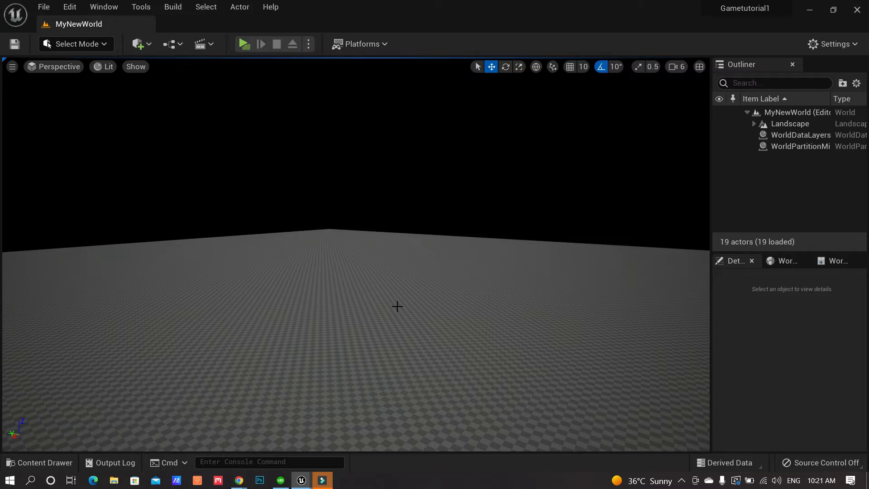
{"action": "right_click_drag", "start_coordinate": [395, 307], "coordinate": [411, 306]}
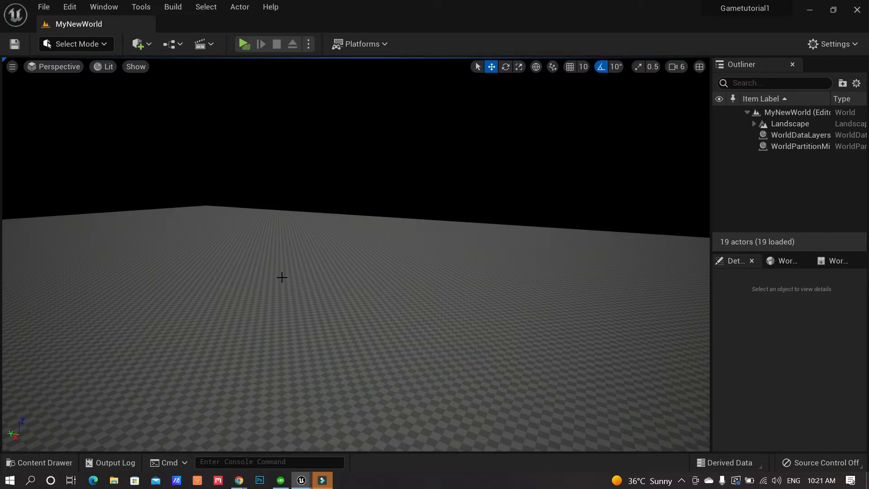
{"action": "right_click_drag", "start_coordinate": [360, 287], "coordinate": [342, 287]}
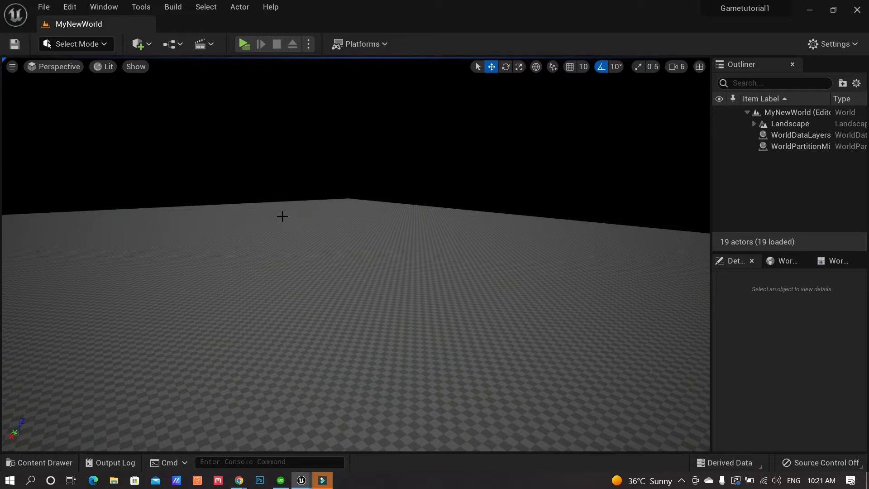
{"action": "mouse_move", "coordinate": [308, 219]}
{"action": "right_mouse_down"}
{"action": "mouse_move", "coordinate": [308, 201]}
{"action": "mouse_move", "coordinate": [313, 220]}
{"action": "right_mouse_up"}
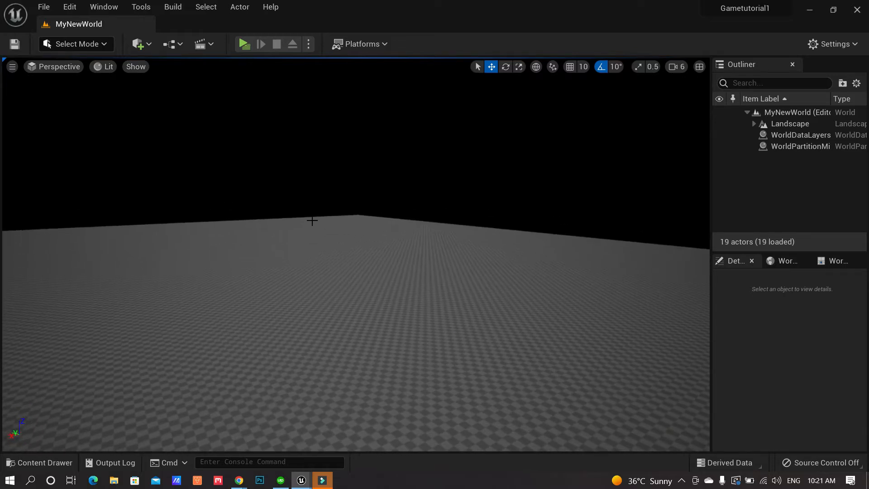
Place a Directional Light in the level from the Quick Add menu
{"action": "left_click", "coordinate": [149, 45]}
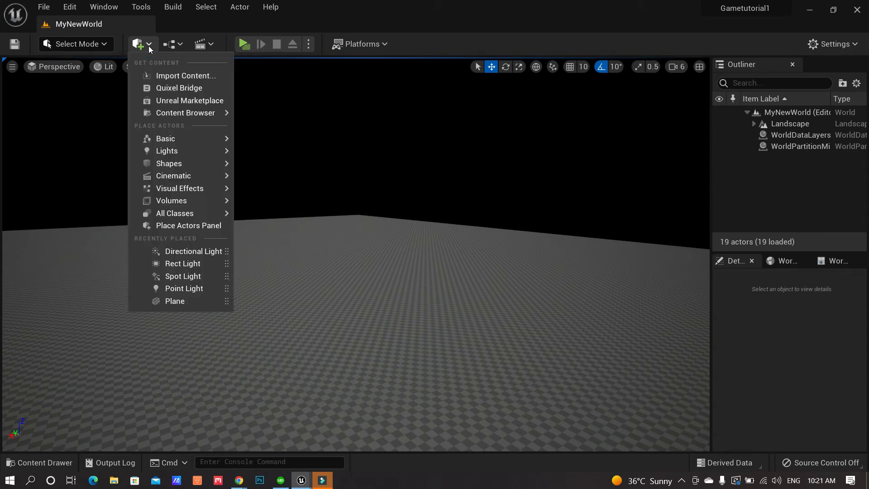
{"action": "mouse_move", "coordinate": [177, 152]}
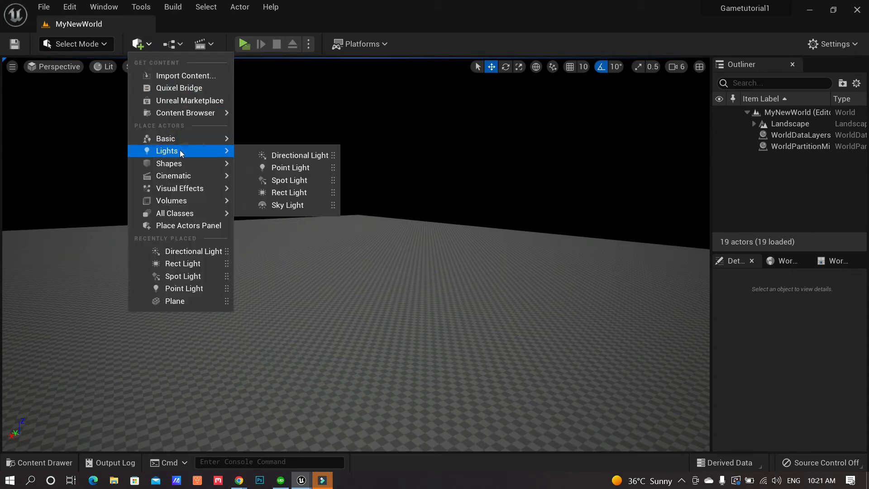
{"action": "left_click", "coordinate": [307, 156]}
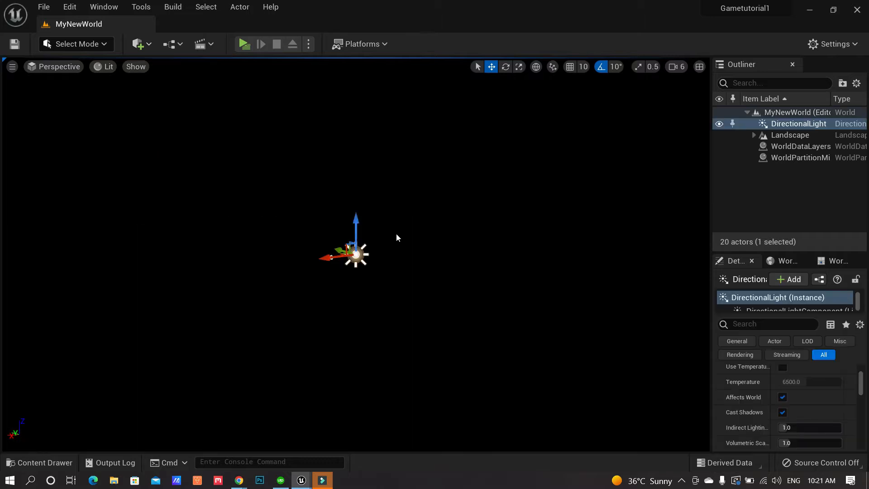
{"action": "right_click_drag", "start_coordinate": [355, 254], "coordinate": [332, 259]}
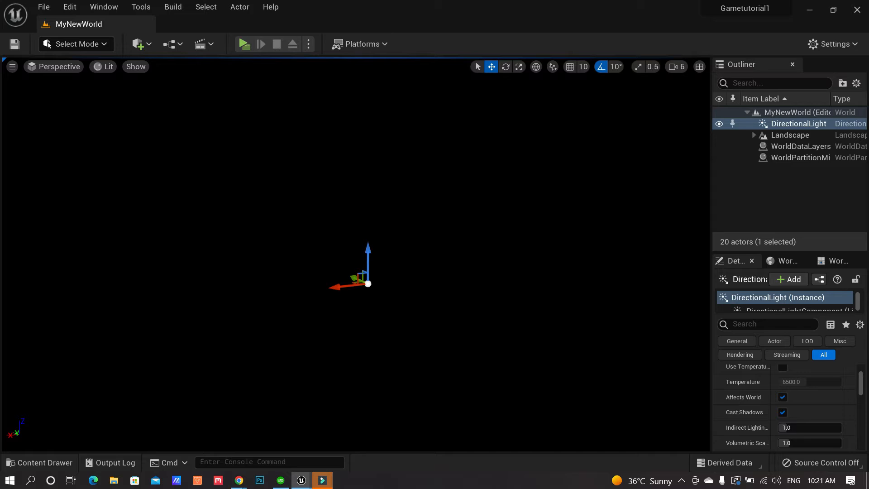
Rotate the directional light with Ctrl+L until it brightly lights the landscape
{"action": "key", "text": "ctrl+l"}
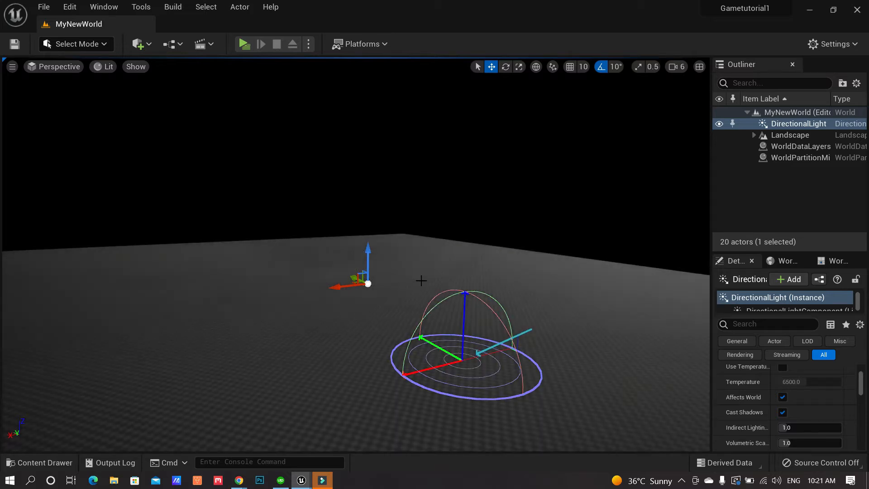
{"action": "key", "text": "ctrl+l"}
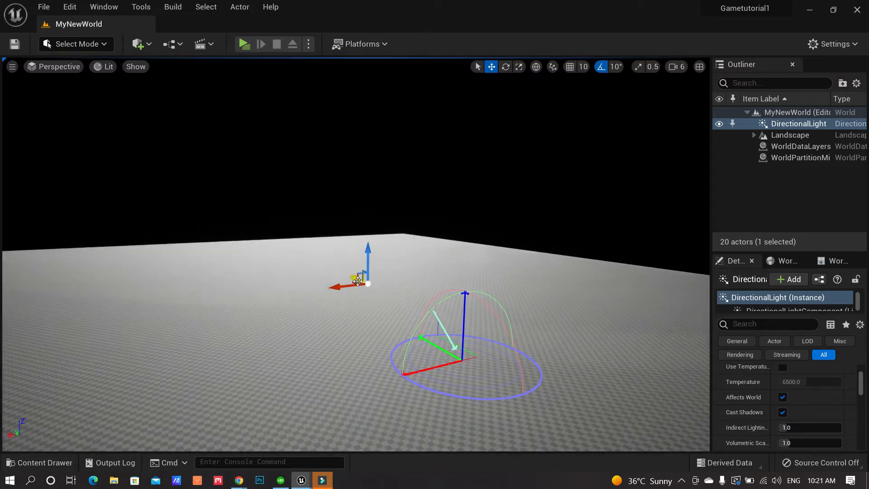
{"action": "key", "text": "ctrl+l"}
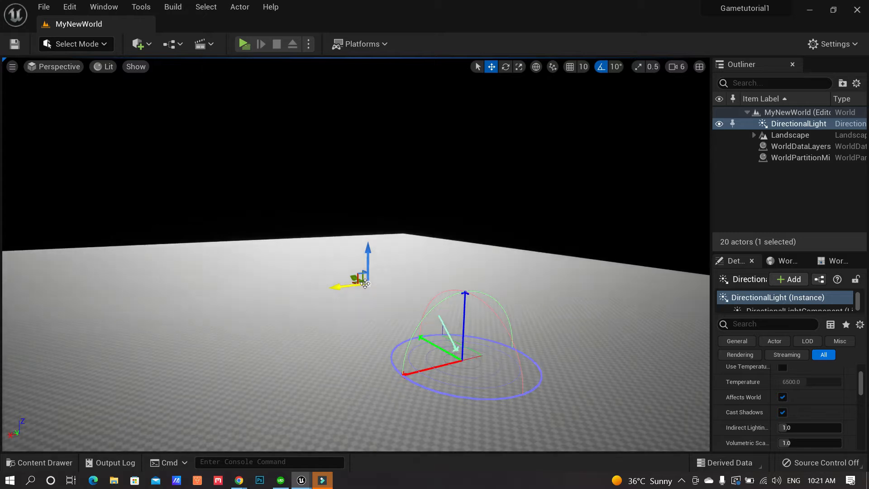
{"action": "key", "text": "ctrl+l"}
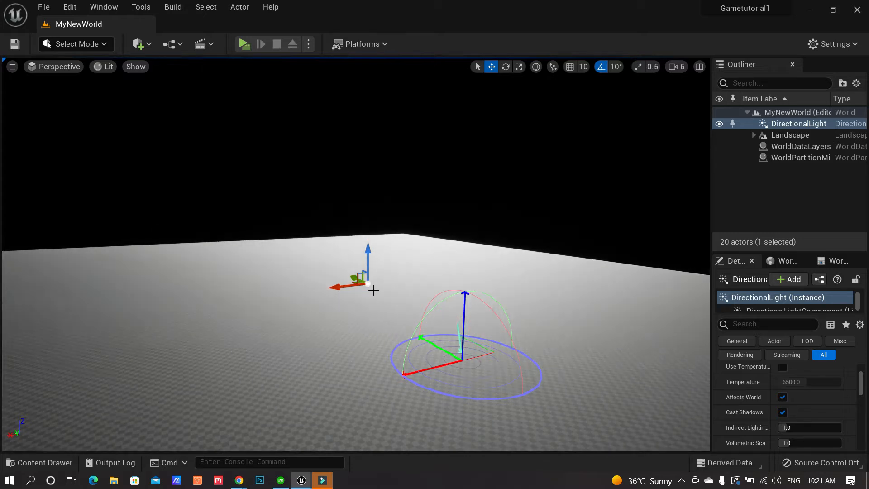
{"action": "key", "text": "ctrl+l"}
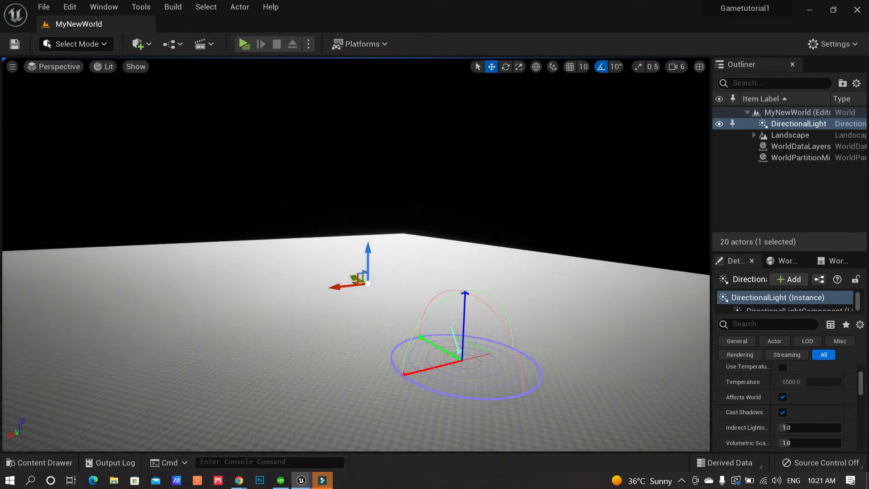
{"action": "key", "text": "ctrl+l"}
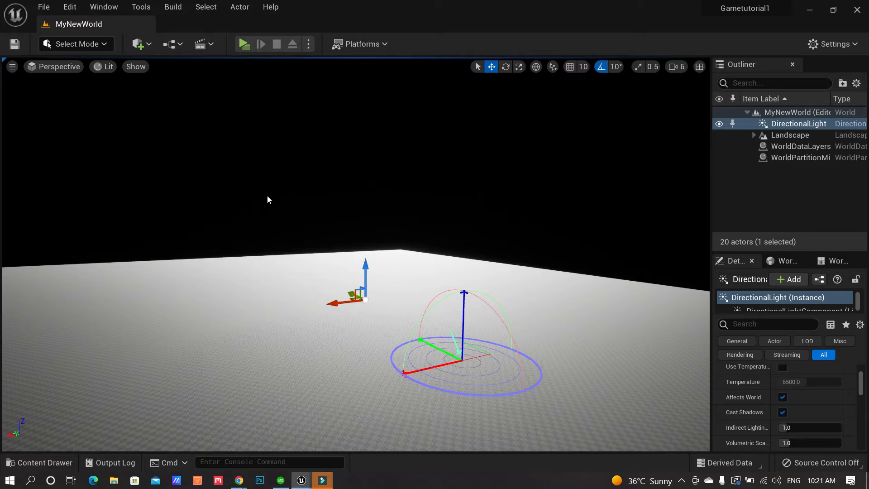
{"action": "left_click", "coordinate": [151, 45]}
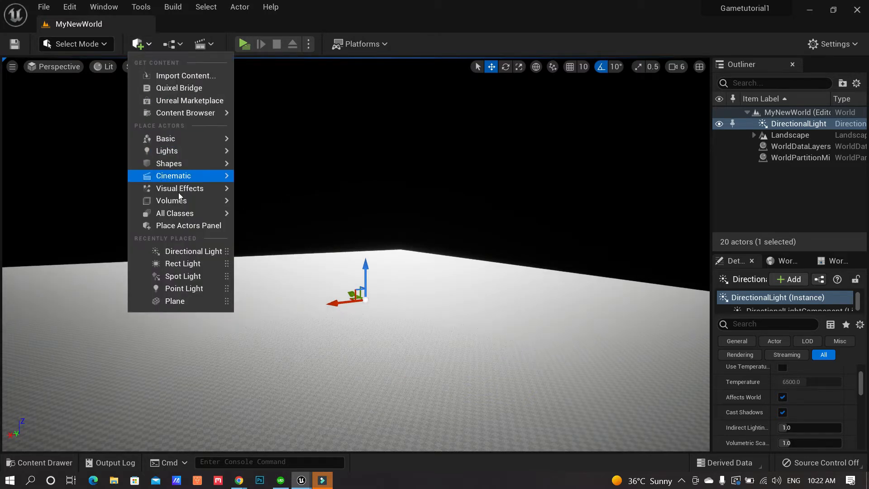
Add a Sky Atmosphere from Visual Effects and look up at the orange sunset sky
{"action": "mouse_move", "coordinate": [203, 196]}
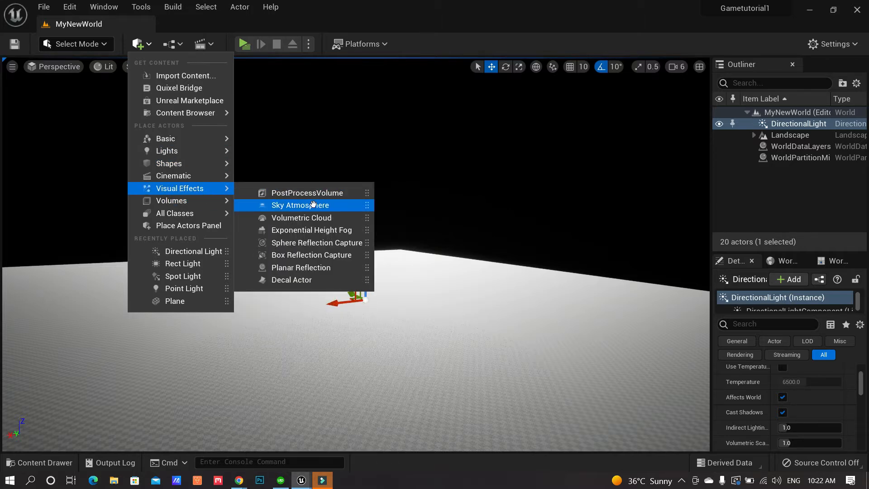
{"action": "left_click", "coordinate": [319, 207]}
{"action": "right_click_drag", "start_coordinate": [319, 208], "coordinate": [500, 149]}
{"action": "right_click_drag", "start_coordinate": [529, 251], "coordinate": [487, 272]}
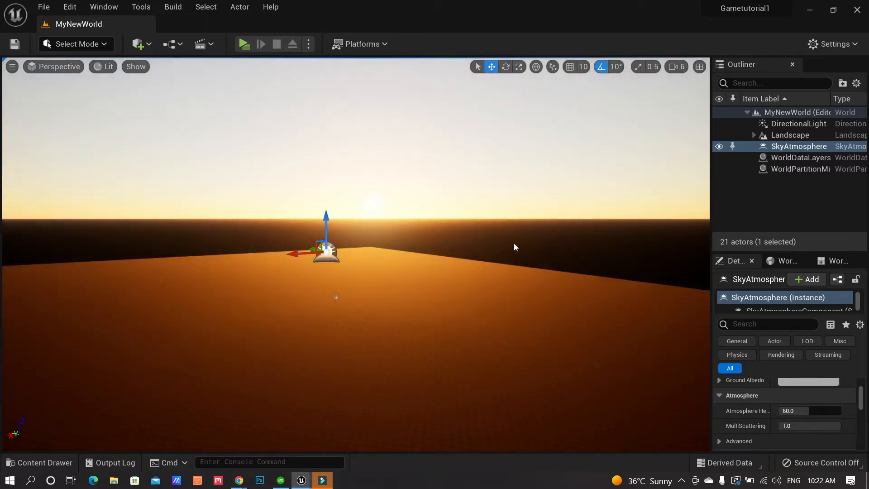
{"action": "left_click", "coordinate": [140, 43]}
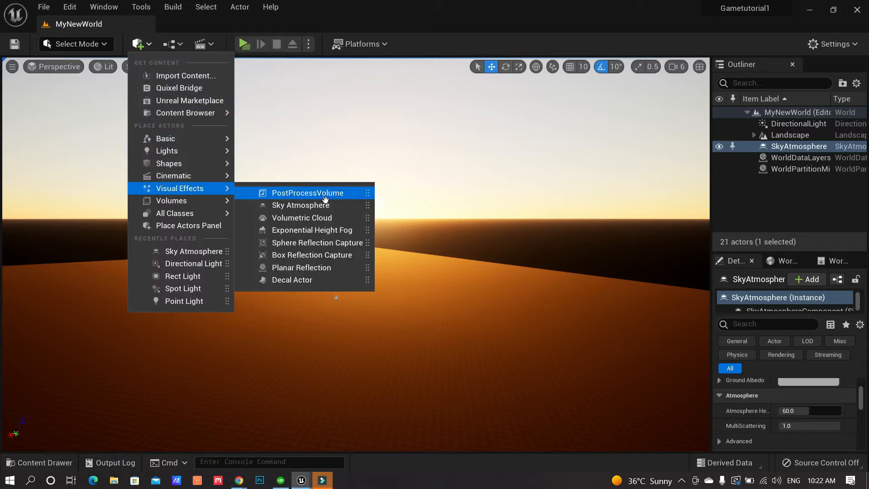
Add Exponential Height Fog and fly the view over the hazy landscape
{"action": "left_click", "coordinate": [306, 230]}
{"action": "mouse_move", "coordinate": [492, 317]}
{"action": "right_mouse_down"}
{"action": "mouse_move", "coordinate": [489, 294]}
{"action": "mouse_move", "coordinate": [492, 317]}
{"action": "mouse_move", "coordinate": [468, 325]}
{"action": "mouse_move", "coordinate": [488, 327]}
{"action": "right_mouse_up"}
{"action": "key", "text": "w"}
{"action": "key", "text": "w"}
{"action": "middle_click_drag", "start_coordinate": [322, 294], "coordinate": [424, 87]}
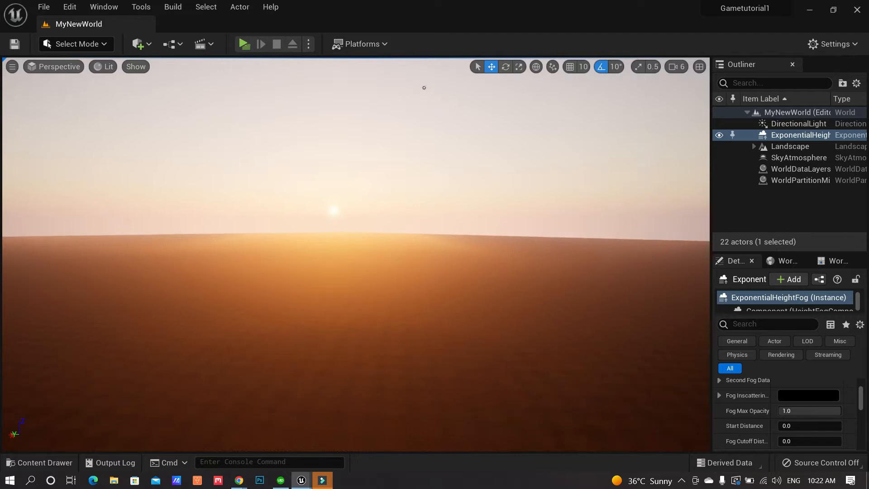
{"action": "right_click_drag", "start_coordinate": [466, 310], "coordinate": [464, 307]}
Raise the sun with Ctrl+L until the sky turns daytime blue
{"action": "key", "text": "ctrl+l"}
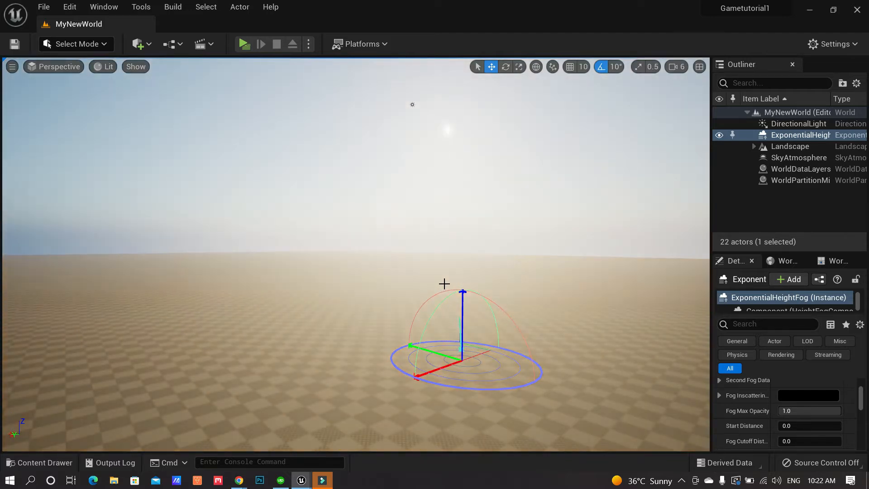
{"action": "key", "text": "ctrl+l"}
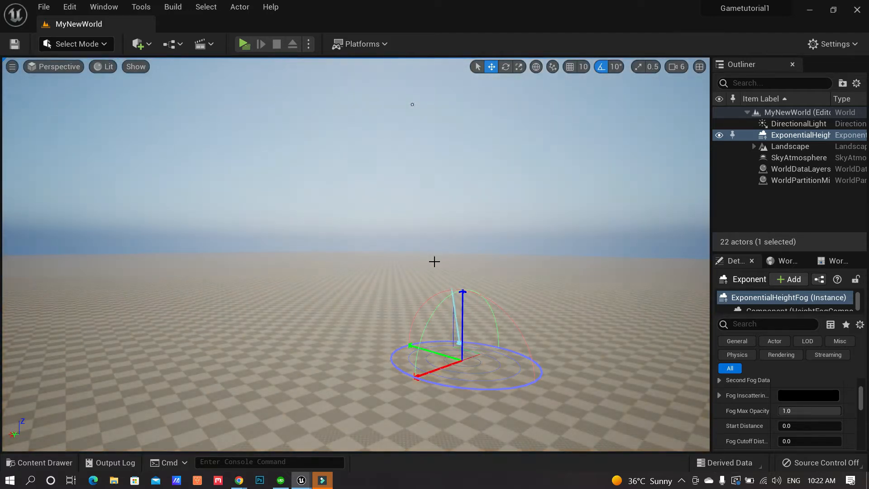
{"action": "key", "text": "ctrl+l"}
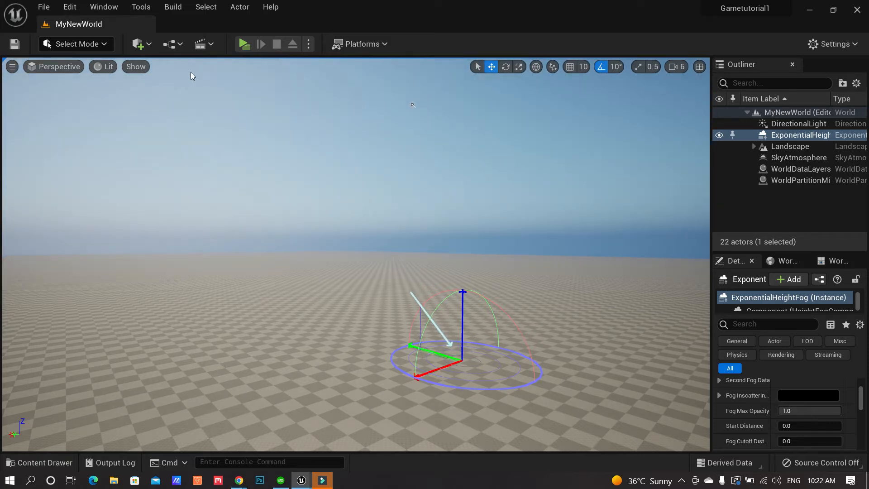
Add a Sky Light from the Lights menu and widen the Outliner and Details panels
{"action": "left_click", "coordinate": [148, 48]}
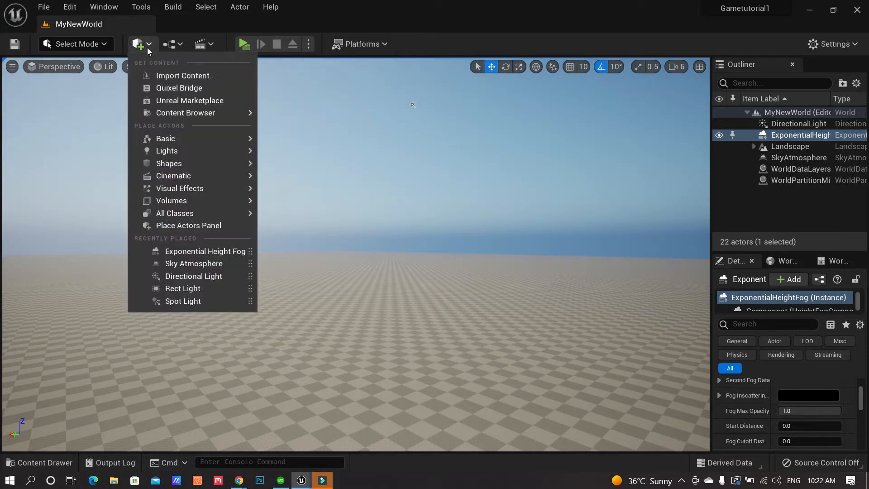
{"action": "mouse_move", "coordinate": [192, 135]}
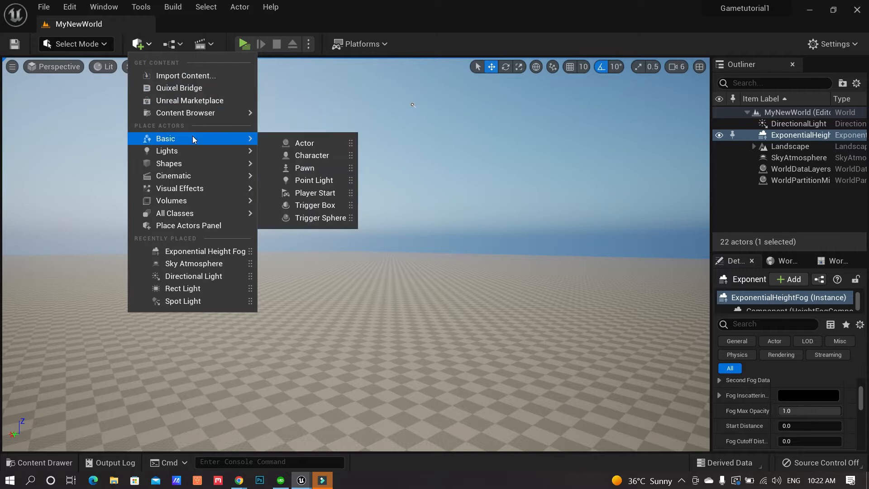
{"action": "mouse_move", "coordinate": [206, 189]}
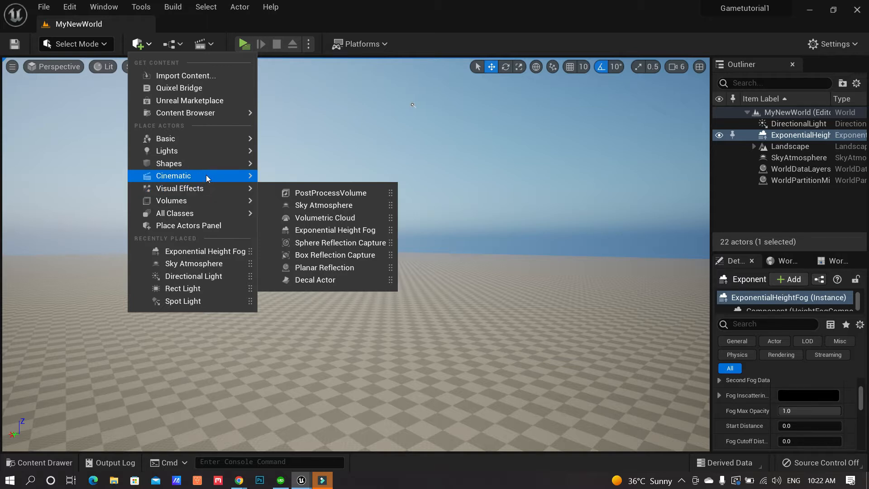
{"action": "mouse_move", "coordinate": [209, 154]}
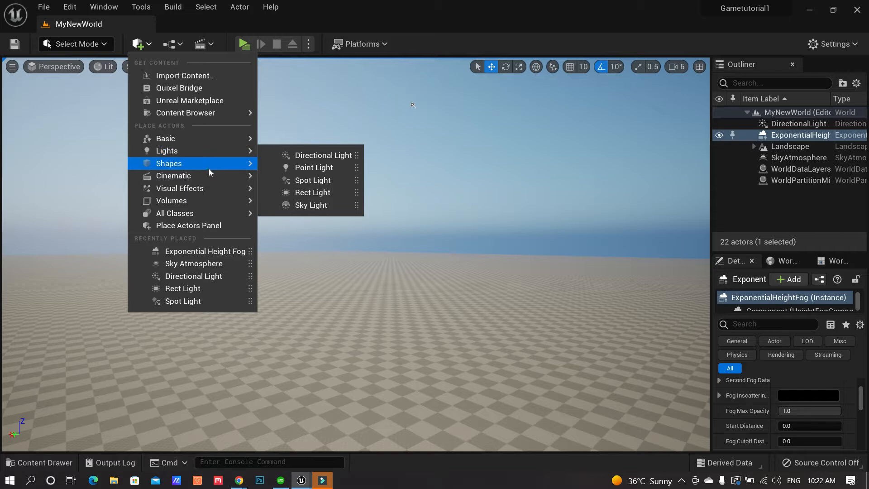
{"action": "left_click", "coordinate": [321, 206]}
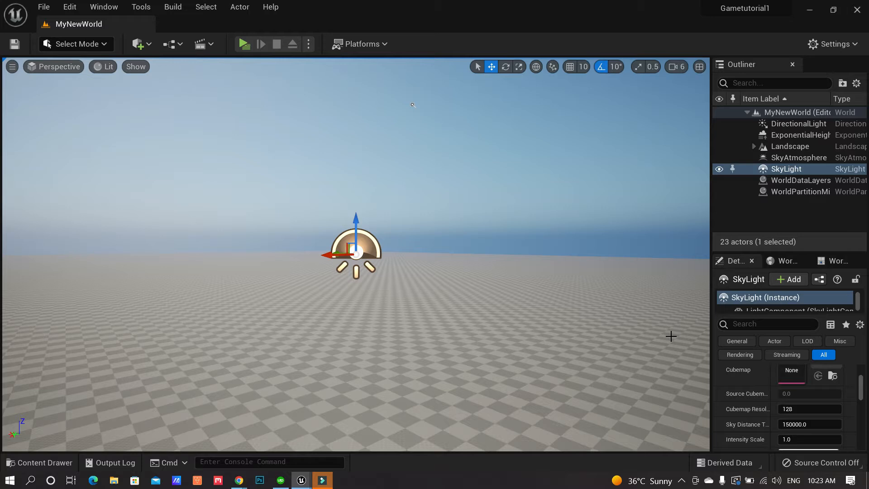
{"action": "left_click_drag", "start_coordinate": [688, 327], "coordinate": [599, 328]}
{"action": "scroll", "coordinate": [810, 407], "scroll_direction": "up", "scroll_amount": 3}
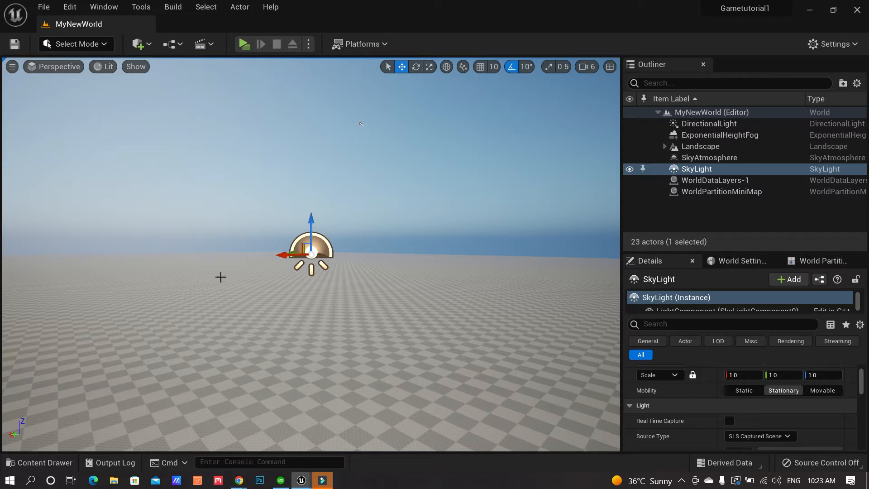
Drag a Cube onto the landscape and lift it slightly with the Z arrow
{"action": "left_click", "coordinate": [150, 47]}
{"action": "mouse_move", "coordinate": [185, 152]}
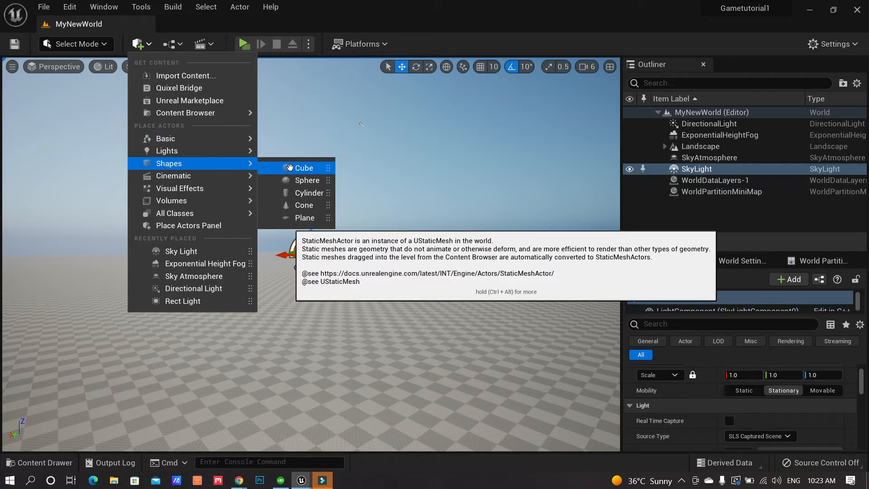
{"action": "left_click_drag", "start_coordinate": [290, 167], "coordinate": [324, 332]}
{"action": "left_click_drag", "start_coordinate": [297, 359], "coordinate": [297, 360]}
{"action": "right_click_drag", "start_coordinate": [334, 367], "coordinate": [329, 398]}
{"action": "scroll", "coordinate": [346, 317], "scroll_direction": "up", "scroll_amount": 6}
{"action": "mouse_move", "coordinate": [345, 318]}
{"action": "middle_mouse_down"}
{"action": "mouse_move", "coordinate": [338, 358]}
{"action": "mouse_move", "coordinate": [341, 328]}
{"action": "middle_mouse_up"}
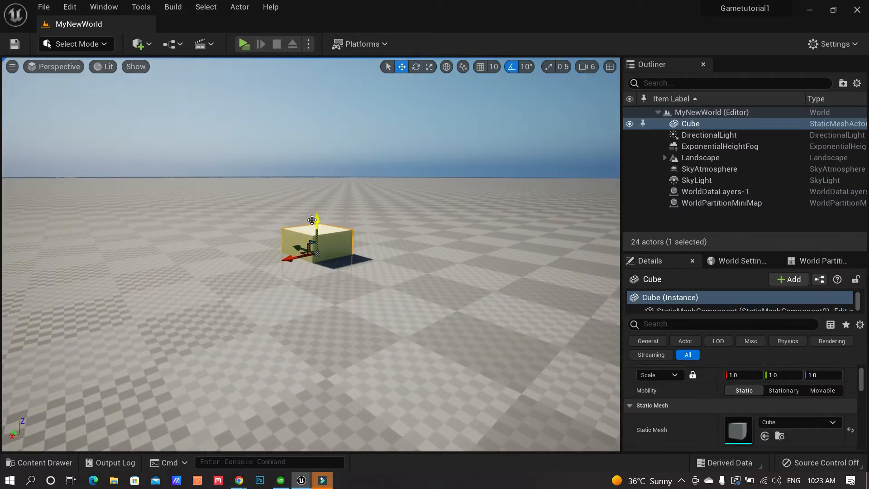
{"action": "left_click_drag", "start_coordinate": [312, 220], "coordinate": [317, 196]}
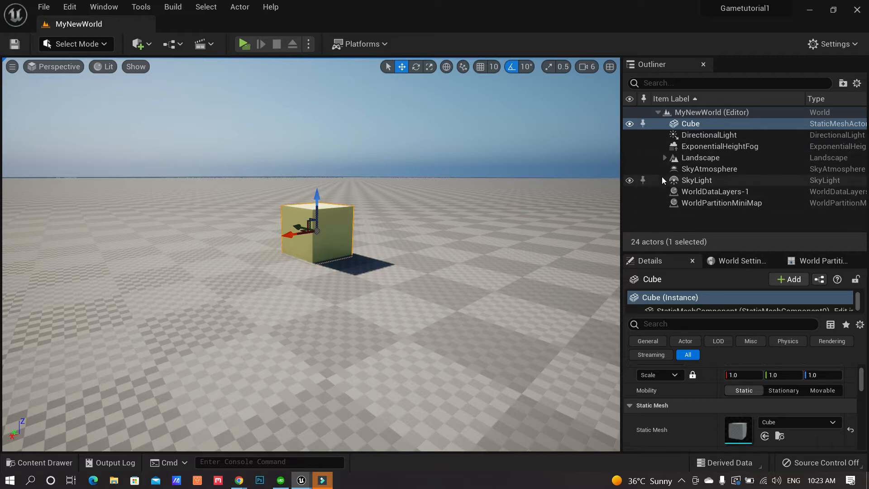
Hide and re-show the Sky Light to compare the cube's shadow
{"action": "left_click", "coordinate": [629, 181]}
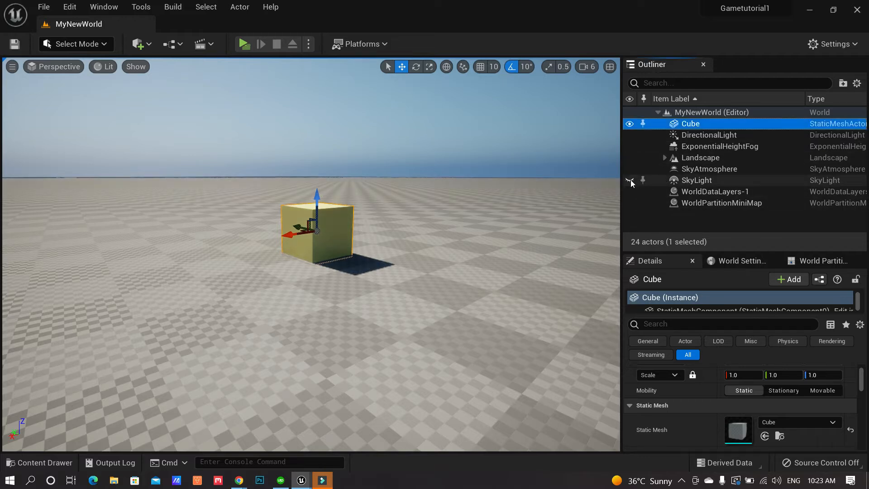
{"action": "left_click_drag", "start_coordinate": [413, 334], "coordinate": [425, 287]}
{"action": "right_click_drag", "start_coordinate": [413, 326], "coordinate": [411, 342]}
{"action": "mouse_move", "coordinate": [413, 326]}
{"action": "left_mouse_down"}
{"action": "mouse_move", "coordinate": [413, 301]}
{"action": "mouse_move", "coordinate": [416, 311]}
{"action": "left_mouse_up"}
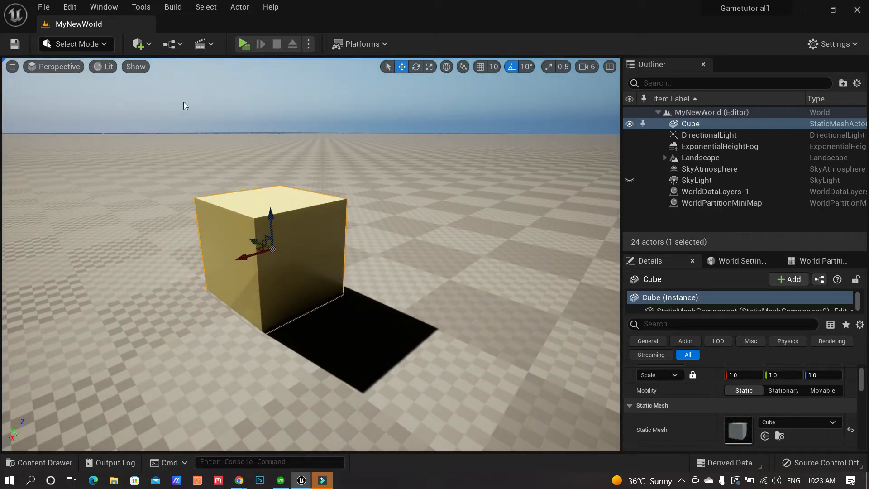
{"action": "right_click_drag", "start_coordinate": [394, 213], "coordinate": [387, 196]}
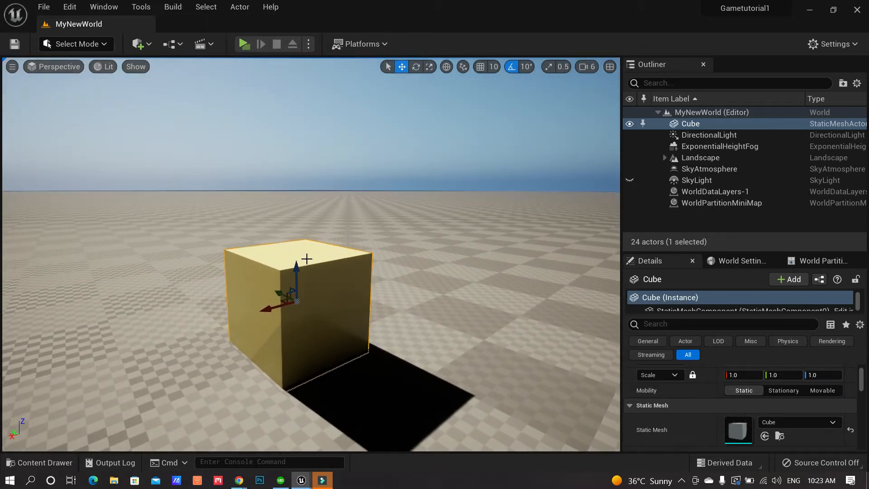
{"action": "left_click", "coordinate": [631, 180]}
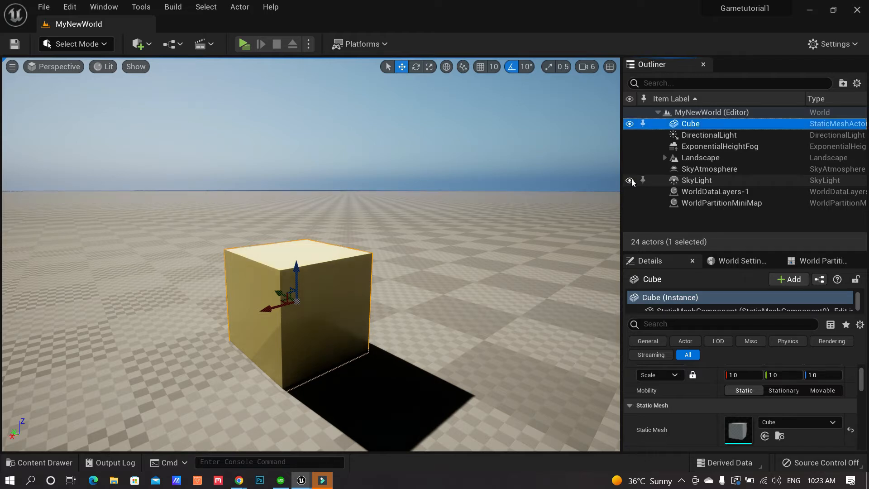
{"action": "mouse_move", "coordinate": [357, 208]}
{"action": "left_mouse_down"}
{"action": "mouse_move", "coordinate": [367, 181]}
{"action": "mouse_move", "coordinate": [358, 209]}
{"action": "left_mouse_up"}
{"action": "right_click_drag", "start_coordinate": [379, 248], "coordinate": [370, 243]}
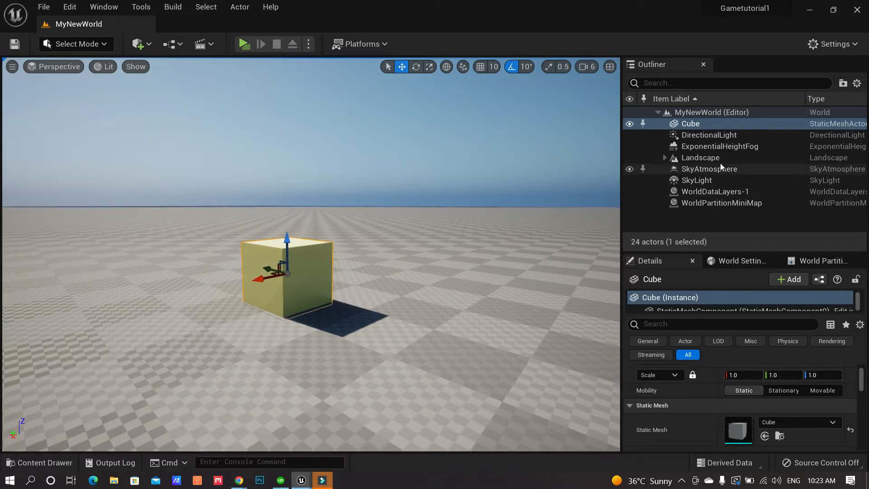
Select the SkyLight and enable Real Time Capture in its Light details
{"action": "left_click", "coordinate": [696, 181]}
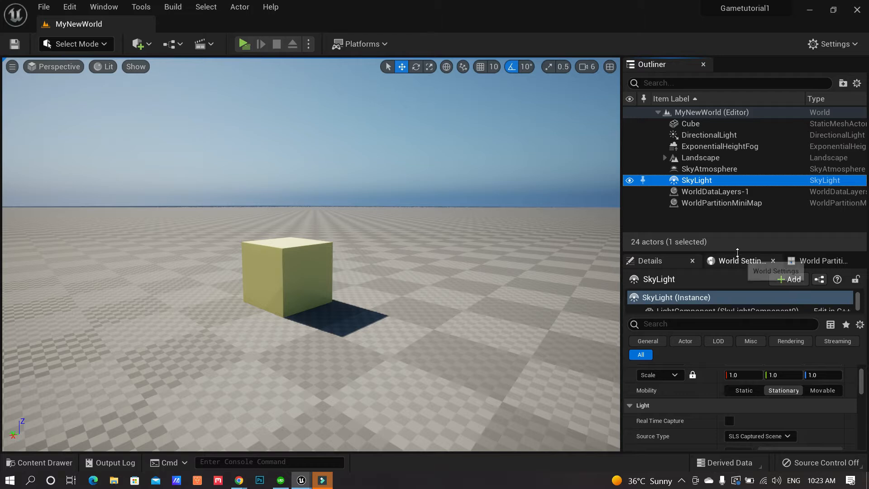
{"action": "left_click_drag", "start_coordinate": [734, 248], "coordinate": [734, 188]}
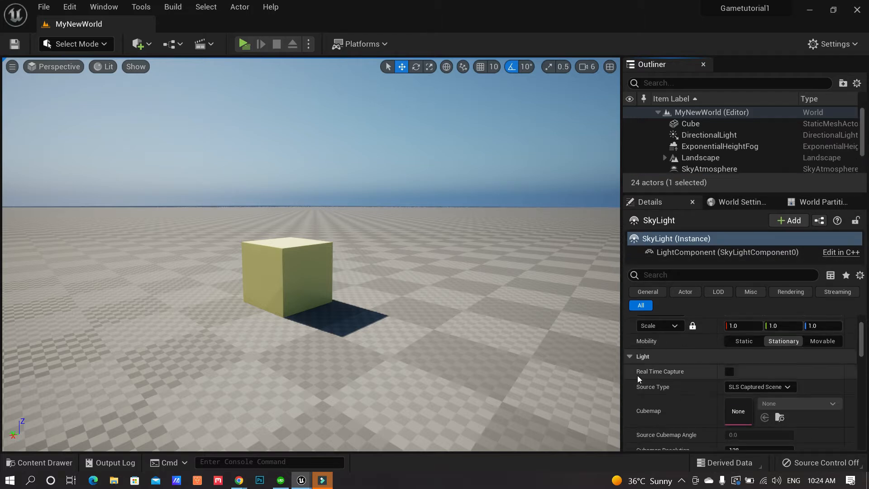
{"action": "left_click", "coordinate": [730, 371]}
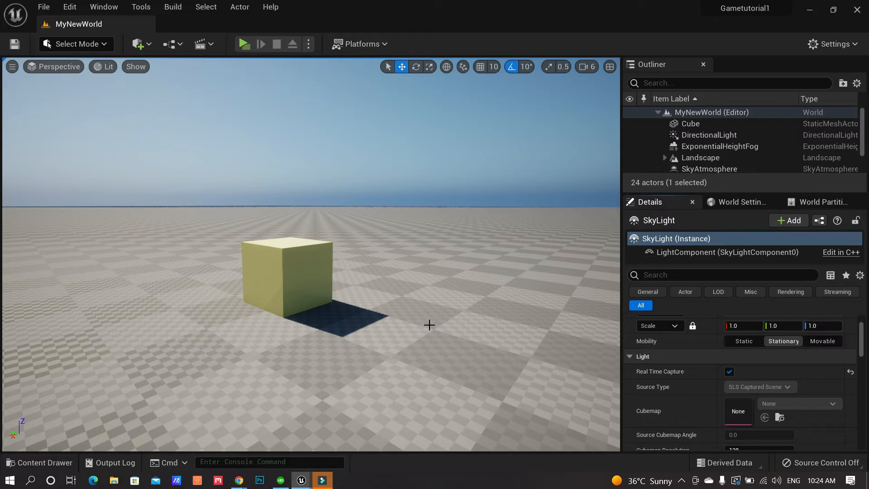
Orbit around and above the cube to inspect its shadow on the landscape
{"action": "left_click_drag", "start_coordinate": [430, 333], "coordinate": [411, 326]}
{"action": "mouse_move", "coordinate": [411, 325]}
{"action": "right_mouse_down"}
{"action": "mouse_move", "coordinate": [434, 303]}
{"action": "mouse_move", "coordinate": [423, 338]}
{"action": "right_mouse_up"}
{"action": "middle_click_drag", "start_coordinate": [423, 337], "coordinate": [427, 317]}
{"action": "right_click_drag", "start_coordinate": [420, 317], "coordinate": [419, 289]}
{"action": "middle_click_drag", "start_coordinate": [422, 283], "coordinate": [422, 245]}
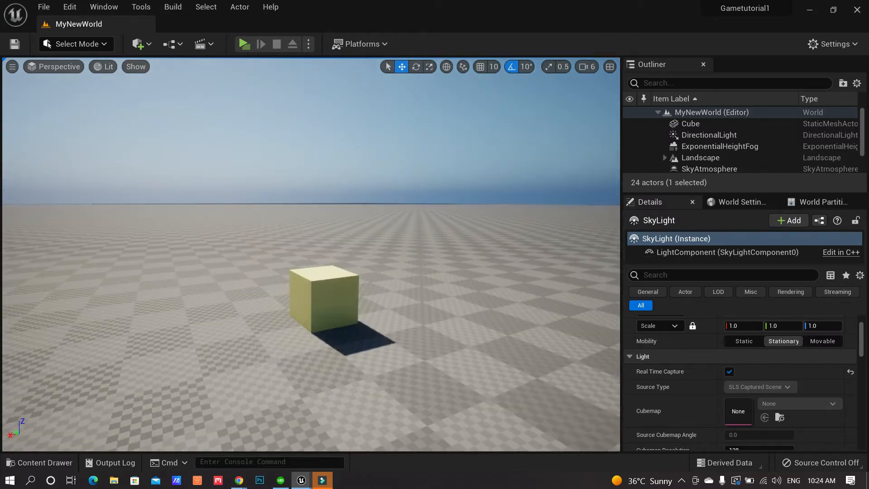
{"action": "left_click_drag", "start_coordinate": [422, 282], "coordinate": [415, 256]}
{"action": "scroll", "coordinate": [414, 282], "scroll_direction": "down", "scroll_amount": 5}
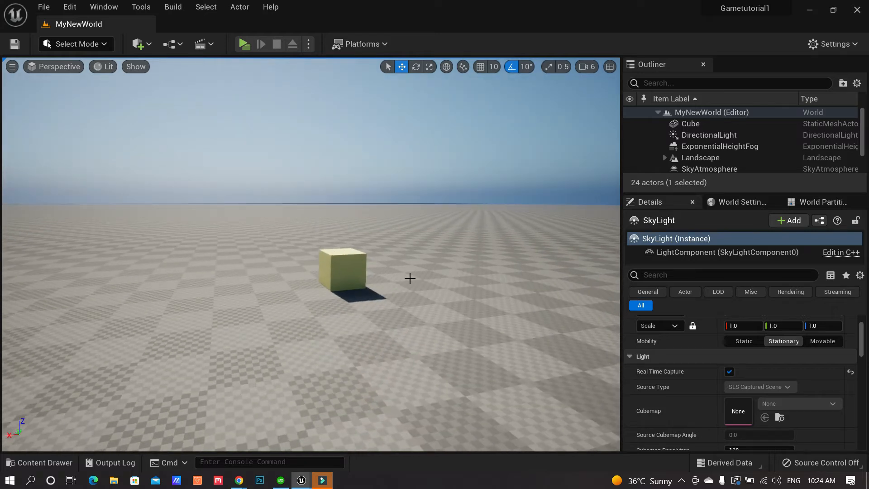
{"action": "right_click_drag", "start_coordinate": [401, 279], "coordinate": [447, 282]}
{"action": "scroll", "coordinate": [331, 219], "scroll_direction": "up", "scroll_amount": 2}
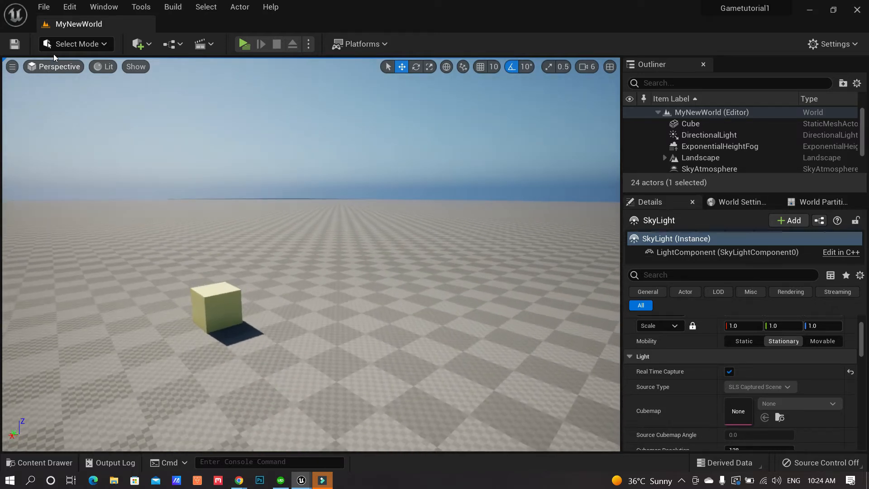
{"action": "left_click", "coordinate": [98, 45]}
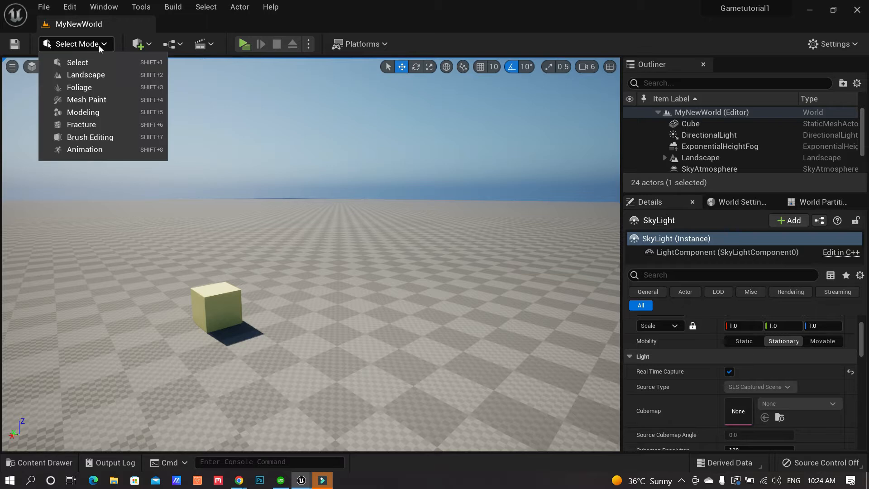
Enter Landscape Mode and widen the Landscape tools panel to show the Sculpt settings
{"action": "left_click", "coordinate": [86, 75]}
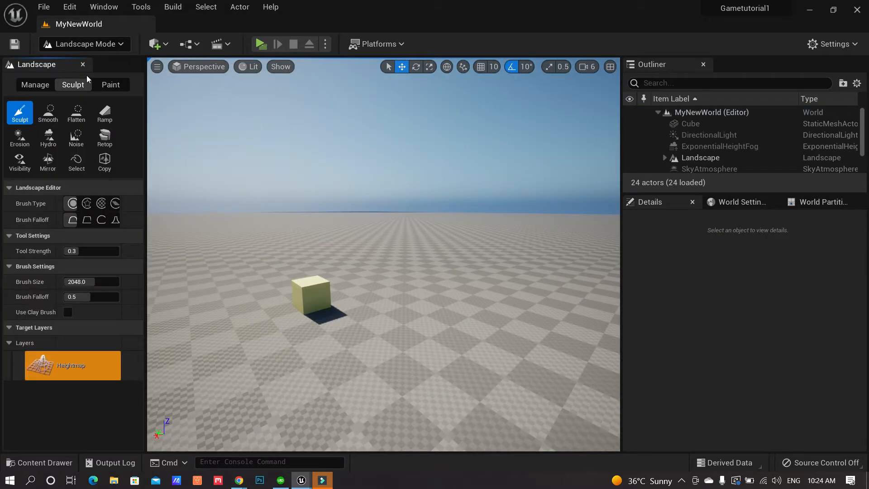
{"action": "left_click_drag", "start_coordinate": [147, 161], "coordinate": [211, 163]}
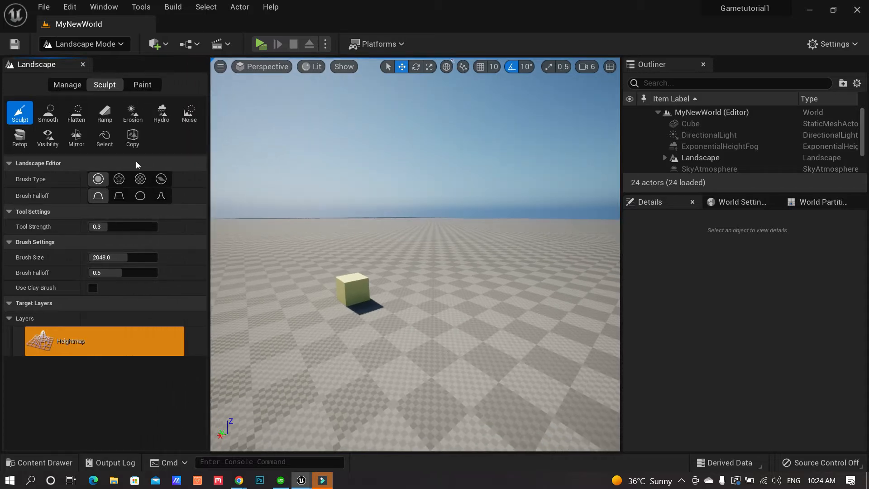
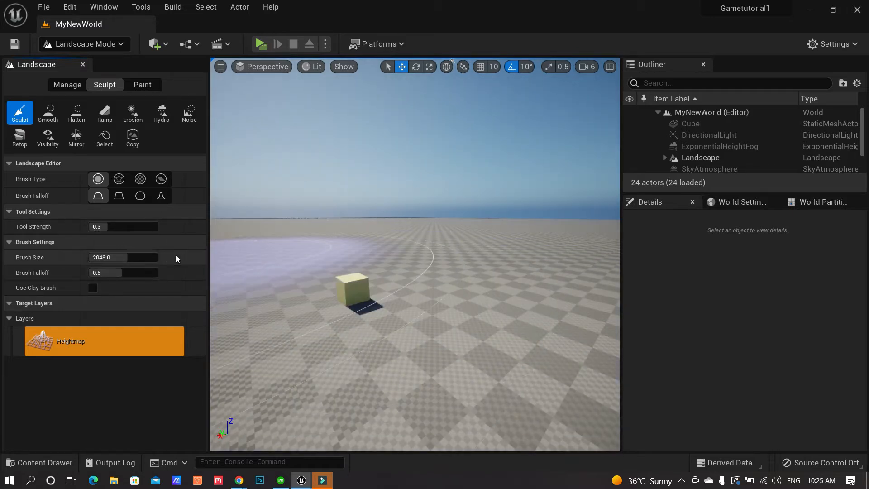
Shrink the sculpt brush to about 951 and raise the first mounds on the landscape
{"action": "left_click_drag", "start_coordinate": [130, 257], "coordinate": [108, 257]}
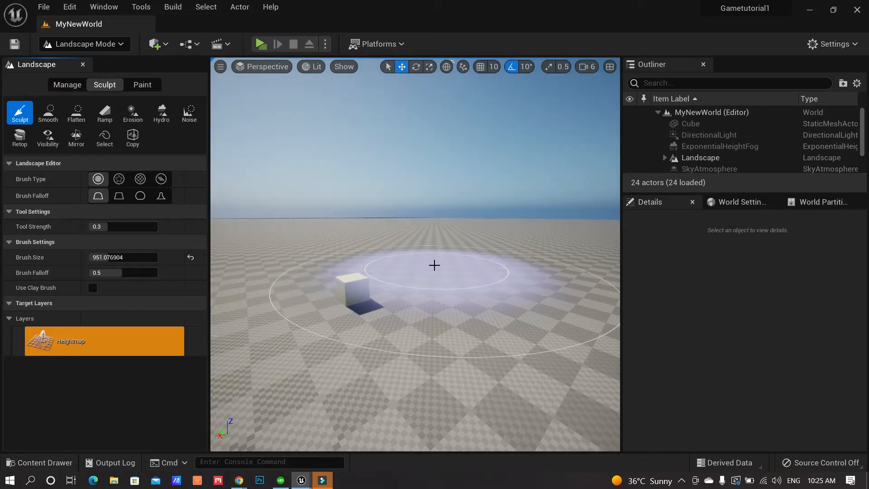
{"action": "mouse_move", "coordinate": [421, 270]}
{"action": "right_mouse_down"}
{"action": "mouse_move", "coordinate": [430, 269]}
{"action": "mouse_move", "coordinate": [407, 285]}
{"action": "right_mouse_up"}
{"action": "key", "text": "s"}
{"action": "key", "text": "s"}
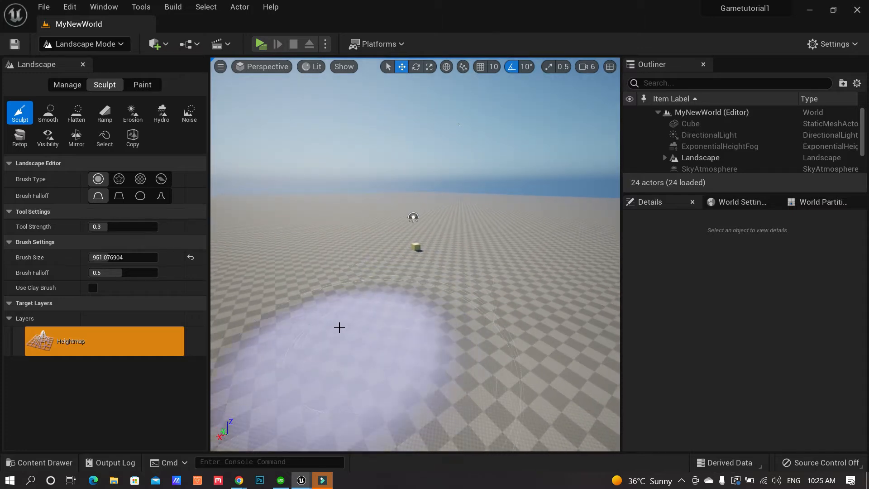
{"action": "mouse_move", "coordinate": [404, 341]}
{"action": "left_mouse_down"}
{"action": "mouse_move", "coordinate": [421, 336]}
{"action": "mouse_move", "coordinate": [448, 294]}
{"action": "left_mouse_up"}
{"action": "right_click_drag", "start_coordinate": [536, 244], "coordinate": [530, 272]}
{"action": "key", "text": "s"}
{"action": "mouse_move", "coordinate": [461, 244]}
{"action": "left_mouse_down"}
{"action": "mouse_move", "coordinate": [413, 255]}
{"action": "mouse_move", "coordinate": [285, 322]}
{"action": "mouse_move", "coordinate": [358, 265]}
{"action": "mouse_move", "coordinate": [498, 281]}
{"action": "mouse_move", "coordinate": [520, 226]}
{"action": "mouse_move", "coordinate": [524, 180]}
{"action": "mouse_move", "coordinate": [550, 246]}
{"action": "mouse_move", "coordinate": [471, 339]}
{"action": "mouse_move", "coordinate": [441, 336]}
{"action": "left_mouse_up"}
Build up mounds and ridges on the left side of the terrain
{"action": "right_click_drag", "start_coordinate": [441, 336], "coordinate": [491, 336]}
{"action": "key", "text": "a"}
{"action": "mouse_move", "coordinate": [429, 308]}
{"action": "left_mouse_down"}
{"action": "mouse_move", "coordinate": [276, 250]}
{"action": "mouse_move", "coordinate": [427, 286]}
{"action": "mouse_move", "coordinate": [310, 243]}
{"action": "mouse_move", "coordinate": [450, 319]}
{"action": "left_mouse_up"}
{"action": "right_click_drag", "start_coordinate": [450, 319], "coordinate": [448, 303]}
{"action": "key", "text": "a"}
{"action": "mouse_move", "coordinate": [291, 314]}
{"action": "left_mouse_down"}
{"action": "mouse_move", "coordinate": [262, 270]}
{"action": "mouse_move", "coordinate": [322, 189]}
{"action": "mouse_move", "coordinate": [298, 185]}
{"action": "mouse_move", "coordinate": [234, 220]}
{"action": "mouse_move", "coordinate": [376, 178]}
{"action": "mouse_move", "coordinate": [330, 249]}
{"action": "mouse_move", "coordinate": [427, 281]}
{"action": "left_mouse_up"}
{"action": "right_click_drag", "start_coordinate": [427, 281], "coordinate": [404, 283]}
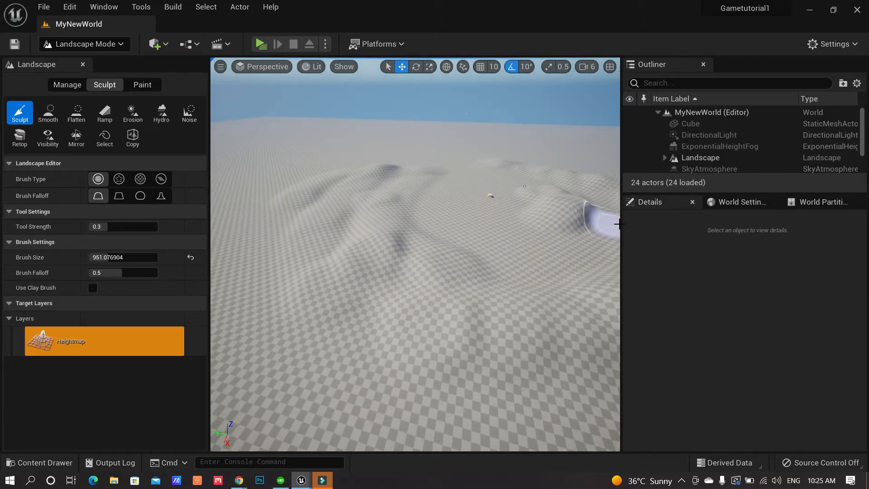
Widen the viewport on both sides, then reshape the mound and raise a ridge across the hills
{"action": "left_click_drag", "start_coordinate": [621, 224], "coordinate": [775, 223]}
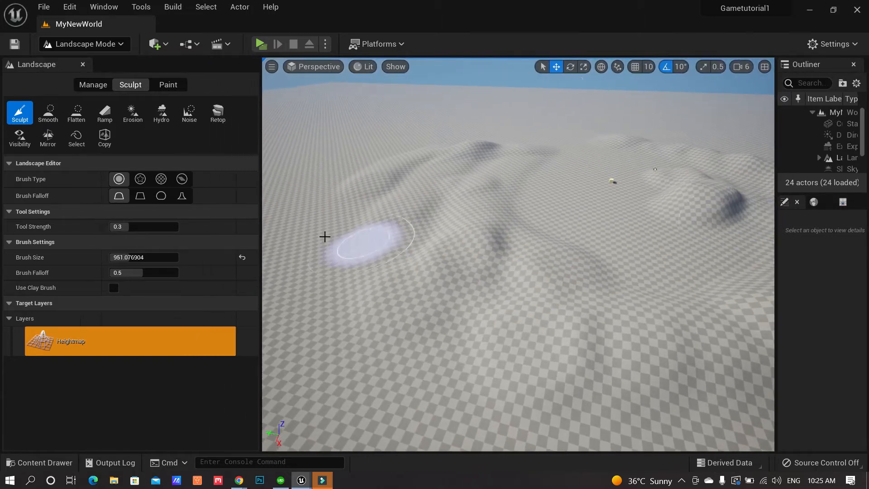
{"action": "left_click_drag", "start_coordinate": [252, 211], "coordinate": [145, 202]}
{"action": "mouse_move", "coordinate": [450, 236]}
{"action": "right_mouse_down"}
{"action": "mouse_move", "coordinate": [448, 210]}
{"action": "mouse_move", "coordinate": [380, 217]}
{"action": "right_mouse_up"}
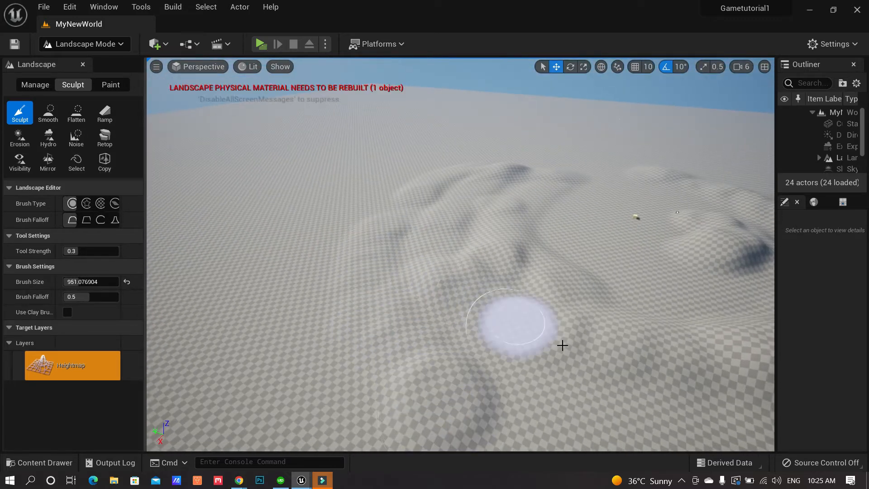
{"action": "mouse_move", "coordinate": [536, 283]}
{"action": "right_mouse_down"}
{"action": "mouse_move", "coordinate": [590, 297]}
{"action": "mouse_move", "coordinate": [577, 284]}
{"action": "right_mouse_up"}
{"action": "left_click_drag", "start_coordinate": [469, 313], "coordinate": [545, 376]}
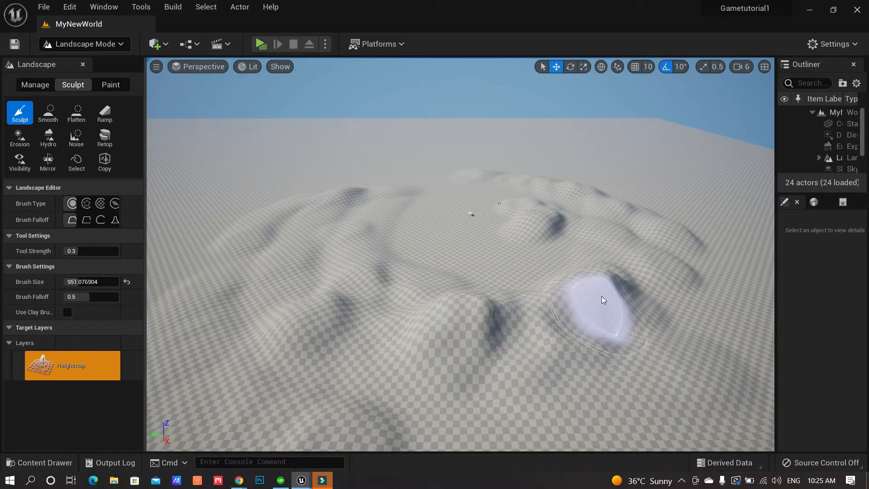
{"action": "left_click", "coordinate": [610, 278]}
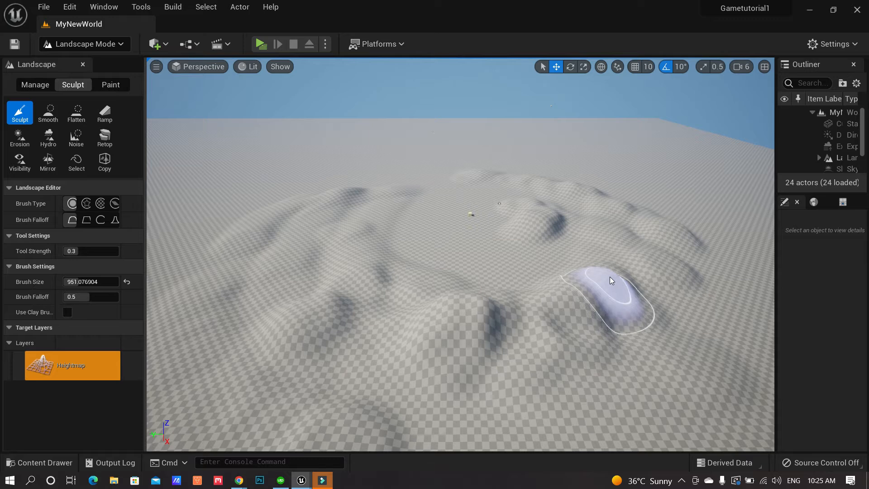
{"action": "mouse_move", "coordinate": [495, 322]}
{"action": "left_mouse_down"}
{"action": "mouse_move", "coordinate": [431, 323]}
{"action": "mouse_move", "coordinate": [442, 331]}
{"action": "mouse_move", "coordinate": [334, 305]}
{"action": "mouse_move", "coordinate": [425, 325]}
{"action": "mouse_move", "coordinate": [347, 267]}
{"action": "left_mouse_up"}
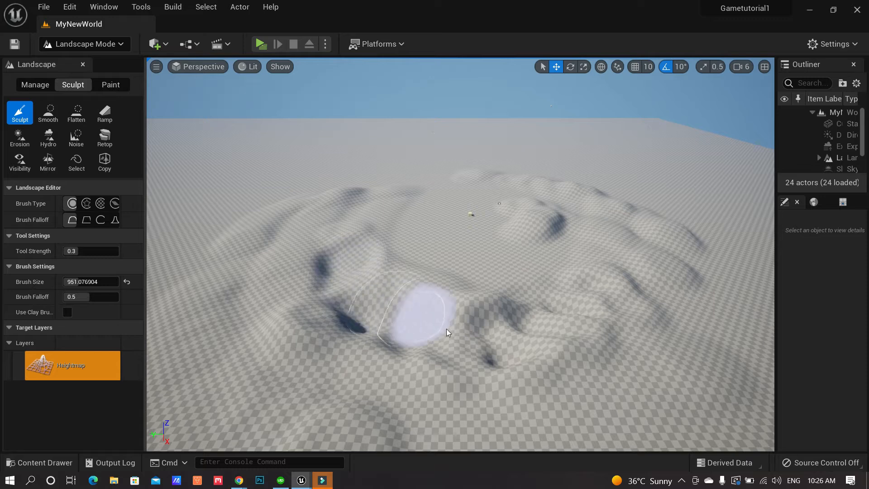
Raise and extend more ridges on the far side of the hills
{"action": "mouse_move", "coordinate": [471, 341]}
{"action": "right_mouse_down"}
{"action": "mouse_move", "coordinate": [450, 366]}
{"action": "mouse_move", "coordinate": [366, 362]}
{"action": "right_mouse_up"}
{"action": "key", "text": "d"}
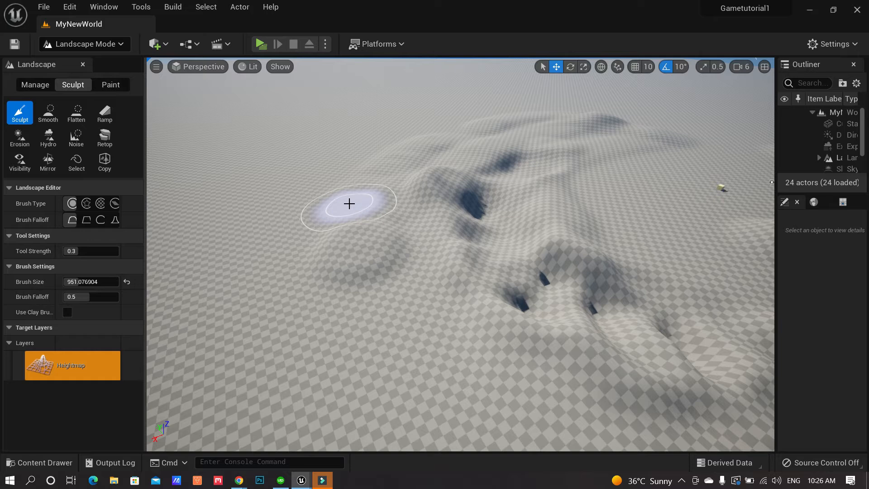
{"action": "mouse_move", "coordinate": [349, 204]}
{"action": "left_mouse_down"}
{"action": "mouse_move", "coordinate": [355, 237]}
{"action": "mouse_move", "coordinate": [392, 308]}
{"action": "mouse_move", "coordinate": [372, 206]}
{"action": "left_mouse_up"}
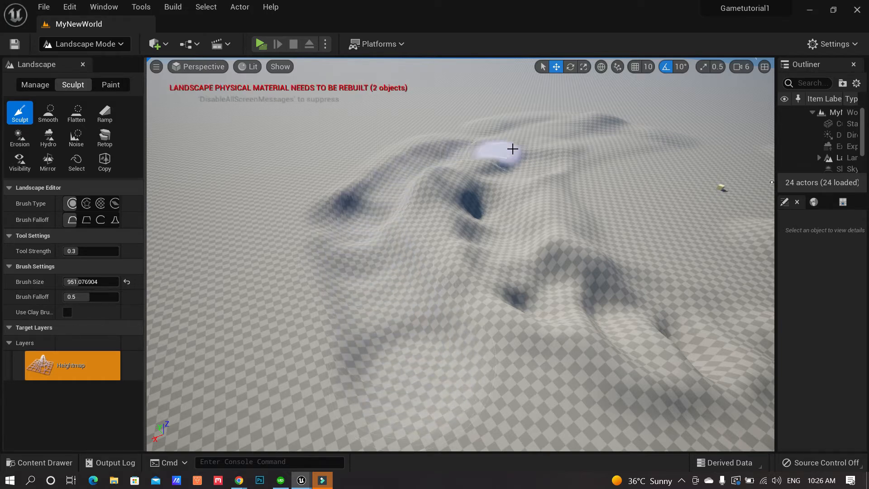
{"action": "mouse_move", "coordinate": [588, 184]}
{"action": "left_mouse_down"}
{"action": "mouse_move", "coordinate": [647, 260]}
{"action": "mouse_move", "coordinate": [607, 186]}
{"action": "mouse_move", "coordinate": [575, 229]}
{"action": "left_mouse_up"}
{"action": "mouse_move", "coordinate": [555, 244]}
{"action": "right_mouse_down"}
{"action": "mouse_move", "coordinate": [592, 256]}
{"action": "mouse_move", "coordinate": [618, 229]}
{"action": "mouse_move", "coordinate": [634, 233]}
{"action": "mouse_move", "coordinate": [604, 254]}
{"action": "right_mouse_up"}
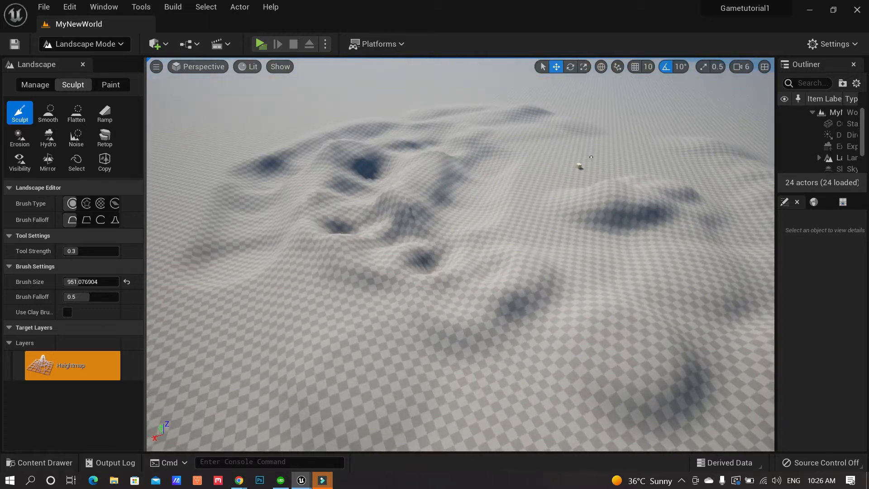
{"action": "right_click_drag", "start_coordinate": [264, 363], "coordinate": [384, 311]}
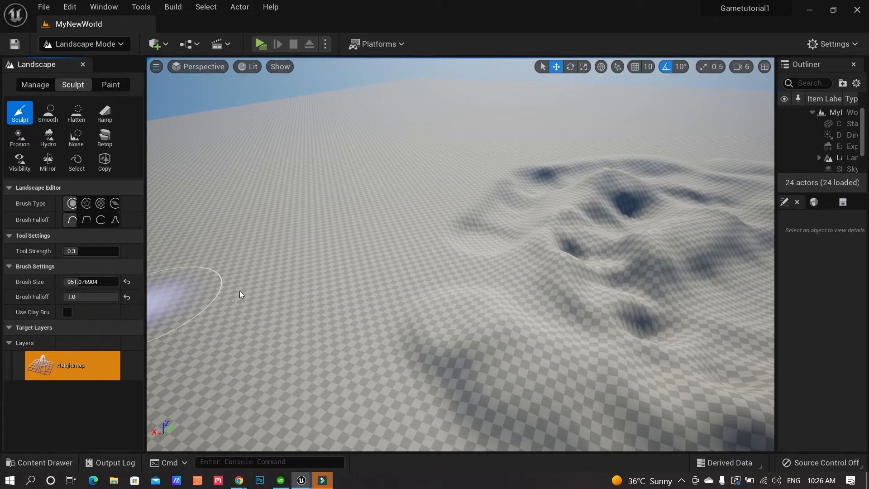
Raise a few new bumps on the flat ground
{"action": "mouse_move", "coordinate": [333, 320]}
{"action": "left_mouse_down"}
{"action": "mouse_move", "coordinate": [302, 312]}
{"action": "mouse_move", "coordinate": [287, 261]}
{"action": "left_mouse_up"}
{"action": "mouse_move", "coordinate": [373, 233]}
{"action": "left_mouse_down"}
{"action": "mouse_move", "coordinate": [299, 285]}
{"action": "mouse_move", "coordinate": [330, 281]}
{"action": "left_mouse_up"}
{"action": "right_click_drag", "start_coordinate": [331, 281], "coordinate": [293, 289]}
{"action": "mouse_move", "coordinate": [240, 268]}
{"action": "left_mouse_down"}
{"action": "mouse_move", "coordinate": [339, 281]}
{"action": "mouse_move", "coordinate": [368, 311]}
{"action": "left_mouse_up"}
{"action": "mouse_move", "coordinate": [368, 311]}
{"action": "right_mouse_down"}
{"action": "mouse_move", "coordinate": [398, 335]}
{"action": "mouse_move", "coordinate": [414, 238]}
{"action": "right_mouse_up"}
{"action": "mouse_move", "coordinate": [413, 239]}
{"action": "left_mouse_down"}
{"action": "mouse_move", "coordinate": [564, 294]}
{"action": "mouse_move", "coordinate": [506, 274]}
{"action": "left_mouse_up"}
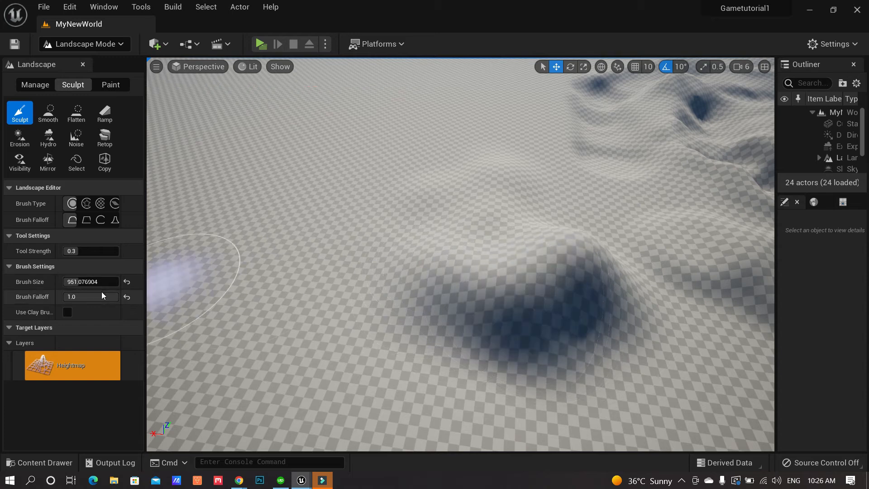
Set Brush Falloff near 0 and raise jagged mounds at the lower left
{"action": "left_click_drag", "start_coordinate": [92, 297], "coordinate": [66, 297]}
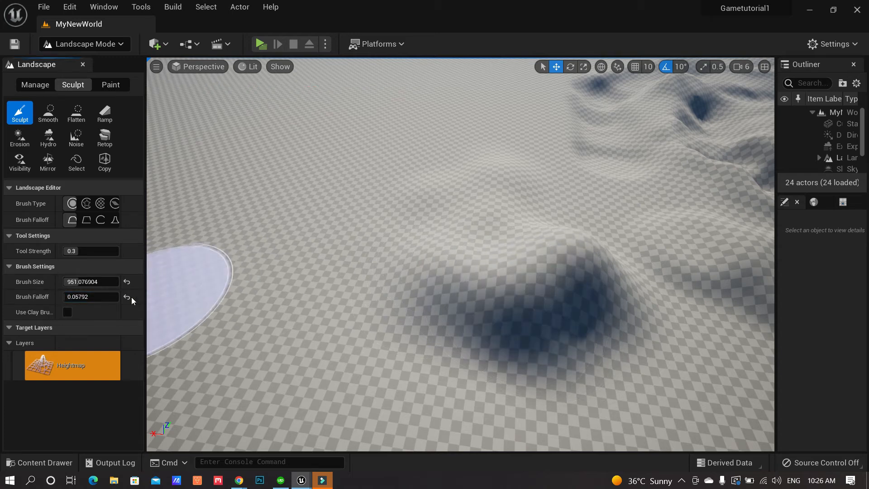
{"action": "mouse_move", "coordinate": [340, 203]}
{"action": "left_mouse_down"}
{"action": "mouse_move", "coordinate": [281, 264]}
{"action": "mouse_move", "coordinate": [225, 260]}
{"action": "mouse_move", "coordinate": [322, 320]}
{"action": "left_mouse_up"}
{"action": "right_click_drag", "start_coordinate": [323, 319], "coordinate": [380, 281]}
{"action": "mouse_move", "coordinate": [380, 281]}
{"action": "left_mouse_down"}
{"action": "mouse_move", "coordinate": [339, 199]}
{"action": "mouse_move", "coordinate": [258, 276]}
{"action": "mouse_move", "coordinate": [230, 262]}
{"action": "mouse_move", "coordinate": [332, 194]}
{"action": "mouse_move", "coordinate": [326, 256]}
{"action": "left_mouse_up"}
{"action": "mouse_move", "coordinate": [326, 256]}
{"action": "right_mouse_down"}
{"action": "mouse_move", "coordinate": [267, 240]}
{"action": "mouse_move", "coordinate": [313, 252]}
{"action": "right_mouse_up"}
{"action": "mouse_move", "coordinate": [289, 330]}
{"action": "left_mouse_down"}
{"action": "mouse_move", "coordinate": [464, 361]}
{"action": "mouse_move", "coordinate": [430, 345]}
{"action": "mouse_move", "coordinate": [525, 333]}
{"action": "left_mouse_up"}
{"action": "right_click_drag", "start_coordinate": [525, 333], "coordinate": [593, 326]}
{"action": "mouse_move", "coordinate": [290, 313]}
{"action": "left_mouse_down"}
{"action": "mouse_move", "coordinate": [231, 276]}
{"action": "mouse_move", "coordinate": [301, 327]}
{"action": "left_mouse_up"}
{"action": "mouse_move", "coordinate": [304, 312]}
{"action": "right_mouse_down"}
{"action": "mouse_move", "coordinate": [245, 307]}
{"action": "mouse_move", "coordinate": [240, 276]}
{"action": "right_mouse_up"}
Build up jagged terrain left of the mounds, extending it to the lower left
{"action": "mouse_move", "coordinate": [287, 221]}
{"action": "left_mouse_down"}
{"action": "mouse_move", "coordinate": [275, 243]}
{"action": "mouse_move", "coordinate": [396, 226]}
{"action": "left_mouse_up"}
{"action": "right_click_drag", "start_coordinate": [396, 227], "coordinate": [357, 229]}
{"action": "mouse_move", "coordinate": [395, 227]}
{"action": "left_mouse_down"}
{"action": "mouse_move", "coordinate": [287, 314]}
{"action": "mouse_move", "coordinate": [413, 274]}
{"action": "mouse_move", "coordinate": [368, 273]}
{"action": "mouse_move", "coordinate": [349, 252]}
{"action": "mouse_move", "coordinate": [312, 272]}
{"action": "left_mouse_up"}
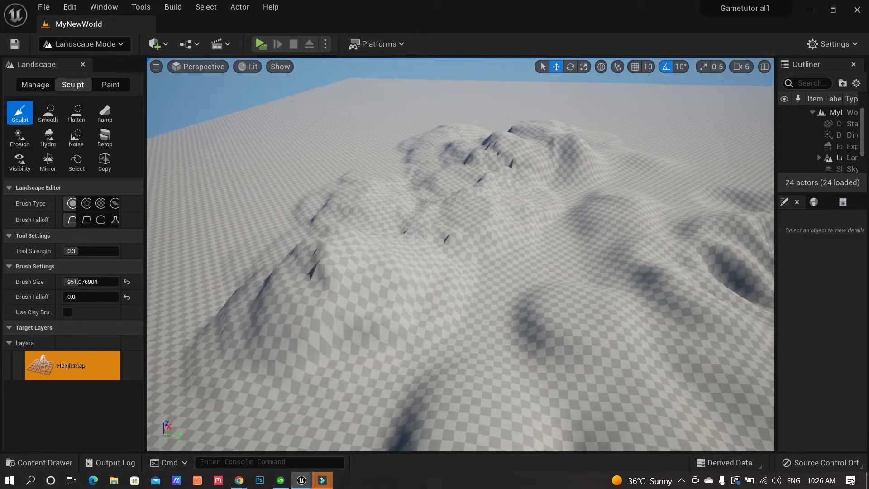
{"action": "right_click_drag", "start_coordinate": [312, 271], "coordinate": [276, 254]}
{"action": "mouse_move", "coordinate": [450, 265]}
{"action": "left_mouse_down"}
{"action": "mouse_move", "coordinate": [490, 171]}
{"action": "mouse_move", "coordinate": [375, 337]}
{"action": "mouse_move", "coordinate": [388, 330]}
{"action": "left_mouse_up"}
{"action": "right_click_drag", "start_coordinate": [388, 330], "coordinate": [516, 333]}
Raise foreground mounds, reset Brush Falloff to 0.5, and add one more large mound
{"action": "mouse_move", "coordinate": [495, 261]}
{"action": "left_mouse_down"}
{"action": "mouse_move", "coordinate": [267, 353]}
{"action": "mouse_move", "coordinate": [688, 353]}
{"action": "mouse_move", "coordinate": [709, 349]}
{"action": "mouse_move", "coordinate": [700, 336]}
{"action": "left_mouse_up"}
{"action": "right_click_drag", "start_coordinate": [701, 336], "coordinate": [431, 334]}
{"action": "mouse_move", "coordinate": [431, 333]}
{"action": "left_mouse_down"}
{"action": "mouse_move", "coordinate": [647, 346]}
{"action": "mouse_move", "coordinate": [672, 366]}
{"action": "left_mouse_up"}
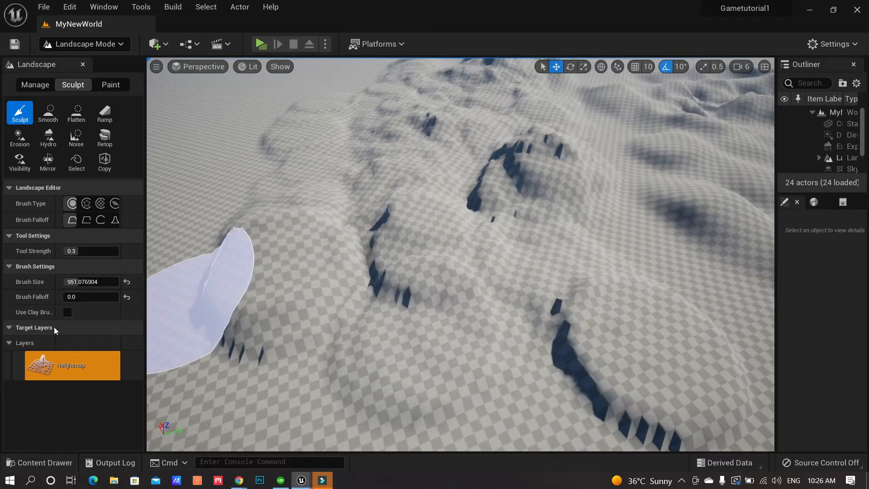
{"action": "left_click", "coordinate": [127, 299]}
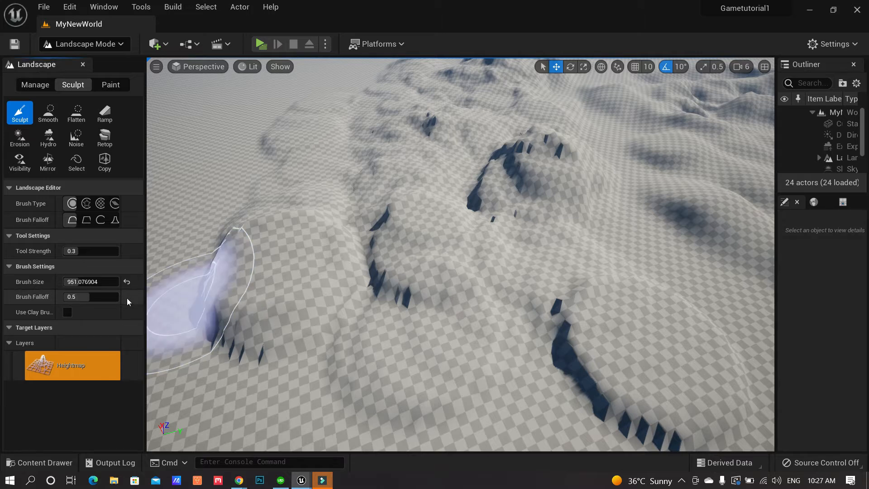
{"action": "mouse_move", "coordinate": [241, 266]}
{"action": "left_mouse_down"}
{"action": "mouse_move", "coordinate": [250, 312]}
{"action": "mouse_move", "coordinate": [320, 285]}
{"action": "mouse_move", "coordinate": [153, 249]}
{"action": "left_mouse_up"}
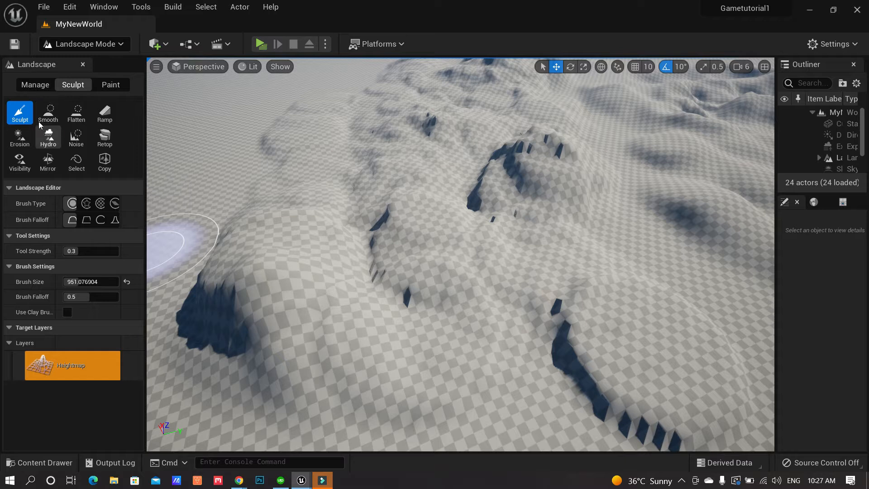
Smooth out the bumps in the centre of the terrain with the Smooth tool
{"action": "left_click", "coordinate": [52, 117]}
{"action": "mouse_move", "coordinate": [421, 225]}
{"action": "right_mouse_down"}
{"action": "mouse_move", "coordinate": [423, 192]}
{"action": "mouse_move", "coordinate": [479, 211]}
{"action": "mouse_move", "coordinate": [469, 187]}
{"action": "mouse_move", "coordinate": [397, 218]}
{"action": "right_mouse_up"}
{"action": "mouse_move", "coordinate": [344, 227]}
{"action": "right_mouse_down"}
{"action": "mouse_move", "coordinate": [430, 233]}
{"action": "mouse_move", "coordinate": [471, 246]}
{"action": "mouse_move", "coordinate": [344, 210]}
{"action": "mouse_move", "coordinate": [366, 204]}
{"action": "mouse_move", "coordinate": [394, 217]}
{"action": "right_mouse_up"}
{"action": "mouse_move", "coordinate": [392, 198]}
{"action": "left_mouse_down"}
{"action": "mouse_move", "coordinate": [384, 209]}
{"action": "mouse_move", "coordinate": [395, 192]}
{"action": "mouse_move", "coordinate": [281, 189]}
{"action": "mouse_move", "coordinate": [318, 213]}
{"action": "mouse_move", "coordinate": [521, 206]}
{"action": "mouse_move", "coordinate": [439, 269]}
{"action": "mouse_move", "coordinate": [557, 181]}
{"action": "mouse_move", "coordinate": [508, 217]}
{"action": "mouse_move", "coordinate": [301, 314]}
{"action": "mouse_move", "coordinate": [399, 308]}
{"action": "left_mouse_up"}
{"action": "right_click_drag", "start_coordinate": [398, 307], "coordinate": [412, 303]}
{"action": "mouse_move", "coordinate": [412, 303]}
{"action": "left_mouse_down"}
{"action": "mouse_move", "coordinate": [406, 225]}
{"action": "mouse_move", "coordinate": [384, 314]}
{"action": "left_mouse_up"}
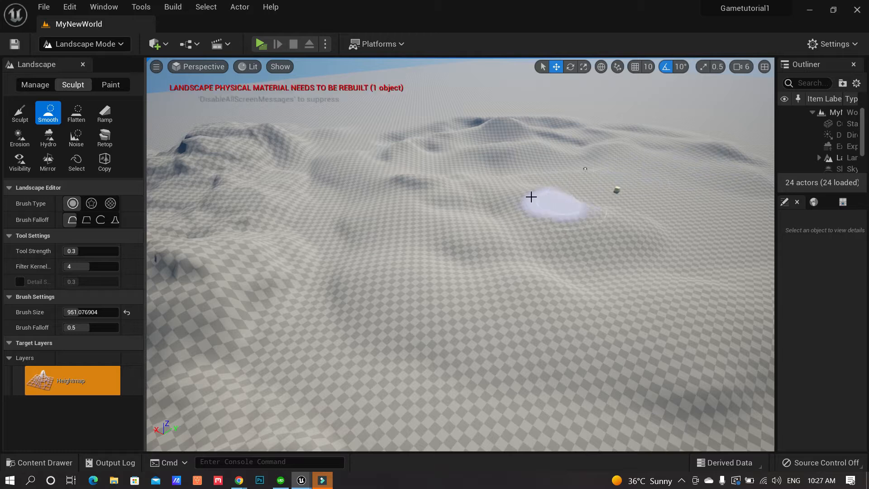
Smooth the crevasses and slopes across the hills, then select the Flatten tool
{"action": "mouse_move", "coordinate": [486, 195]}
{"action": "right_mouse_down"}
{"action": "mouse_move", "coordinate": [416, 202]}
{"action": "mouse_move", "coordinate": [448, 212]}
{"action": "mouse_move", "coordinate": [491, 204]}
{"action": "right_mouse_up"}
{"action": "mouse_move", "coordinate": [409, 250]}
{"action": "left_mouse_down"}
{"action": "mouse_move", "coordinate": [508, 305]}
{"action": "mouse_move", "coordinate": [429, 192]}
{"action": "mouse_move", "coordinate": [318, 181]}
{"action": "mouse_move", "coordinate": [251, 240]}
{"action": "mouse_move", "coordinate": [316, 332]}
{"action": "mouse_move", "coordinate": [566, 364]}
{"action": "mouse_move", "coordinate": [543, 201]}
{"action": "mouse_move", "coordinate": [487, 202]}
{"action": "mouse_move", "coordinate": [708, 386]}
{"action": "left_mouse_up"}
{"action": "mouse_move", "coordinate": [708, 387]}
{"action": "right_mouse_down"}
{"action": "mouse_move", "coordinate": [584, 375]}
{"action": "mouse_move", "coordinate": [602, 294]}
{"action": "right_mouse_up"}
{"action": "left_click_drag", "start_coordinate": [601, 294], "coordinate": [581, 177]}
{"action": "right_click_drag", "start_coordinate": [602, 294], "coordinate": [590, 293]}
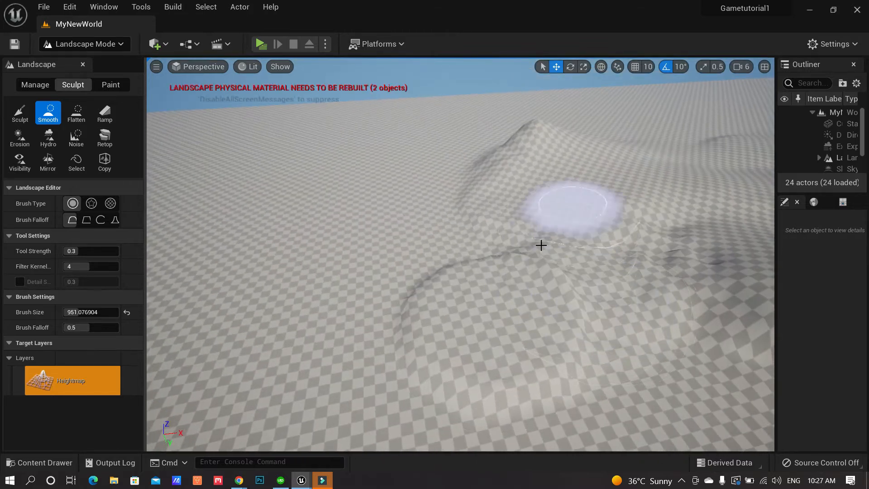
{"action": "mouse_move", "coordinate": [516, 247]}
{"action": "right_mouse_down"}
{"action": "mouse_move", "coordinate": [602, 251]}
{"action": "mouse_move", "coordinate": [643, 241]}
{"action": "right_mouse_up"}
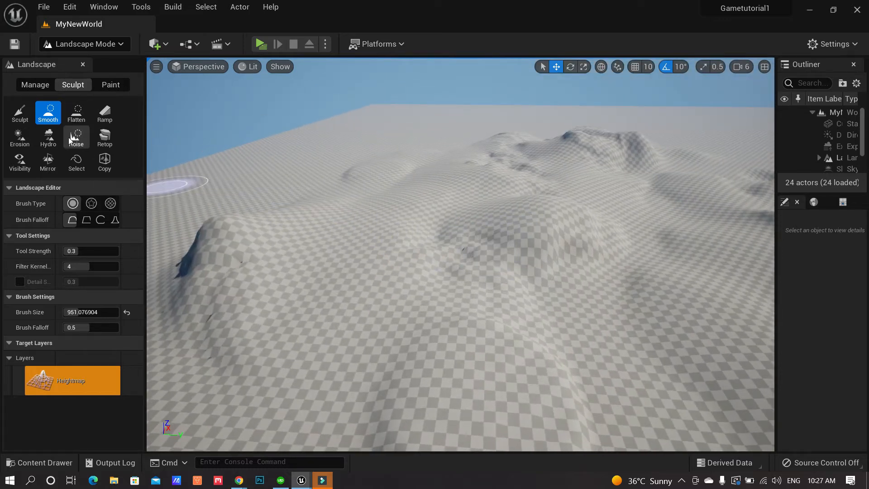
{"action": "left_click", "coordinate": [78, 116]}
{"action": "mouse_move", "coordinate": [365, 268]}
{"action": "right_mouse_down"}
{"action": "mouse_move", "coordinate": [396, 270]}
{"action": "mouse_move", "coordinate": [416, 256]}
{"action": "mouse_move", "coordinate": [305, 268]}
{"action": "mouse_move", "coordinate": [316, 286]}
{"action": "mouse_move", "coordinate": [301, 267]}
{"action": "mouse_move", "coordinate": [520, 275]}
{"action": "right_mouse_up"}
Flatten a crease on the hill, survey the terrain, and select the Ramp tool
{"action": "key", "text": "w"}
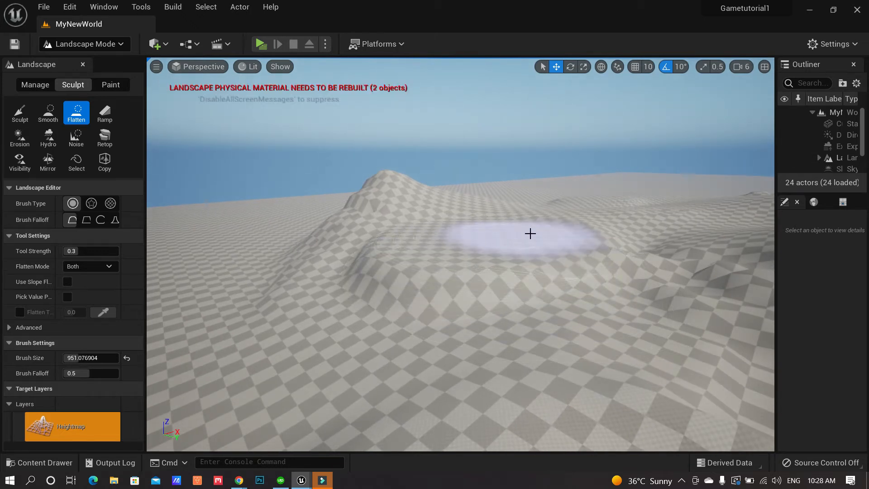
{"action": "mouse_move", "coordinate": [476, 244]}
{"action": "right_mouse_down"}
{"action": "mouse_move", "coordinate": [453, 241]}
{"action": "mouse_move", "coordinate": [571, 282]}
{"action": "right_mouse_up"}
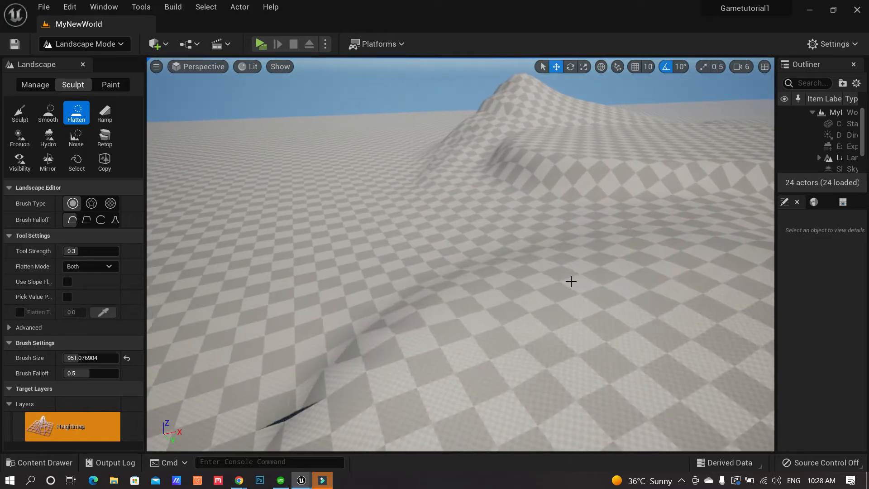
{"action": "left_click_drag", "start_coordinate": [413, 235], "coordinate": [514, 229]}
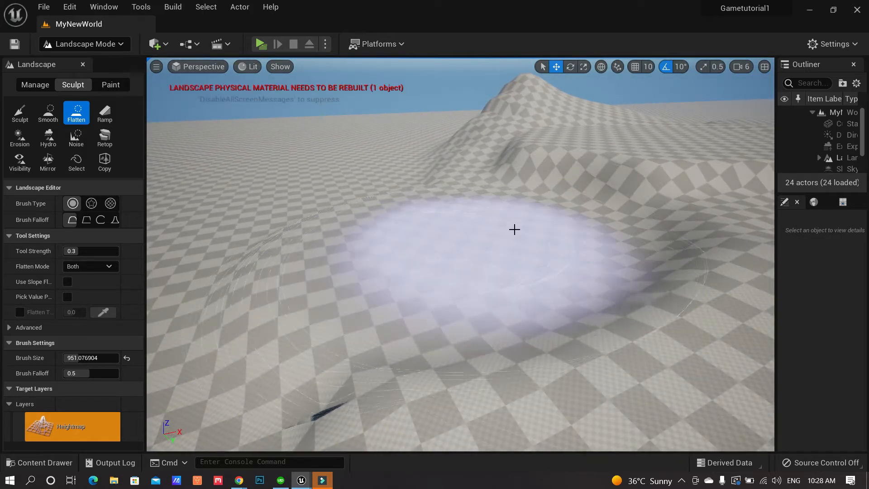
{"action": "right_click_drag", "start_coordinate": [476, 254], "coordinate": [588, 246]}
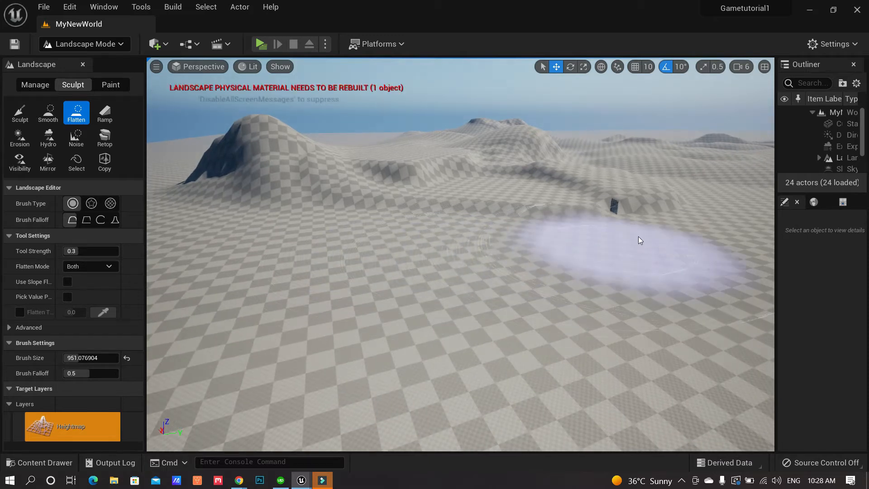
{"action": "mouse_move", "coordinate": [651, 253]}
{"action": "right_mouse_down"}
{"action": "mouse_move", "coordinate": [632, 222]}
{"action": "mouse_move", "coordinate": [583, 212]}
{"action": "mouse_move", "coordinate": [564, 228]}
{"action": "right_mouse_up"}
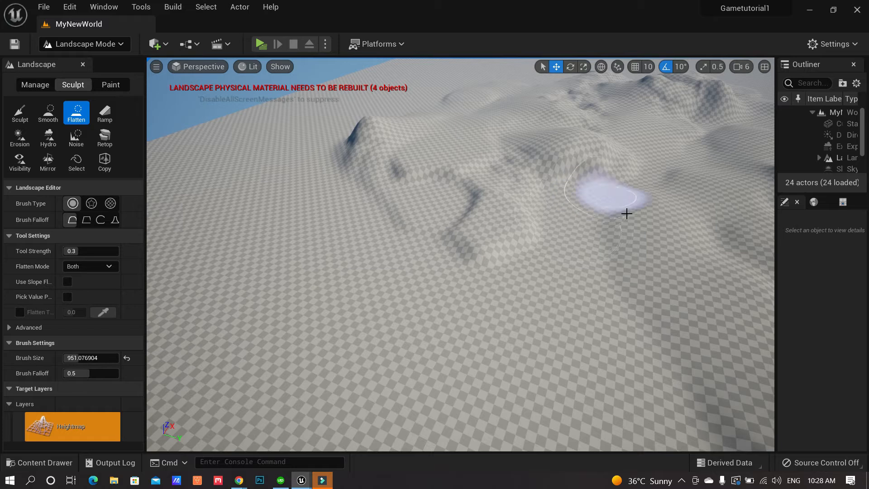
{"action": "right_click_drag", "start_coordinate": [648, 327], "coordinate": [597, 312]}
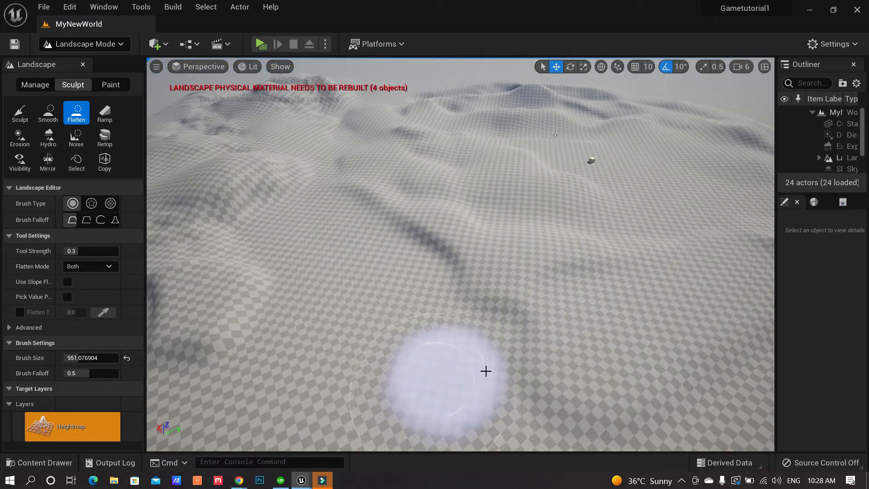
{"action": "right_click_drag", "start_coordinate": [734, 284], "coordinate": [625, 288]}
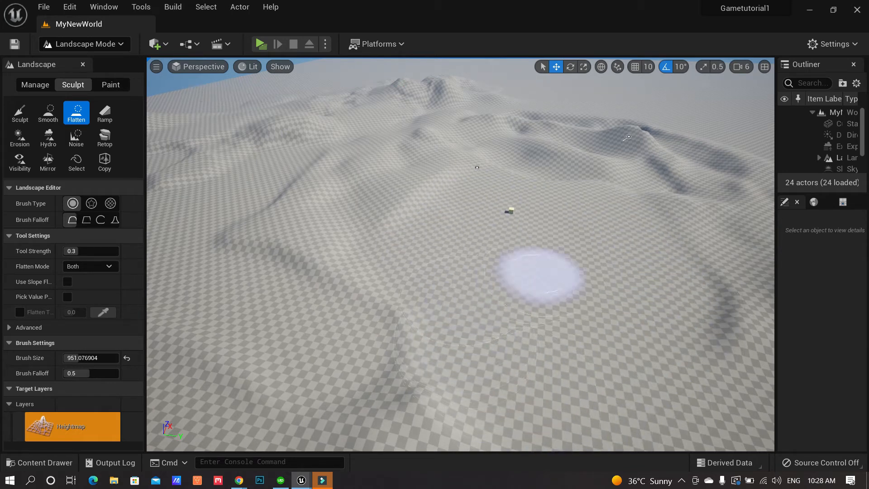
{"action": "right_click_drag", "start_coordinate": [543, 271], "coordinate": [539, 271]}
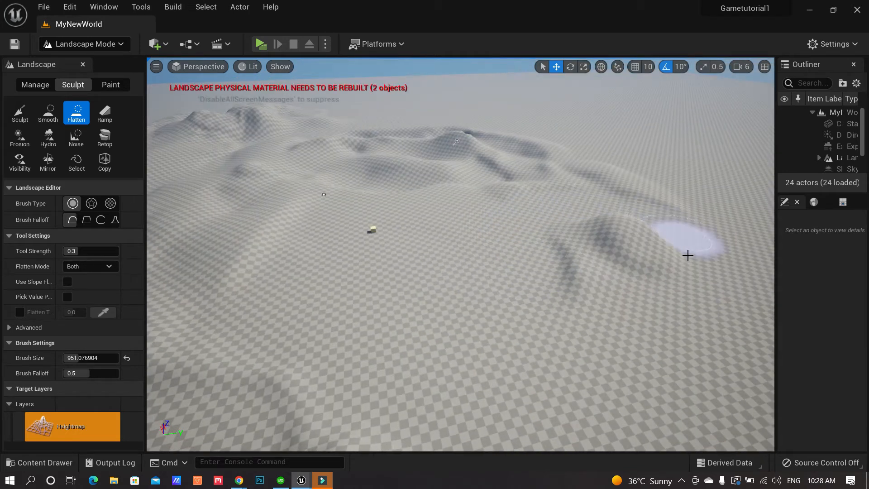
{"action": "right_click_drag", "start_coordinate": [413, 243], "coordinate": [405, 246]}
{"action": "right_click_drag", "start_coordinate": [253, 228], "coordinate": [248, 230]}
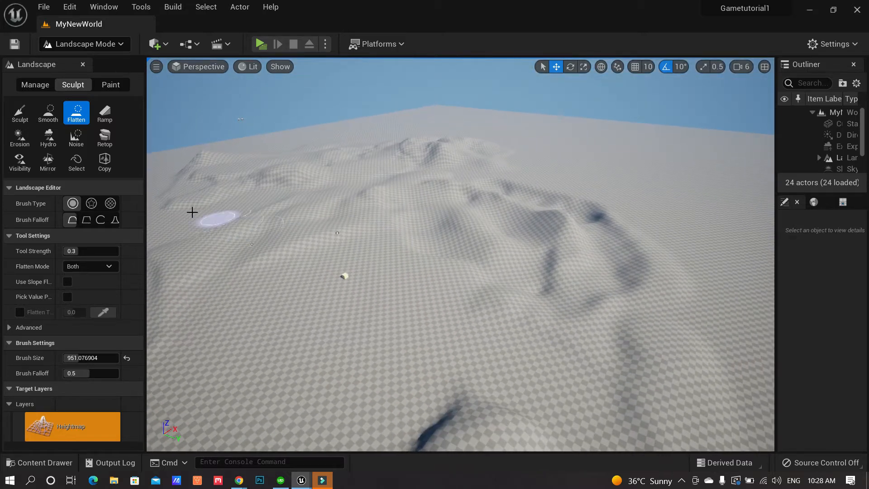
{"action": "left_click", "coordinate": [108, 117]}
Reposition the right ramp end point with the move gizmo
{"action": "right_click_drag", "start_coordinate": [506, 299], "coordinate": [404, 236]}
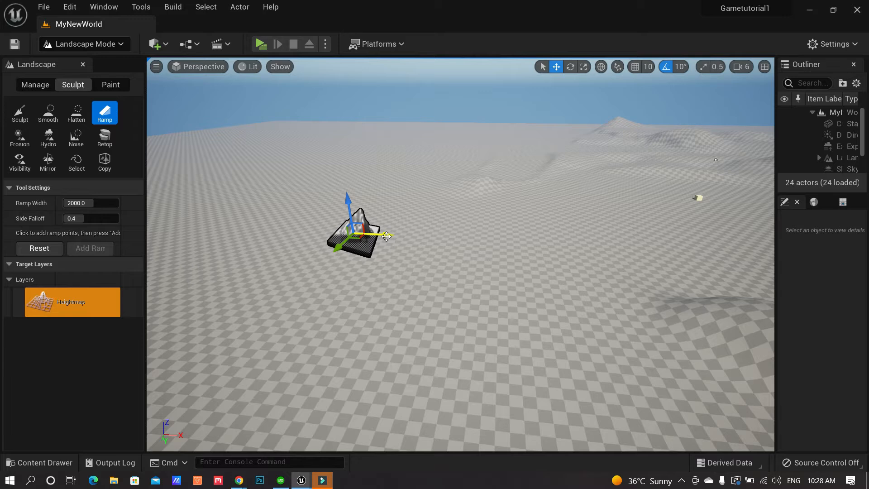
{"action": "mouse_move", "coordinate": [516, 256]}
{"action": "right_mouse_down"}
{"action": "mouse_move", "coordinate": [561, 244]}
{"action": "mouse_move", "coordinate": [502, 246]}
{"action": "right_mouse_up"}
{"action": "mouse_move", "coordinate": [261, 212]}
{"action": "right_mouse_down"}
{"action": "mouse_move", "coordinate": [312, 211]}
{"action": "mouse_move", "coordinate": [271, 211]}
{"action": "right_mouse_up"}
{"action": "key", "text": "d"}
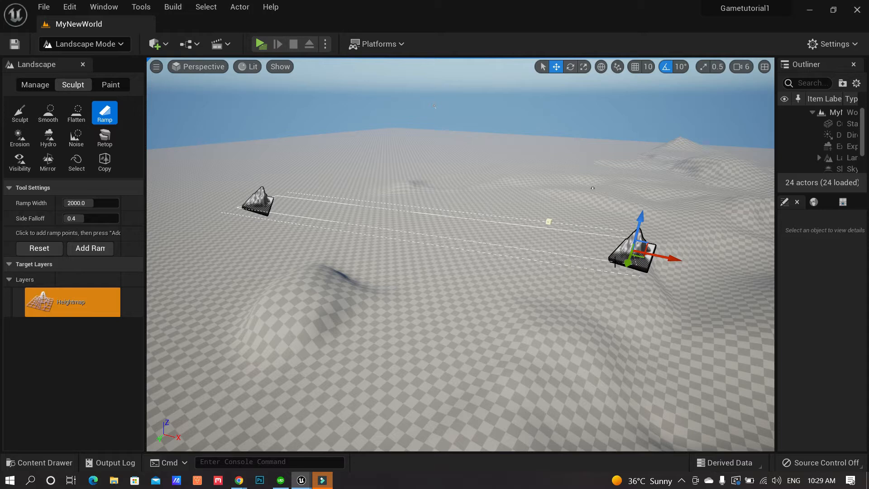
{"action": "left_click_drag", "start_coordinate": [628, 265], "coordinate": [649, 258]}
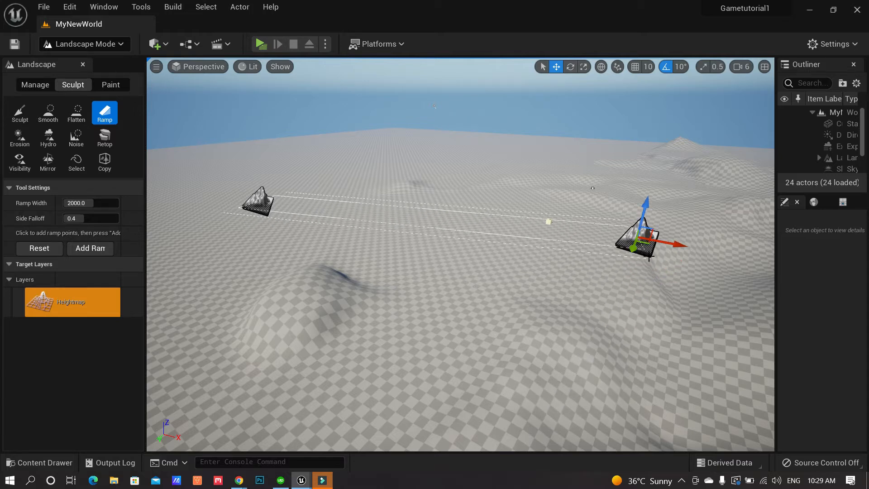
{"action": "key", "text": "r"}
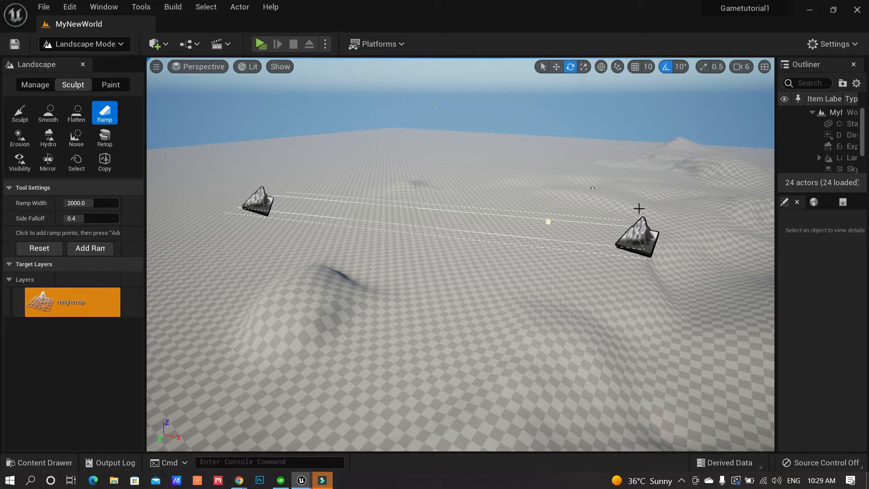
{"action": "key", "text": "w"}
{"action": "left_click", "coordinate": [640, 239]}
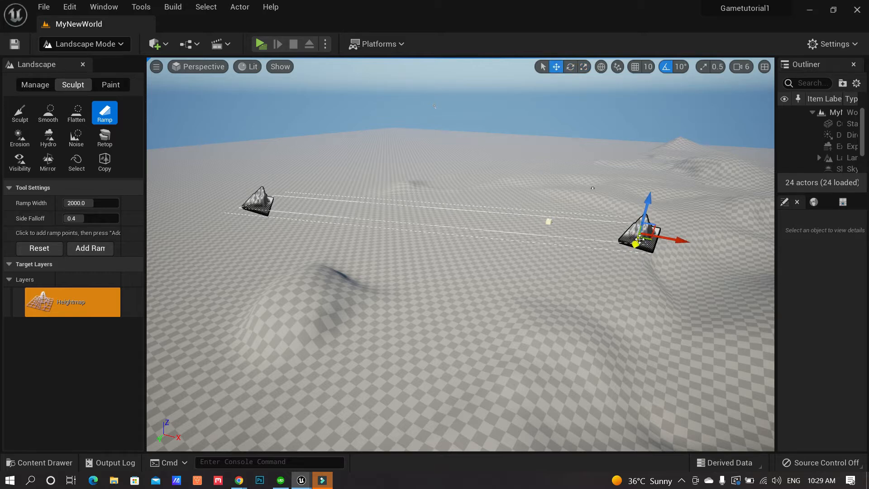
{"action": "key", "text": "w"}
{"action": "left_click_drag", "start_coordinate": [644, 230], "coordinate": [627, 275]}
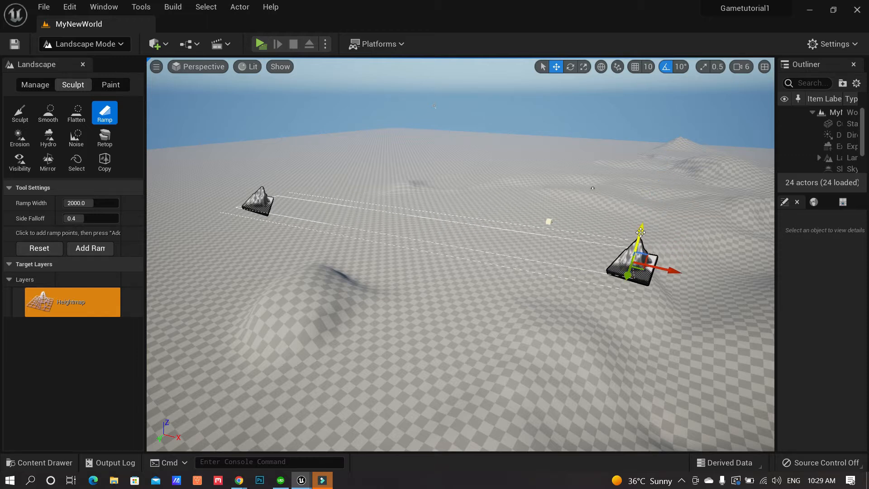
Raise the right ramp point above the ground and apply the ramp
{"action": "middle_click_drag", "start_coordinate": [671, 292], "coordinate": [667, 356]}
{"action": "right_click_drag", "start_coordinate": [671, 293], "coordinate": [709, 237]}
{"action": "left_click_drag", "start_coordinate": [597, 238], "coordinate": [594, 194]}
{"action": "right_click_drag", "start_coordinate": [599, 278], "coordinate": [533, 309]}
{"action": "middle_click_drag", "start_coordinate": [610, 274], "coordinate": [610, 235]}
{"action": "right_click_drag", "start_coordinate": [609, 275], "coordinate": [635, 268]}
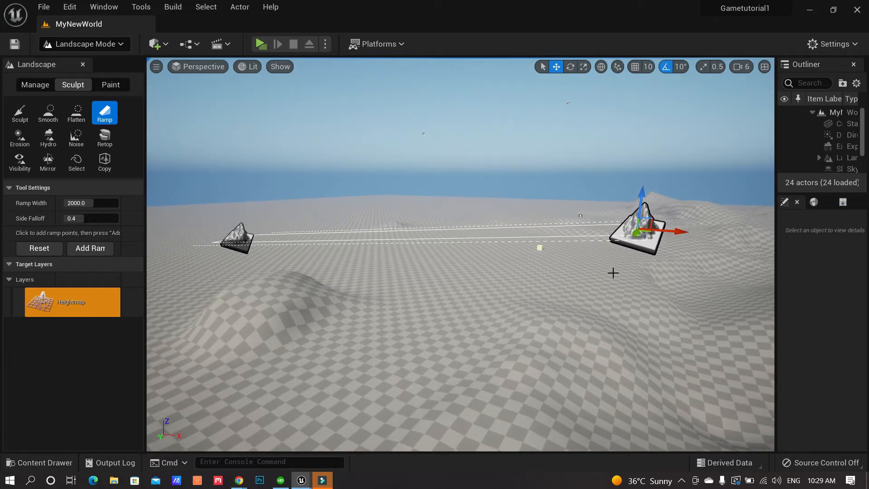
{"action": "key", "text": "Return"}
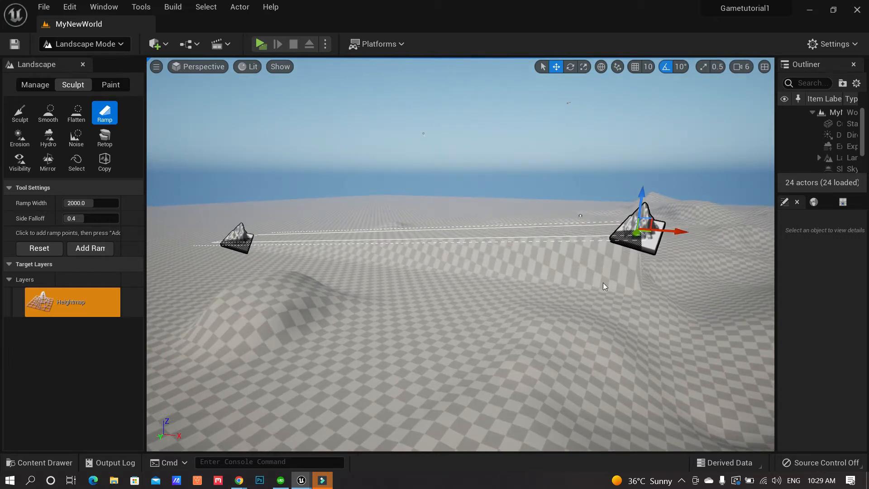
{"action": "left_click", "coordinate": [483, 199]}
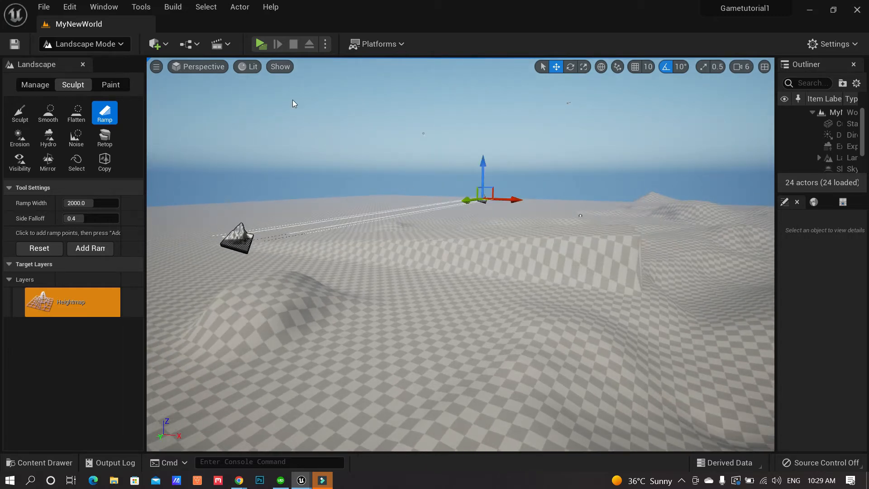
Switch back to the Sculpt tool and raise a bulge on top of the ramp
{"action": "left_click", "coordinate": [25, 115]}
{"action": "key", "text": "d"}
{"action": "mouse_move", "coordinate": [500, 262]}
{"action": "right_mouse_down"}
{"action": "mouse_move", "coordinate": [371, 264]}
{"action": "mouse_move", "coordinate": [330, 276]}
{"action": "mouse_move", "coordinate": [154, 275]}
{"action": "mouse_move", "coordinate": [222, 289]}
{"action": "mouse_move", "coordinate": [182, 285]}
{"action": "right_mouse_up"}
{"action": "key", "text": "w"}
{"action": "key", "text": "d"}
{"action": "key", "text": "s"}
{"action": "key", "text": "s"}
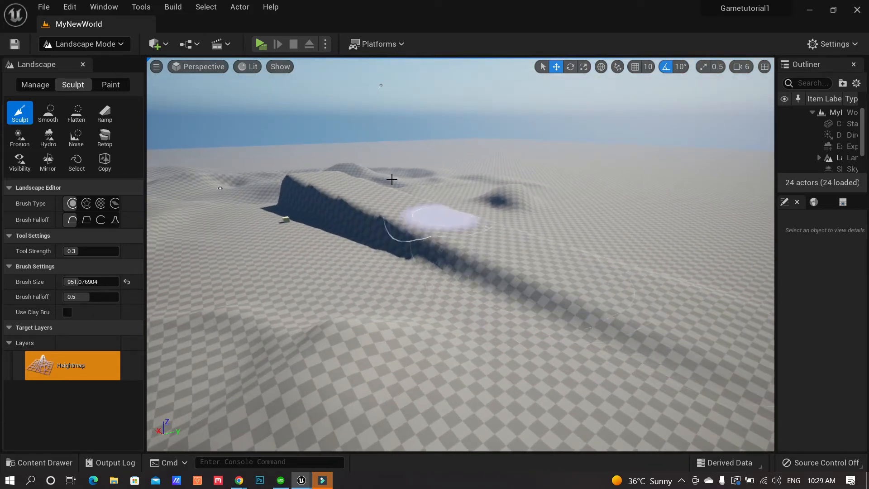
{"action": "left_click_drag", "start_coordinate": [399, 195], "coordinate": [357, 195]}
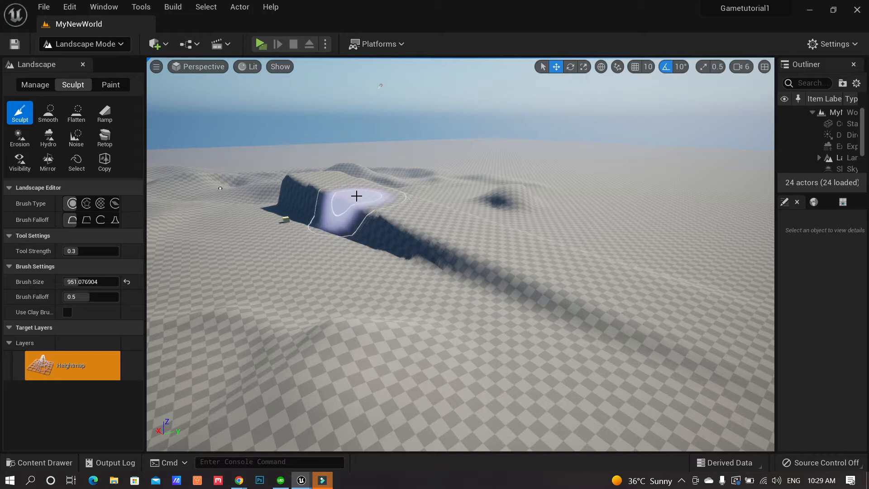
Widen the Landscape tools panel
{"action": "mouse_move", "coordinate": [481, 221]}
{"action": "right_mouse_down"}
{"action": "mouse_move", "coordinate": [421, 216]}
{"action": "mouse_move", "coordinate": [463, 230]}
{"action": "mouse_move", "coordinate": [410, 216]}
{"action": "mouse_move", "coordinate": [308, 217]}
{"action": "right_mouse_up"}
{"action": "key", "text": "d"}
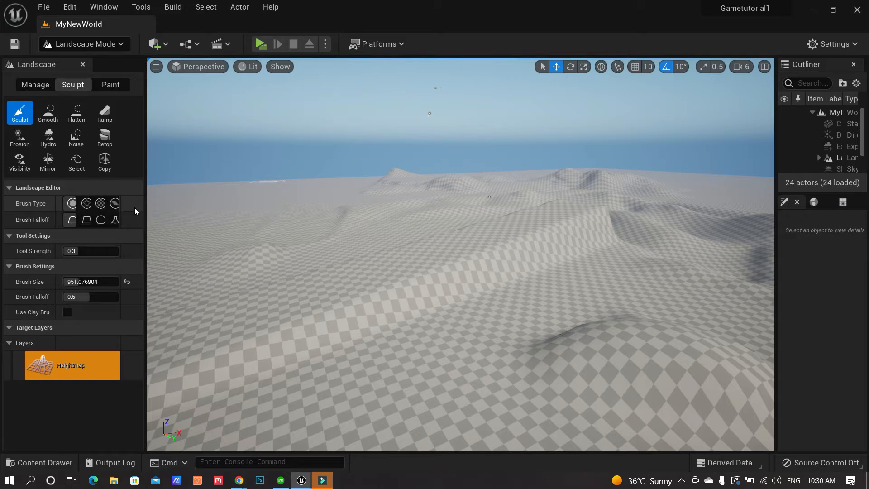
{"action": "left_click_drag", "start_coordinate": [144, 207], "coordinate": [174, 208]}
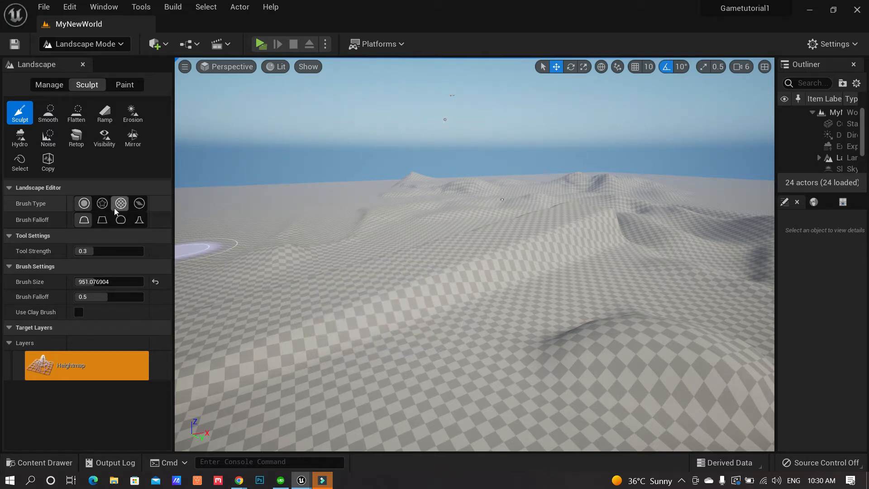
Try the Alpha, Pattern and Component brush types, settling on Alpha
{"action": "left_click", "coordinate": [102, 203]}
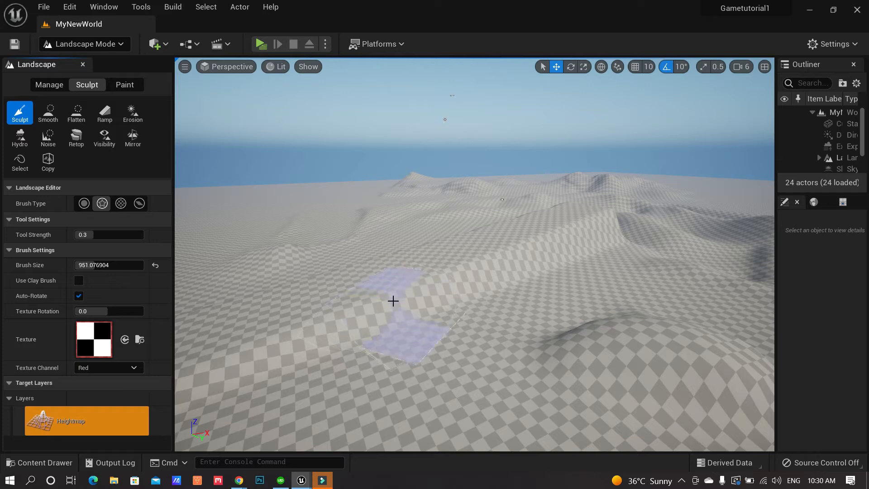
{"action": "left_click", "coordinate": [120, 204]}
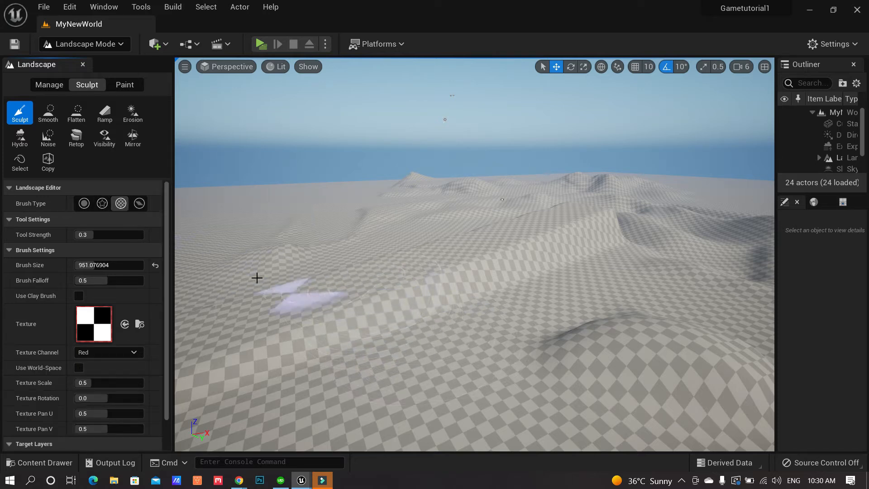
{"action": "left_click", "coordinate": [144, 202]}
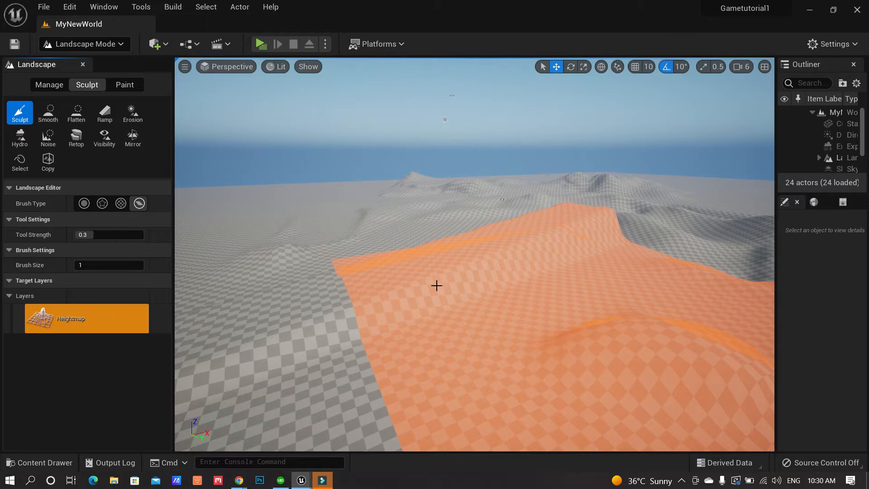
{"action": "left_click", "coordinate": [102, 203]}
{"action": "mouse_move", "coordinate": [358, 308]}
{"action": "right_mouse_down"}
{"action": "mouse_move", "coordinate": [362, 337]}
{"action": "mouse_move", "coordinate": [359, 309]}
{"action": "right_mouse_up"}
{"action": "key", "text": "s"}
Paint several jagged alpha-brush strokes across the terrain in front of the ramp
{"action": "mouse_move", "coordinate": [361, 311]}
{"action": "left_mouse_down"}
{"action": "mouse_move", "coordinate": [413, 306]}
{"action": "mouse_move", "coordinate": [395, 312]}
{"action": "mouse_move", "coordinate": [486, 361]}
{"action": "mouse_move", "coordinate": [547, 309]}
{"action": "mouse_move", "coordinate": [667, 352]}
{"action": "mouse_move", "coordinate": [683, 349]}
{"action": "left_mouse_up"}
{"action": "mouse_move", "coordinate": [593, 346]}
{"action": "right_mouse_down"}
{"action": "mouse_move", "coordinate": [618, 351]}
{"action": "mouse_move", "coordinate": [611, 343]}
{"action": "right_mouse_up"}
{"action": "key", "text": "a"}
{"action": "mouse_move", "coordinate": [611, 344]}
{"action": "left_mouse_down"}
{"action": "mouse_move", "coordinate": [545, 311]}
{"action": "mouse_move", "coordinate": [424, 310]}
{"action": "mouse_move", "coordinate": [373, 256]}
{"action": "left_mouse_up"}
{"action": "right_click_drag", "start_coordinate": [365, 271], "coordinate": [399, 274]}
{"action": "key", "text": "a"}
{"action": "mouse_move", "coordinate": [366, 271]}
{"action": "left_mouse_down"}
{"action": "mouse_move", "coordinate": [339, 247]}
{"action": "mouse_move", "coordinate": [397, 297]}
{"action": "mouse_move", "coordinate": [301, 230]}
{"action": "mouse_move", "coordinate": [460, 297]}
{"action": "mouse_move", "coordinate": [409, 316]}
{"action": "left_mouse_up"}
{"action": "key", "text": "a"}
{"action": "right_click_drag", "start_coordinate": [409, 316], "coordinate": [461, 318]}
{"action": "mouse_move", "coordinate": [409, 316]}
{"action": "left_mouse_down"}
{"action": "mouse_move", "coordinate": [656, 307]}
{"action": "mouse_move", "coordinate": [518, 339]}
{"action": "mouse_move", "coordinate": [317, 310]}
{"action": "left_mouse_up"}
{"action": "key", "text": "a"}
{"action": "right_click_drag", "start_coordinate": [317, 310], "coordinate": [353, 310]}
{"action": "mouse_move", "coordinate": [317, 309]}
{"action": "left_mouse_down"}
{"action": "mouse_move", "coordinate": [278, 305]}
{"action": "mouse_move", "coordinate": [200, 242]}
{"action": "left_mouse_up"}
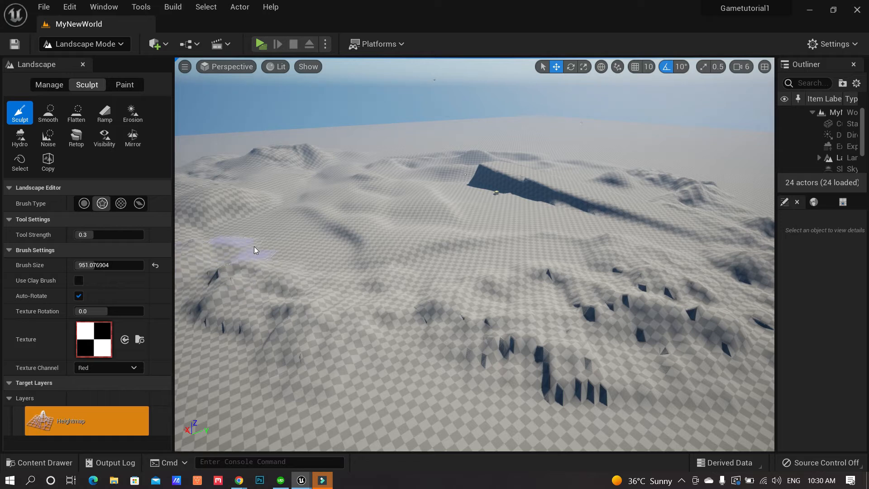
Switch to the Pattern brush and paint checker-patterned ridges across the landscape
{"action": "left_click", "coordinate": [121, 203]}
{"action": "mouse_move", "coordinate": [325, 254]}
{"action": "left_mouse_down"}
{"action": "mouse_move", "coordinate": [319, 288]}
{"action": "mouse_move", "coordinate": [379, 363]}
{"action": "mouse_move", "coordinate": [341, 393]}
{"action": "left_mouse_up"}
{"action": "right_click_drag", "start_coordinate": [341, 392], "coordinate": [285, 353]}
{"action": "key", "text": "d"}
{"action": "mouse_move", "coordinate": [285, 351]}
{"action": "left_mouse_down"}
{"action": "mouse_move", "coordinate": [293, 392]}
{"action": "mouse_move", "coordinate": [273, 390]}
{"action": "mouse_move", "coordinate": [296, 394]}
{"action": "left_mouse_up"}
{"action": "right_click_drag", "start_coordinate": [320, 398], "coordinate": [267, 371]}
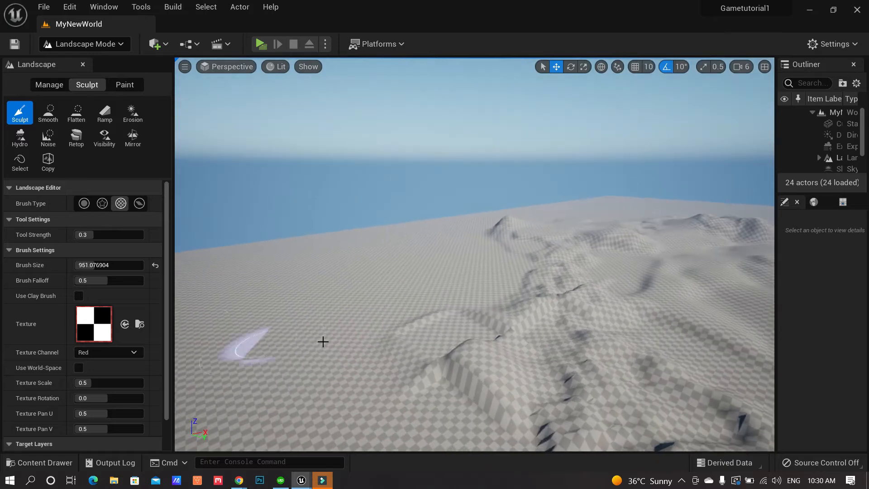
{"action": "left_click_drag", "start_coordinate": [389, 316], "coordinate": [456, 292]}
{"action": "mouse_move", "coordinate": [335, 372]}
{"action": "left_mouse_down"}
{"action": "mouse_move", "coordinate": [473, 403]}
{"action": "mouse_move", "coordinate": [461, 375]}
{"action": "left_mouse_up"}
{"action": "mouse_move", "coordinate": [411, 358]}
{"action": "right_mouse_down"}
{"action": "mouse_move", "coordinate": [725, 308]}
{"action": "mouse_move", "coordinate": [372, 357]}
{"action": "right_mouse_up"}
{"action": "left_click_drag", "start_coordinate": [372, 358], "coordinate": [319, 414]}
{"action": "mouse_move", "coordinate": [319, 414]}
{"action": "right_mouse_down"}
{"action": "mouse_move", "coordinate": [521, 393]}
{"action": "mouse_move", "coordinate": [352, 324]}
{"action": "right_mouse_up"}
{"action": "mouse_move", "coordinate": [351, 324]}
{"action": "left_mouse_down"}
{"action": "mouse_move", "coordinate": [440, 281]}
{"action": "mouse_move", "coordinate": [389, 355]}
{"action": "left_mouse_up"}
Paint more patterned strokes from new angles to extend the row of blocky ridges
{"action": "right_click_drag", "start_coordinate": [481, 360], "coordinate": [385, 353]}
{"action": "mouse_move", "coordinate": [563, 297]}
{"action": "left_mouse_down"}
{"action": "mouse_move", "coordinate": [487, 367]}
{"action": "mouse_move", "coordinate": [631, 357]}
{"action": "mouse_move", "coordinate": [626, 349]}
{"action": "left_mouse_up"}
{"action": "right_click_drag", "start_coordinate": [626, 349], "coordinate": [598, 348]}
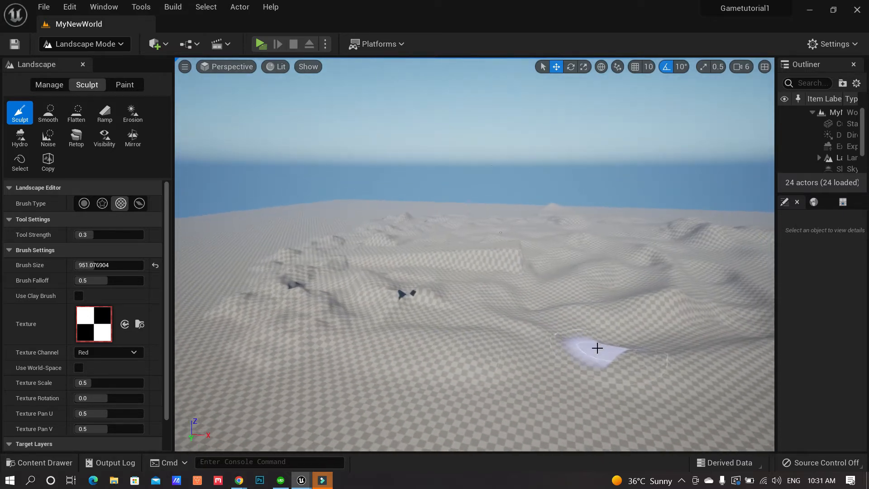
{"action": "left_click_drag", "start_coordinate": [597, 348], "coordinate": [436, 349]}
{"action": "left_click_drag", "start_coordinate": [645, 390], "coordinate": [645, 386]}
{"action": "right_click_drag", "start_coordinate": [645, 384], "coordinate": [683, 381]}
{"action": "left_click_drag", "start_coordinate": [384, 392], "coordinate": [599, 360]}
{"action": "right_click_drag", "start_coordinate": [600, 359], "coordinate": [555, 358]}
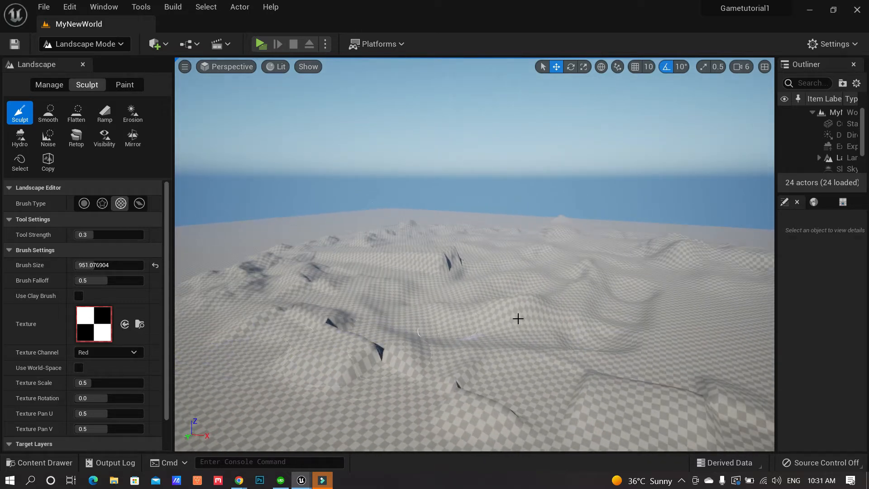
{"action": "right_click_drag", "start_coordinate": [609, 318], "coordinate": [575, 333]}
{"action": "mouse_move", "coordinate": [609, 329]}
{"action": "left_mouse_down"}
{"action": "mouse_move", "coordinate": [297, 306]}
{"action": "mouse_move", "coordinate": [273, 289]}
{"action": "mouse_move", "coordinate": [367, 354]}
{"action": "mouse_move", "coordinate": [452, 382]}
{"action": "mouse_move", "coordinate": [627, 376]}
{"action": "mouse_move", "coordinate": [651, 366]}
{"action": "left_mouse_up"}
{"action": "right_click_drag", "start_coordinate": [652, 366], "coordinate": [679, 365]}
{"action": "mouse_move", "coordinate": [534, 362]}
{"action": "left_mouse_down"}
{"action": "mouse_move", "coordinate": [478, 307]}
{"action": "mouse_move", "coordinate": [388, 417]}
{"action": "mouse_move", "coordinate": [588, 376]}
{"action": "mouse_move", "coordinate": [501, 291]}
{"action": "left_mouse_up"}
{"action": "right_click_drag", "start_coordinate": [631, 336], "coordinate": [601, 335]}
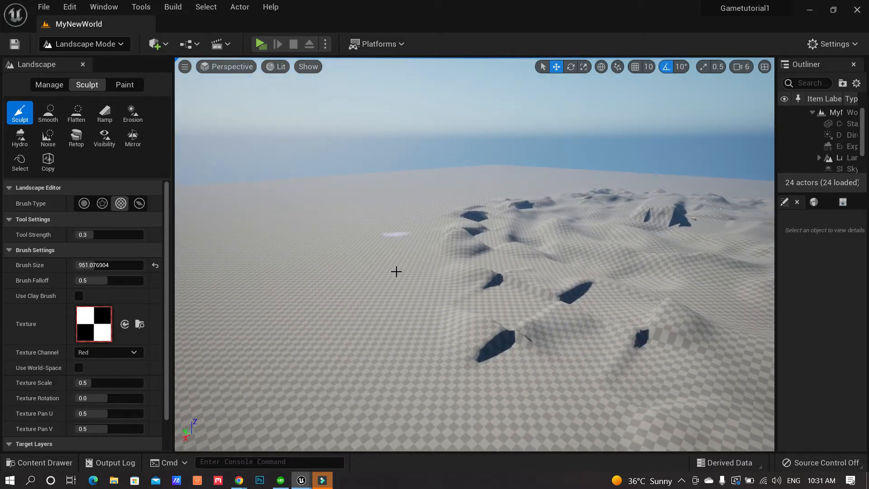
Bring up the Landscape Technical Guide in Chrome and scroll to the Recommended Landscape Sizes table
{"action": "mouse_move", "coordinate": [239, 483]}
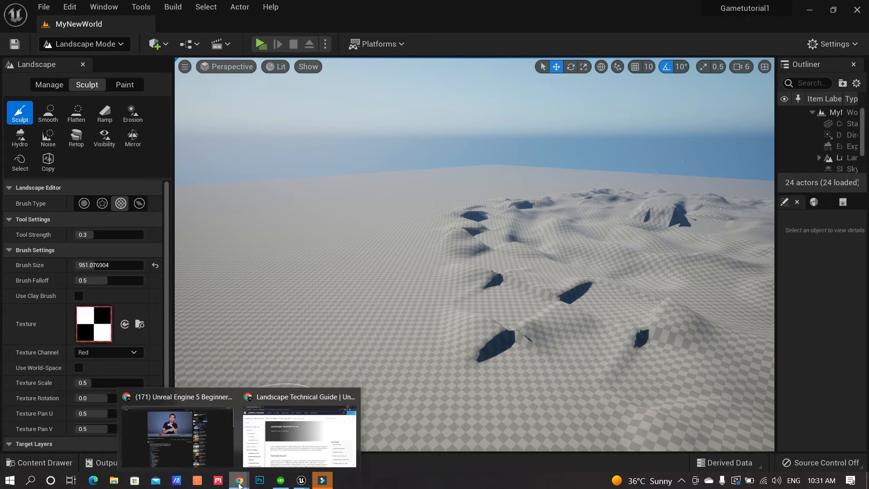
{"action": "left_click", "coordinate": [284, 439]}
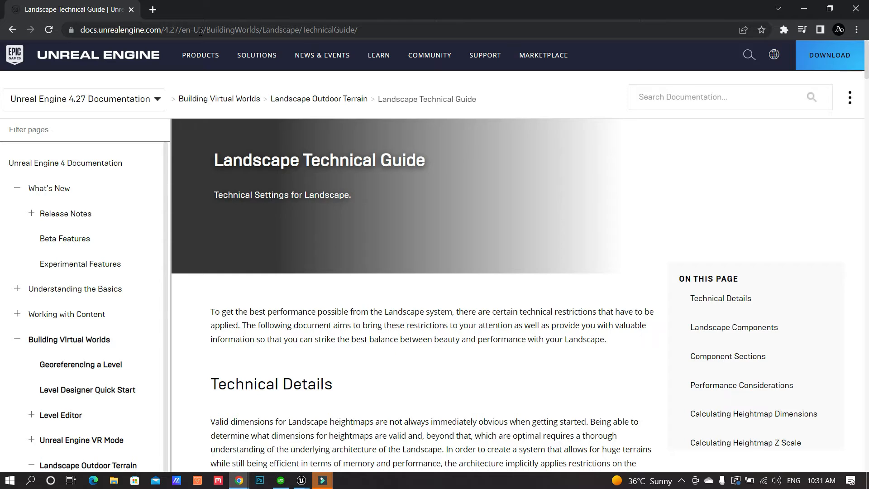
{"action": "scroll", "coordinate": [422, 370], "scroll_direction": "down", "scroll_amount": 10}
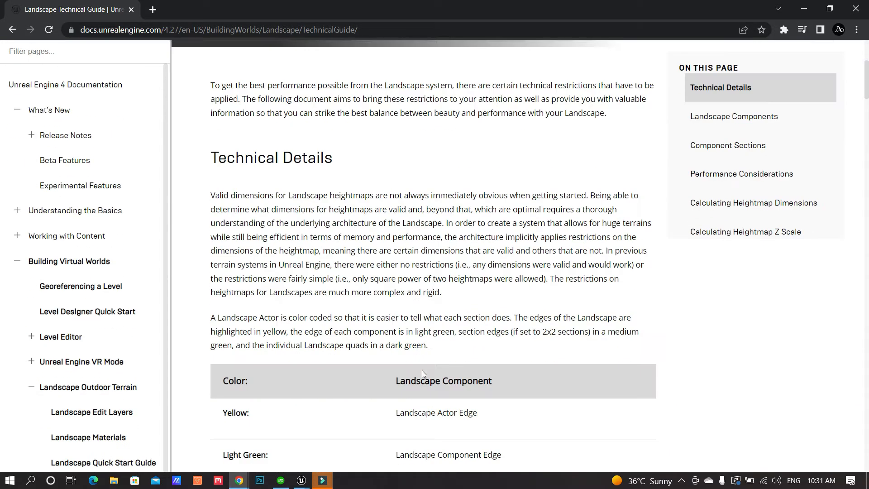
{"action": "scroll", "coordinate": [422, 371], "scroll_direction": "down", "scroll_amount": 20}
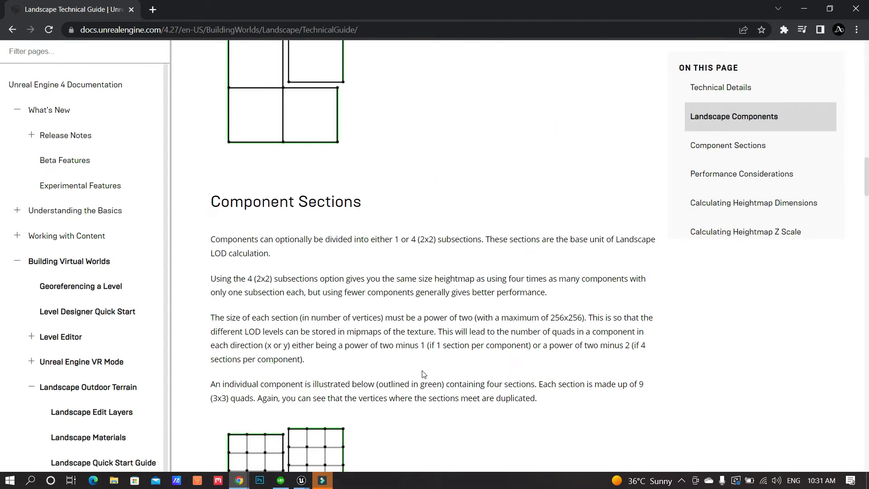
{"action": "scroll", "coordinate": [421, 372], "scroll_direction": "down", "scroll_amount": 20}
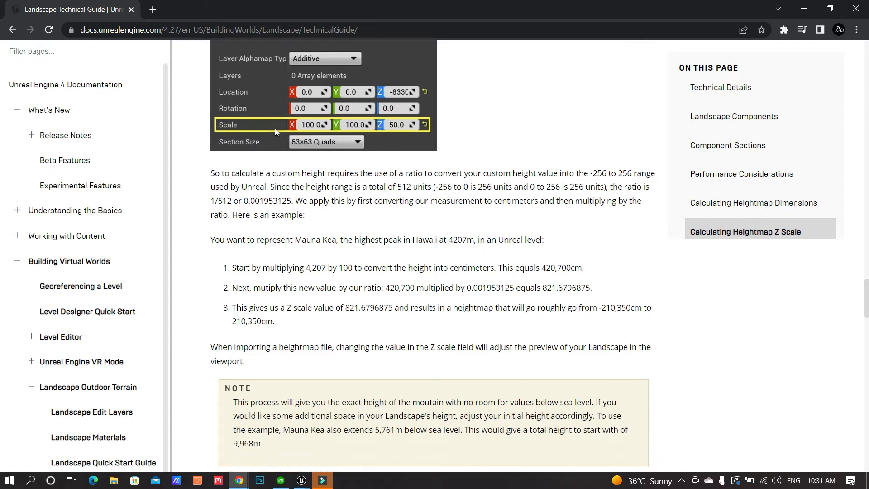
{"action": "scroll", "coordinate": [460, 270], "scroll_direction": "down", "scroll_amount": 10}
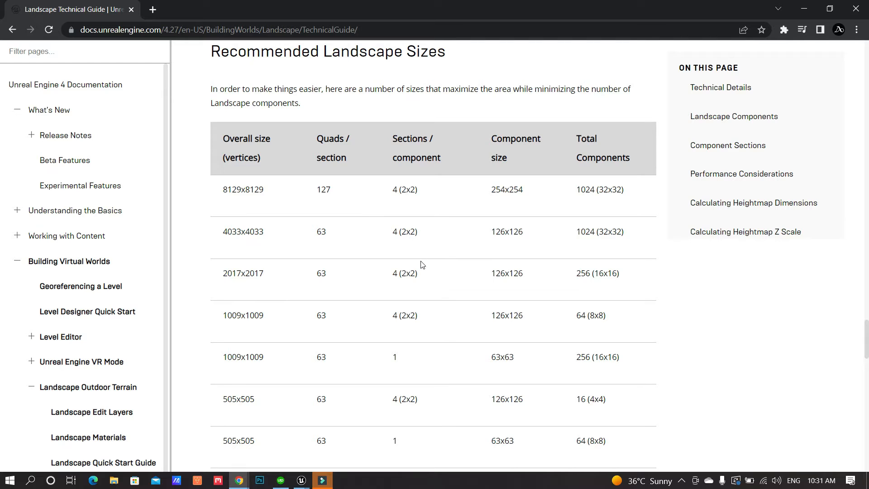
{"action": "scroll", "coordinate": [429, 288], "scroll_direction": "down", "scroll_amount": 5}
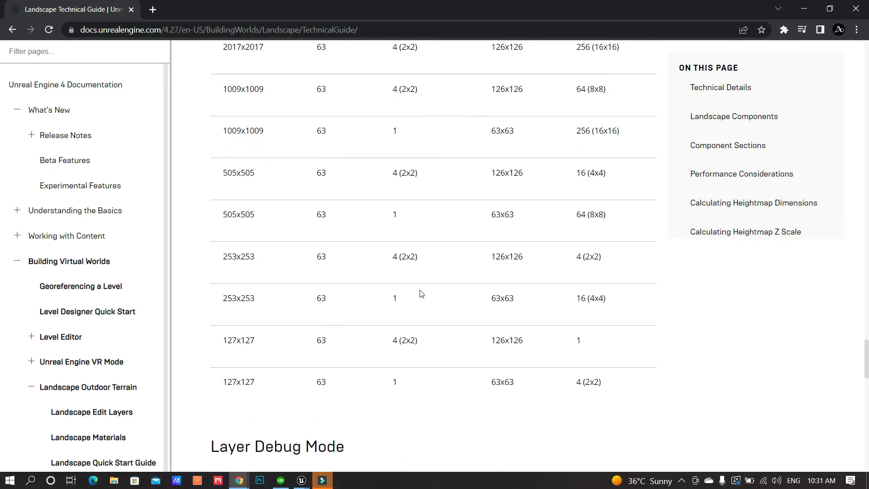
{"action": "scroll", "coordinate": [422, 251], "scroll_direction": "up", "scroll_amount": 4}
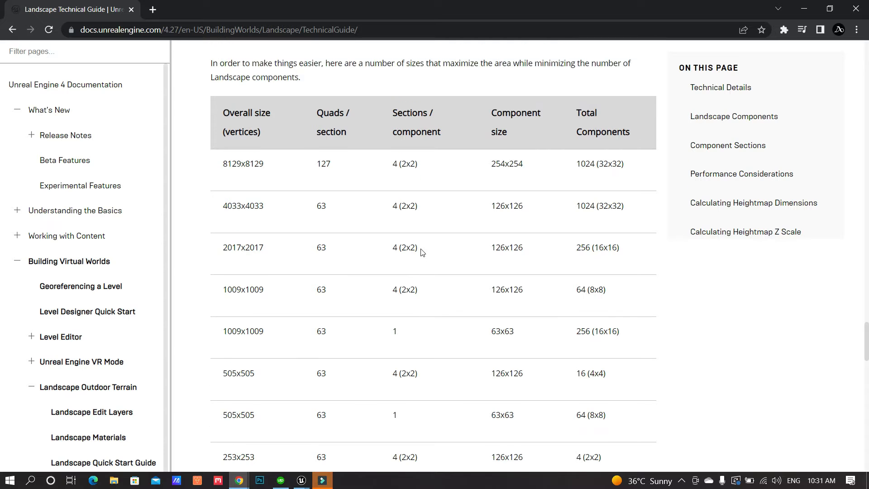
{"action": "scroll", "coordinate": [421, 251], "scroll_direction": "up", "scroll_amount": 1}
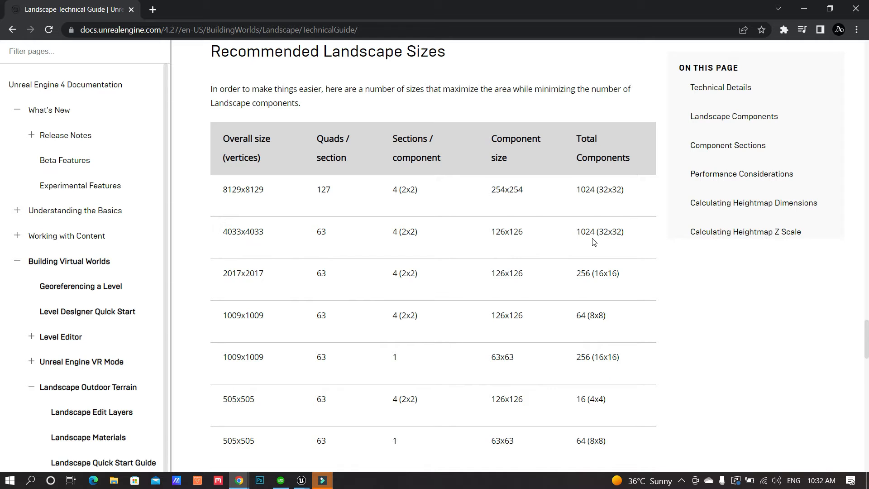
Return to the editor and raise new bumps across the terrain with the Sculpt brush
{"action": "left_click", "coordinate": [802, 10]}
{"action": "mouse_move", "coordinate": [527, 264]}
{"action": "right_mouse_down"}
{"action": "mouse_move", "coordinate": [473, 276]}
{"action": "mouse_move", "coordinate": [539, 263]}
{"action": "mouse_move", "coordinate": [647, 279]}
{"action": "mouse_move", "coordinate": [675, 294]}
{"action": "mouse_move", "coordinate": [515, 258]}
{"action": "right_mouse_up"}
{"action": "key", "text": "w"}
{"action": "left_click_drag", "start_coordinate": [516, 258], "coordinate": [281, 297]}
{"action": "mouse_move", "coordinate": [281, 297]}
{"action": "right_mouse_down"}
{"action": "mouse_move", "coordinate": [301, 328]}
{"action": "mouse_move", "coordinate": [421, 291]}
{"action": "right_mouse_up"}
{"action": "left_click_drag", "start_coordinate": [421, 290], "coordinate": [501, 312]}
{"action": "right_click_drag", "start_coordinate": [501, 313], "coordinate": [496, 310]}
{"action": "mouse_move", "coordinate": [496, 311]}
{"action": "left_mouse_down"}
{"action": "mouse_move", "coordinate": [388, 258]}
{"action": "mouse_move", "coordinate": [417, 314]}
{"action": "left_mouse_up"}
Sculpt more mounds and fill in the dark crevasses in the foreground terrain
{"action": "mouse_move", "coordinate": [417, 314]}
{"action": "right_mouse_down"}
{"action": "mouse_move", "coordinate": [435, 289]}
{"action": "mouse_move", "coordinate": [418, 317]}
{"action": "right_mouse_up"}
{"action": "mouse_move", "coordinate": [418, 317]}
{"action": "left_mouse_down"}
{"action": "mouse_move", "coordinate": [512, 332]}
{"action": "mouse_move", "coordinate": [496, 300]}
{"action": "mouse_move", "coordinate": [531, 266]}
{"action": "left_mouse_up"}
{"action": "right_click_drag", "start_coordinate": [596, 244], "coordinate": [615, 235]}
{"action": "left_click_drag", "start_coordinate": [596, 244], "coordinate": [541, 248]}
{"action": "right_click_drag", "start_coordinate": [541, 248], "coordinate": [514, 242]}
{"action": "left_click_drag", "start_coordinate": [513, 242], "coordinate": [485, 304]}
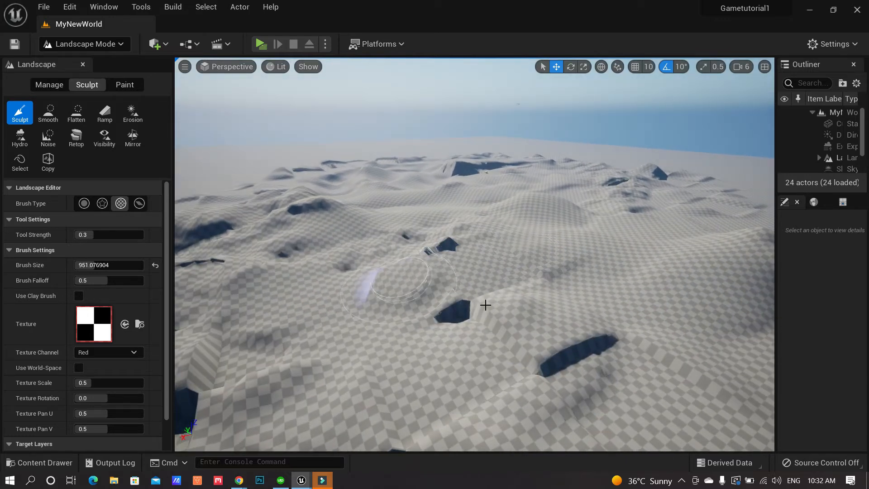
Stop the screen recording from the system tray
{"action": "left_click", "coordinate": [682, 481]}
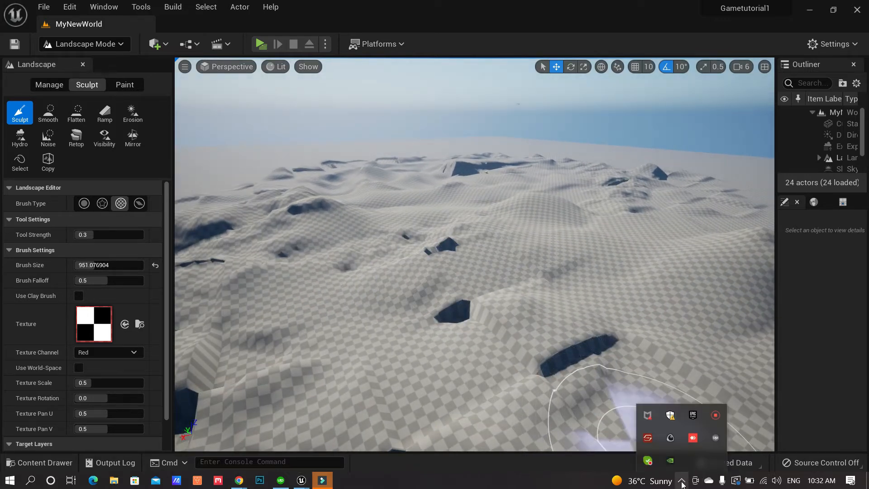
{"action": "left_click", "coordinate": [716, 416]}
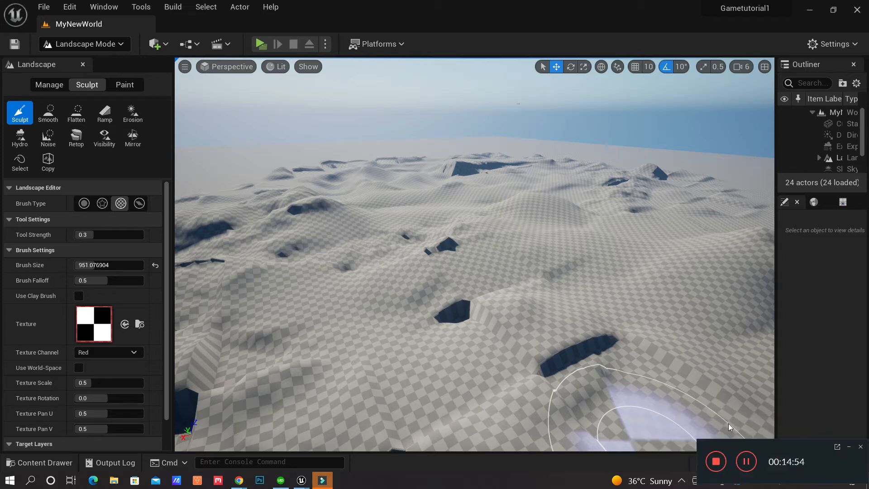
{"action": "left_click", "coordinate": [715, 461]}
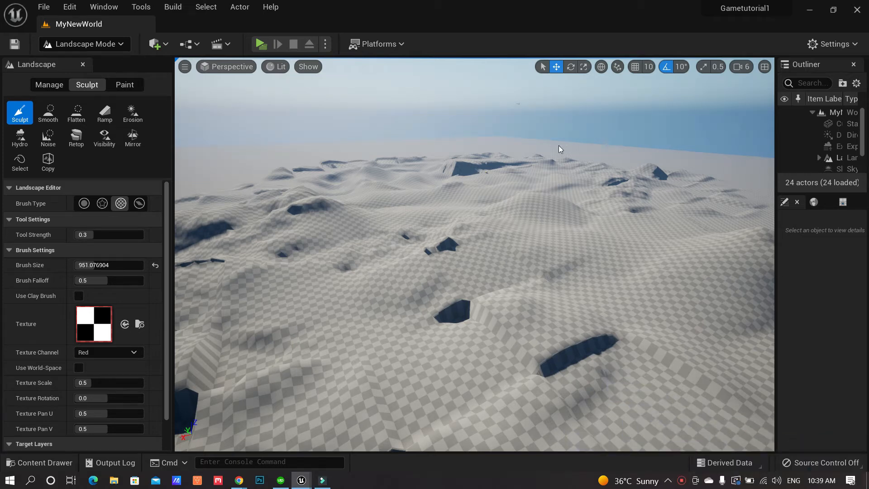
Switch the editor from Landscape mode to Select Mode and look over the sculpted terrain
{"action": "left_click", "coordinate": [119, 44]}
{"action": "left_click", "coordinate": [107, 60]}
{"action": "right_click_drag", "start_coordinate": [405, 234], "coordinate": [418, 224]}
{"action": "mouse_move", "coordinate": [398, 247]}
{"action": "left_mouse_down"}
{"action": "mouse_move", "coordinate": [348, 245]}
{"action": "mouse_move", "coordinate": [338, 233]}
{"action": "mouse_move", "coordinate": [402, 251]}
{"action": "mouse_move", "coordinate": [403, 242]}
{"action": "mouse_move", "coordinate": [395, 245]}
{"action": "left_mouse_up"}
{"action": "right_click_drag", "start_coordinate": [395, 245], "coordinate": [450, 252]}
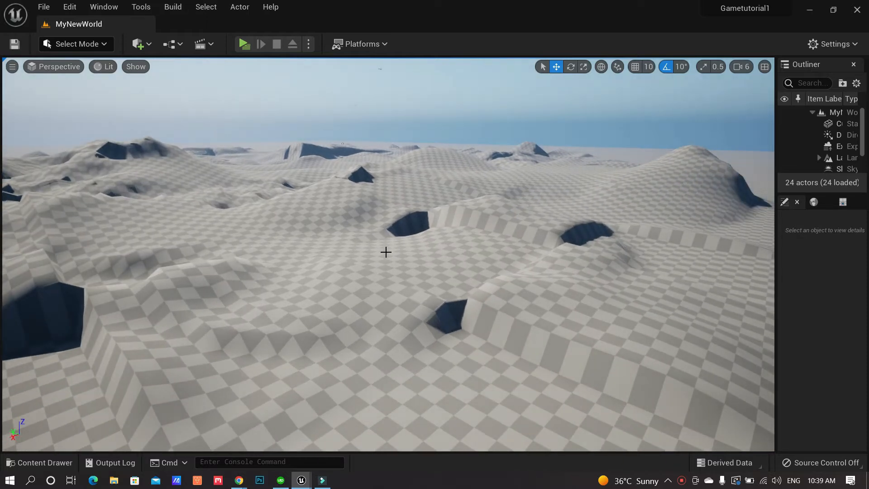
{"action": "right_click_drag", "start_coordinate": [384, 254], "coordinate": [297, 266]}
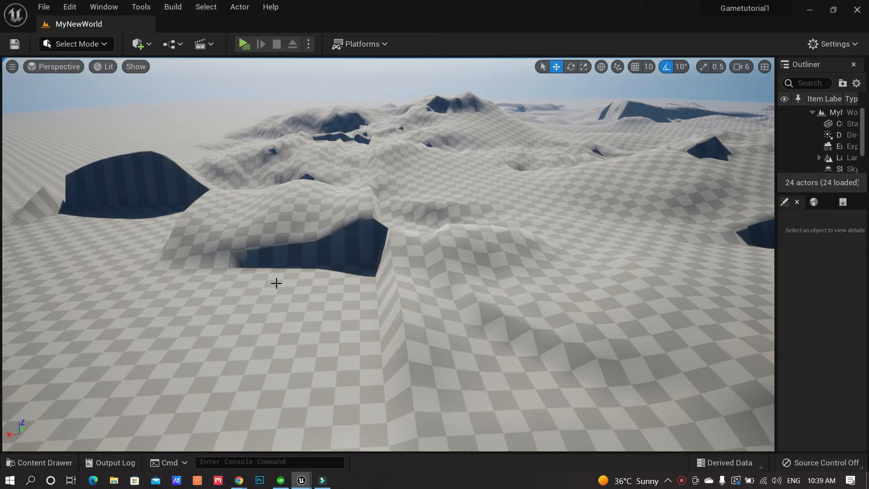
Open the Content Drawer, collapse StarterContent and open the TutorialGameDevelopment folder
{"action": "left_click", "coordinate": [51, 464]}
{"action": "left_click_drag", "start_coordinate": [142, 411], "coordinate": [142, 379]}
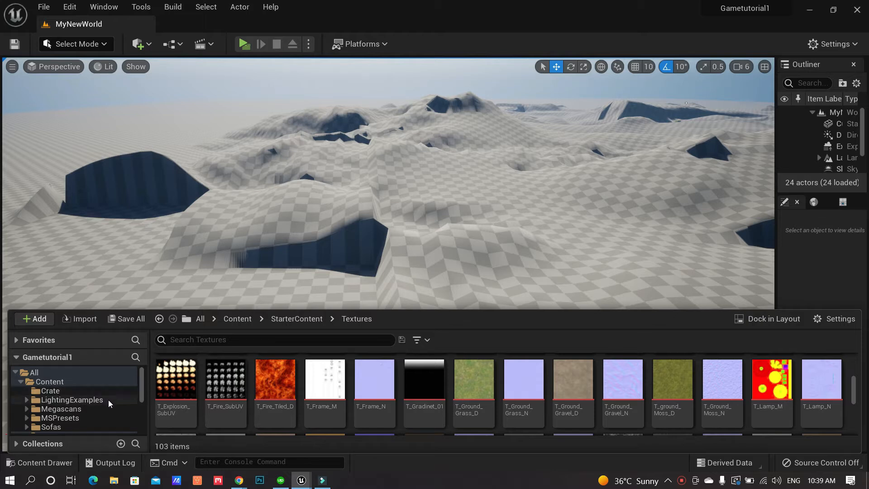
{"action": "scroll", "coordinate": [108, 400], "scroll_direction": "down", "scroll_amount": 1}
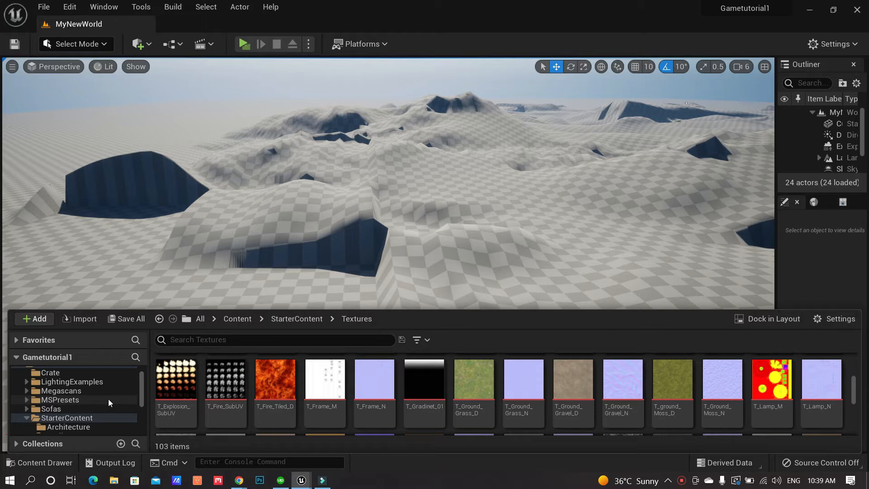
{"action": "scroll", "coordinate": [111, 410], "scroll_direction": "up", "scroll_amount": 1}
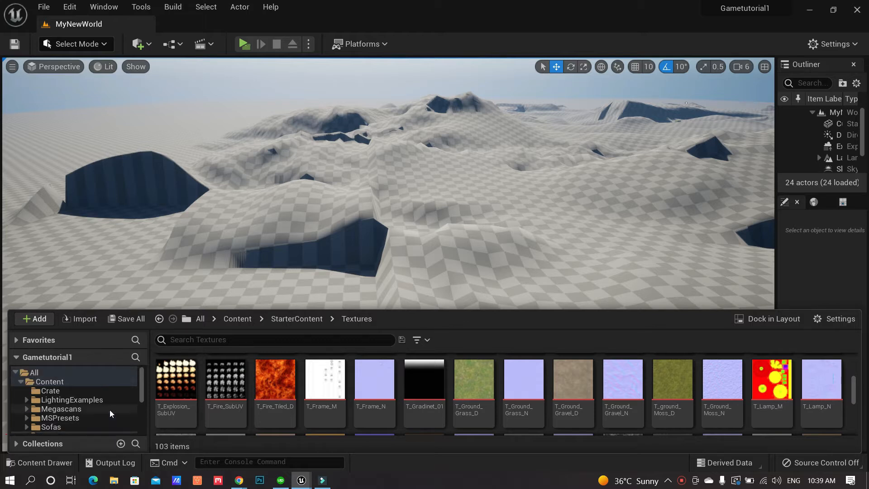
{"action": "scroll", "coordinate": [106, 410], "scroll_direction": "down", "scroll_amount": 1}
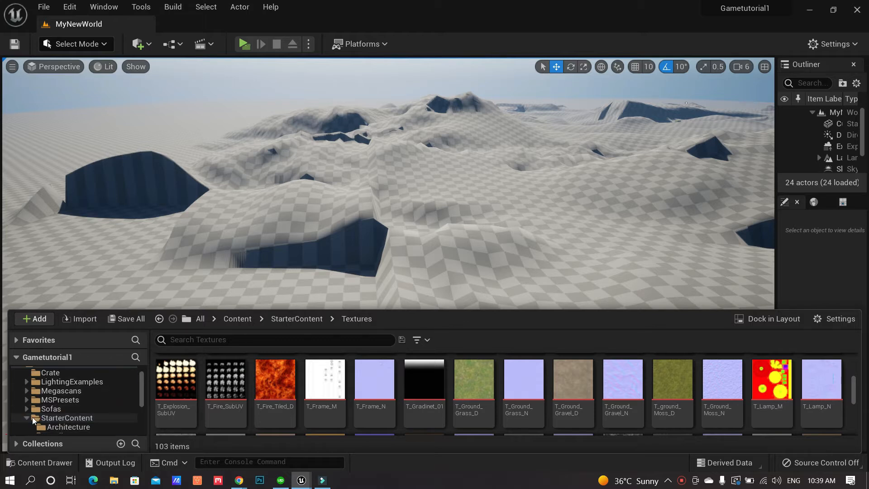
{"action": "double_click", "coordinate": [32, 417]}
{"action": "left_click", "coordinate": [68, 427]}
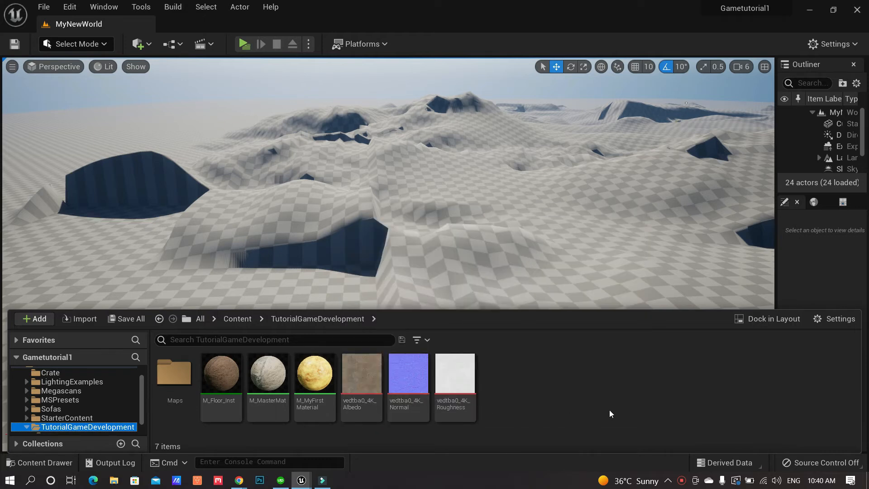
Create a material named LandScape_Mat and open it in the Material Editor docked beside the level
{"action": "right_click", "coordinate": [518, 391]}
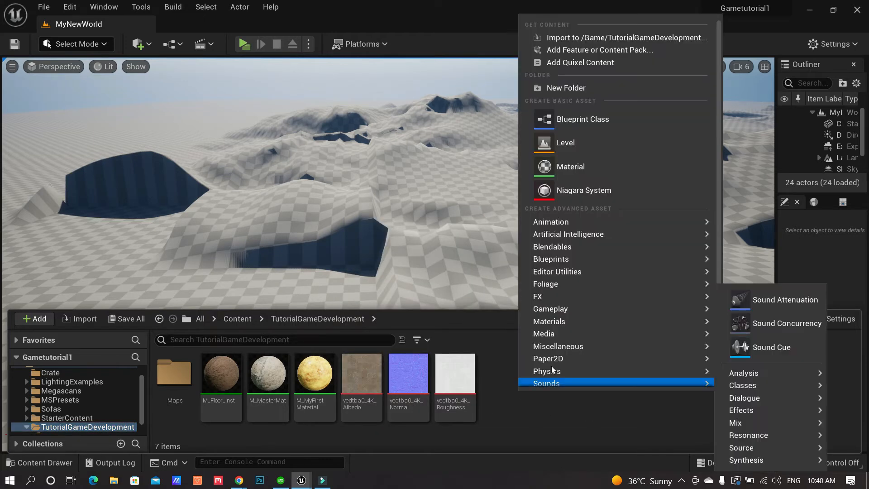
{"action": "left_click", "coordinate": [646, 170]}
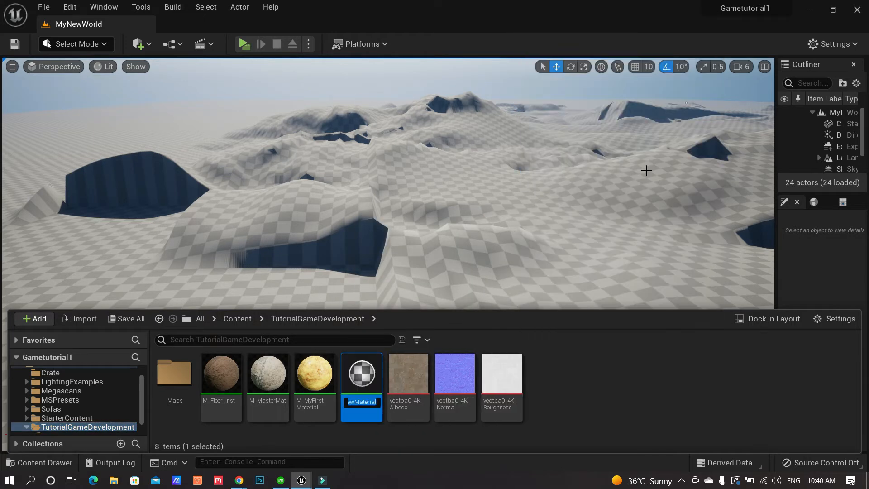
{"action": "type", "text": "LandScape_Ma"}
{"action": "key", "text": "Return"}
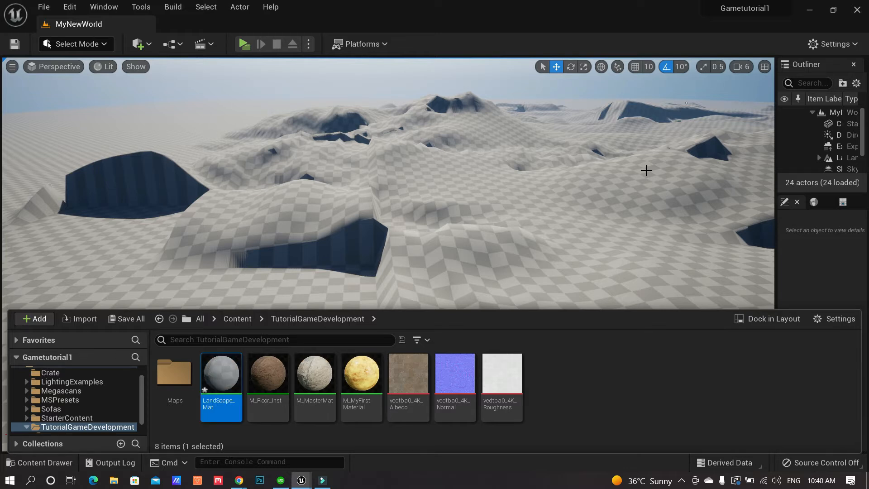
{"action": "double_click", "coordinate": [221, 366]}
{"action": "left_click_drag", "start_coordinate": [104, 24], "coordinate": [208, 28]}
Add a LandscapeLayerBlend node via a 'landsc' search and place it left of the result node
{"action": "scroll", "coordinate": [603, 182], "scroll_direction": "down", "scroll_amount": 2}
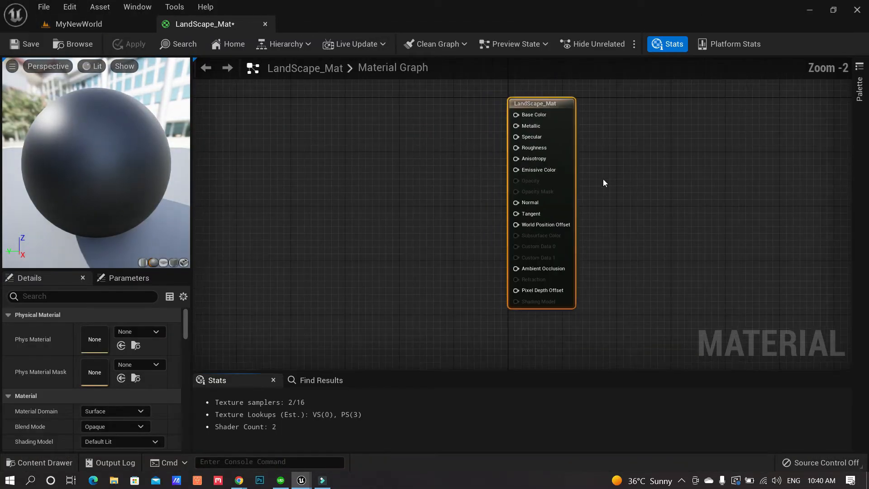
{"action": "left_click_drag", "start_coordinate": [562, 131], "coordinate": [589, 130]}
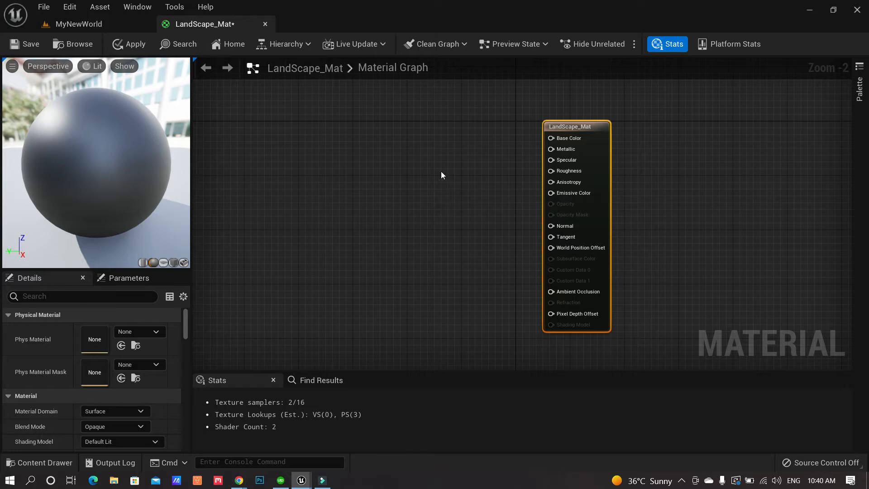
{"action": "right_click", "coordinate": [430, 161]}
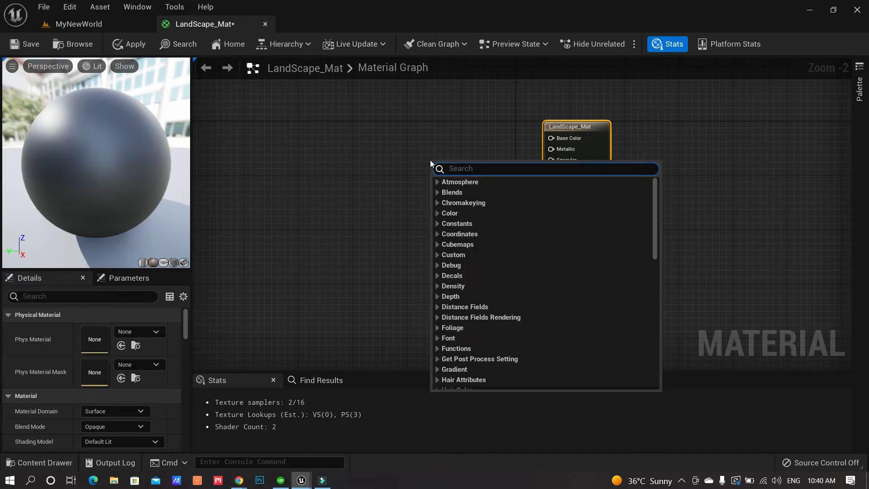
{"action": "type", "text": "landsc"}
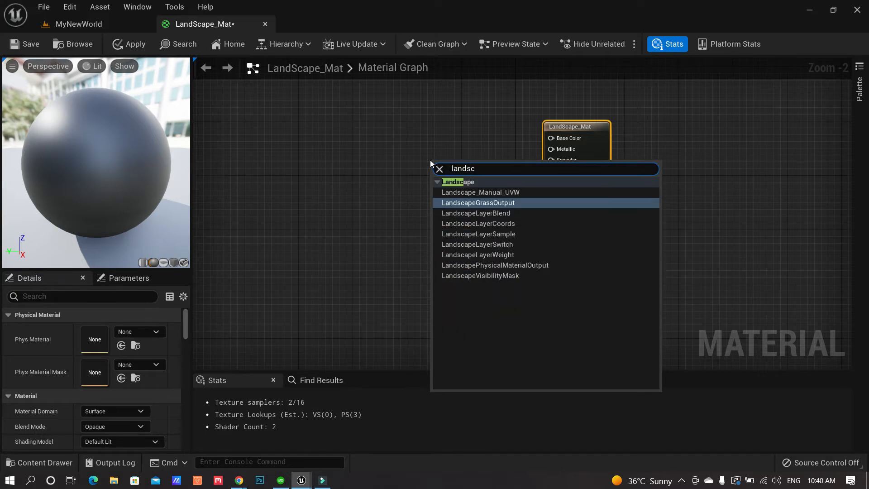
{"action": "left_click", "coordinate": [510, 214]}
{"action": "left_click_drag", "start_coordinate": [449, 166], "coordinate": [419, 138]}
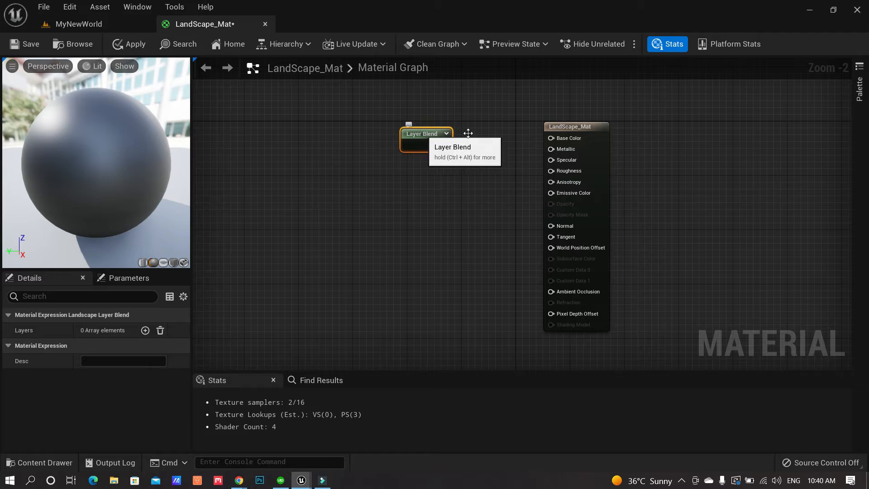
{"action": "left_click_drag", "start_coordinate": [562, 127], "coordinate": [563, 134]}
Add two layer entries to the Layer Blend node and expand Index [0] and Index [1]
{"action": "left_click", "coordinate": [429, 133]}
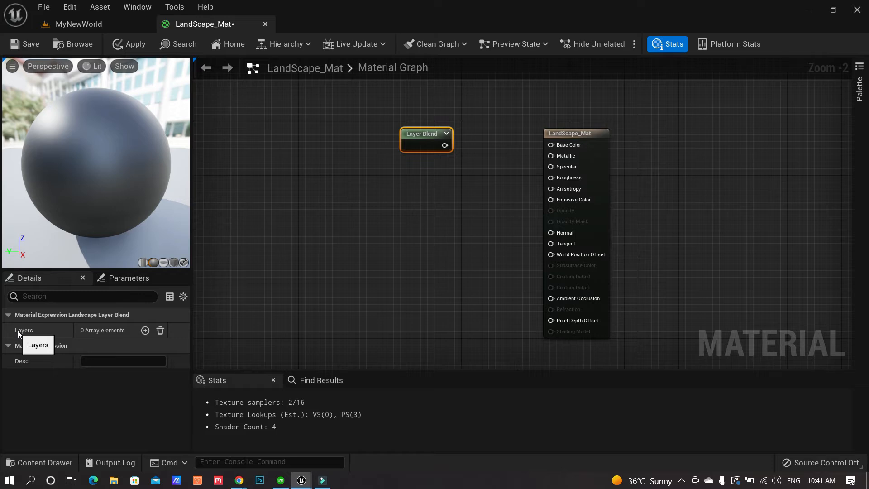
{"action": "left_click", "coordinate": [145, 331]}
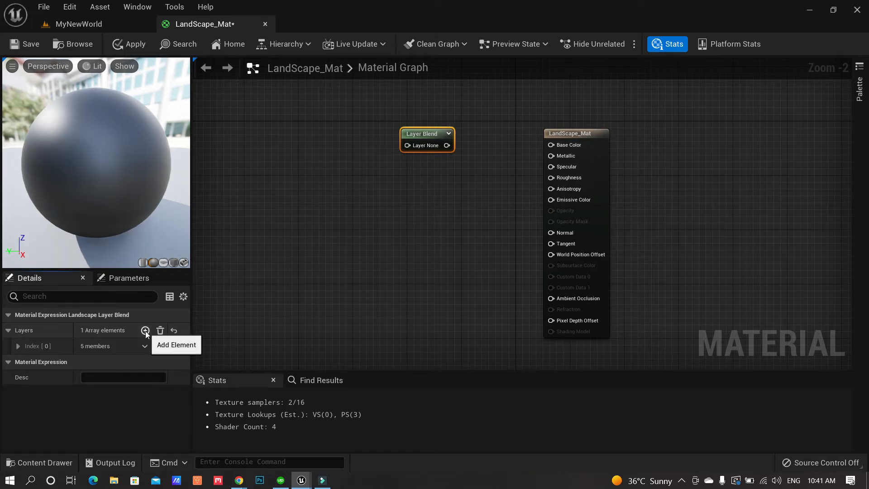
{"action": "left_click", "coordinate": [146, 330]}
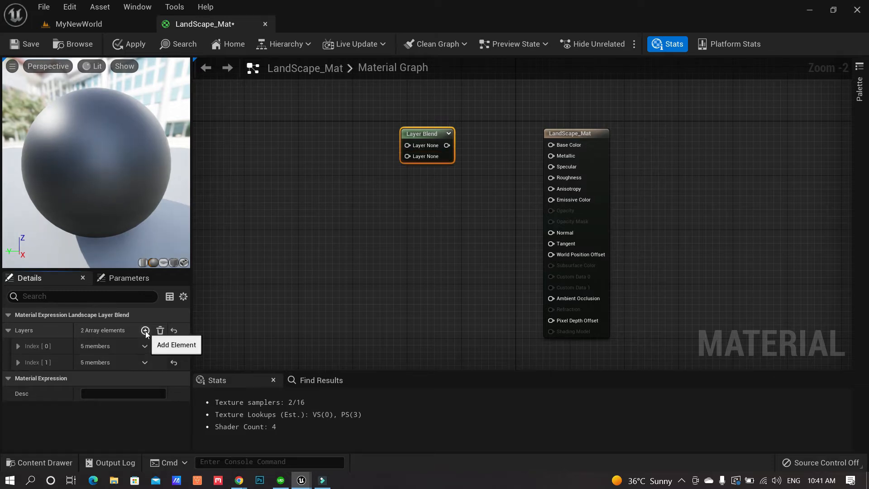
{"action": "left_click", "coordinate": [18, 346]}
{"action": "scroll", "coordinate": [29, 383], "scroll_direction": "down", "scroll_amount": 2}
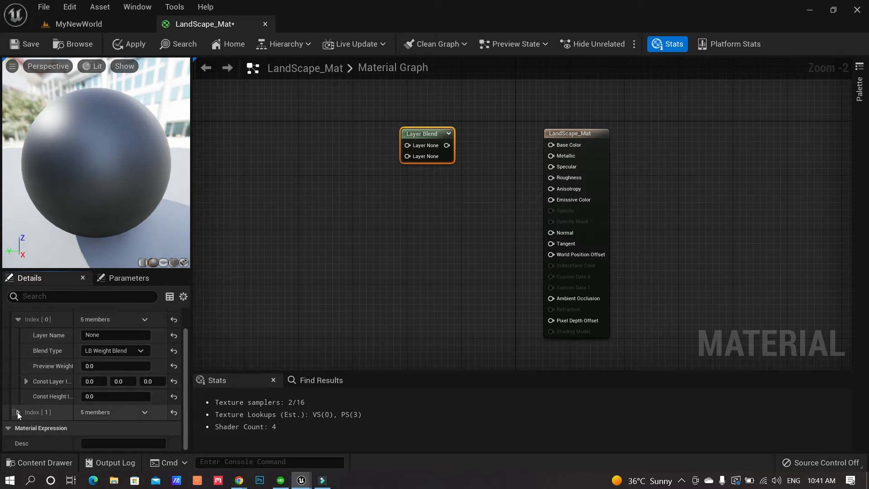
{"action": "left_click", "coordinate": [17, 411]}
{"action": "scroll", "coordinate": [51, 376], "scroll_direction": "down", "scroll_amount": 1}
{"action": "scroll", "coordinate": [51, 375], "scroll_direction": "up", "scroll_amount": 2}
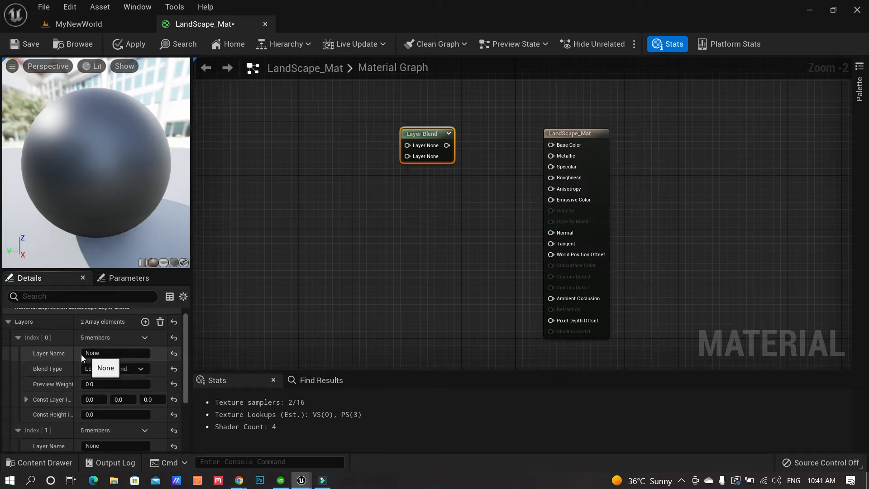
{"action": "scroll", "coordinate": [136, 363], "scroll_direction": "down", "scroll_amount": 1}
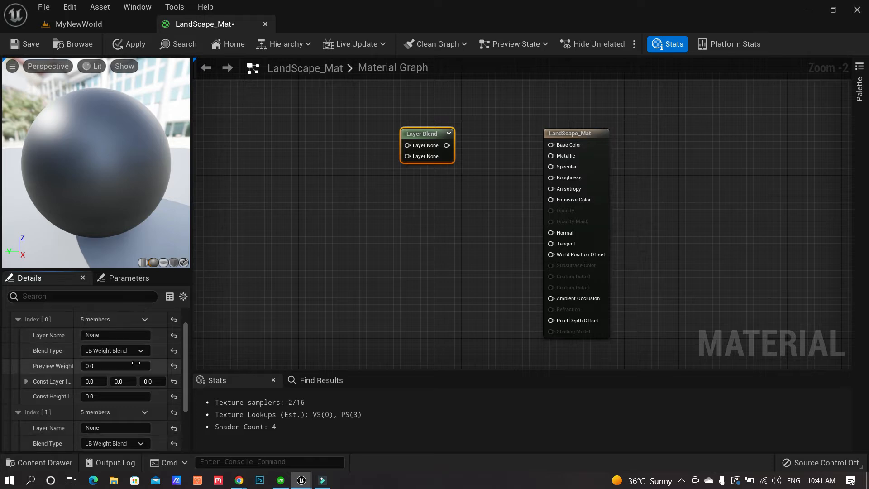
{"action": "scroll", "coordinate": [130, 407], "scroll_direction": "down", "scroll_amount": 2}
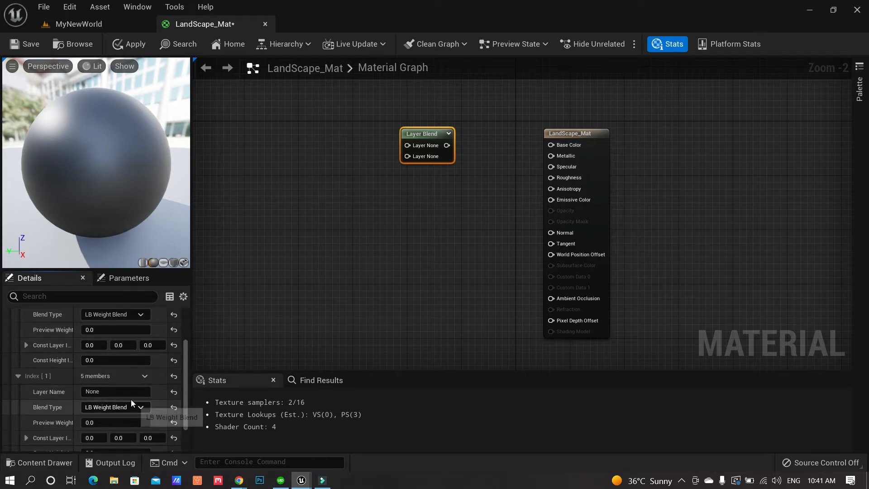
{"action": "scroll", "coordinate": [129, 394], "scroll_direction": "up", "scroll_amount": 3}
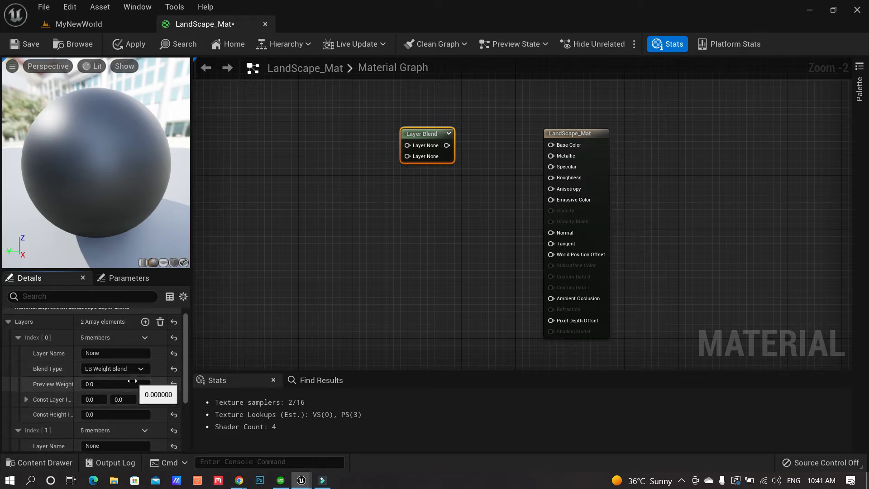
Open StarterContent > Textures in the Content Drawer and select the T_Ground_Grass_D texture
{"action": "left_click", "coordinate": [47, 463]}
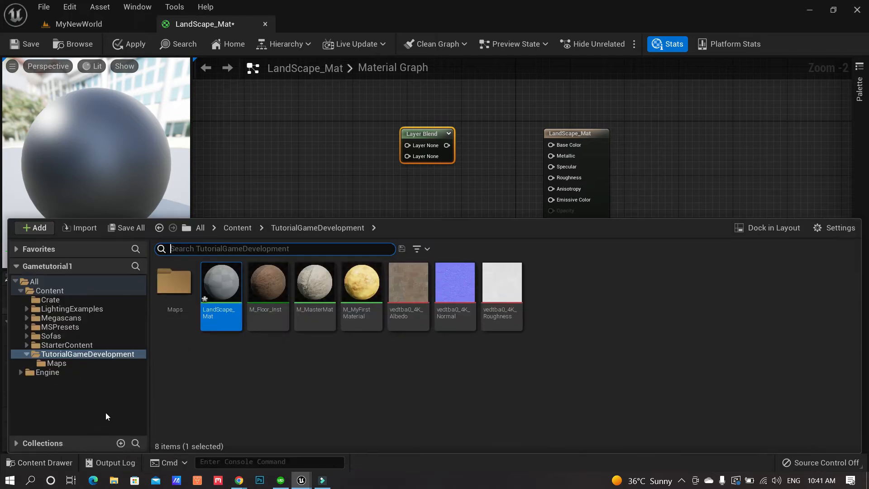
{"action": "left_click", "coordinate": [68, 346]}
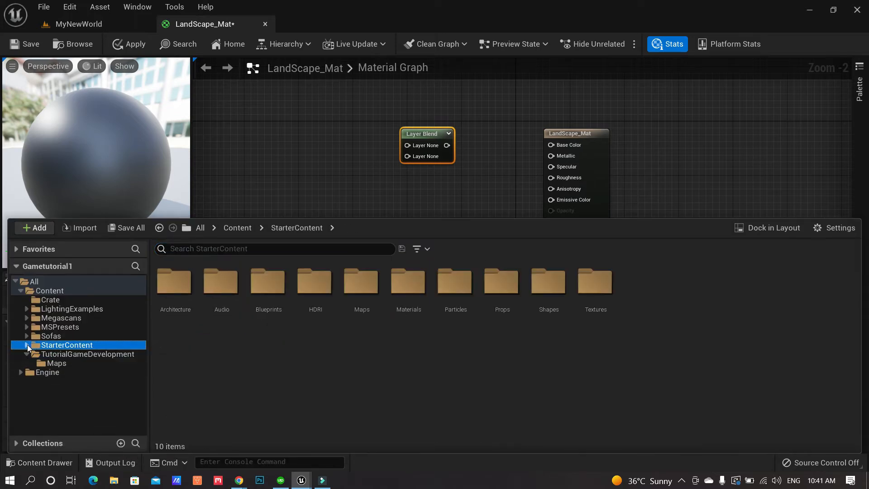
{"action": "left_click", "coordinate": [27, 345]}
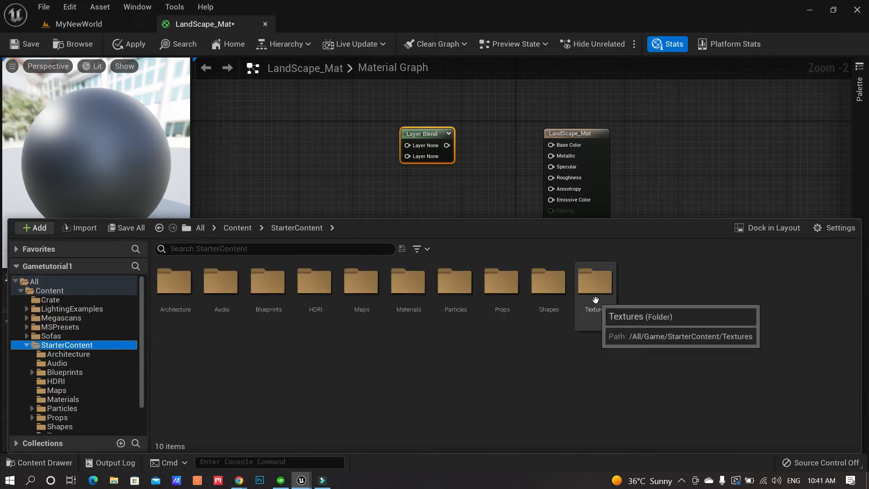
{"action": "double_click", "coordinate": [590, 290]}
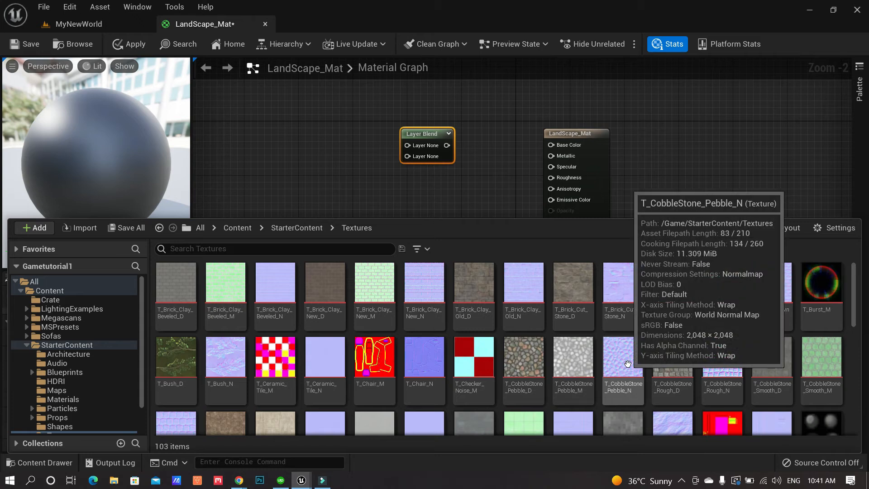
{"action": "scroll", "coordinate": [615, 365], "scroll_direction": "down", "scroll_amount": 2}
{"action": "scroll", "coordinate": [615, 365], "scroll_direction": "down", "scroll_amount": 2}
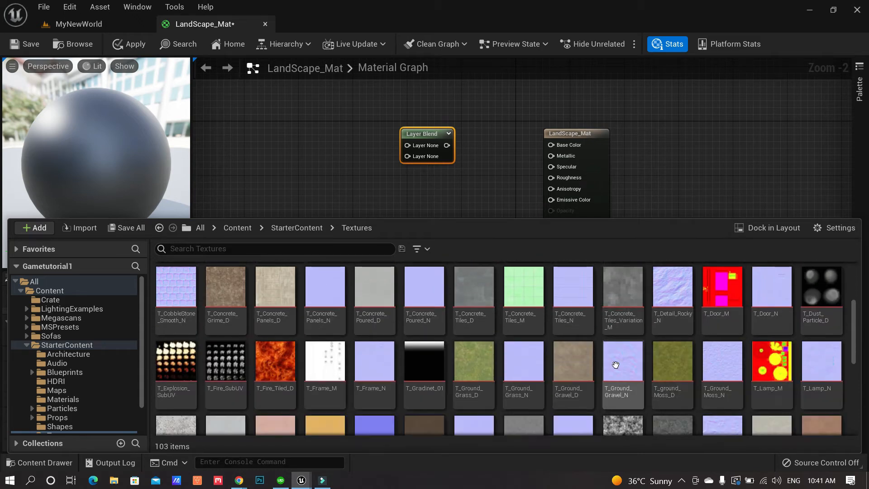
{"action": "left_click", "coordinate": [477, 366]}
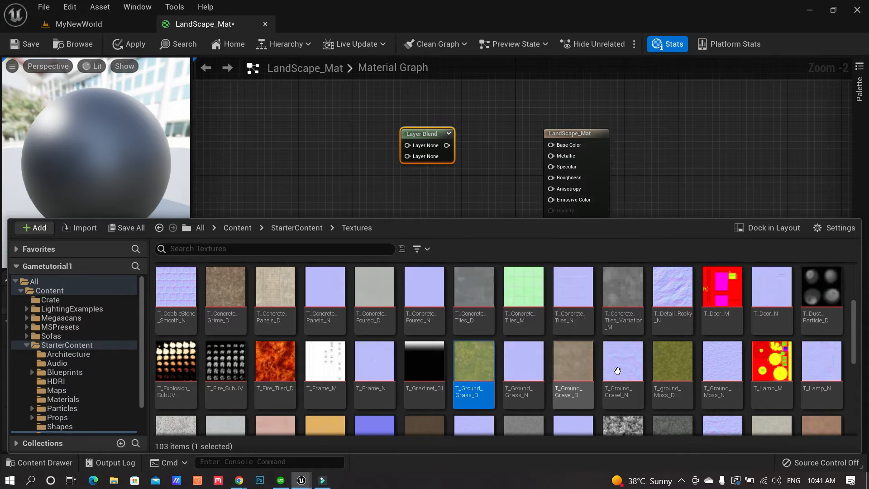
{"action": "scroll", "coordinate": [674, 368], "scroll_direction": "down", "scroll_amount": 1}
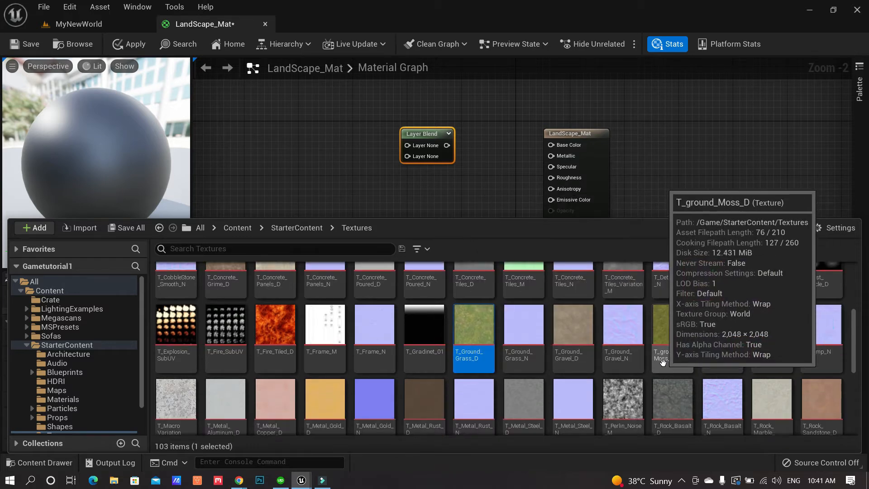
{"action": "scroll", "coordinate": [823, 399], "scroll_direction": "down", "scroll_amount": 1}
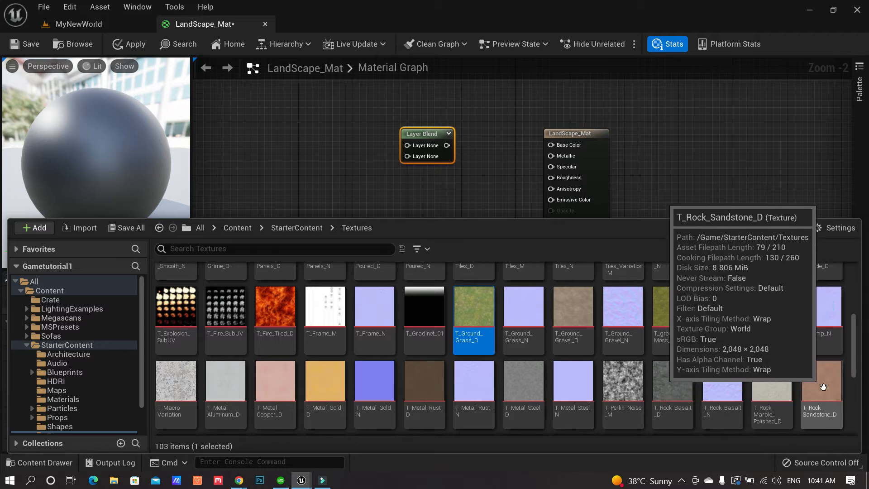
{"action": "scroll", "coordinate": [823, 387], "scroll_direction": "up", "scroll_amount": 2}
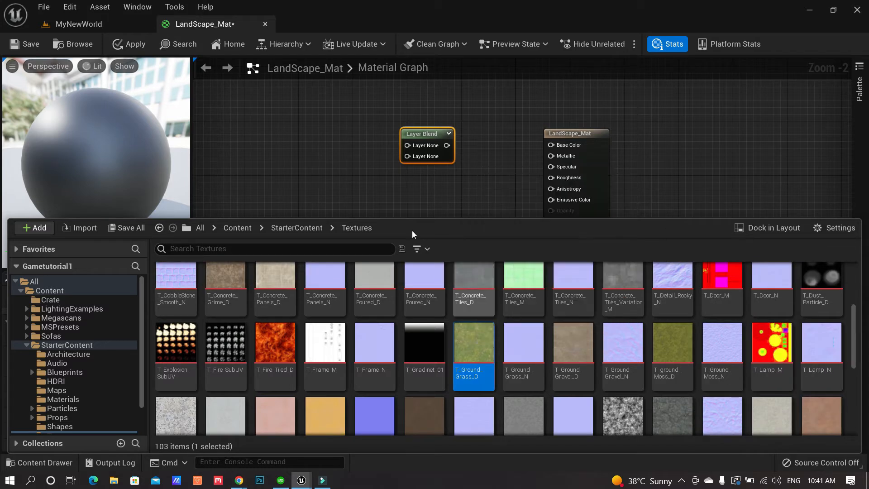
Set the Layer Blend's Index 0 layer name to Grass and Index 1 to Stones
{"action": "left_click", "coordinate": [423, 131]}
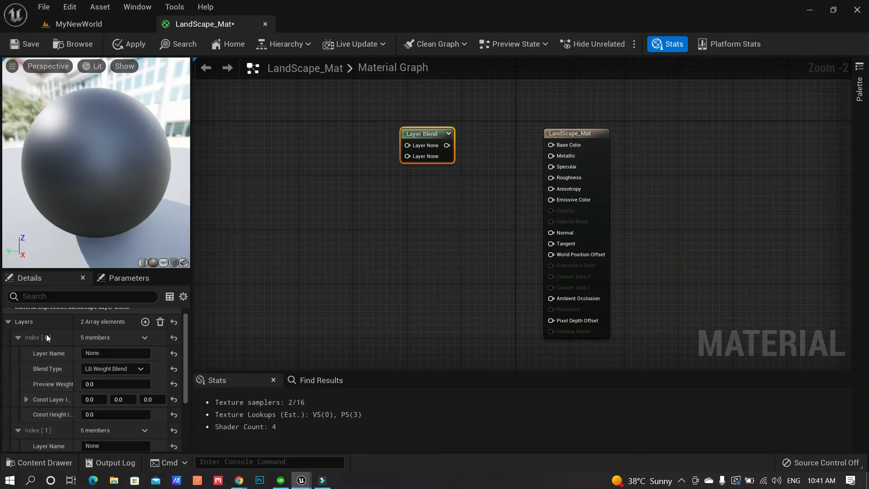
{"action": "left_click", "coordinate": [114, 353]}
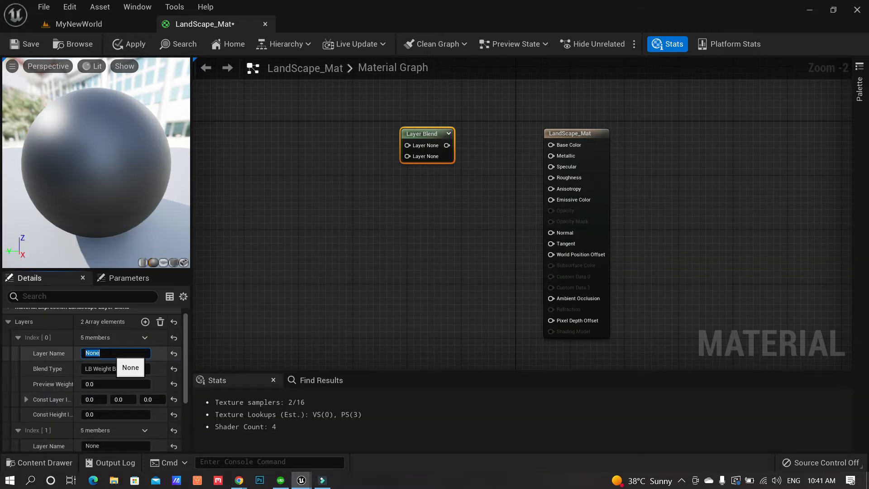
{"action": "type", "text": "Grass"}
{"action": "key", "text": "Return"}
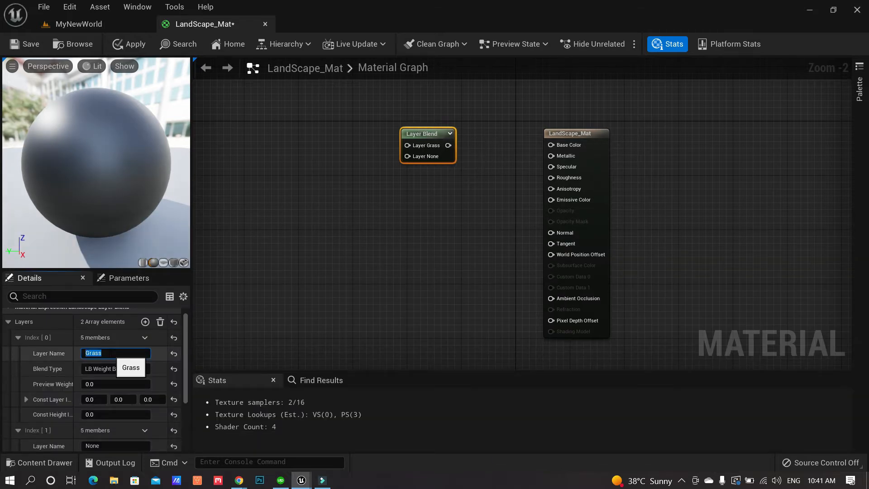
{"action": "scroll", "coordinate": [123, 375], "scroll_direction": "down", "scroll_amount": 3}
{"action": "left_click", "coordinate": [120, 392]}
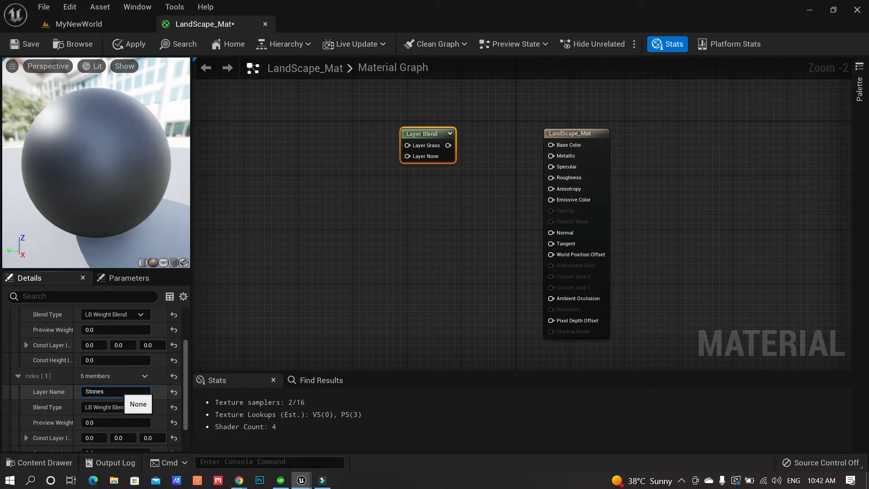
{"action": "key", "text": "Return"}
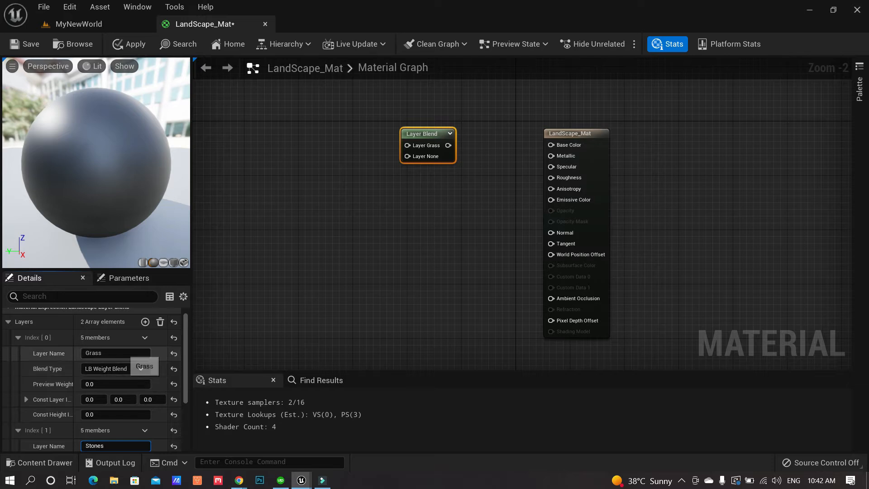
{"action": "scroll", "coordinate": [113, 405], "scroll_direction": "down", "scroll_amount": 3}
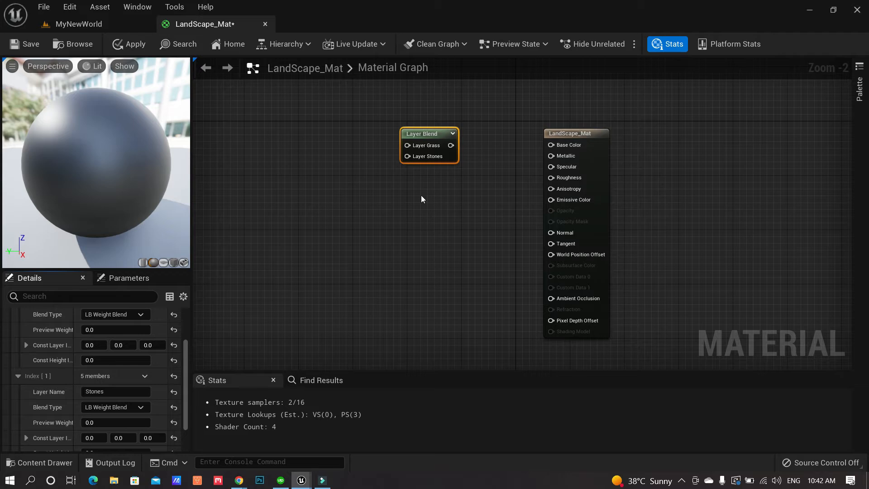
Drag T_Ground_Grass_D and T_Rock_Sandstone_D from the Content Drawer into the material graph
{"action": "left_click", "coordinate": [57, 462]}
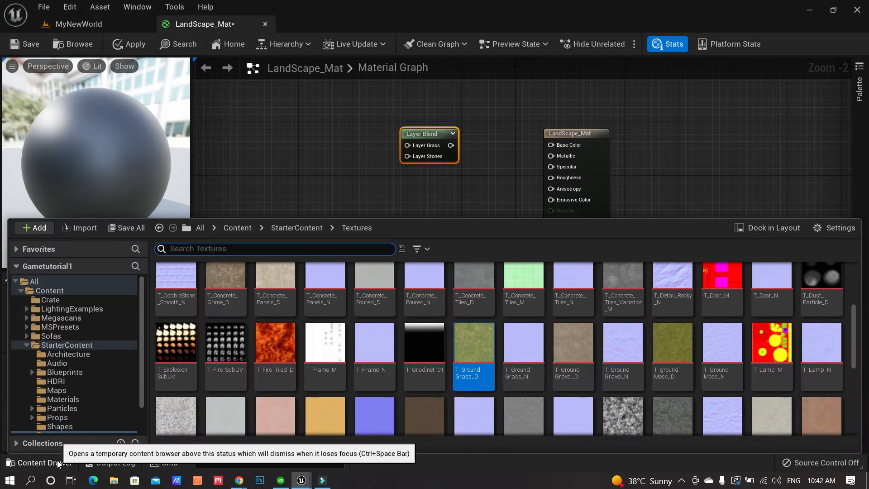
{"action": "left_click", "coordinate": [476, 345]}
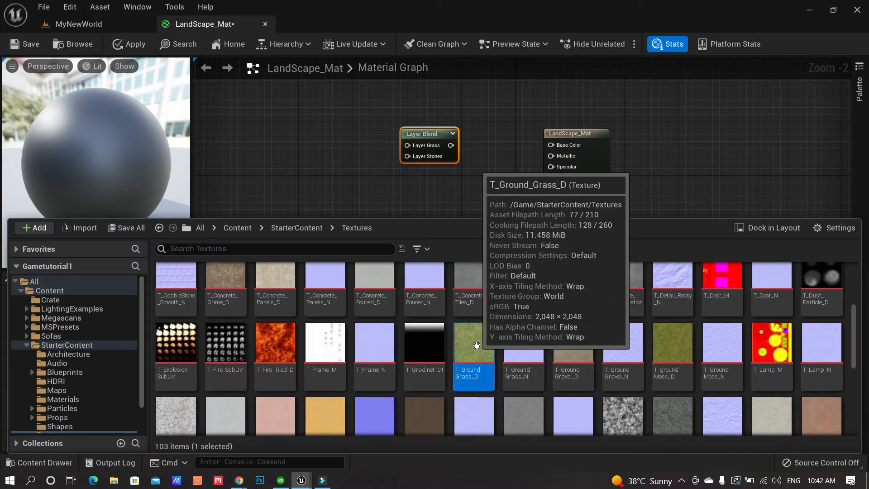
{"action": "left_click_drag", "start_coordinate": [476, 345], "coordinate": [317, 127]}
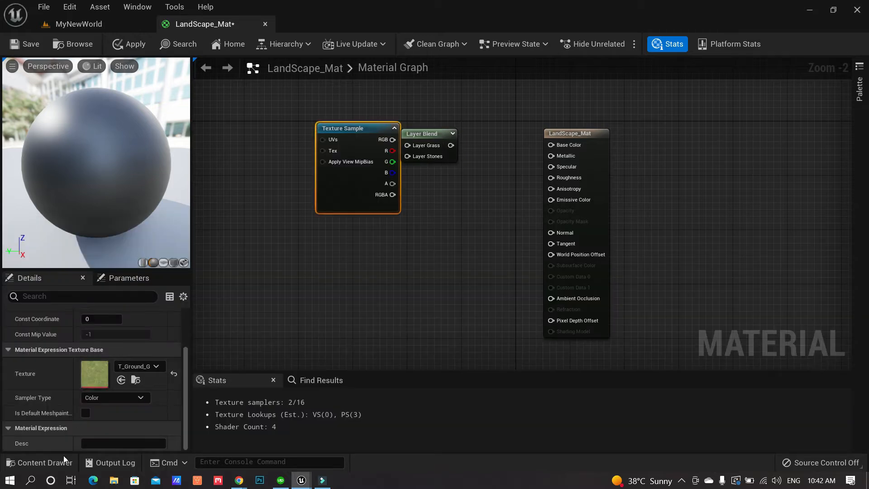
{"action": "left_click", "coordinate": [59, 461]}
{"action": "scroll", "coordinate": [822, 401], "scroll_direction": "down", "scroll_amount": 1}
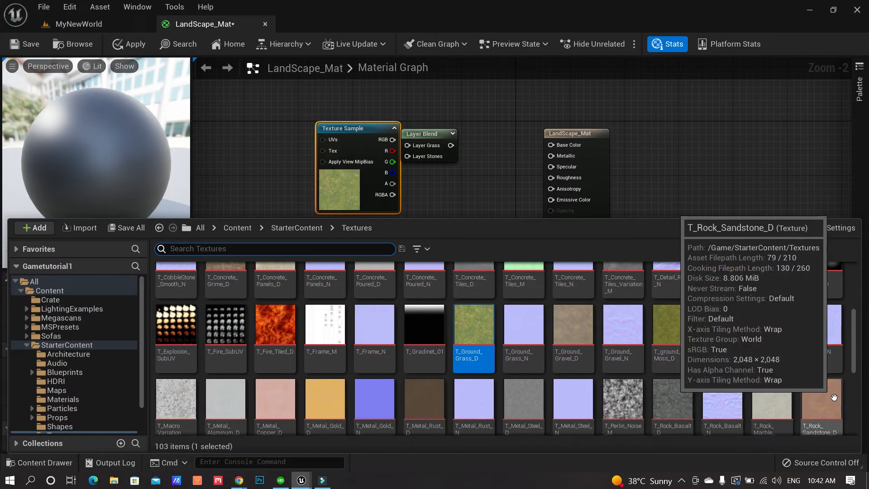
{"action": "scroll", "coordinate": [825, 399], "scroll_direction": "down", "scroll_amount": 1}
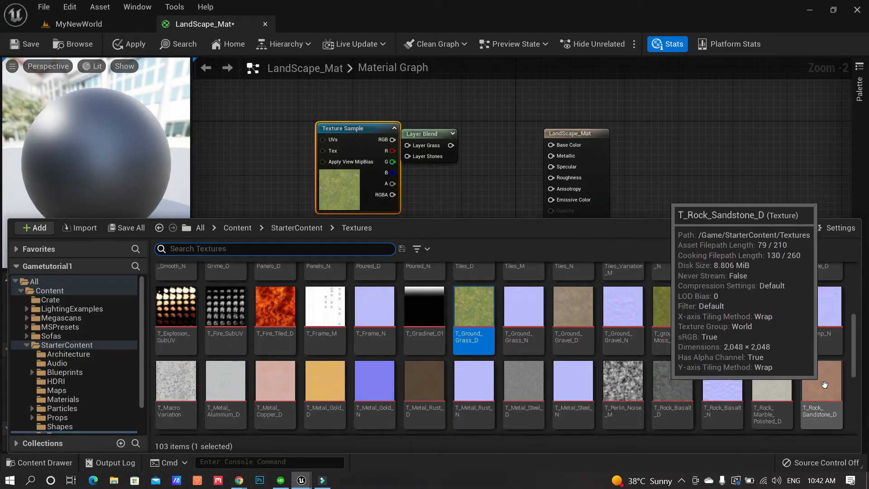
{"action": "left_click", "coordinate": [824, 384]}
{"action": "left_click_drag", "start_coordinate": [824, 383], "coordinate": [268, 243]}
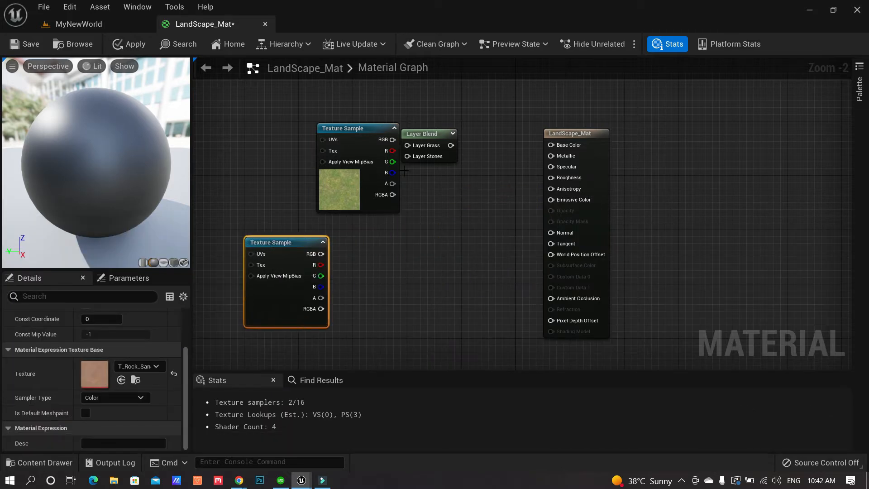
Arrange both texture samples and wire grass into Layer Grass and sandstone into Layer Stones
{"action": "left_click_drag", "start_coordinate": [430, 134], "coordinate": [449, 154]}
{"action": "left_click_drag", "start_coordinate": [358, 128], "coordinate": [426, 166]}
{"action": "left_click_drag", "start_coordinate": [299, 242], "coordinate": [392, 200]}
{"action": "left_click_drag", "start_coordinate": [425, 182], "coordinate": [427, 177]}
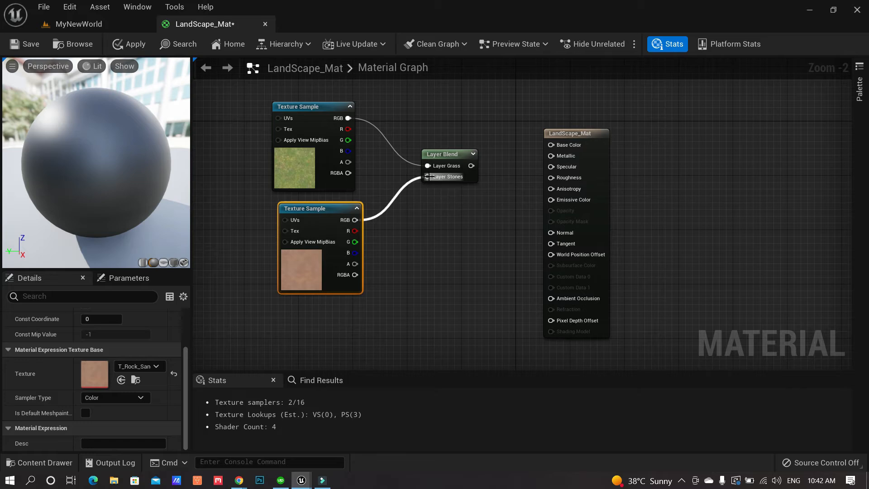
Rename the Layer Blend's second layer from Stones to Rocks
{"action": "left_click", "coordinate": [451, 156]}
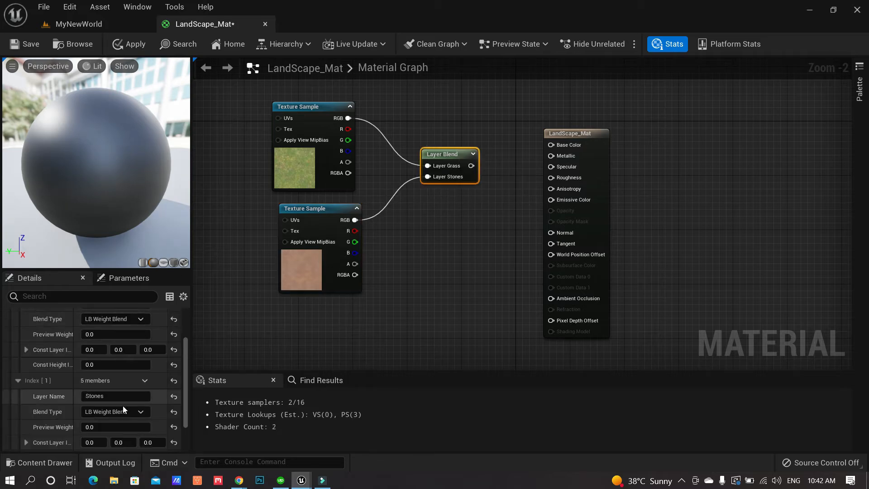
{"action": "left_click", "coordinate": [84, 396]}
{"action": "type", "text": "Rocks"}
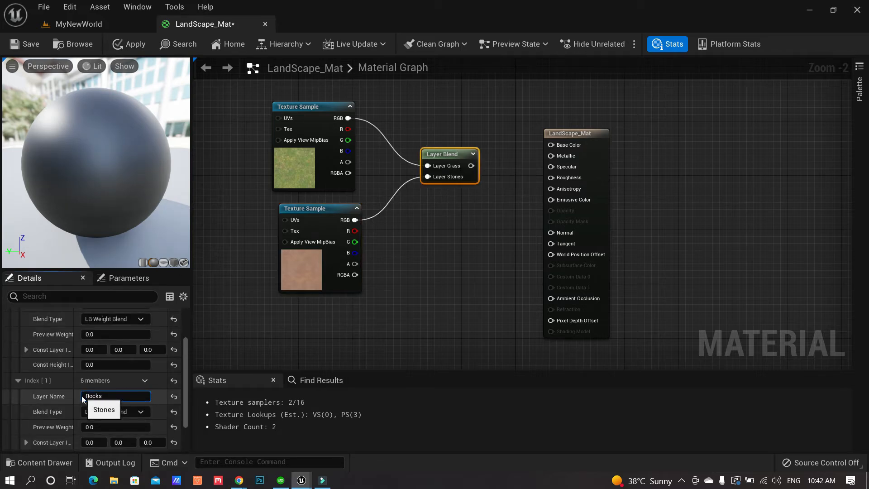
{"action": "key", "text": "Return"}
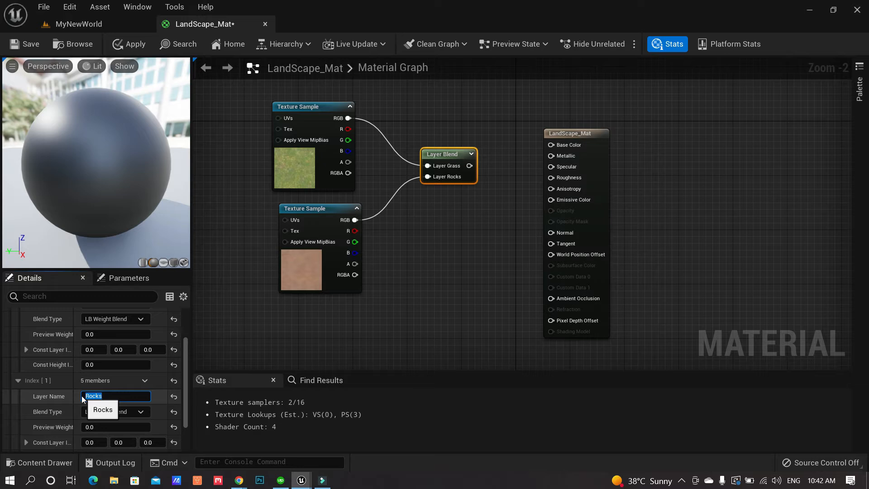
Connect the Layer Blend output to Base Color, apply, and return to MyNewWorld
{"action": "left_click_drag", "start_coordinate": [469, 166], "coordinate": [553, 146]}
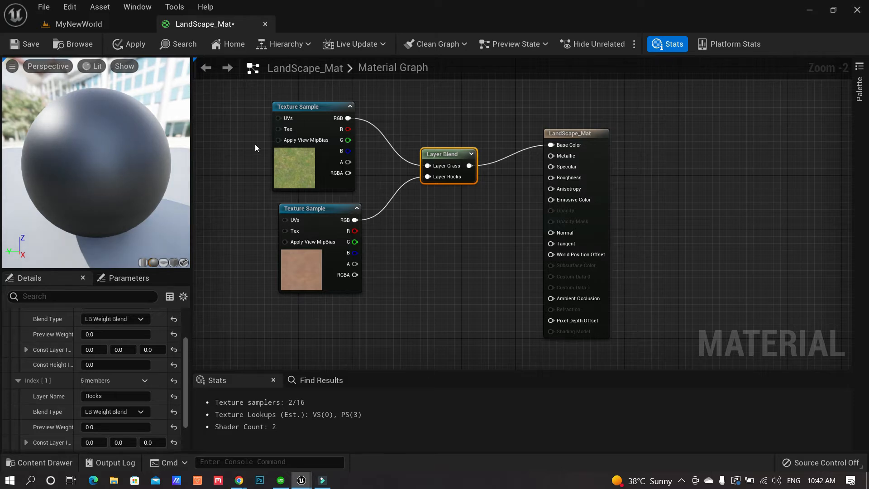
{"action": "left_click", "coordinate": [130, 46]}
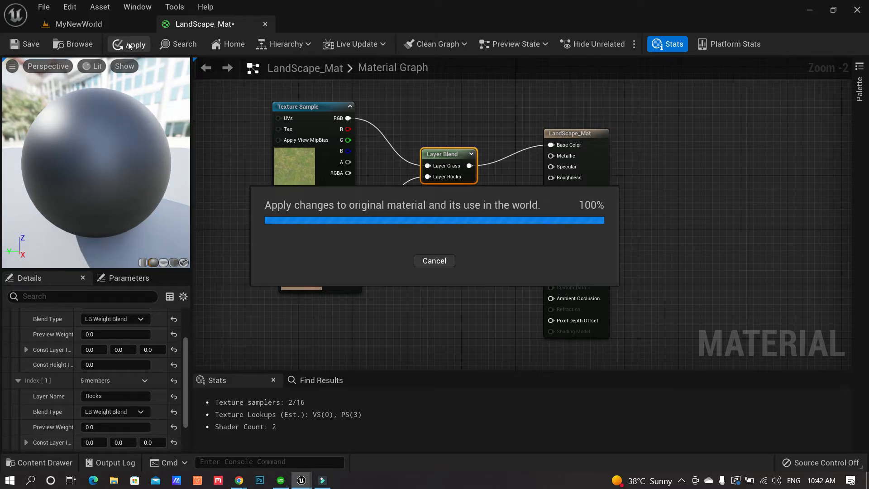
{"action": "left_click", "coordinate": [99, 23]}
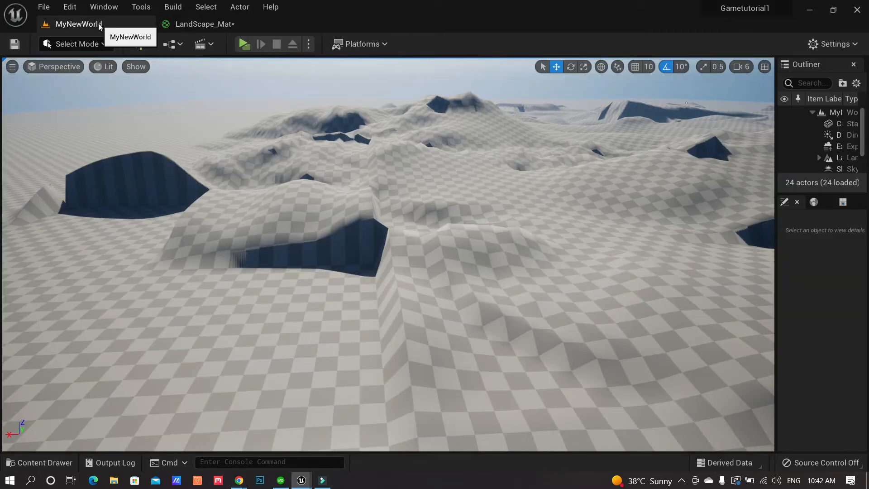
Select the whole Landscape actor in the Outliner
{"action": "left_click", "coordinate": [261, 341]}
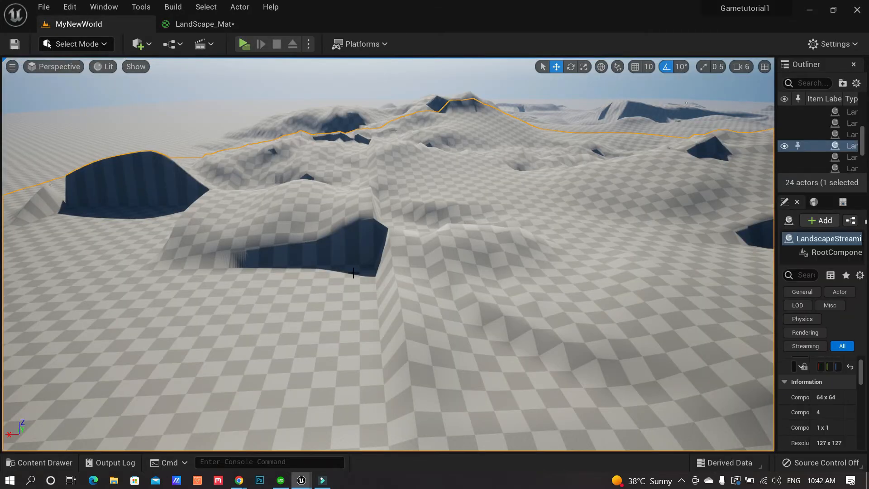
{"action": "right_click_drag", "start_coordinate": [402, 266], "coordinate": [383, 267]}
{"action": "left_click", "coordinate": [320, 190]}
{"action": "left_click", "coordinate": [182, 173]}
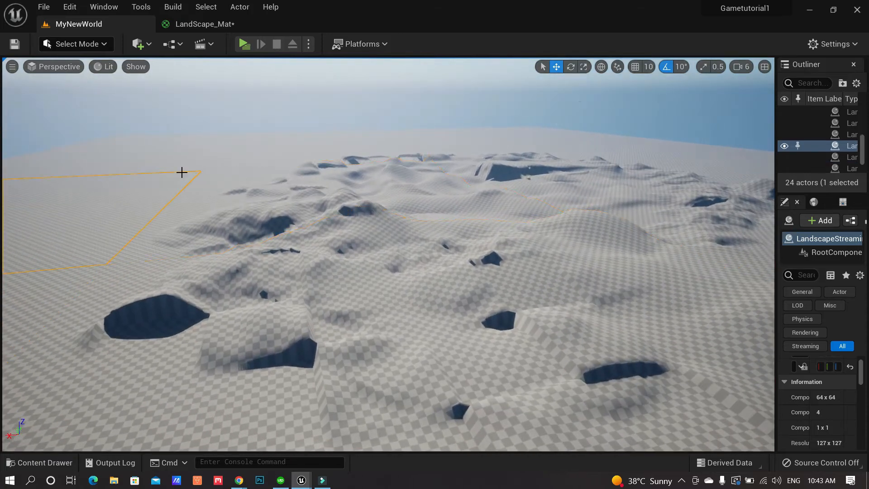
{"action": "left_click", "coordinate": [504, 279]}
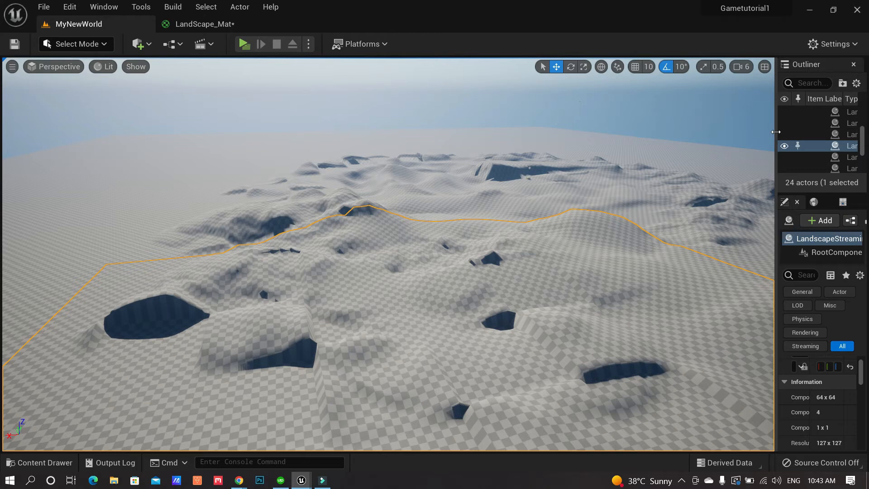
{"action": "left_click_drag", "start_coordinate": [775, 135], "coordinate": [711, 138]}
{"action": "scroll", "coordinate": [769, 140], "scroll_direction": "up", "scroll_amount": 5}
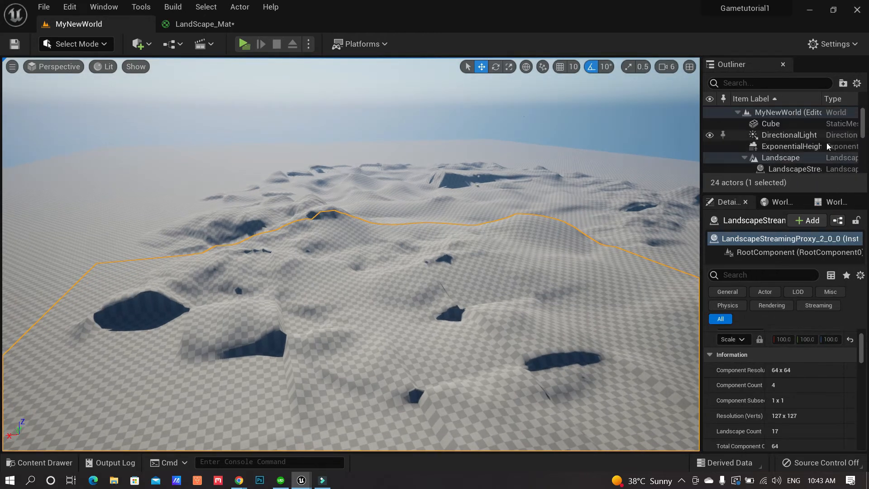
{"action": "left_click", "coordinate": [800, 159]}
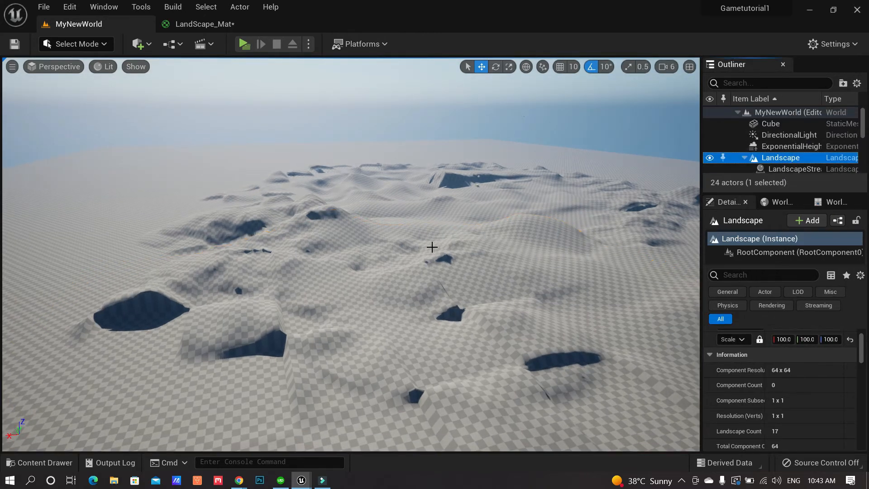
Drag LandScape_Mat from TutorialGameDevelopment into the Landscape Material slot in Details
{"action": "left_click", "coordinate": [38, 462]}
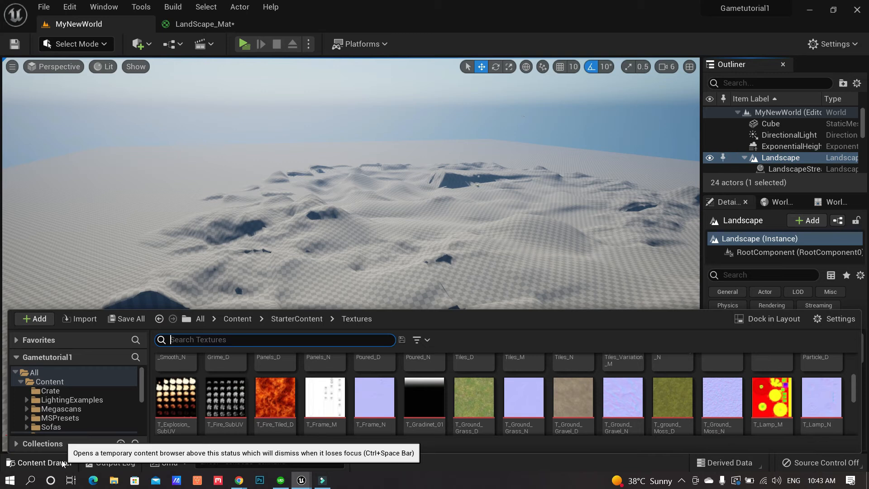
{"action": "left_click_drag", "start_coordinate": [142, 386], "coordinate": [140, 413]}
{"action": "left_click", "coordinate": [113, 411]}
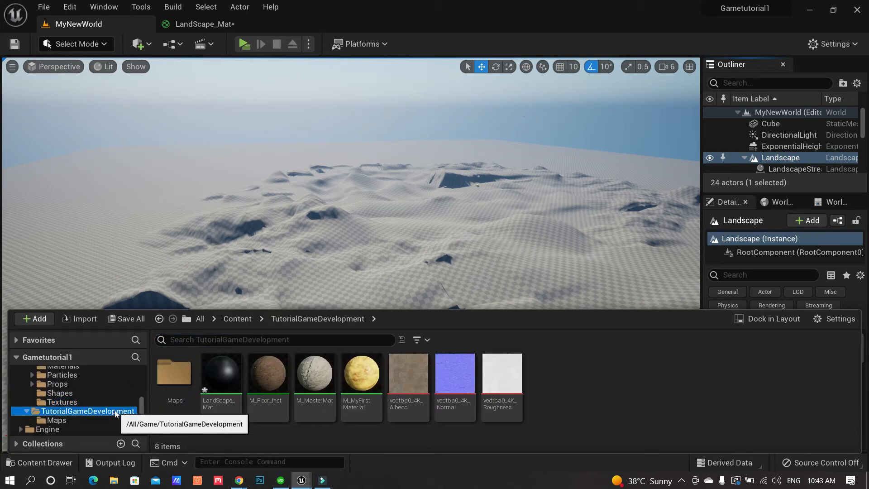
{"action": "left_click", "coordinate": [226, 382]}
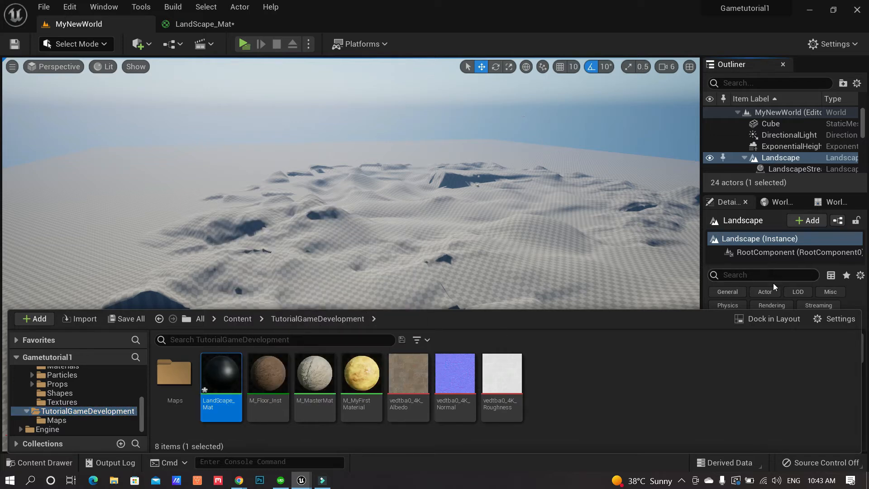
{"action": "left_click_drag", "start_coordinate": [712, 309], "coordinate": [707, 354]}
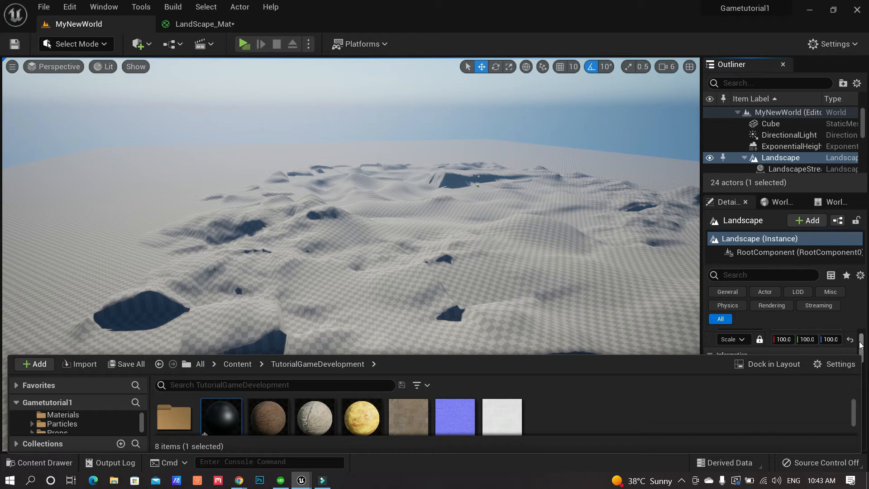
{"action": "left_click_drag", "start_coordinate": [767, 194], "coordinate": [769, 129]}
{"action": "scroll", "coordinate": [797, 328], "scroll_direction": "down", "scroll_amount": 3}
{"action": "scroll", "coordinate": [796, 328], "scroll_direction": "down", "scroll_amount": 4}
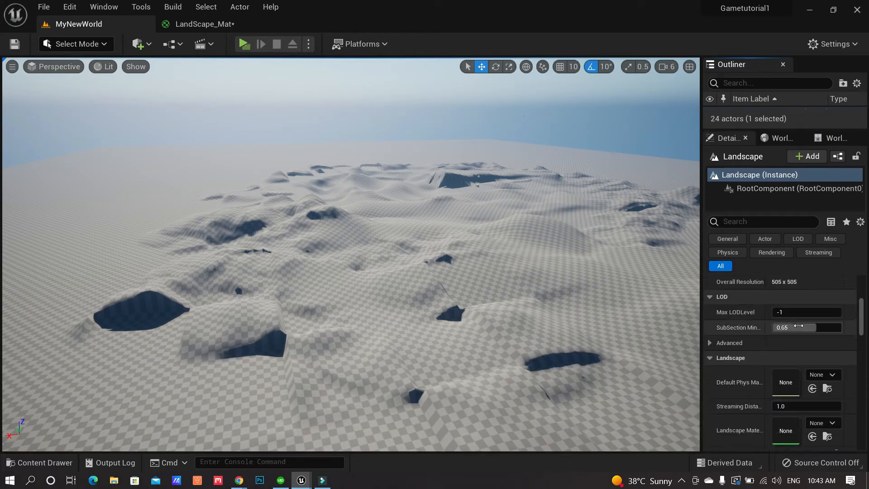
{"action": "scroll", "coordinate": [772, 377], "scroll_direction": "down", "scroll_amount": 3}
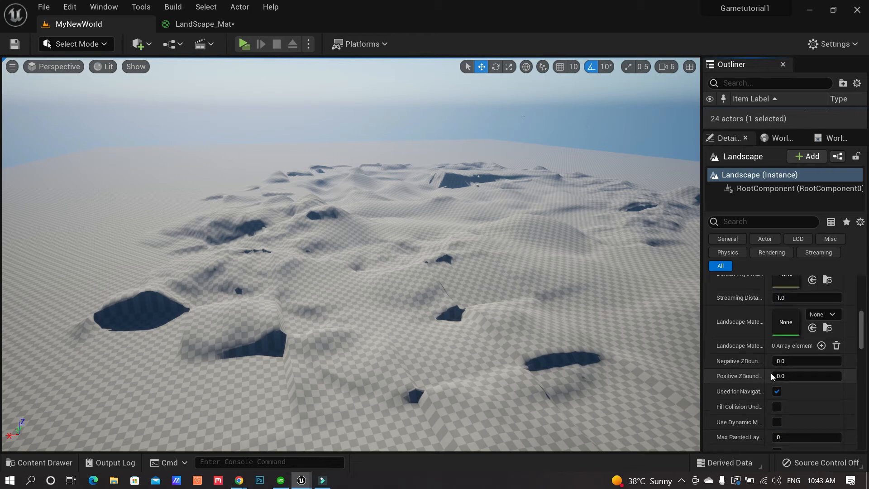
{"action": "left_click", "coordinate": [41, 462]}
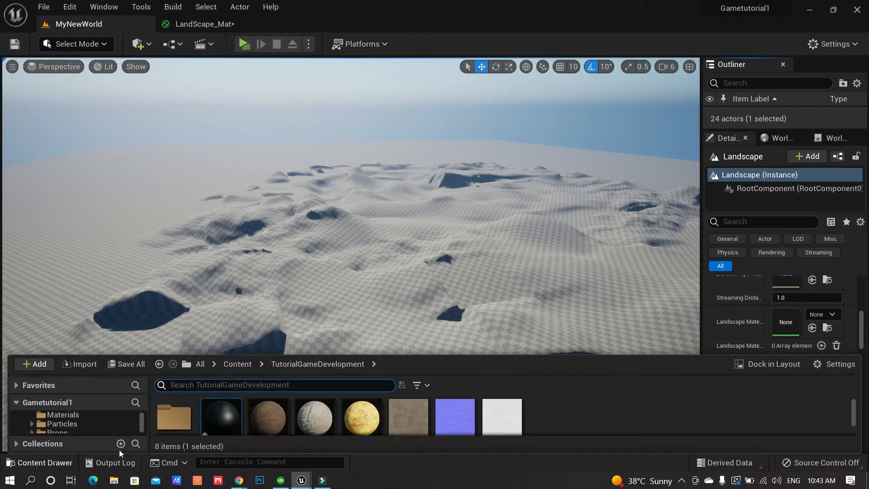
{"action": "left_click_drag", "start_coordinate": [223, 410], "coordinate": [789, 322]}
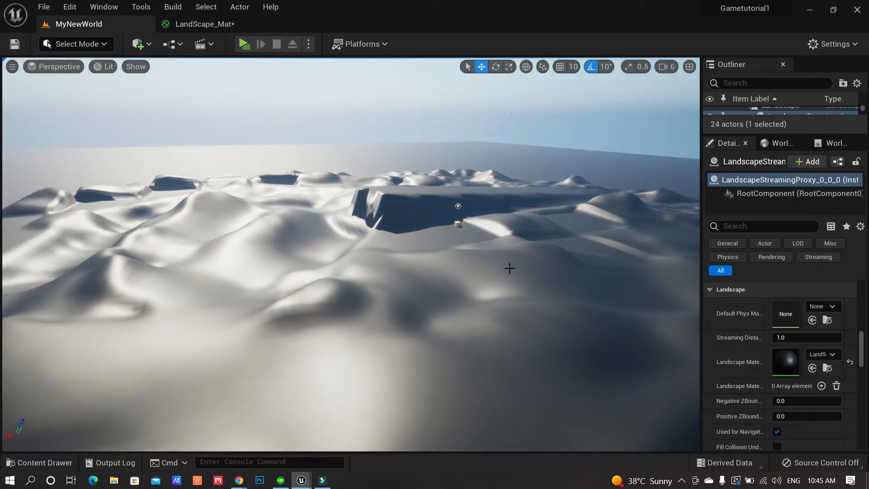
Look across the still-white landscape, briefly open LandScape_Mat, and return to MyNewWorld
{"action": "right_click_drag", "start_coordinate": [509, 269], "coordinate": [682, 299]}
{"action": "right_click_drag", "start_coordinate": [455, 275], "coordinate": [436, 289]}
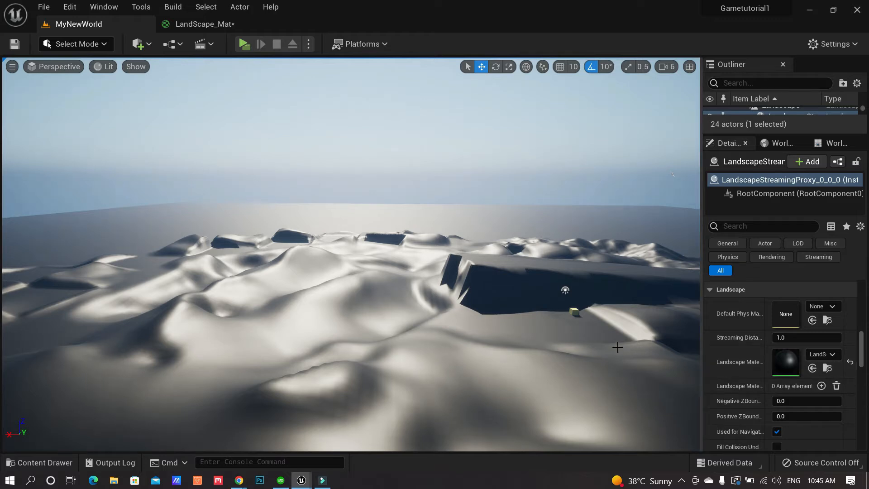
{"action": "double_click", "coordinate": [785, 361]}
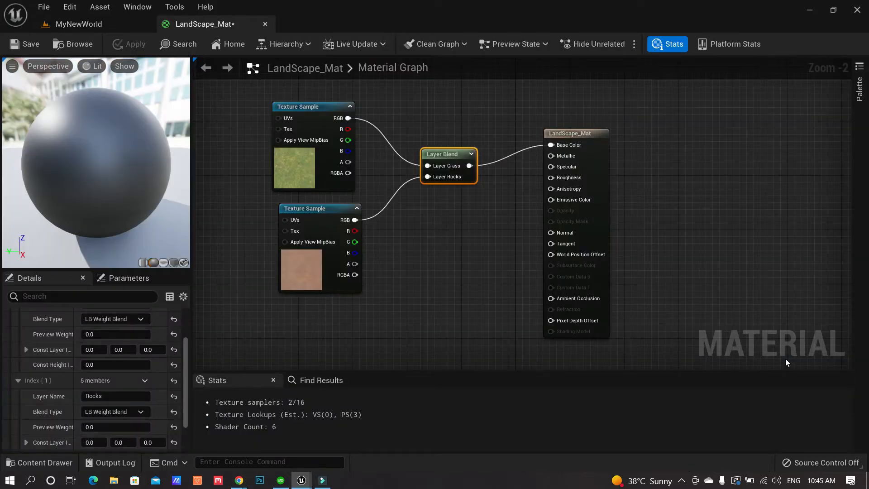
{"action": "left_click", "coordinate": [89, 24]}
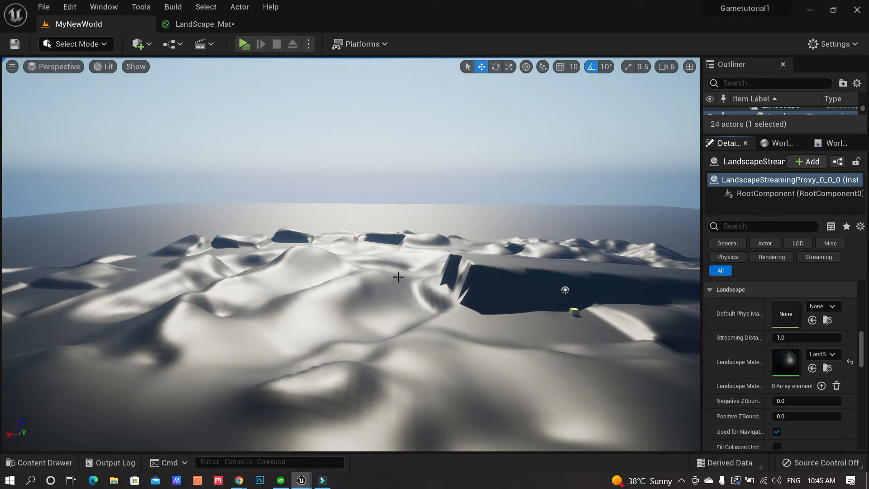
Enter Landscape mode's Paint tool and choose Weight-Blended Layer (normal) for the Grass layer
{"action": "left_click", "coordinate": [108, 43]}
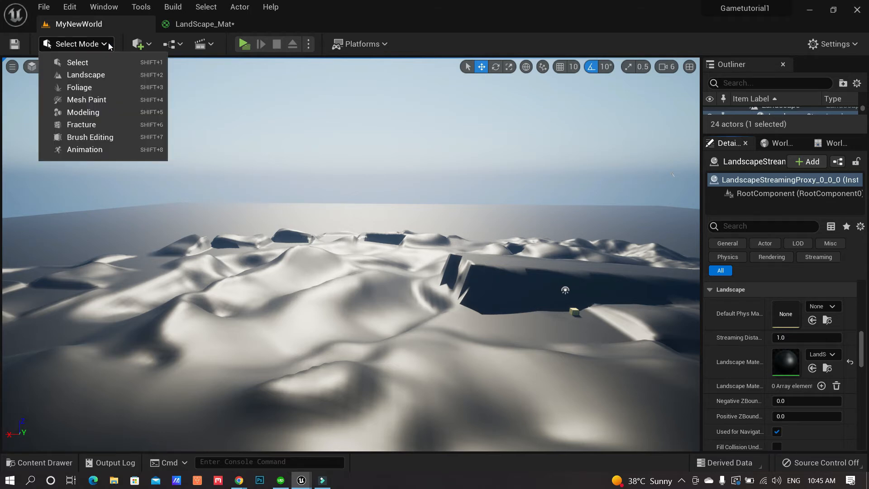
{"action": "left_click", "coordinate": [101, 75]}
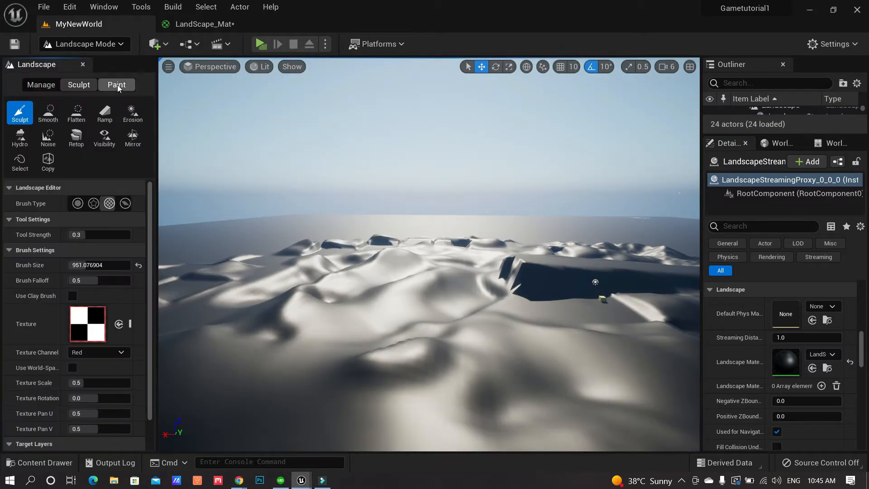
{"action": "left_click", "coordinate": [117, 85]}
{"action": "left_click_drag", "start_coordinate": [156, 315], "coordinate": [277, 315]}
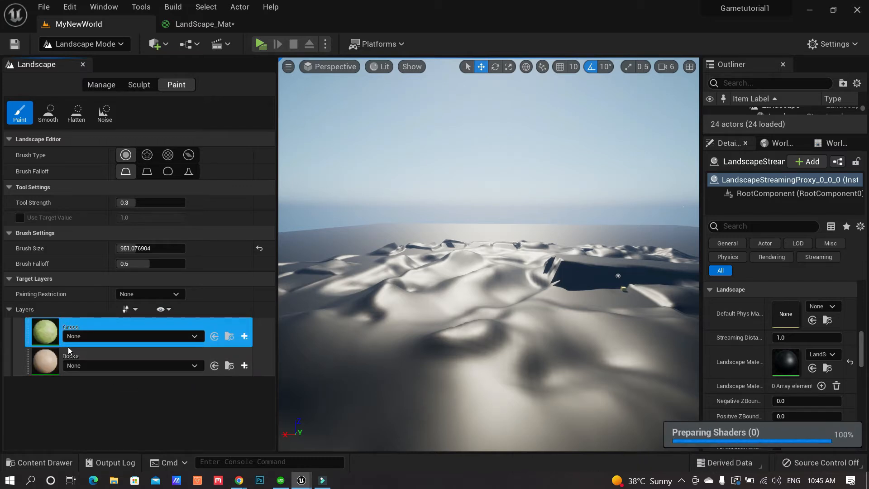
{"action": "left_click", "coordinate": [244, 336]}
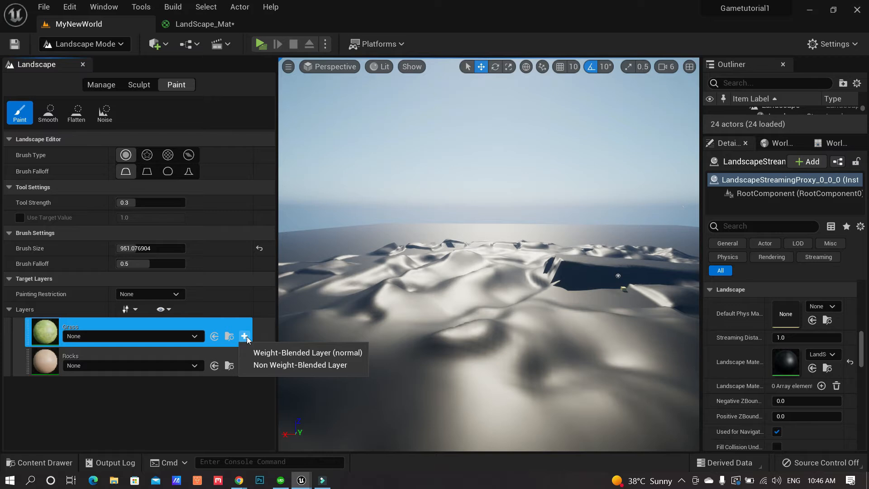
{"action": "left_click", "coordinate": [353, 353]}
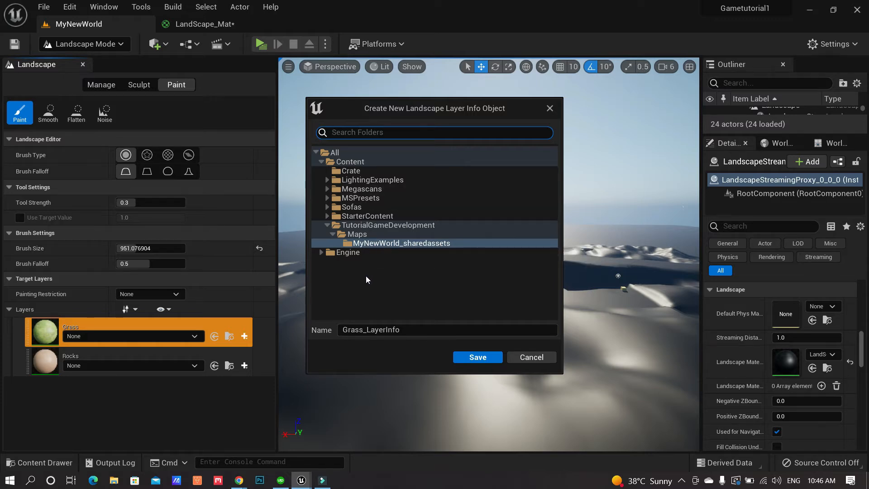
Save Grass_LayerInfo and fly over the now grassy landscape
{"action": "left_click", "coordinate": [475, 357]}
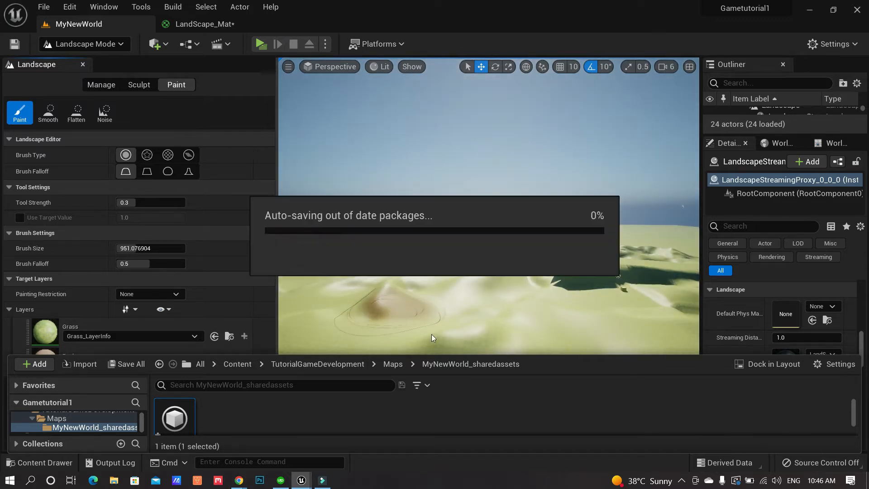
{"action": "key", "text": "w"}
{"action": "mouse_move", "coordinate": [468, 297]}
{"action": "right_mouse_down"}
{"action": "mouse_move", "coordinate": [516, 287]}
{"action": "mouse_move", "coordinate": [398, 292]}
{"action": "right_mouse_up"}
{"action": "key", "text": "w"}
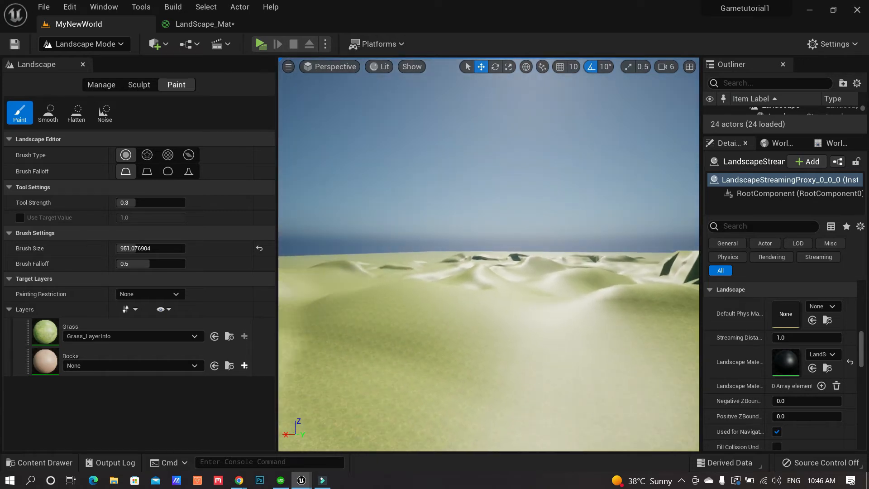
{"action": "mouse_move", "coordinate": [516, 304]}
{"action": "right_mouse_down"}
{"action": "mouse_move", "coordinate": [444, 302]}
{"action": "mouse_move", "coordinate": [495, 295]}
{"action": "right_mouse_up"}
{"action": "key", "text": "w"}
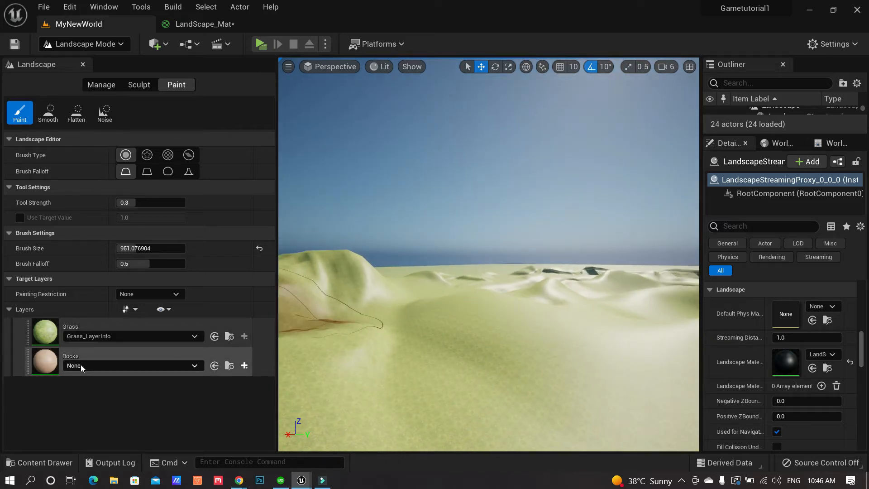
Create and save a weight-blended layer info for Rocks, then return to LandScape_Mat
{"action": "left_click", "coordinate": [244, 366]}
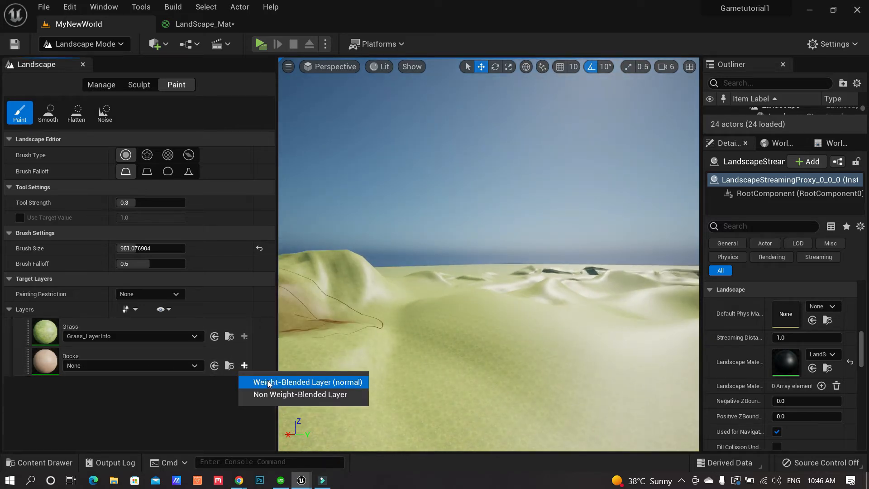
{"action": "left_click", "coordinate": [269, 382]}
{"action": "left_click", "coordinate": [474, 357]}
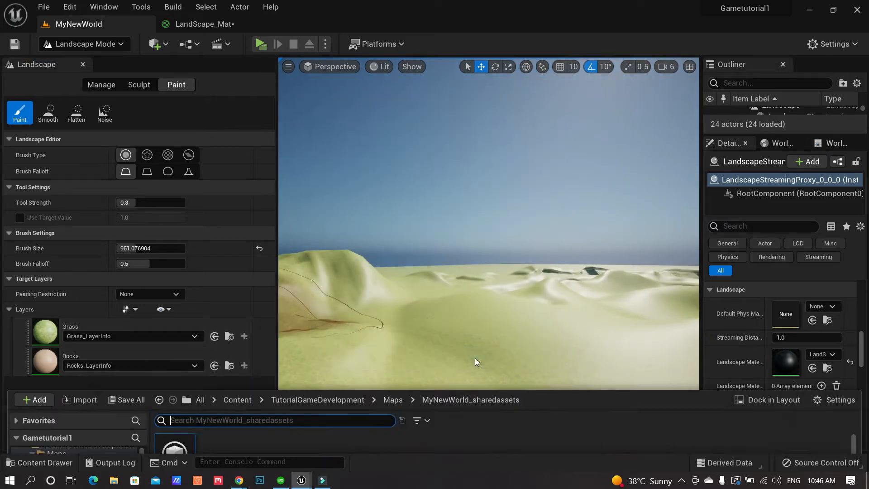
{"action": "mouse_move", "coordinate": [437, 304]}
{"action": "right_mouse_down"}
{"action": "mouse_move", "coordinate": [508, 324]}
{"action": "mouse_move", "coordinate": [430, 304]}
{"action": "right_mouse_up"}
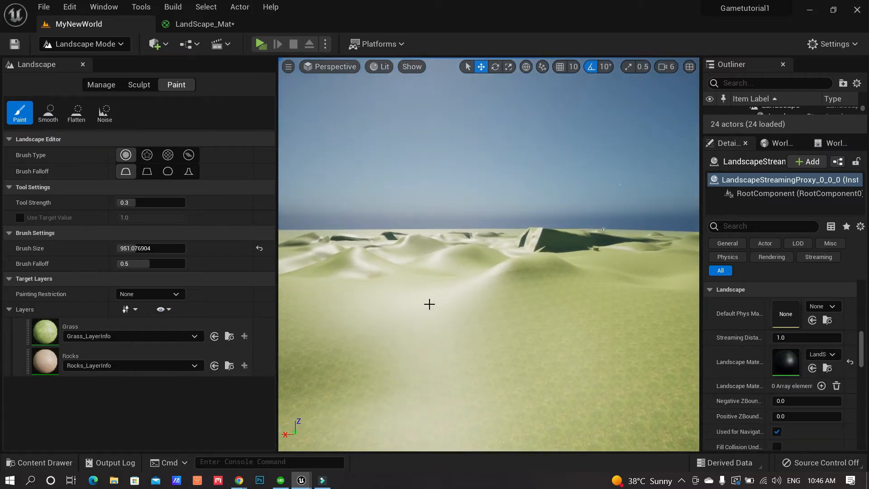
{"action": "left_click_drag", "start_coordinate": [278, 196], "coordinate": [110, 161]}
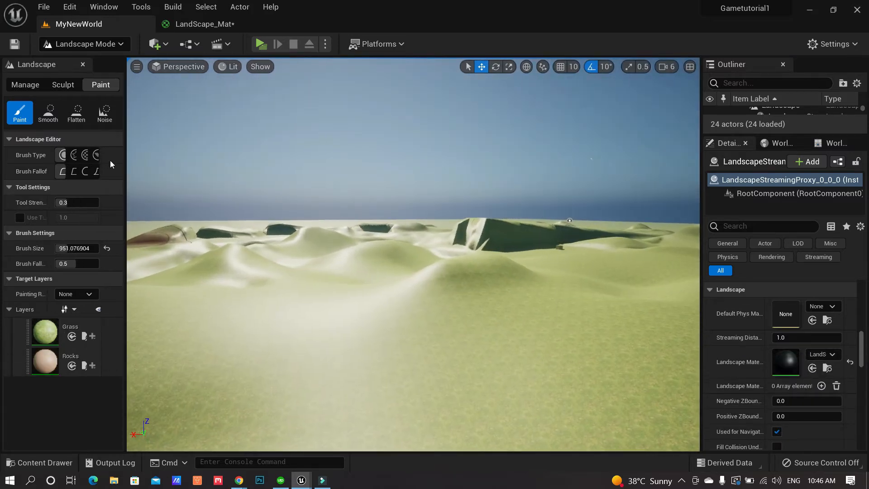
{"action": "left_click", "coordinate": [205, 23]}
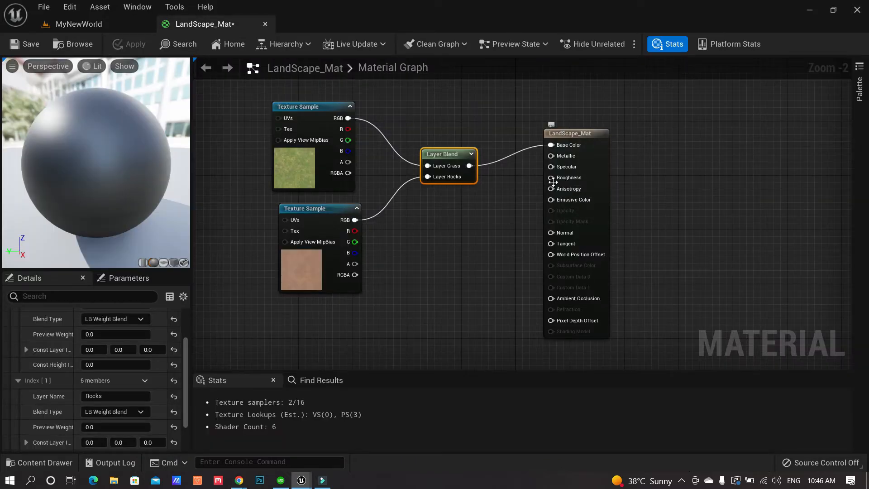
Add a Constant node with value 1 feeding the material's Roughness
{"action": "left_click_drag", "start_coordinate": [552, 178], "coordinate": [452, 252]}
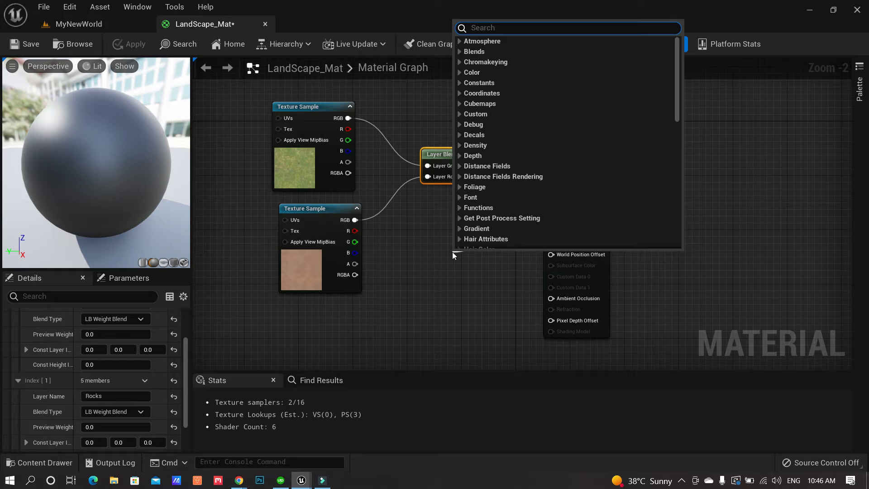
{"action": "type", "text": "const"}
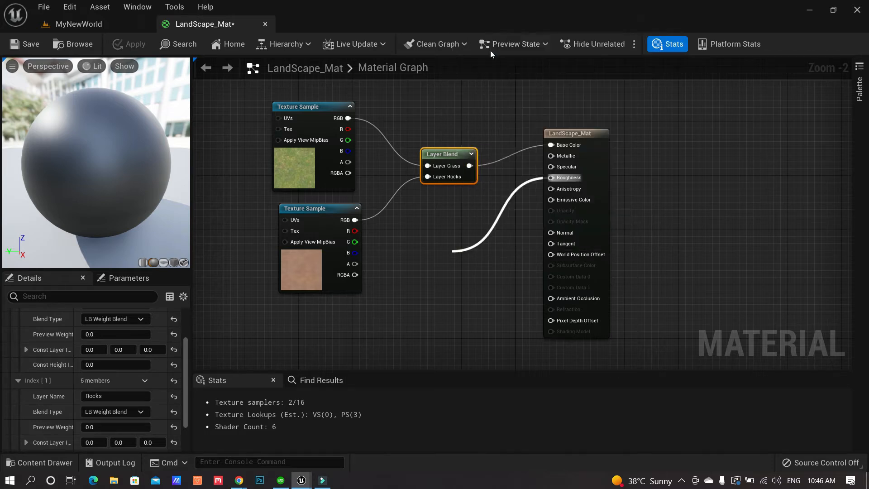
{"action": "left_click", "coordinate": [490, 51]}
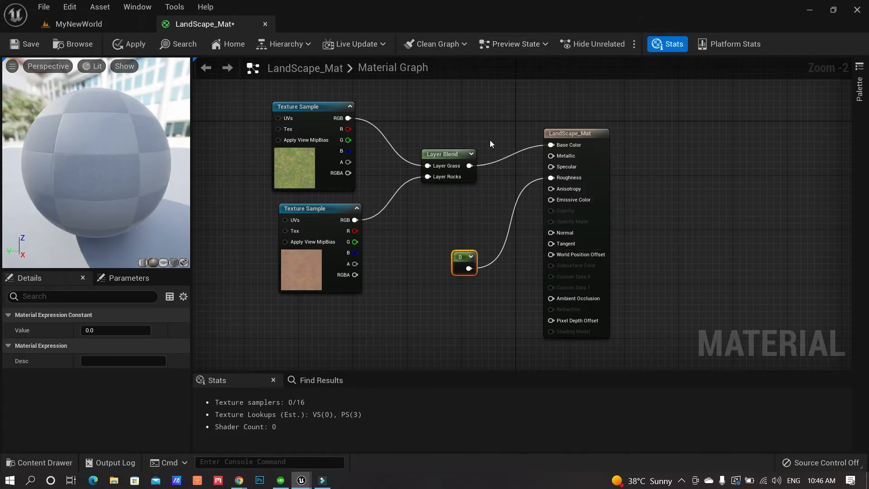
{"action": "left_click", "coordinate": [116, 330]}
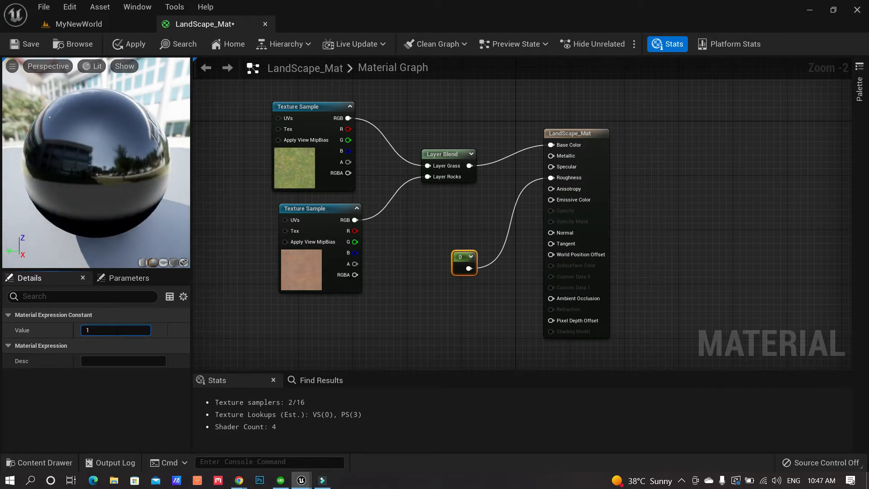
{"action": "key", "text": "Return"}
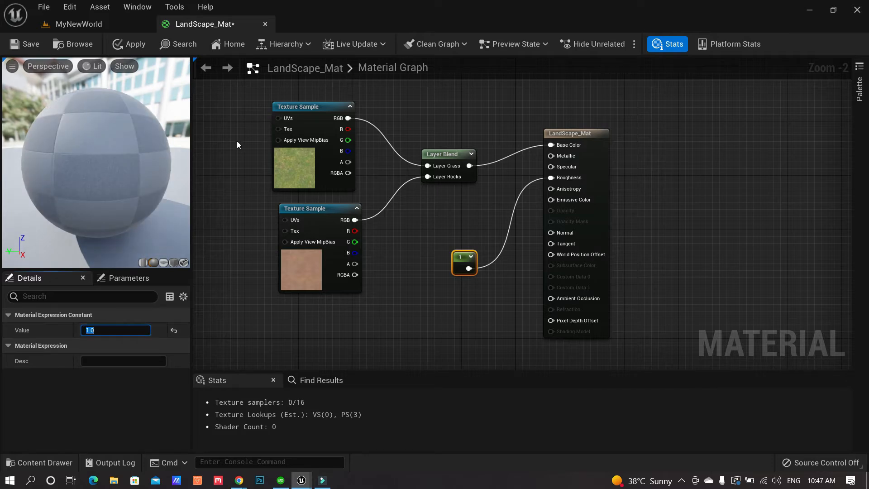
Apply the material changes and go back to the MyNewWorld level
{"action": "left_click", "coordinate": [141, 46]}
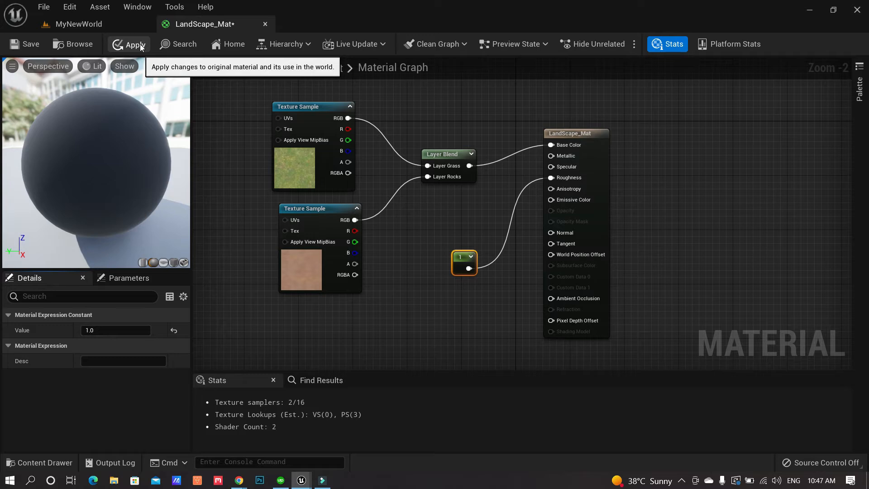
{"action": "left_click", "coordinate": [140, 46]}
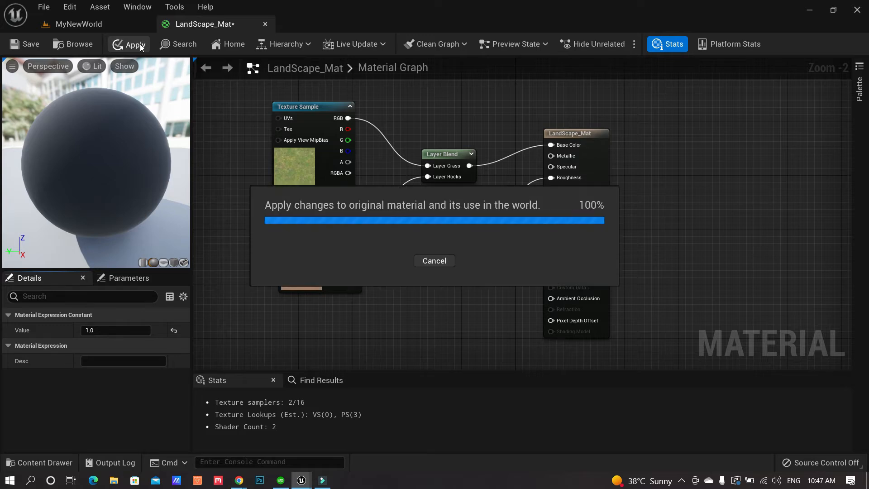
{"action": "left_click", "coordinate": [126, 25]}
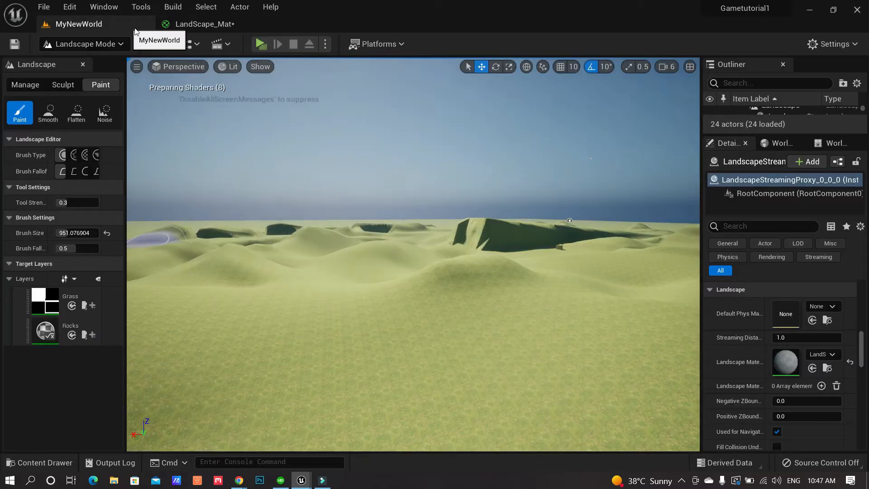
Switch from Landscape mode to Select Mode and look around the terrain
{"action": "mouse_move", "coordinate": [405, 304]}
{"action": "right_mouse_down"}
{"action": "mouse_move", "coordinate": [454, 324]}
{"action": "mouse_move", "coordinate": [406, 289]}
{"action": "mouse_move", "coordinate": [408, 281]}
{"action": "mouse_move", "coordinate": [390, 362]}
{"action": "right_mouse_up"}
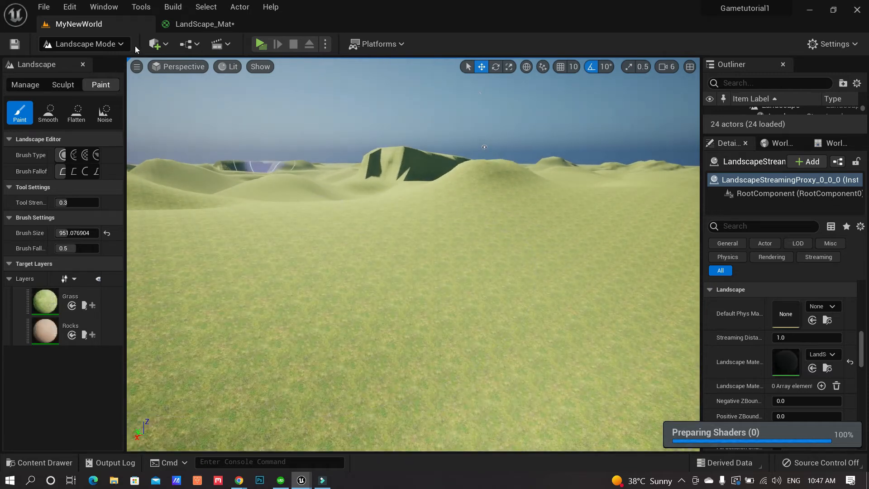
{"action": "left_click", "coordinate": [121, 44]}
{"action": "left_click", "coordinate": [108, 62]}
{"action": "right_click_drag", "start_coordinate": [403, 291], "coordinate": [394, 267]}
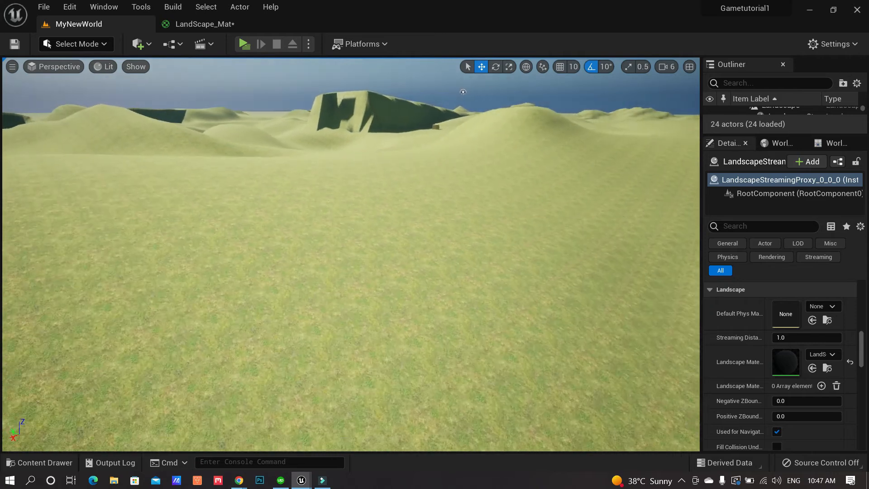
{"action": "mouse_move", "coordinate": [394, 232]}
{"action": "right_mouse_down"}
{"action": "mouse_move", "coordinate": [391, 215]}
{"action": "mouse_move", "coordinate": [383, 240]}
{"action": "right_mouse_up"}
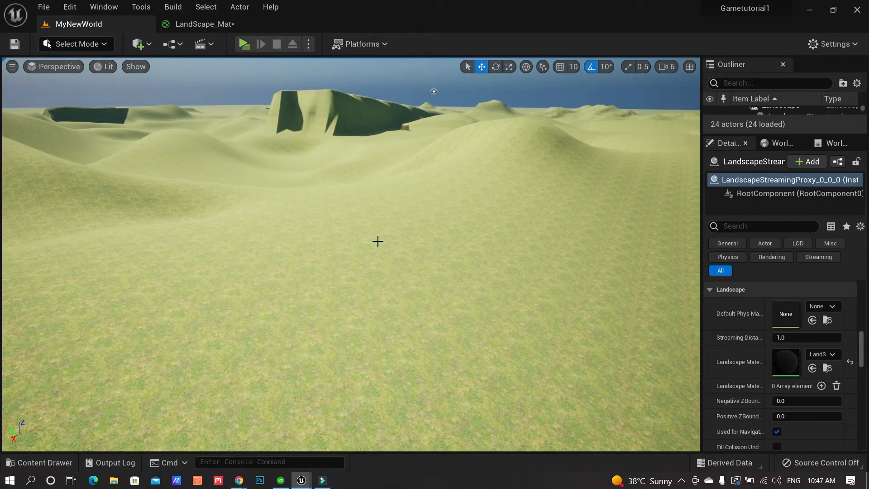
{"action": "right_click_drag", "start_coordinate": [377, 239], "coordinate": [377, 238]}
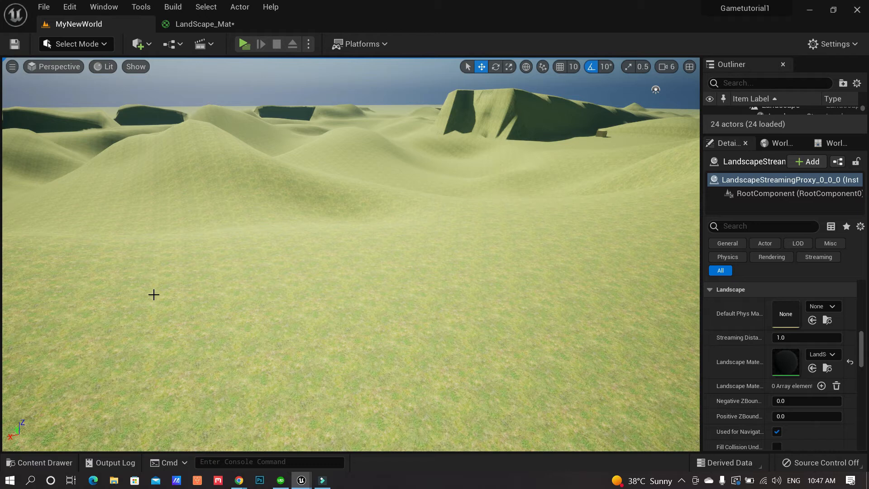
Open and enlarge the Content Drawer on MyNewWorld_sharedassets with Grass_LayerInfo and Rocks_LayerInfo
{"action": "left_click", "coordinate": [57, 462]}
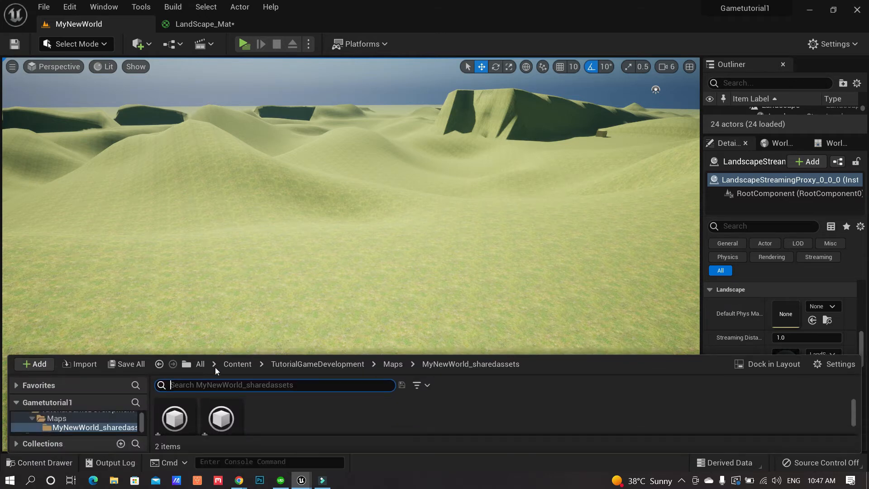
{"action": "left_click_drag", "start_coordinate": [218, 352], "coordinate": [219, 304]}
{"action": "left_click_drag", "start_coordinate": [145, 403], "coordinate": [144, 370]}
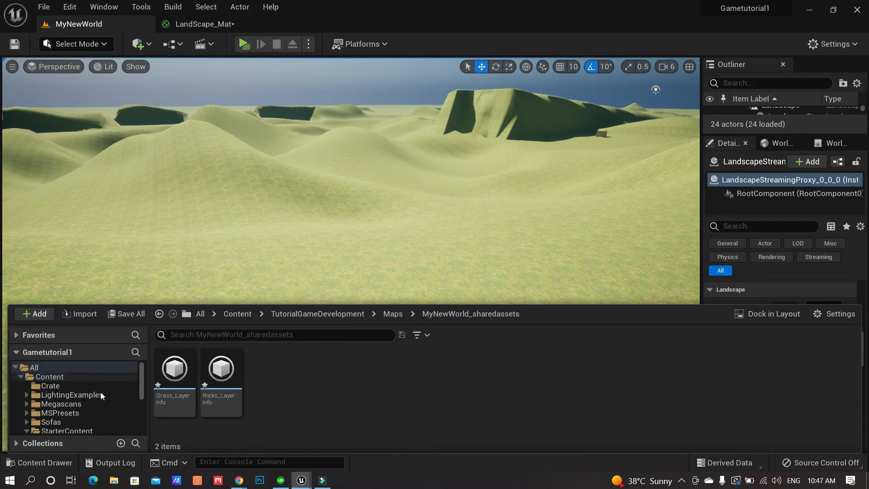
{"action": "scroll", "coordinate": [107, 401], "scroll_direction": "down", "scroll_amount": 8}
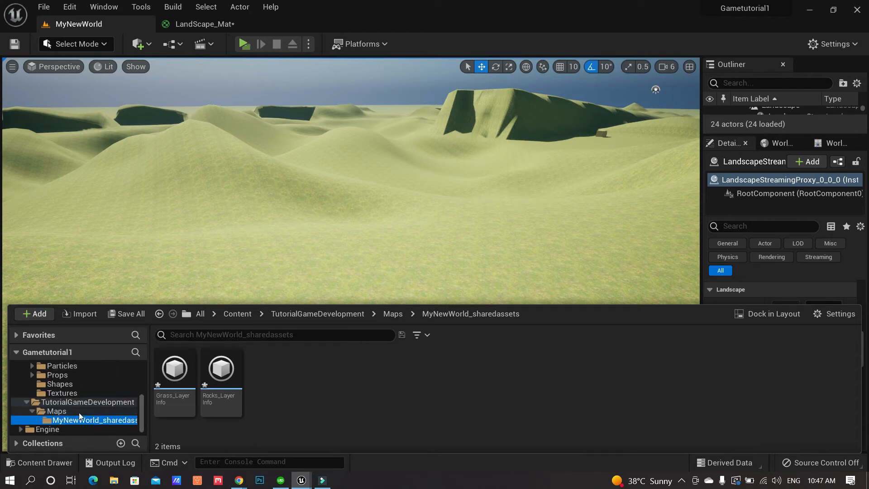
{"action": "scroll", "coordinate": [80, 409], "scroll_direction": "up", "scroll_amount": 8}
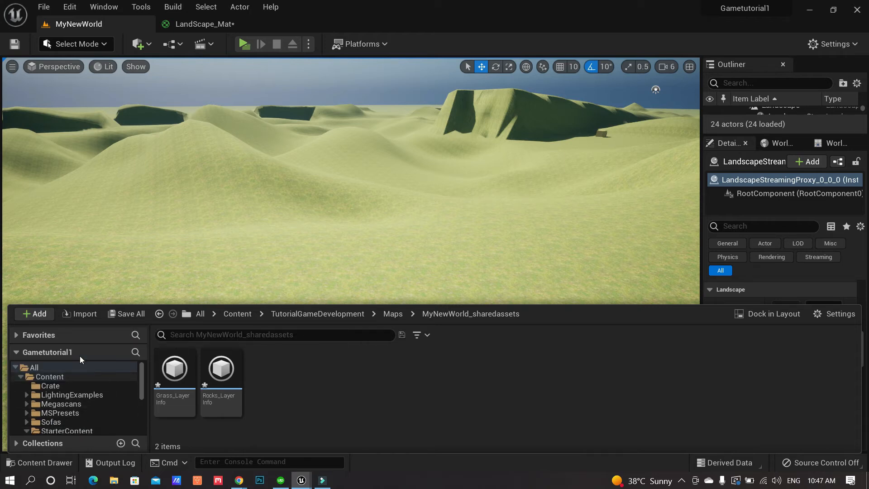
Add the Third Person feature pack via Add Feature or Content Pack
{"action": "left_click", "coordinate": [45, 315]}
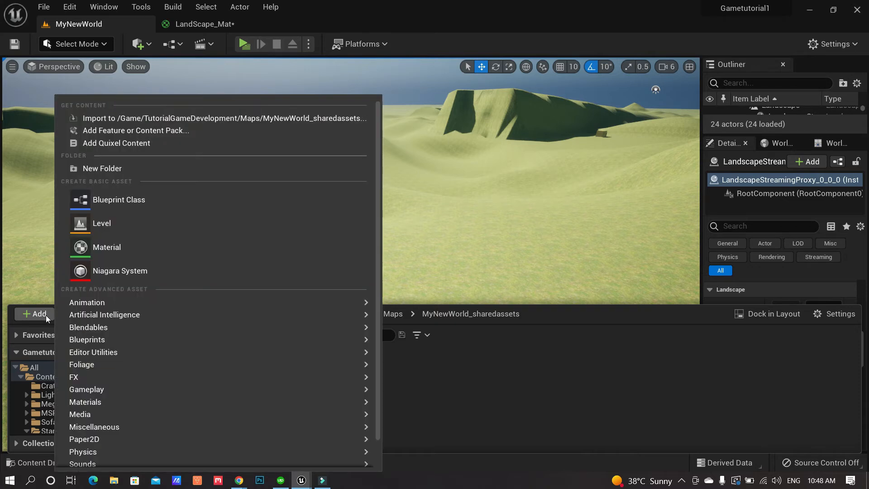
{"action": "left_click", "coordinate": [213, 130]}
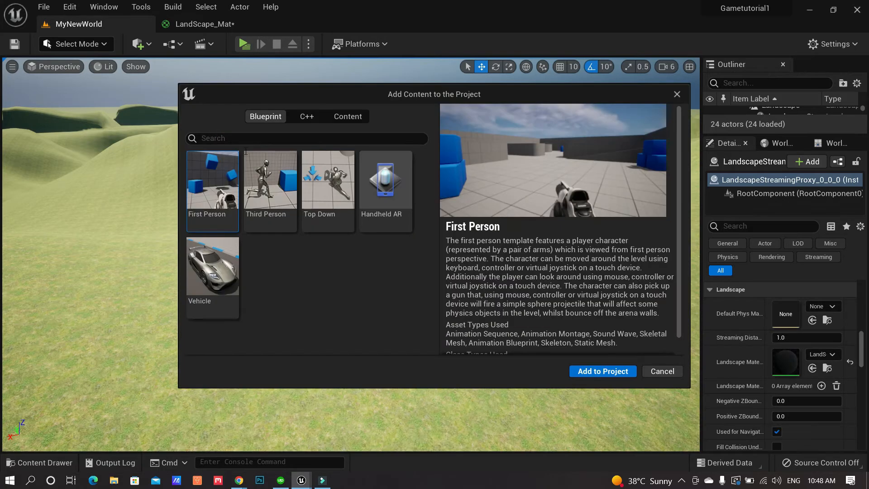
{"action": "left_click", "coordinate": [274, 175]}
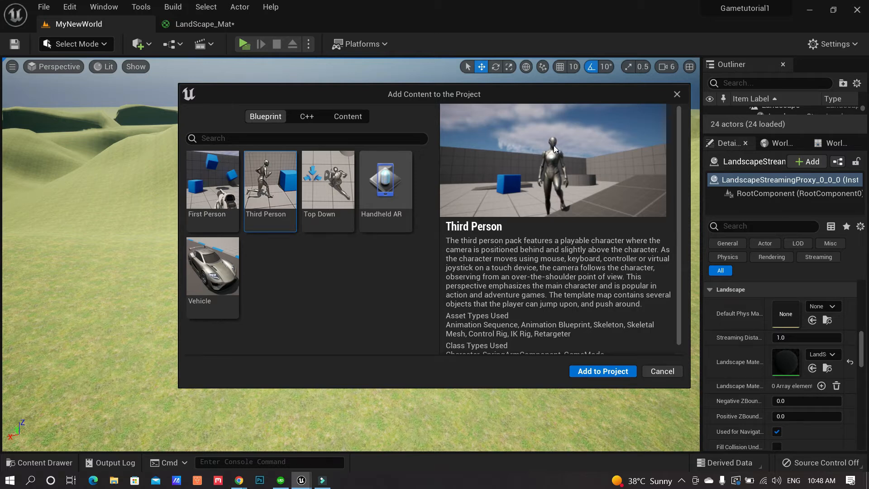
{"action": "left_click", "coordinate": [599, 371]}
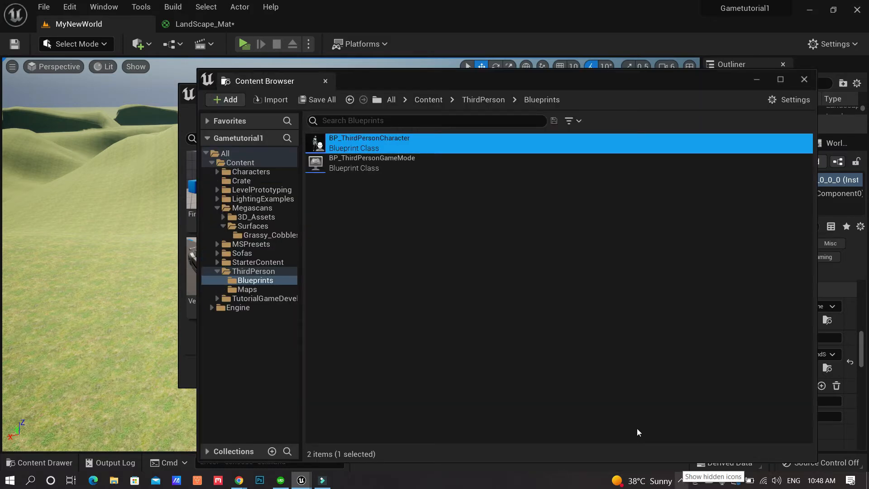
Close the newly opened content window and the Add Content dialog
{"action": "left_click_drag", "start_coordinate": [368, 91], "coordinate": [310, 120]}
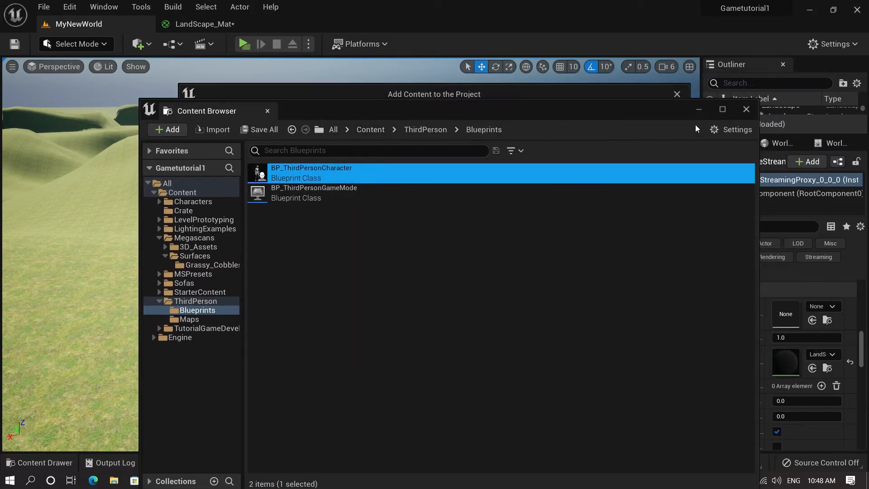
{"action": "left_click", "coordinate": [746, 109]}
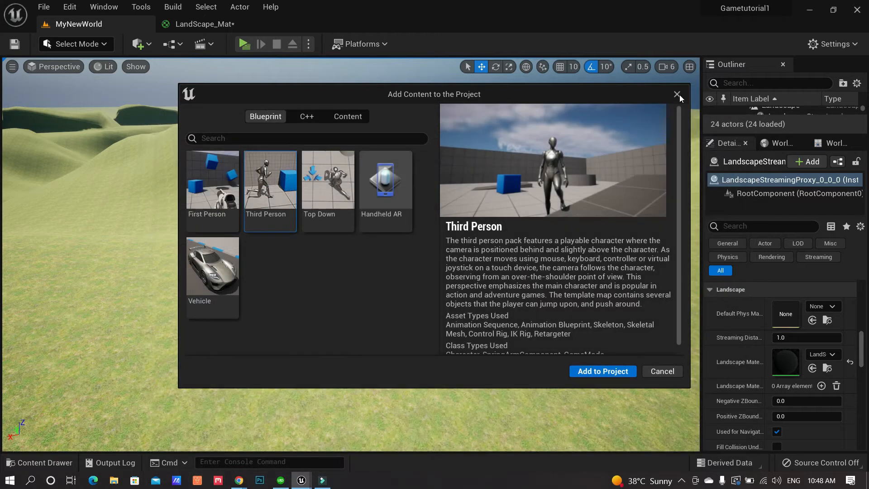
{"action": "left_click", "coordinate": [678, 94]}
{"action": "left_click", "coordinate": [682, 480]}
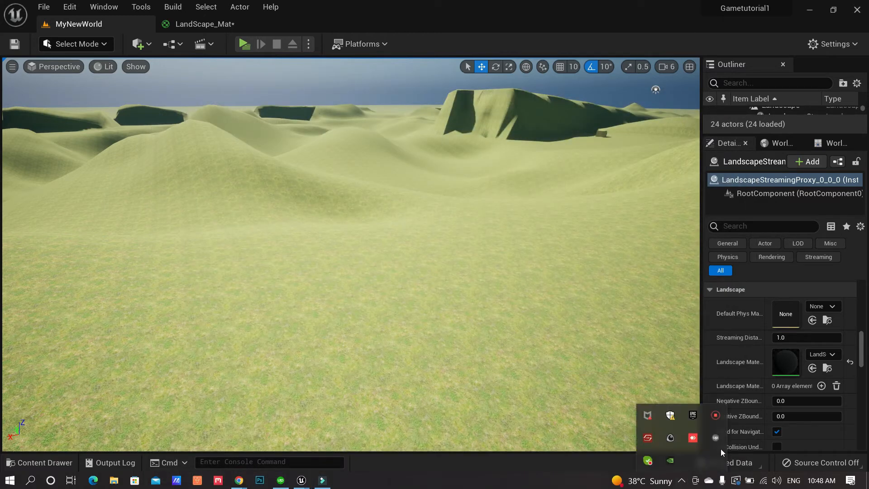
{"action": "left_click", "coordinate": [715, 415]}
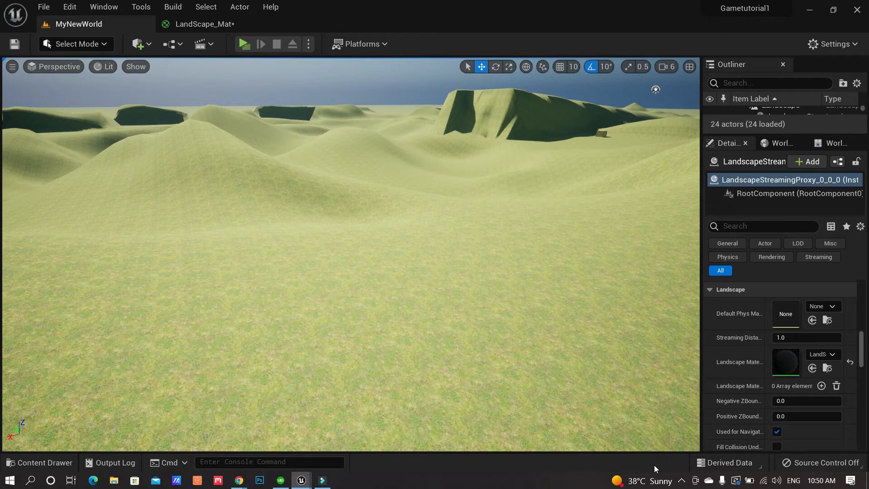
Navigate the Content Drawer to Characters/Mannequins/Meshes and select SKM_Manny
{"action": "left_click", "coordinate": [682, 481]}
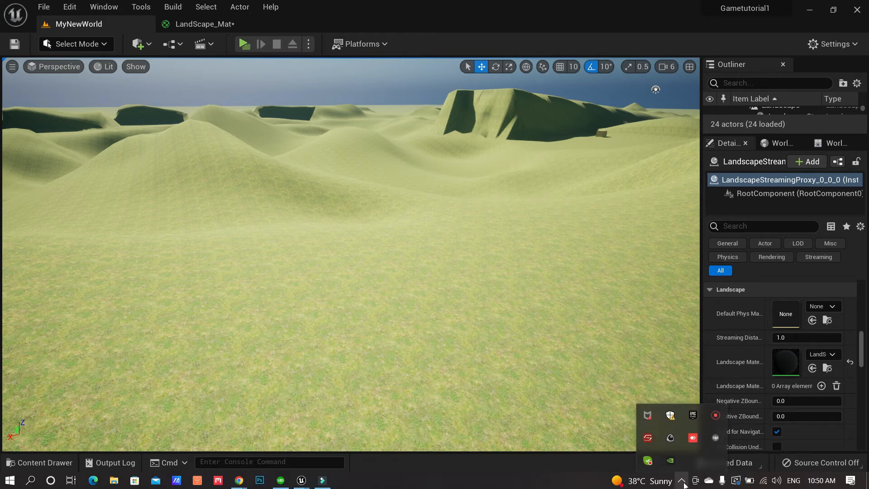
{"action": "left_click", "coordinate": [715, 414]}
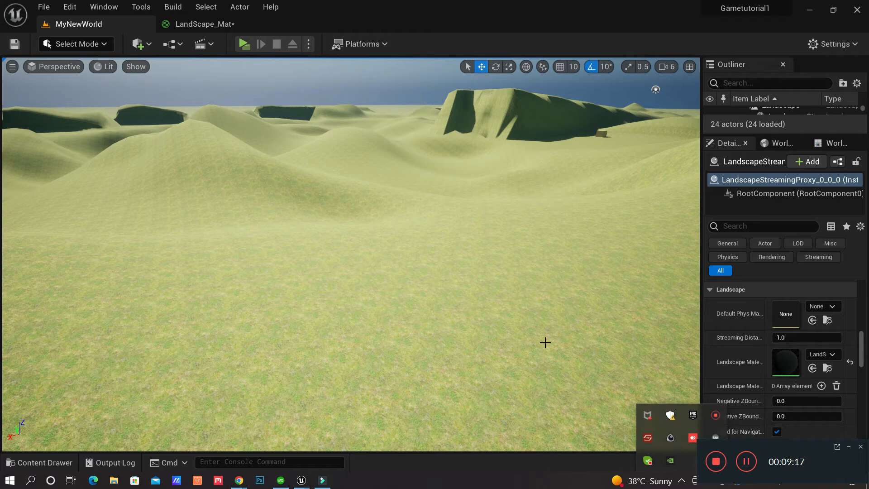
{"action": "left_click", "coordinate": [375, 350]}
{"action": "left_click", "coordinate": [40, 462]}
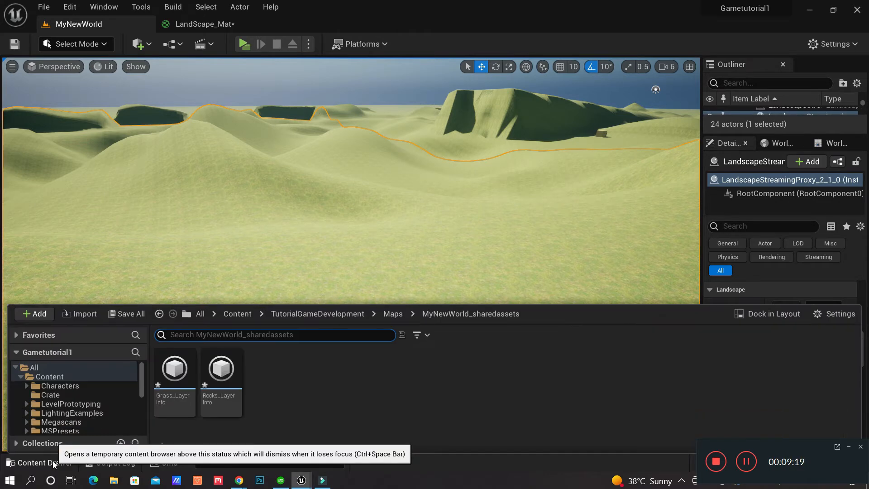
{"action": "left_click", "coordinate": [36, 387]}
{"action": "left_click", "coordinate": [27, 386]}
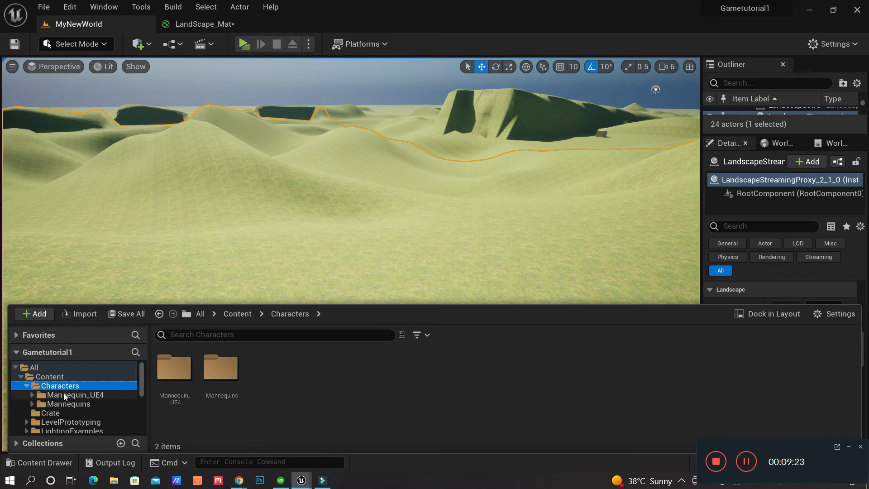
{"action": "double_click", "coordinate": [220, 369]}
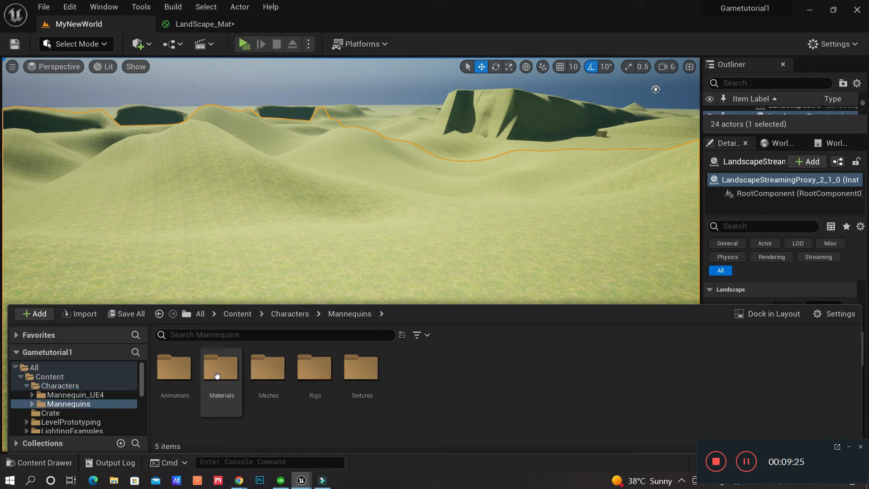
{"action": "double_click", "coordinate": [263, 369]}
{"action": "right_click_drag", "start_coordinate": [376, 276], "coordinate": [329, 277]}
{"action": "left_click", "coordinate": [40, 462]}
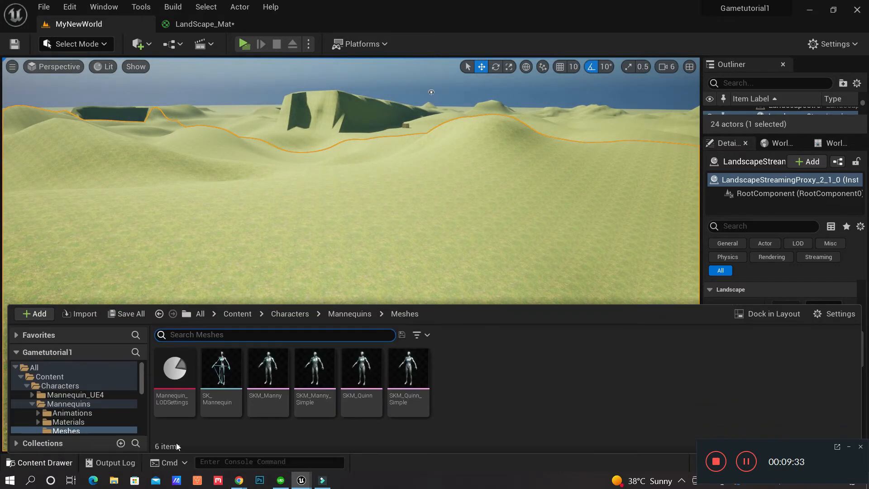
{"action": "left_click", "coordinate": [274, 370]}
Place SKM_Manny on the landscape and shift it to a new spot on the grass
{"action": "left_click_drag", "start_coordinate": [370, 224], "coordinate": [392, 217]}
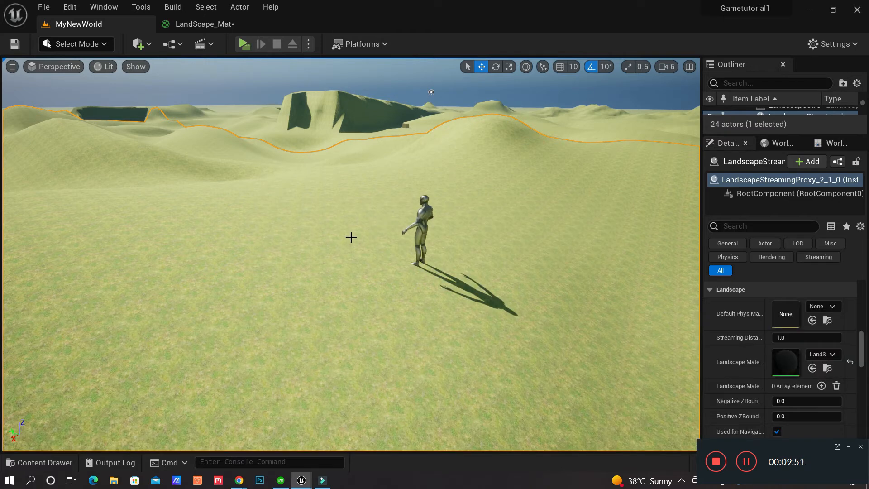
{"action": "left_click", "coordinate": [423, 220]}
{"action": "mouse_move", "coordinate": [394, 259]}
{"action": "left_mouse_down"}
{"action": "mouse_move", "coordinate": [322, 246]}
{"action": "mouse_move", "coordinate": [404, 263]}
{"action": "left_mouse_up"}
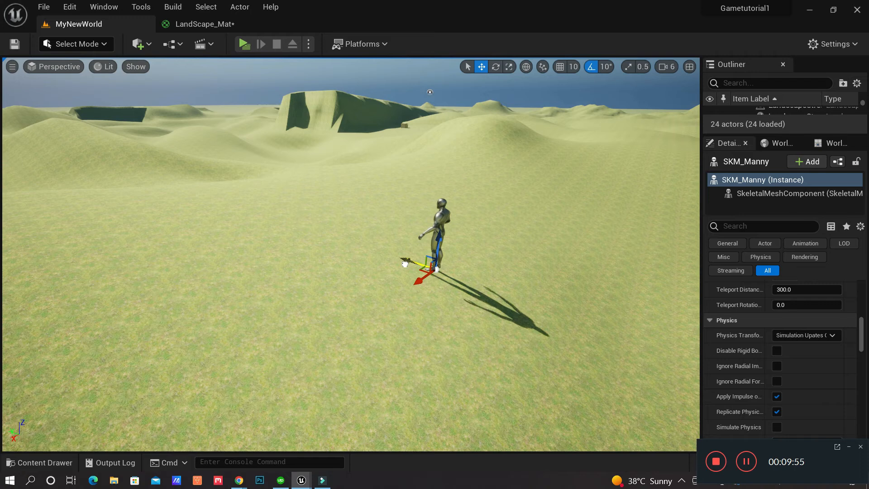
{"action": "right_click_drag", "start_coordinate": [526, 174], "coordinate": [558, 166]}
{"action": "scroll", "coordinate": [525, 174], "scroll_direction": "up", "scroll_amount": 3}
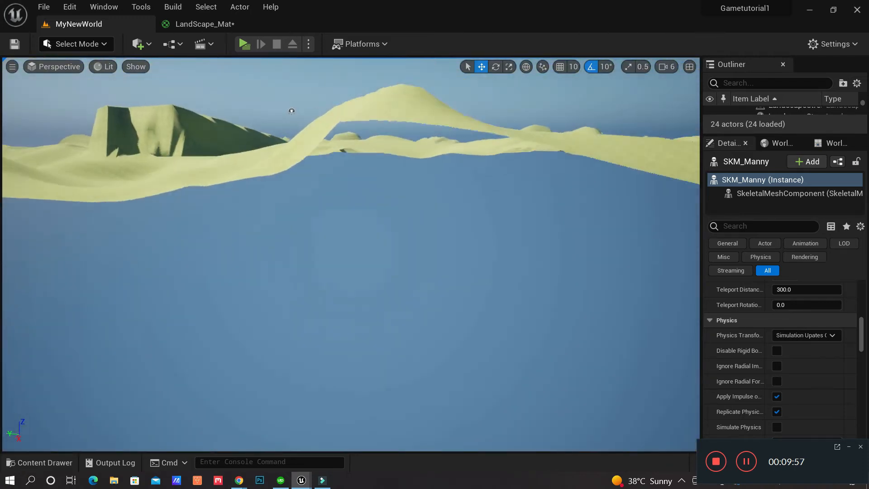
{"action": "scroll", "coordinate": [526, 174], "scroll_direction": "down", "scroll_amount": 4}
{"action": "left_click", "coordinate": [665, 67]}
{"action": "right_click_drag", "start_coordinate": [470, 301], "coordinate": [485, 291]}
{"action": "key", "text": "w"}
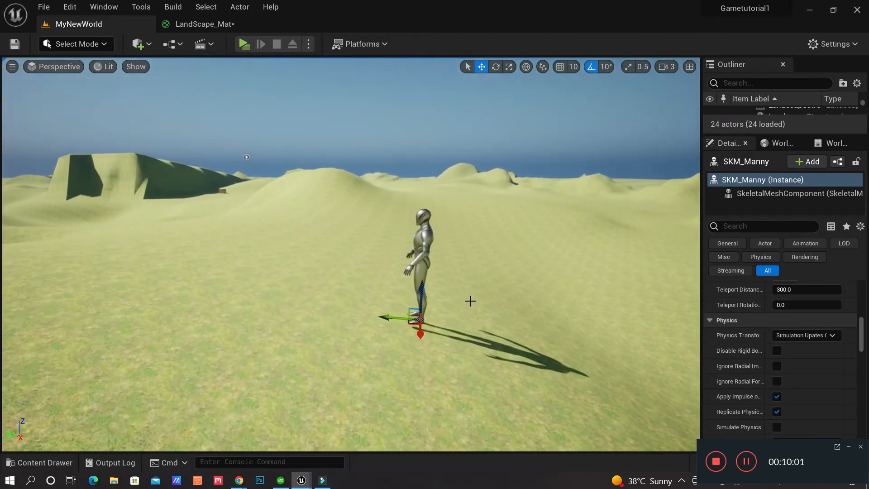
Rotate the mannequin about its vertical axis and adjust the rotation back
{"action": "key", "text": "e"}
{"action": "left_click_drag", "start_coordinate": [410, 340], "coordinate": [836, 251]}
{"action": "key", "text": "w"}
{"action": "middle_click_drag", "start_coordinate": [615, 266], "coordinate": [617, 271]}
{"action": "right_click_drag", "start_coordinate": [616, 270], "coordinate": [542, 285]}
{"action": "key", "text": "w"}
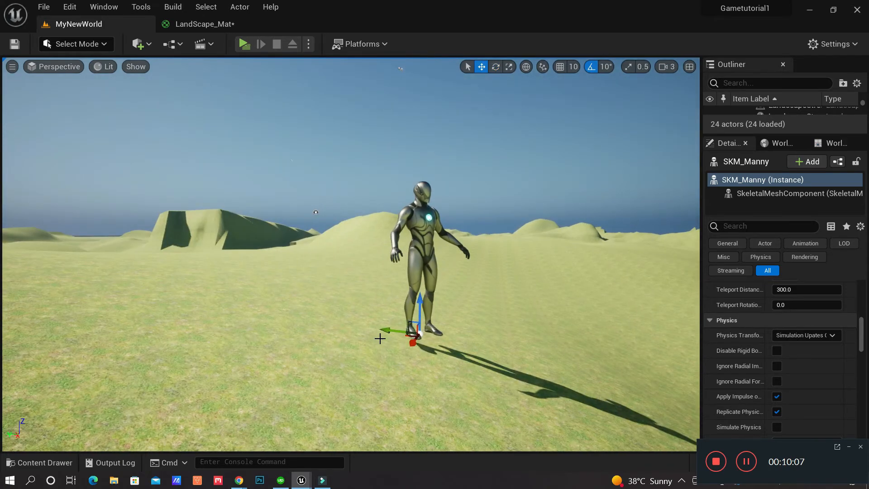
Move the mannequin sideways to the left and raise it upward
{"action": "left_click_drag", "start_coordinate": [399, 332], "coordinate": [223, 245]}
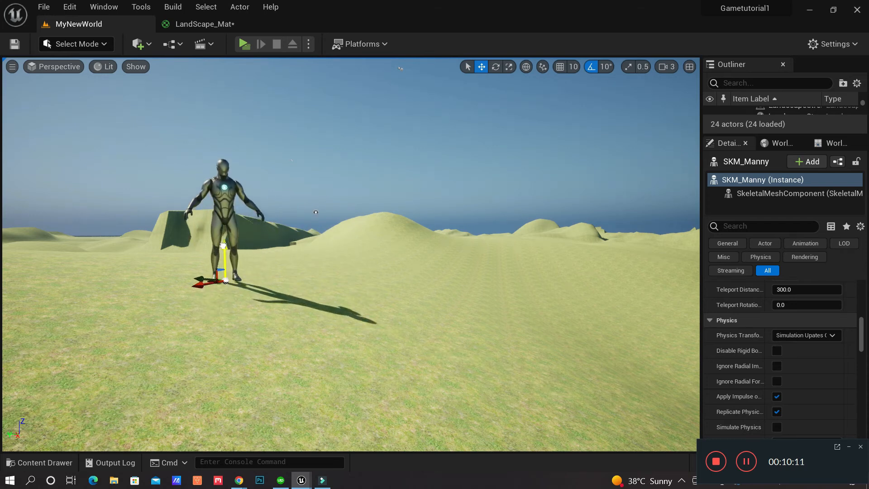
{"action": "right_click_drag", "start_coordinate": [223, 246], "coordinate": [201, 283]}
{"action": "key", "text": "e"}
{"action": "key", "text": "a"}
{"action": "right_click_drag", "start_coordinate": [394, 280], "coordinate": [429, 303]}
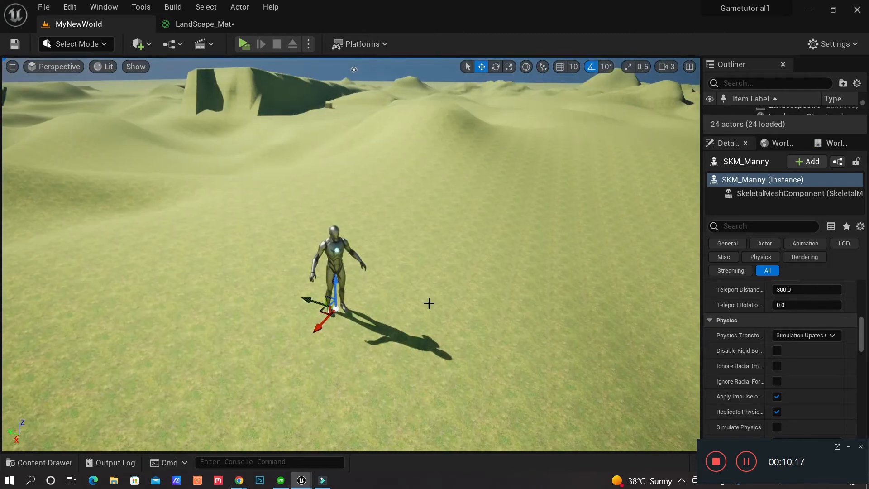
{"action": "left_click_drag", "start_coordinate": [313, 301], "coordinate": [145, 213]}
{"action": "right_click_drag", "start_coordinate": [172, 222], "coordinate": [129, 202]}
{"action": "key", "text": "w"}
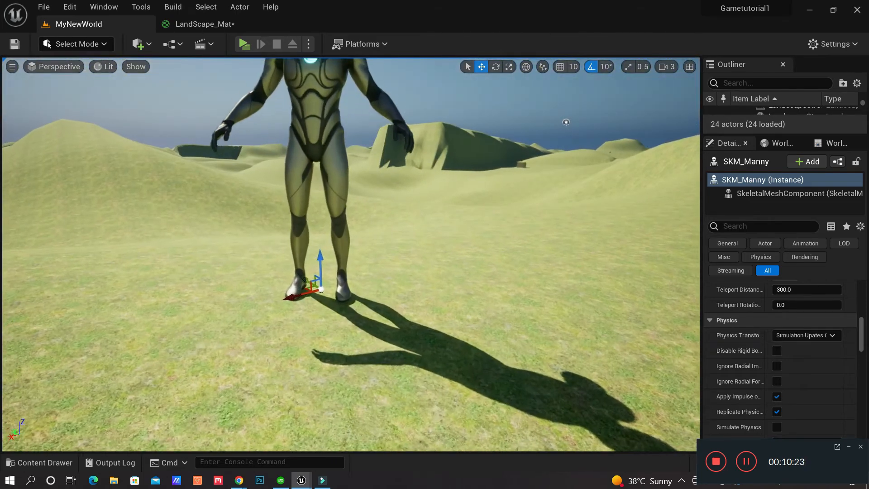
{"action": "key", "text": "w"}
Fly the camera down beside the mannequin's legs to inspect the grass
{"action": "left_click", "coordinate": [440, 316]}
{"action": "key", "text": "w"}
{"action": "mouse_move", "coordinate": [440, 317]}
{"action": "right_mouse_down"}
{"action": "mouse_move", "coordinate": [468, 315]}
{"action": "mouse_move", "coordinate": [470, 337]}
{"action": "mouse_move", "coordinate": [500, 348]}
{"action": "mouse_move", "coordinate": [507, 341]}
{"action": "mouse_move", "coordinate": [440, 324]}
{"action": "mouse_move", "coordinate": [448, 294]}
{"action": "mouse_move", "coordinate": [450, 327]}
{"action": "mouse_move", "coordinate": [424, 316]}
{"action": "mouse_move", "coordinate": [420, 296]}
{"action": "mouse_move", "coordinate": [419, 323]}
{"action": "mouse_move", "coordinate": [436, 330]}
{"action": "right_mouse_up"}
{"action": "key", "text": "w"}
{"action": "key", "text": "a"}
{"action": "key", "text": "q"}
{"action": "key", "text": "s"}
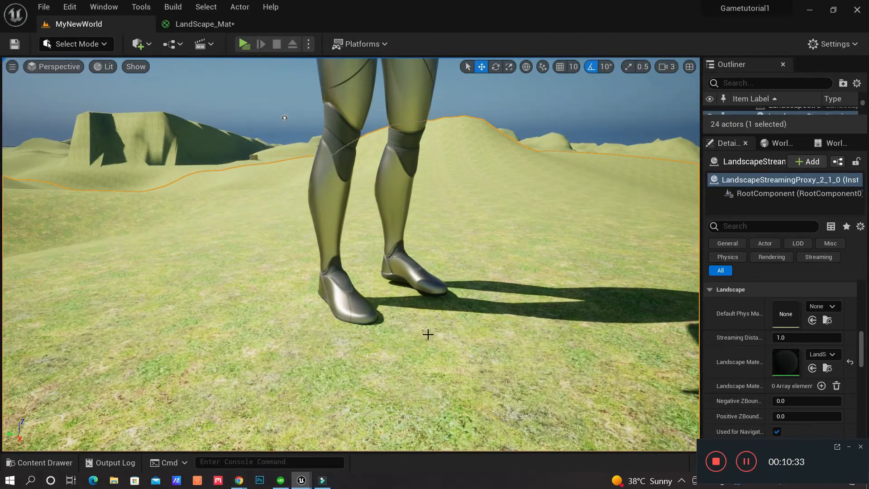
Return to the LandScape_Mat graph and browse the TutorialGameDevelopment folder in the Content Drawer
{"action": "left_click", "coordinate": [204, 24]}
{"action": "right_click_drag", "start_coordinate": [431, 215], "coordinate": [483, 237]}
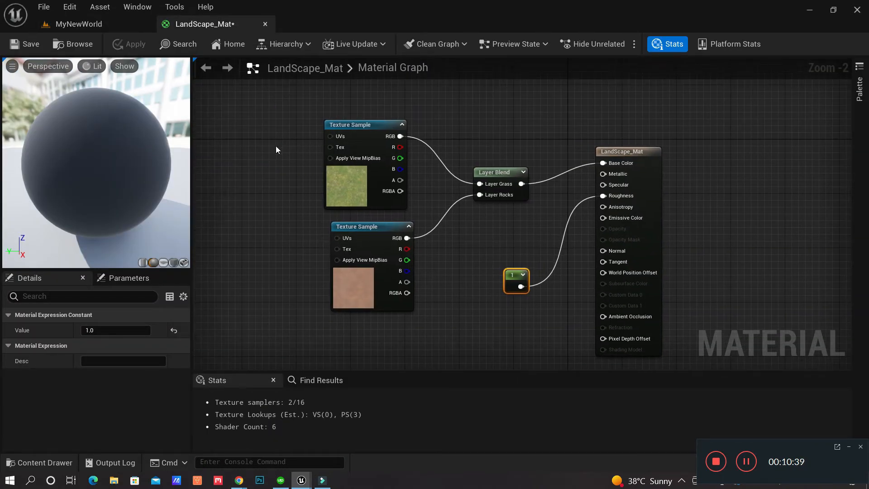
{"action": "left_click", "coordinate": [57, 462]}
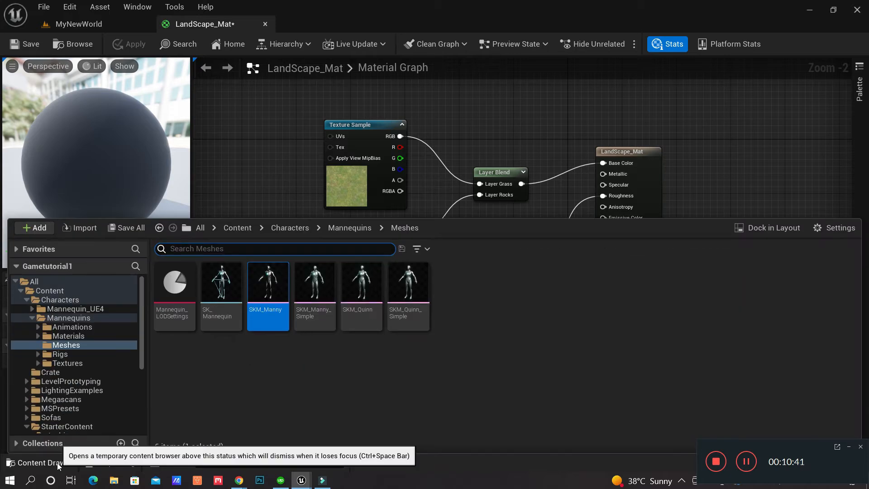
{"action": "left_click_drag", "start_coordinate": [143, 348], "coordinate": [140, 406]}
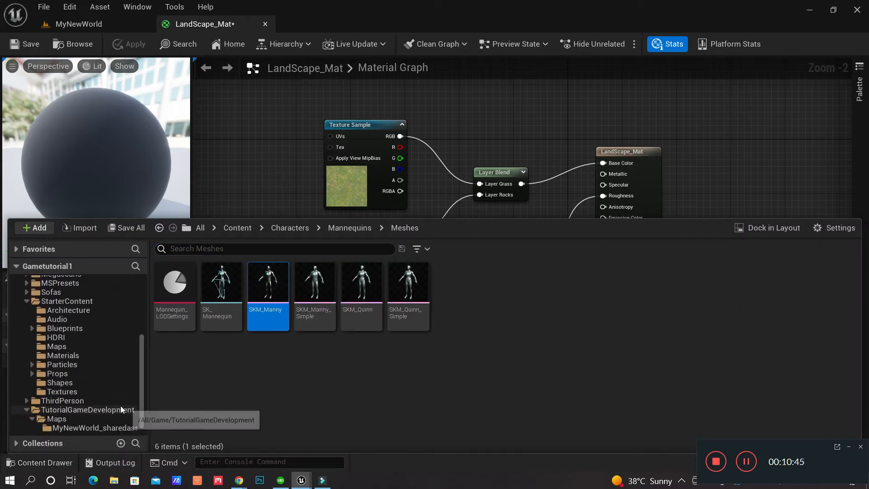
{"action": "left_click", "coordinate": [73, 409]}
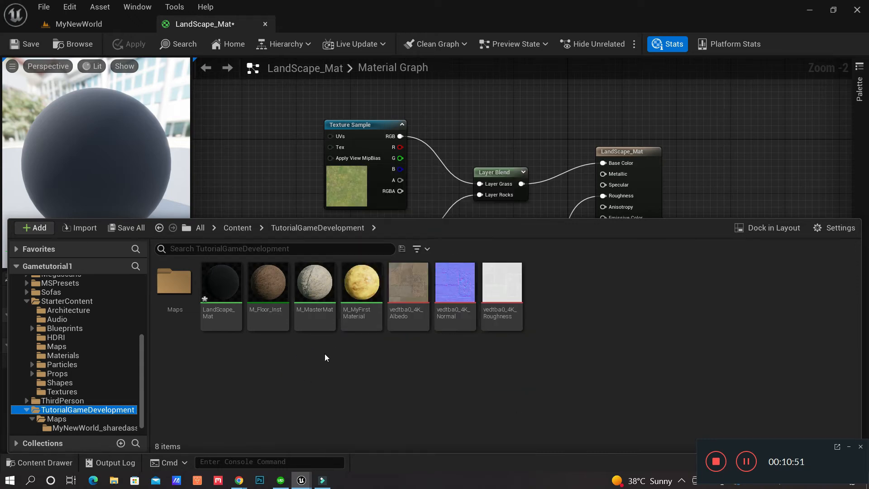
Open M_MasterMat and copy its TexCoord, TilingSize and Multiply tiling nodes
{"action": "double_click", "coordinate": [318, 302]}
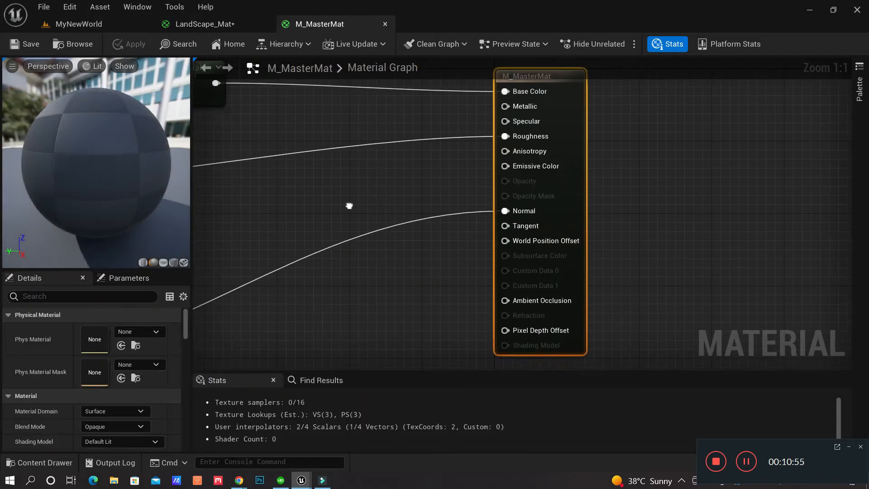
{"action": "scroll", "coordinate": [445, 266], "scroll_direction": "down", "scroll_amount": 7}
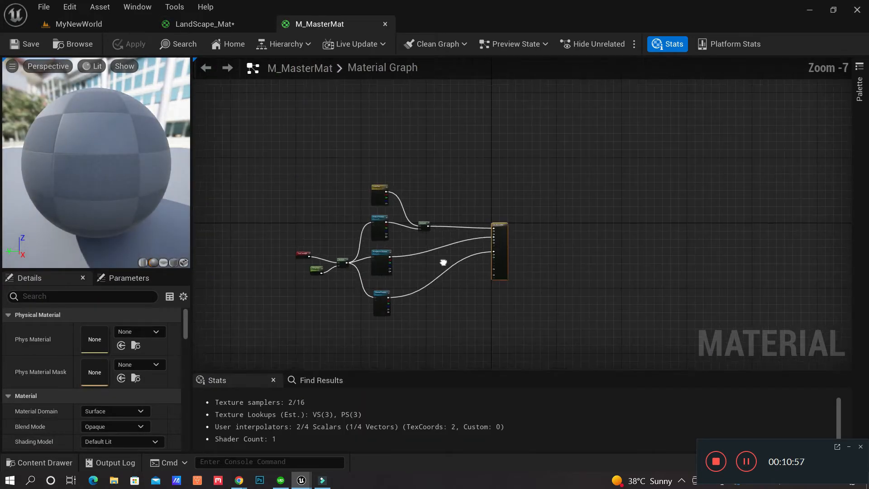
{"action": "scroll", "coordinate": [384, 295], "scroll_direction": "up", "scroll_amount": 6}
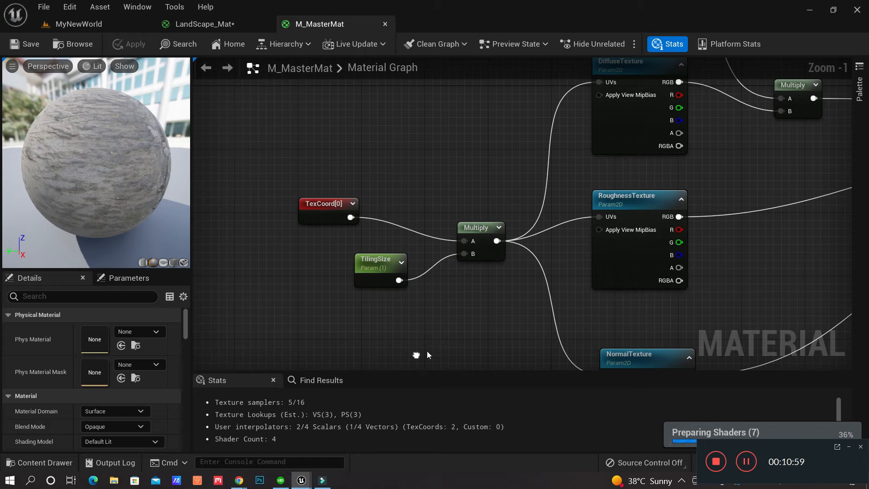
{"action": "left_click", "coordinate": [850, 448]}
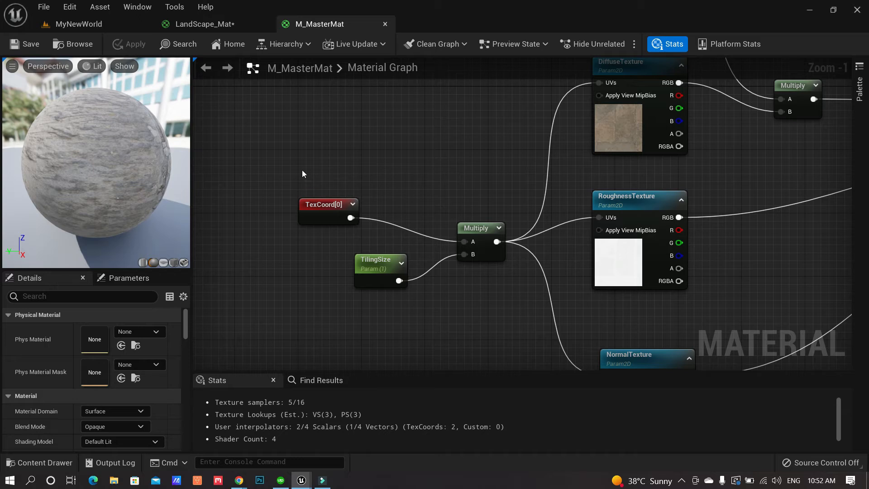
{"action": "left_click_drag", "start_coordinate": [301, 157], "coordinate": [483, 304]}
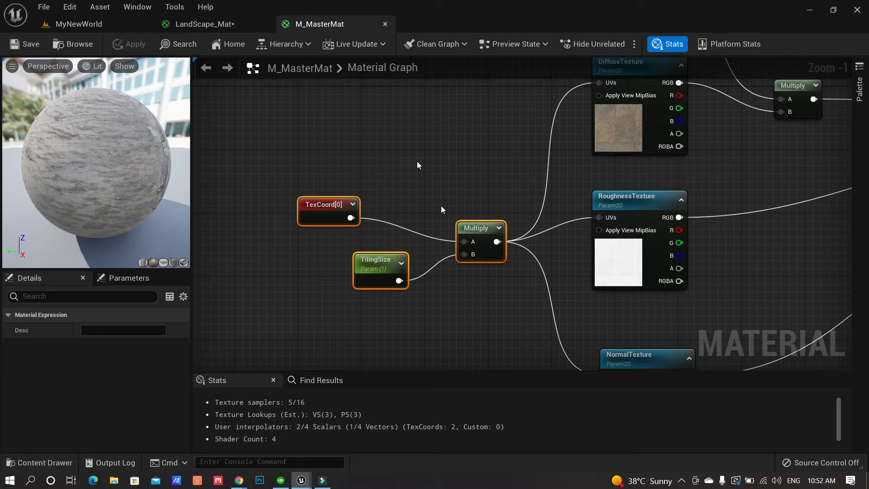
Go back to the LandScape_Mat graph and make room on the left for the copied nodes
{"action": "left_click", "coordinate": [229, 26]}
{"action": "right_click_drag", "start_coordinate": [385, 199], "coordinate": [549, 225]}
{"action": "left_click", "coordinate": [385, 200]}
Paste the tiling nodes, wire Multiply into the grass Texture Sample UVs, and apply
{"action": "key", "text": "ctrl+v"}
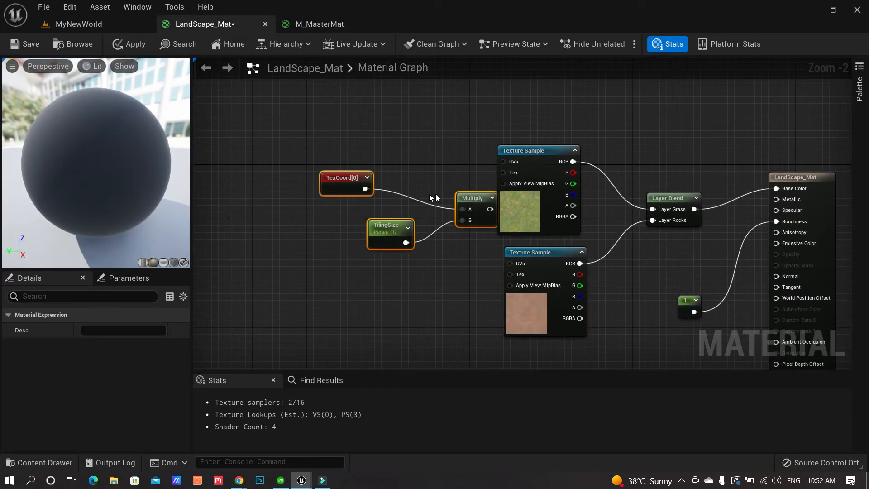
{"action": "left_click_drag", "start_coordinate": [473, 197], "coordinate": [506, 162]}
{"action": "right_click_drag", "start_coordinate": [423, 230], "coordinate": [452, 242]}
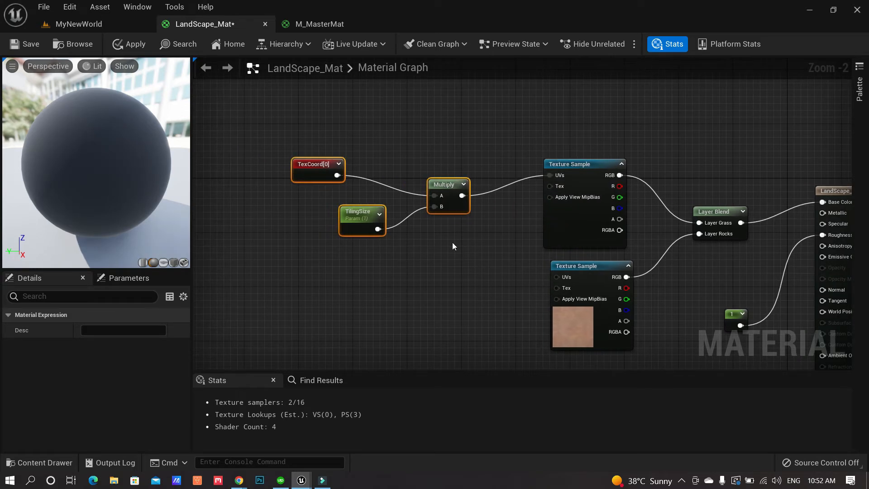
{"action": "left_click", "coordinate": [365, 215]}
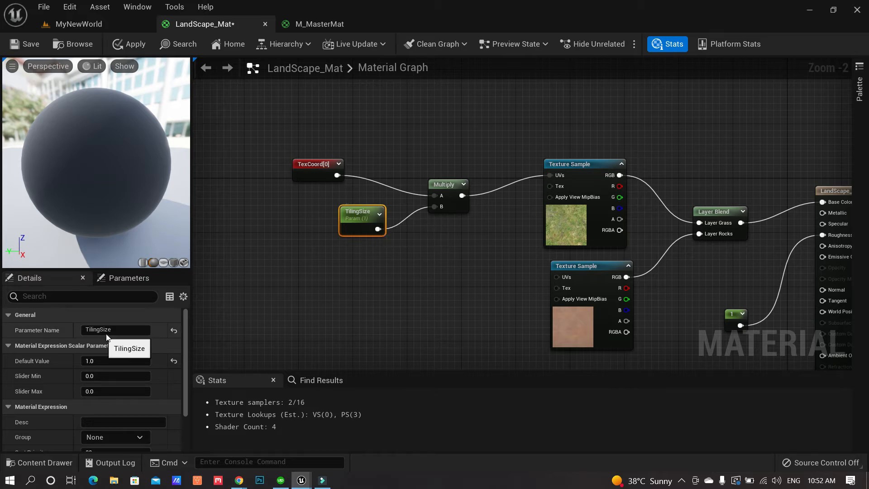
{"action": "left_click", "coordinate": [137, 47]}
{"action": "left_click", "coordinate": [115, 22]}
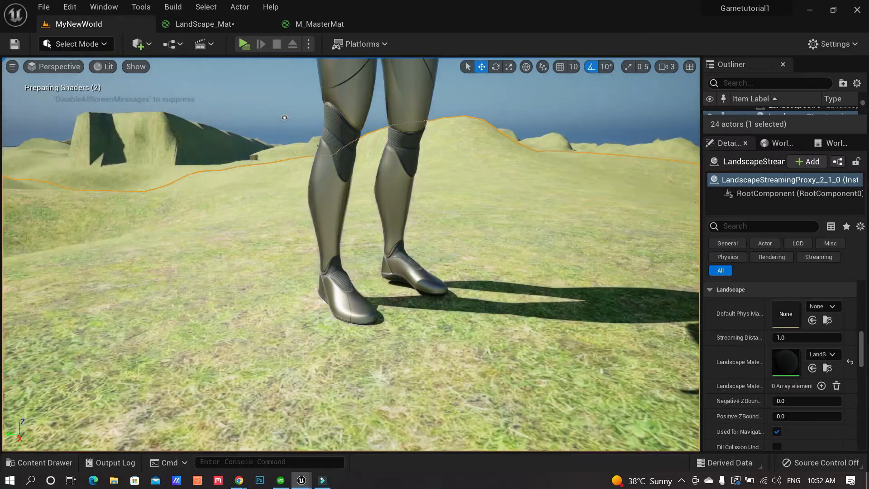
Create the material instance LandScape_Mat_Inst from LandScape_Mat in the TutorialGameDevelopment folder
{"action": "right_click_drag", "start_coordinate": [415, 197], "coordinate": [466, 231]}
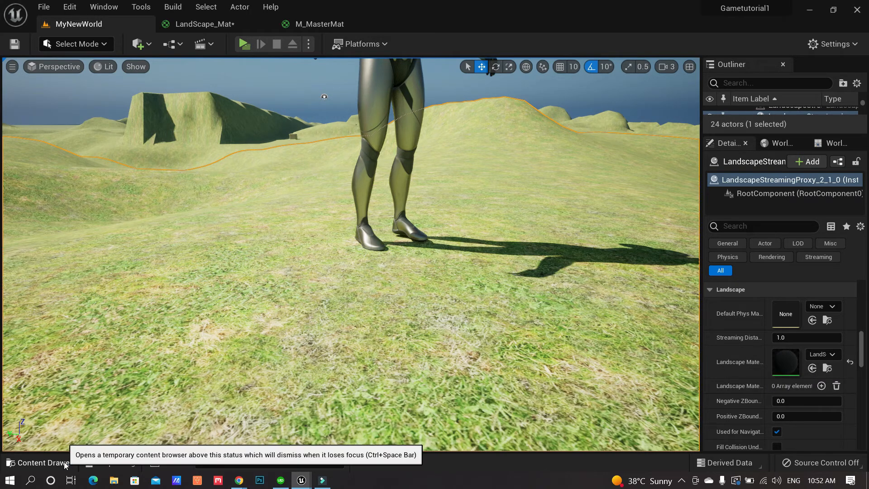
{"action": "left_click", "coordinate": [38, 462]}
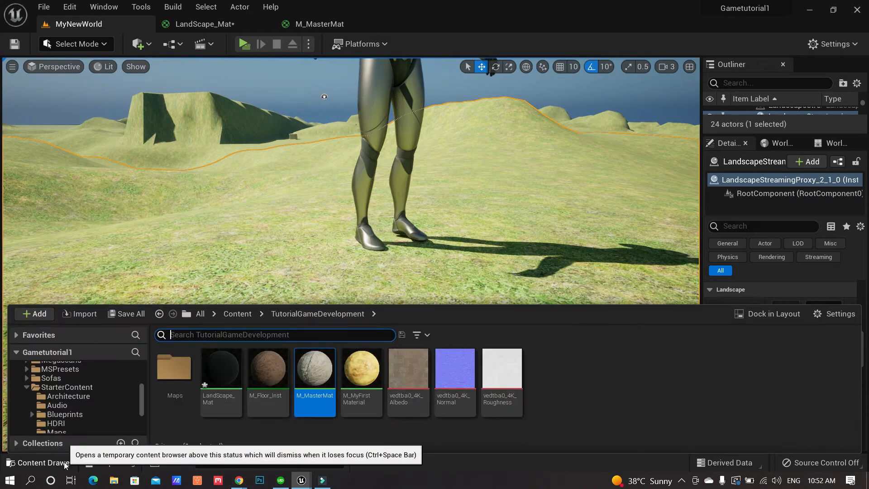
{"action": "left_click", "coordinate": [227, 370]}
{"action": "right_click", "coordinate": [227, 370]}
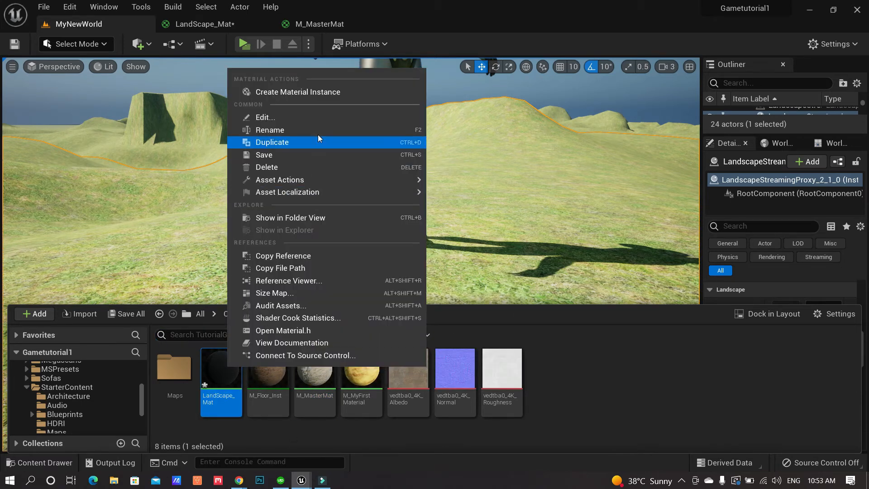
{"action": "left_click", "coordinate": [333, 93]}
{"action": "key", "text": "Return"}
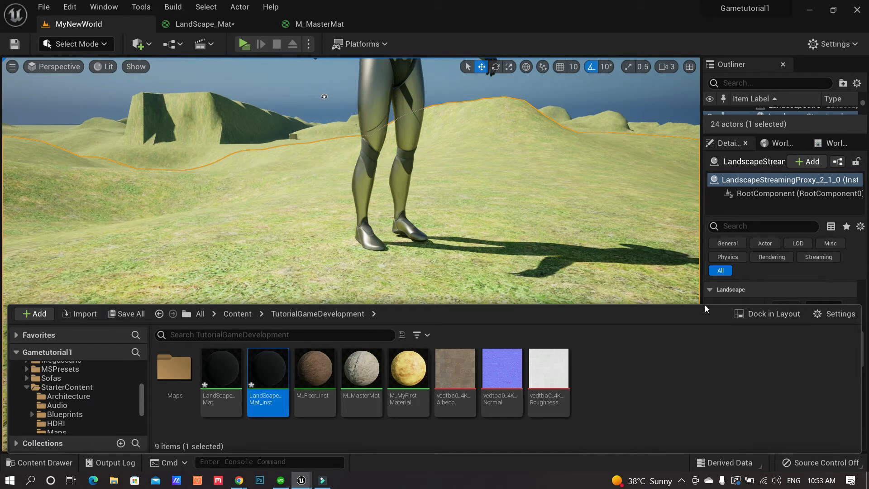
{"action": "left_click_drag", "start_coordinate": [705, 304], "coordinate": [724, 349]}
Assign LandScape_Mat_Inst to the landscape's Landscape Material with Use Selected Asset
{"action": "scroll", "coordinate": [742, 329], "scroll_direction": "down", "scroll_amount": 6}
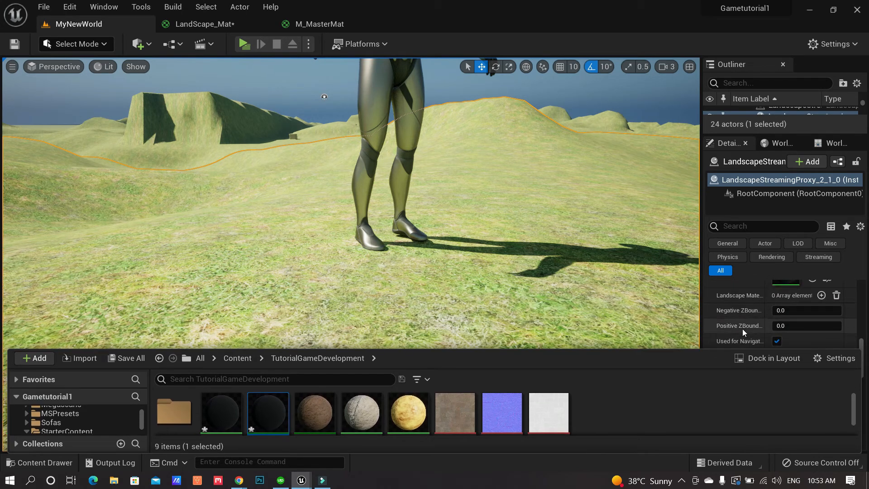
{"action": "scroll", "coordinate": [742, 328], "scroll_direction": "down", "scroll_amount": 8}
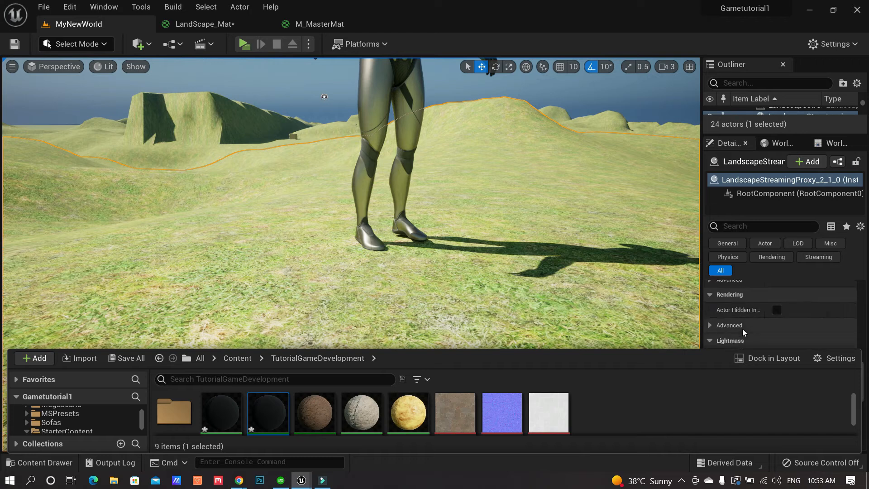
{"action": "scroll", "coordinate": [742, 329], "scroll_direction": "down", "scroll_amount": 6}
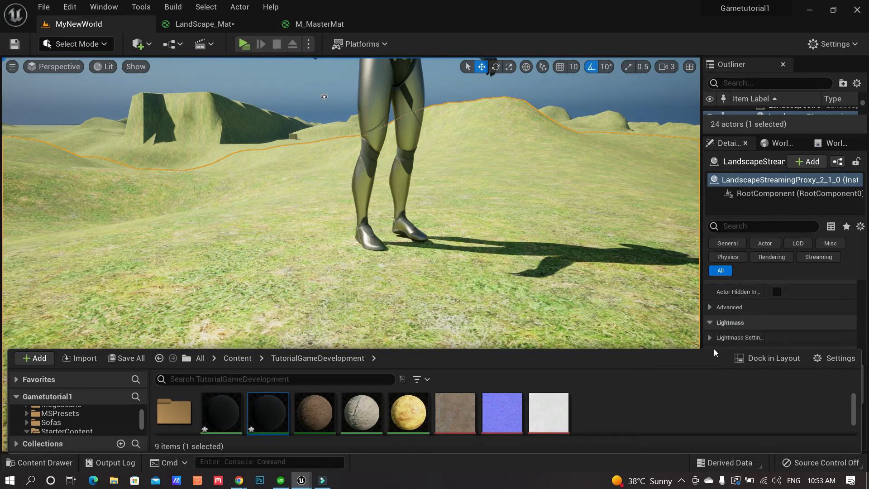
{"action": "left_click_drag", "start_coordinate": [714, 348], "coordinate": [733, 408]}
{"action": "left_click_drag", "start_coordinate": [862, 383], "coordinate": [863, 355]}
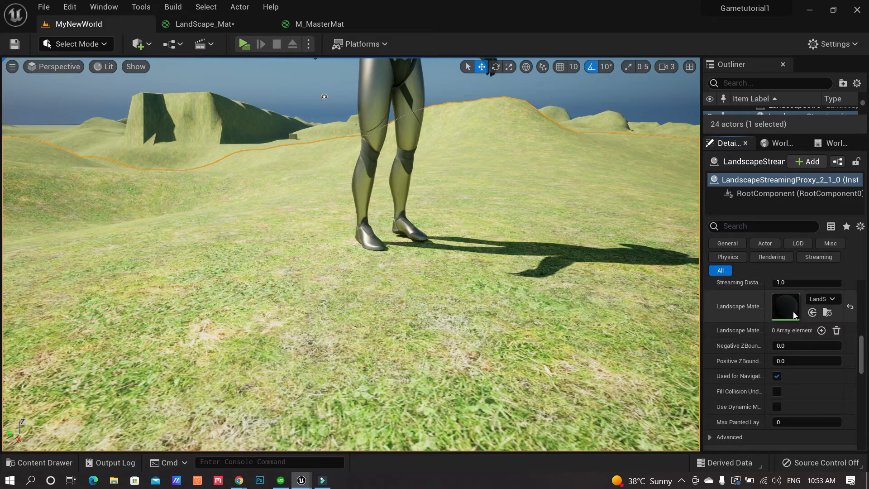
{"action": "left_click", "coordinate": [44, 462]}
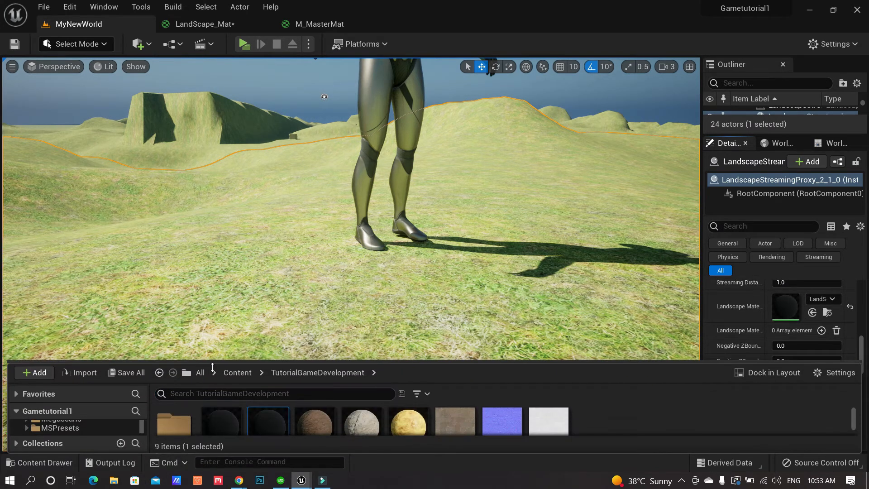
{"action": "left_click", "coordinate": [813, 313]}
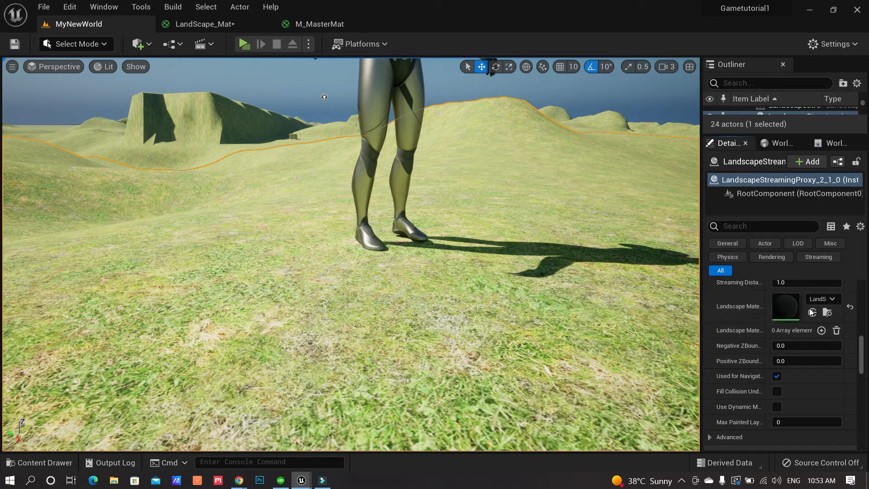
Open LandScape_Mat_Inst in a floating window and close the M_MasterMat editor
{"action": "double_click", "coordinate": [791, 312]}
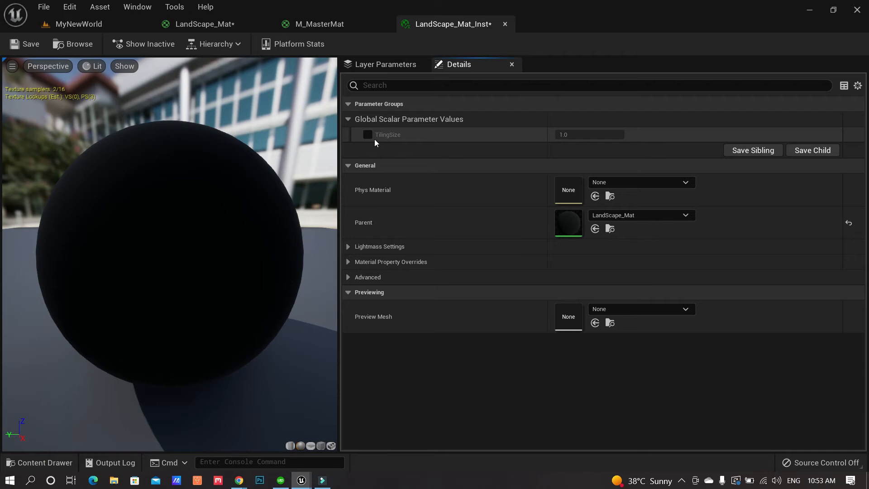
{"action": "left_click_drag", "start_coordinate": [467, 26], "coordinate": [428, 94]}
{"action": "left_click", "coordinate": [385, 24]}
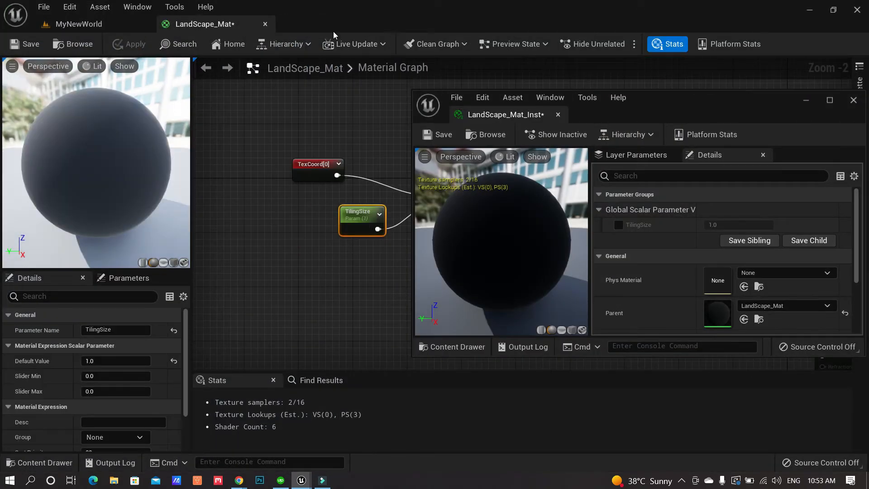
{"action": "left_click", "coordinate": [97, 24]}
{"action": "left_click_drag", "start_coordinate": [655, 103], "coordinate": [630, 70]}
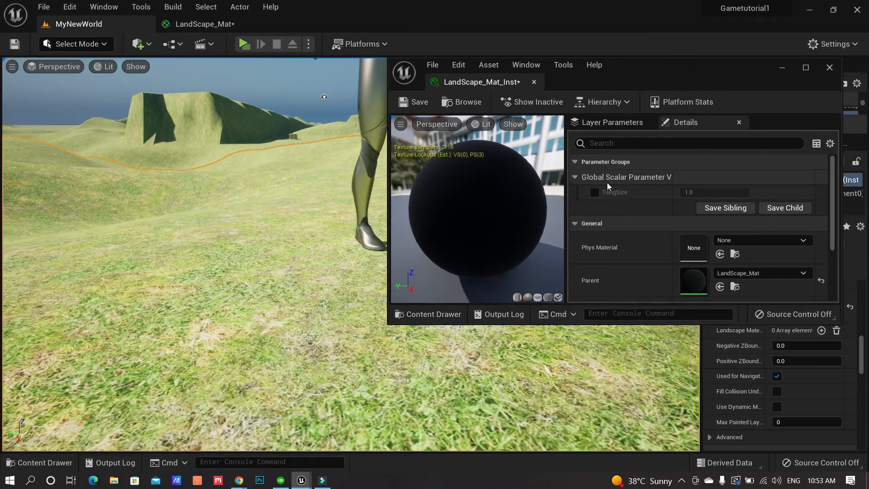
Override TilingSize in the instance and test a value of 0.4 in the viewport
{"action": "left_click", "coordinate": [594, 191]}
{"action": "right_click_drag", "start_coordinate": [339, 287], "coordinate": [307, 287]}
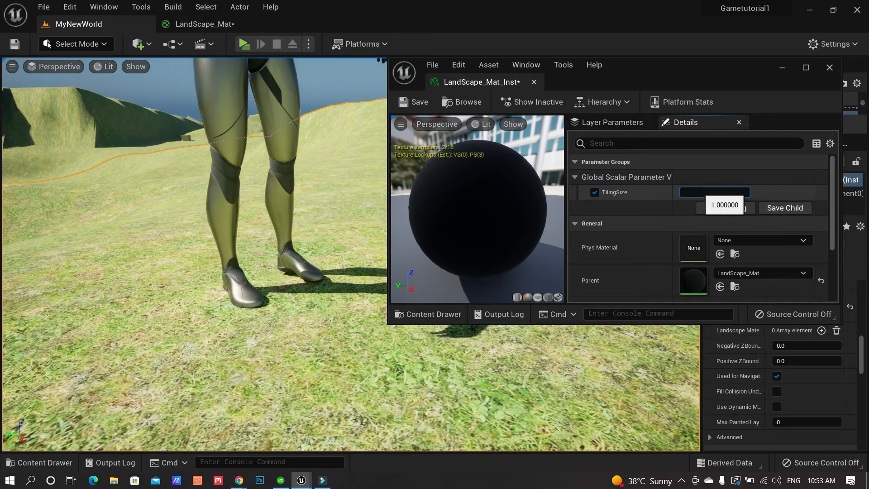
{"action": "key", "text": "Return"}
{"action": "right_click_drag", "start_coordinate": [316, 273], "coordinate": [337, 270]}
{"action": "key", "text": "w"}
Try TilingSize 0.7, then settle on 0.6 for denser grass
{"action": "left_click", "coordinate": [700, 195]}
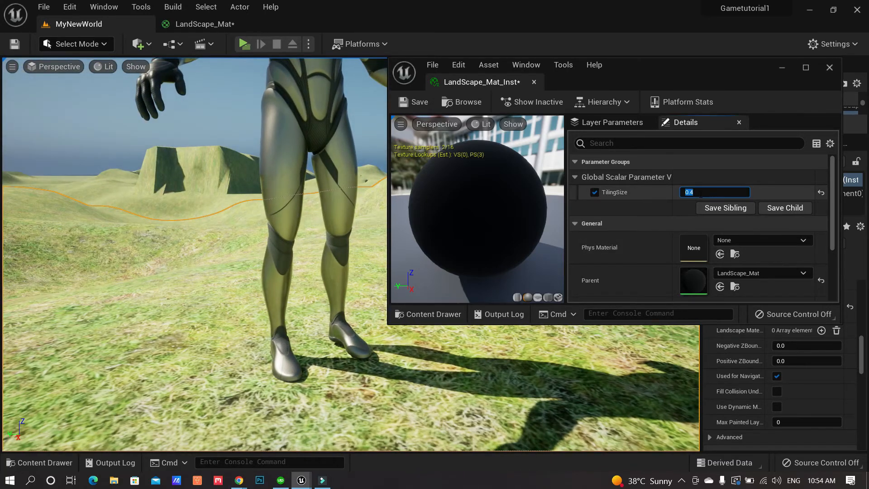
{"action": "type", "text": ".7"}
{"action": "key", "text": "Return"}
{"action": "type", "text": "."}
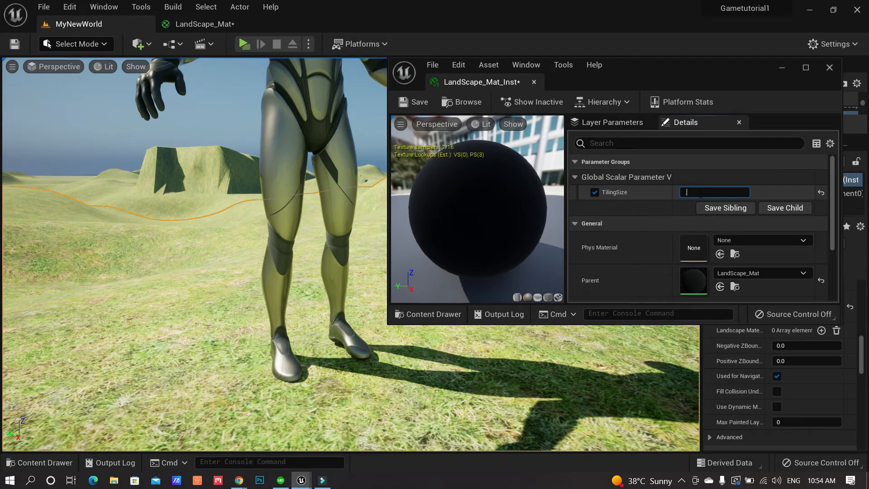
{"action": "type", "text": "6"}
{"action": "key", "text": "Return"}
{"action": "left_click_drag", "start_coordinate": [353, 277], "coordinate": [333, 288]}
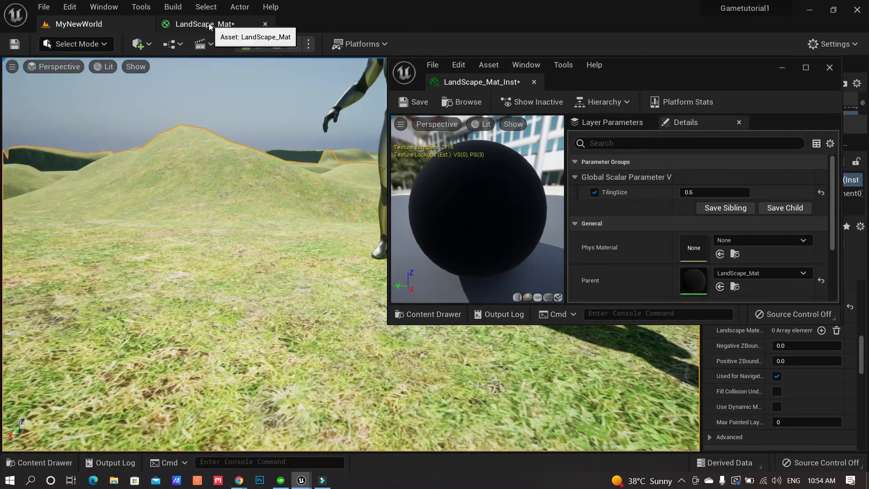
Duplicate the TexCoord, TilingSize and Multiply nodes and place them beside the rock texture
{"action": "left_click", "coordinate": [211, 25]}
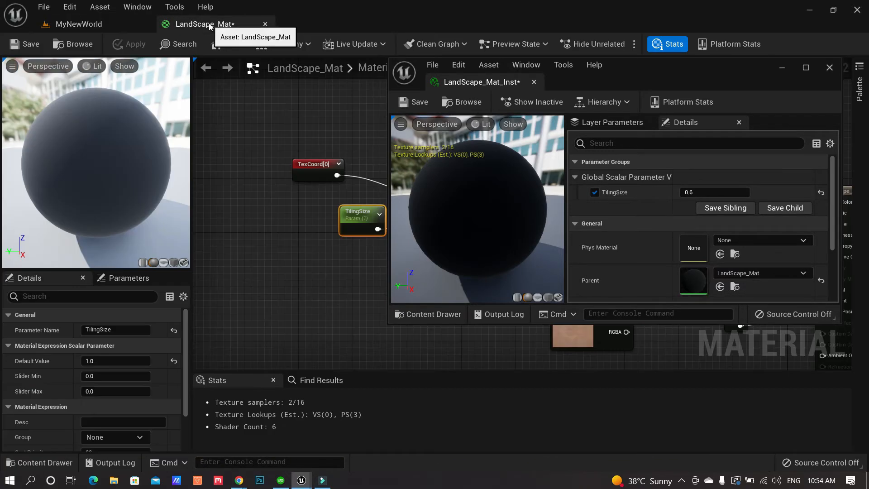
{"action": "left_click", "coordinate": [783, 69]}
{"action": "right_click_drag", "start_coordinate": [492, 293], "coordinate": [514, 201]}
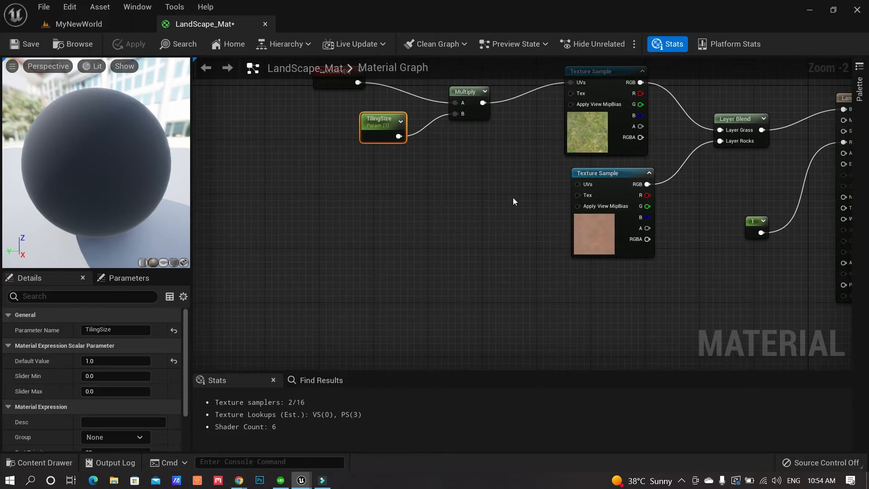
{"action": "right_click_drag", "start_coordinate": [598, 212], "coordinate": [607, 277]}
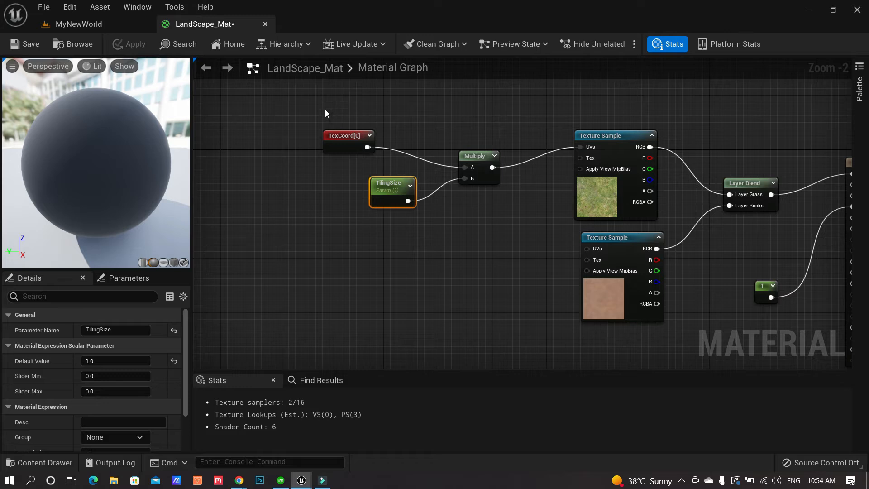
{"action": "left_click_drag", "start_coordinate": [308, 107], "coordinate": [507, 246]}
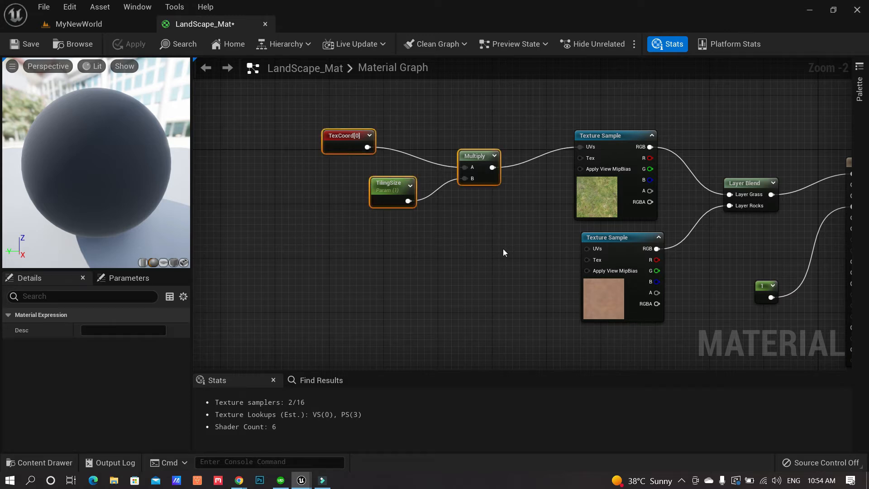
{"action": "key", "text": "ctrl+d"}
{"action": "left_click_drag", "start_coordinate": [464, 230], "coordinate": [345, 257]}
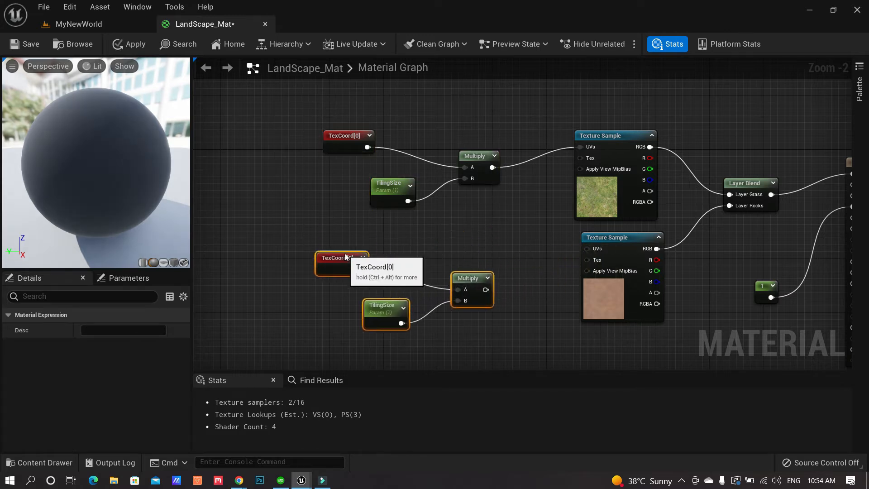
Wire the duplicated Multiply into the rock Texture Sample's UVs
{"action": "left_click", "coordinate": [500, 299]}
{"action": "left_click_drag", "start_coordinate": [485, 289], "coordinate": [587, 248]}
{"action": "right_click_drag", "start_coordinate": [500, 244], "coordinate": [531, 207]}
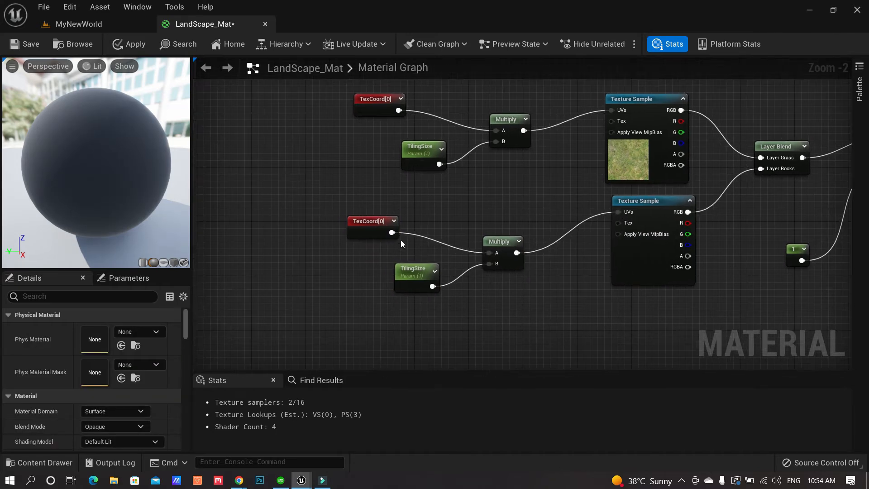
{"action": "left_click", "coordinate": [420, 148]}
{"action": "left_click", "coordinate": [413, 272]}
{"action": "left_click", "coordinate": [424, 141]}
{"action": "left_click", "coordinate": [406, 267]}
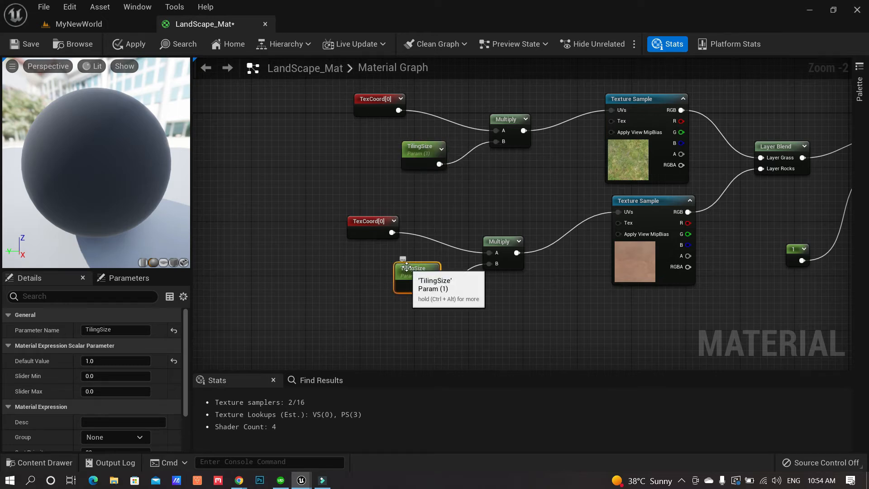
{"action": "left_click", "coordinate": [425, 145]}
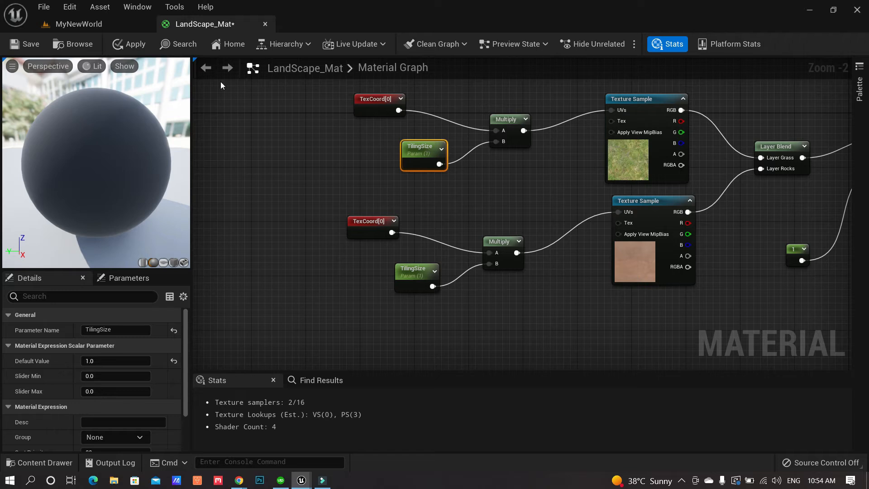
Apply the material and move the floating LandScape_Mat_Inst window aside
{"action": "left_click", "coordinate": [135, 45]}
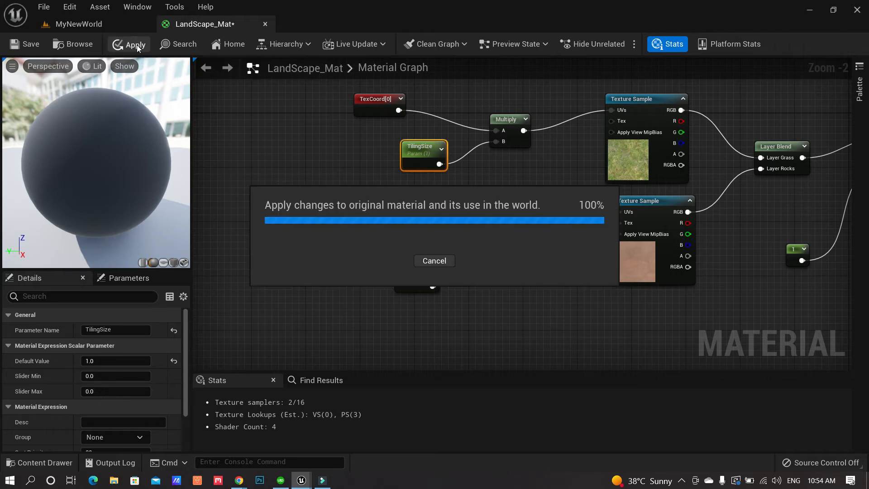
{"action": "left_click", "coordinate": [113, 24]}
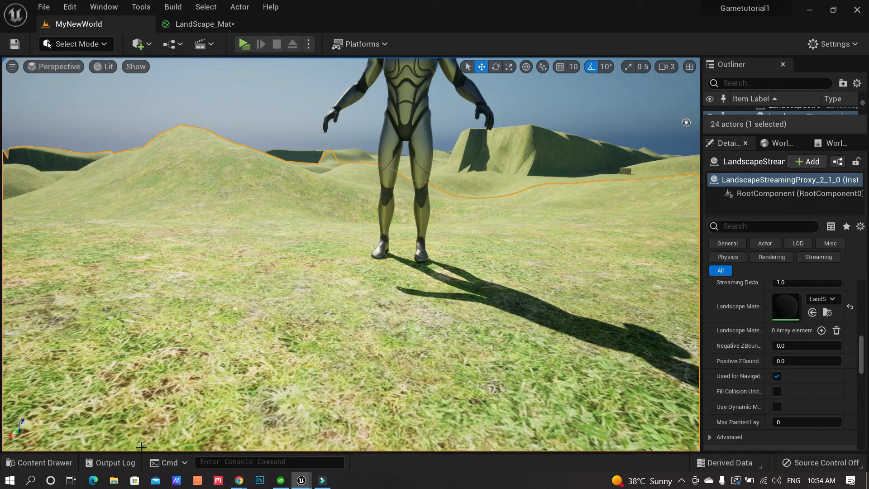
{"action": "mouse_move", "coordinate": [301, 484]}
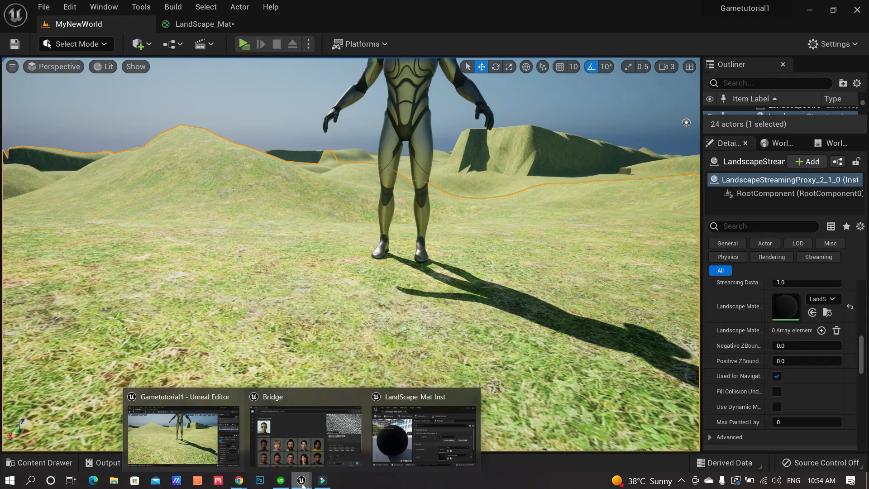
{"action": "left_click", "coordinate": [421, 435]}
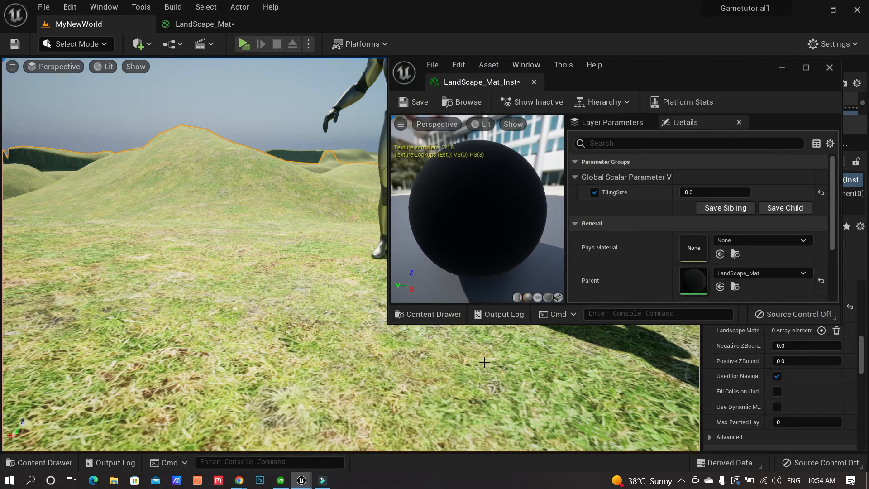
{"action": "left_click_drag", "start_coordinate": [681, 66], "coordinate": [609, 58]}
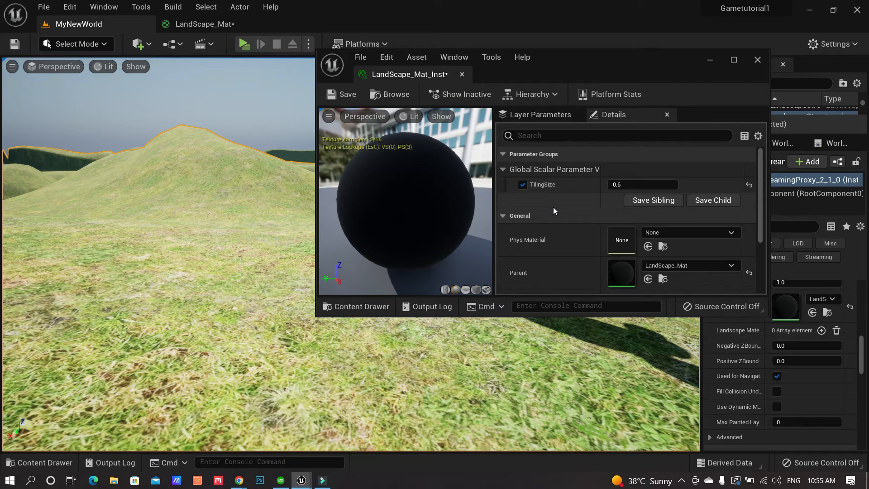
{"action": "left_click", "coordinate": [231, 27]}
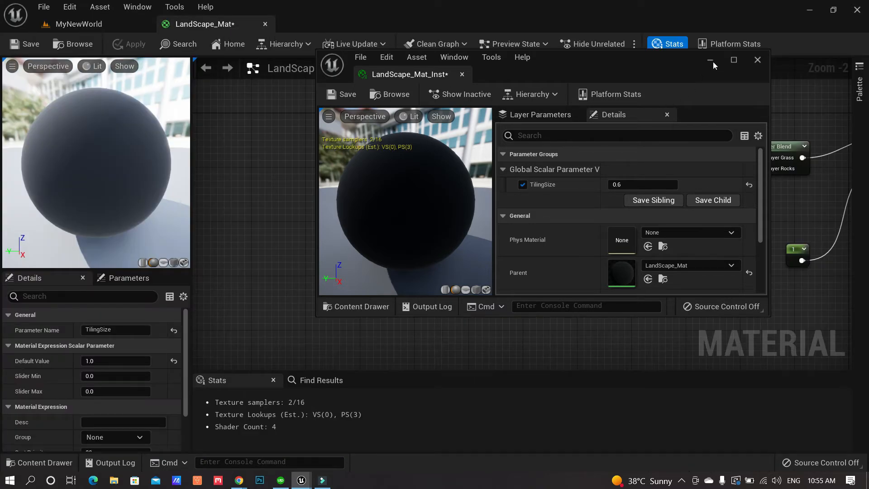
Rename the tiling parameters to GrassSize and RockSize and apply the material
{"action": "left_click", "coordinate": [711, 63]}
{"action": "right_click_drag", "start_coordinate": [537, 194], "coordinate": [569, 240]}
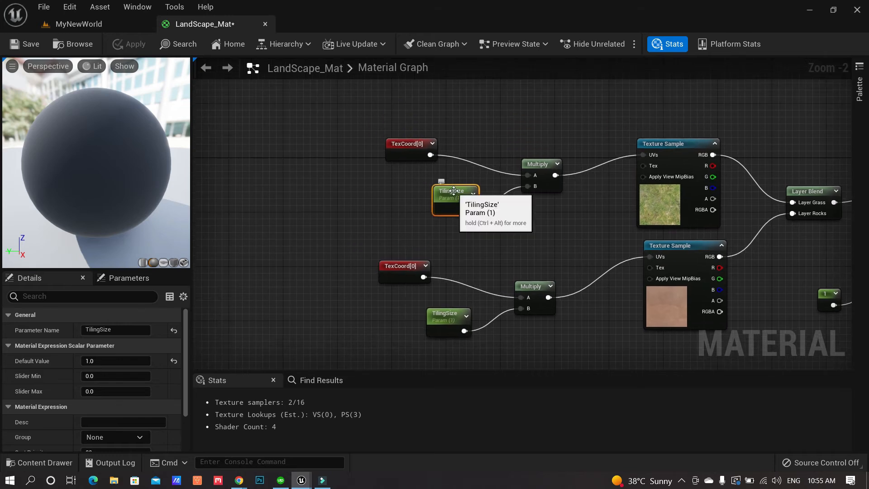
{"action": "left_click", "coordinate": [123, 329]}
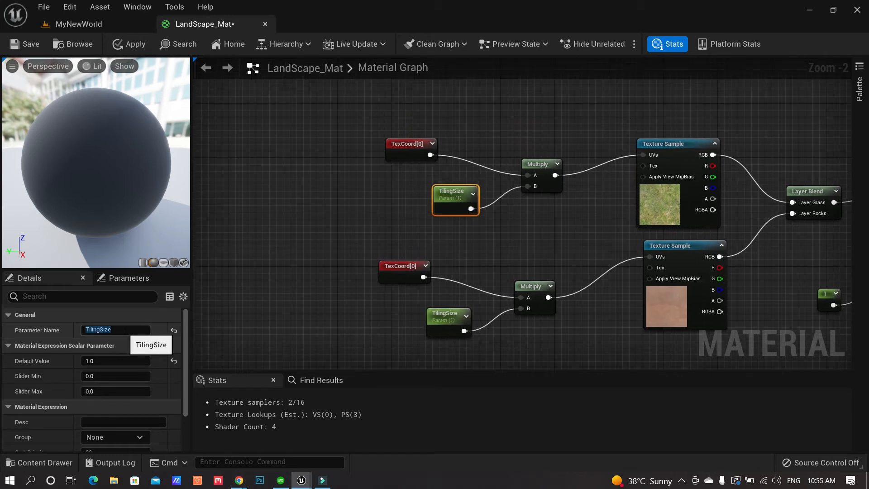
{"action": "left_click", "coordinate": [125, 330]}
{"action": "key", "text": "ctrl+a"}
{"action": "type", "text": "GrassSize"}
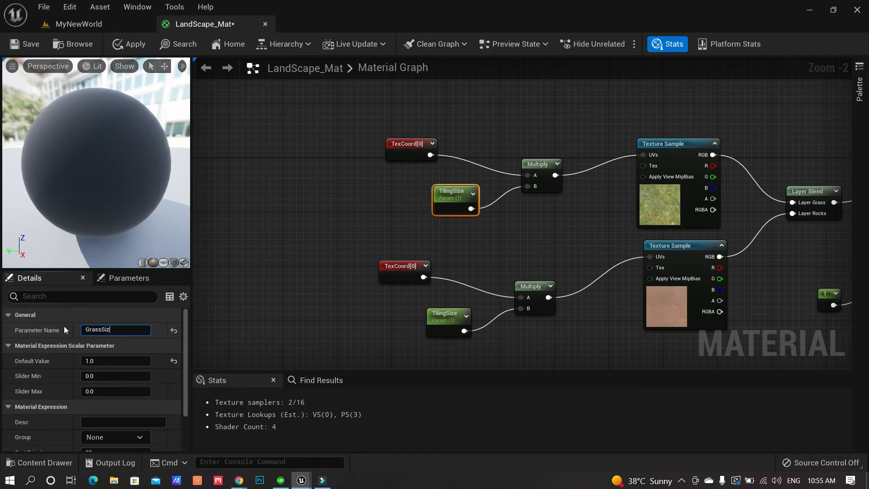
{"action": "key", "text": "Return"}
{"action": "left_click", "coordinate": [440, 325]}
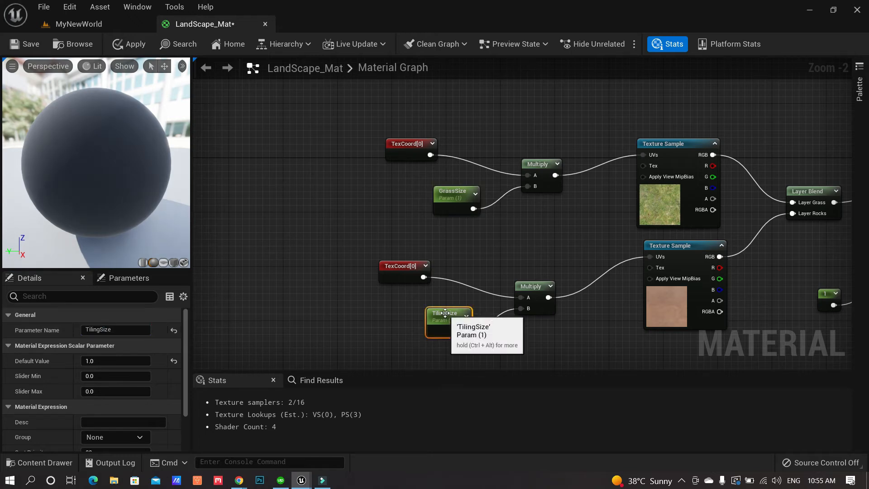
{"action": "left_click", "coordinate": [77, 326]}
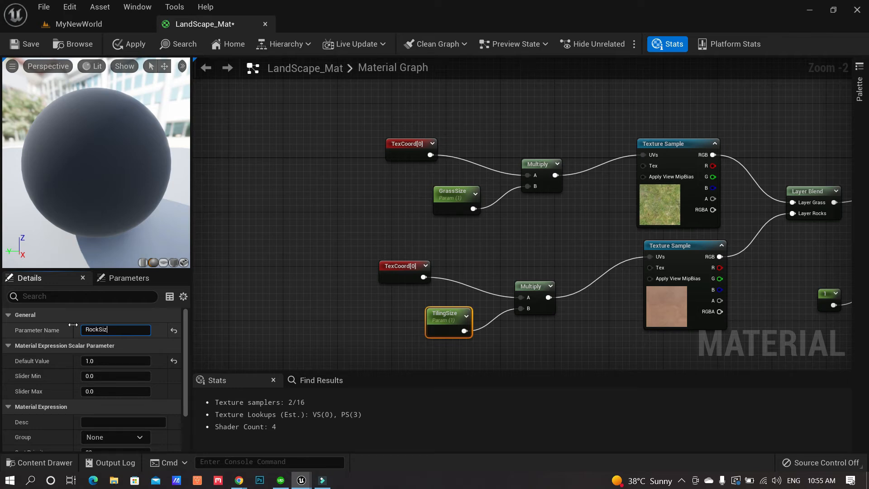
{"action": "left_click", "coordinate": [141, 44]}
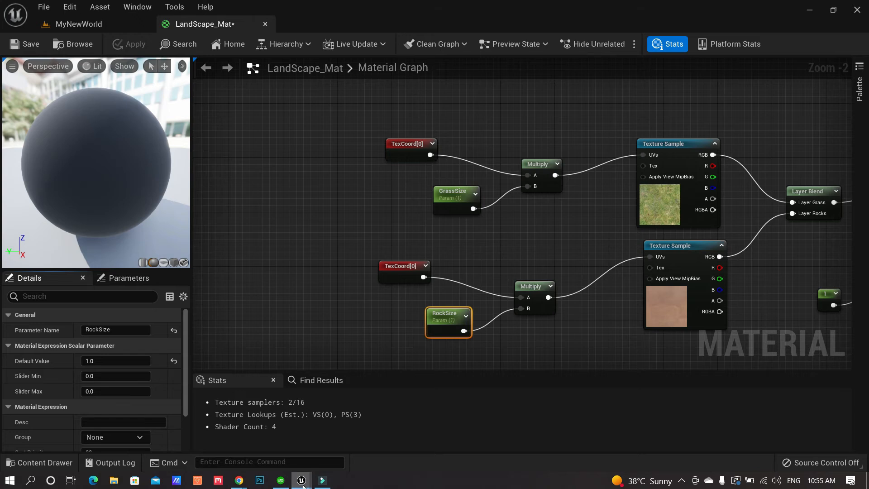
Enable the RockSize override in LandScape_Mat_Inst and switch the editor into Landscape mode
{"action": "mouse_move", "coordinate": [302, 481]}
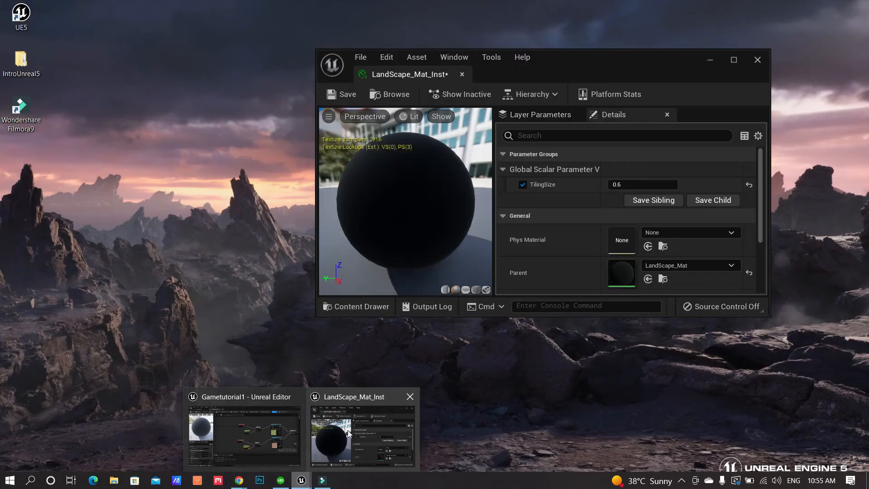
{"action": "left_click", "coordinate": [348, 434]}
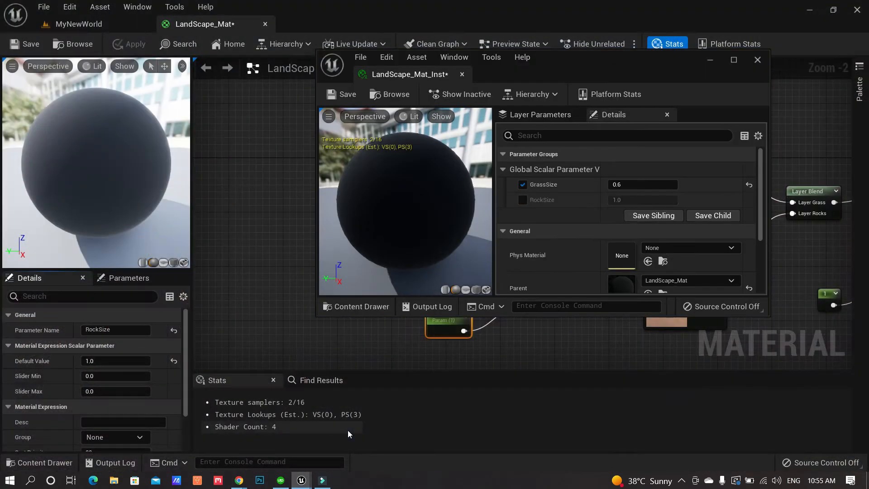
{"action": "left_click", "coordinate": [523, 199]}
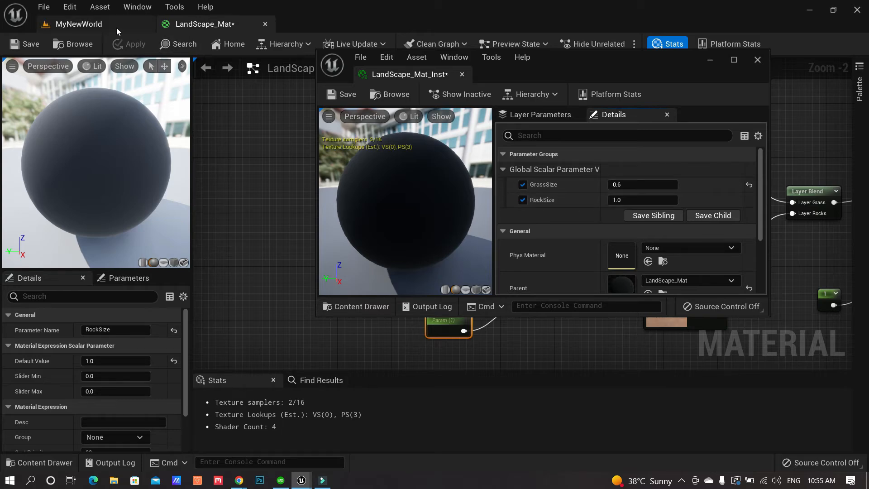
{"action": "left_click", "coordinate": [116, 28]}
{"action": "right_click_drag", "start_coordinate": [278, 203], "coordinate": [340, 199]}
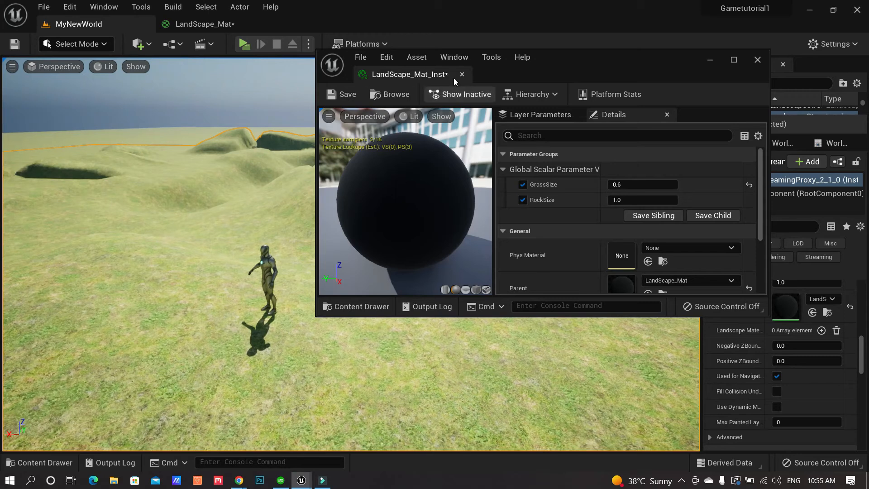
{"action": "left_click_drag", "start_coordinate": [569, 60], "coordinate": [635, 66]}
{"action": "left_click", "coordinate": [780, 65]}
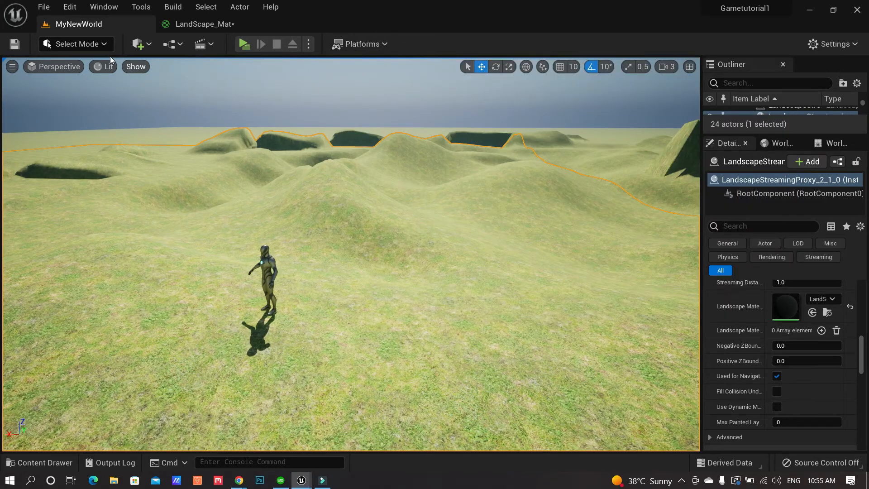
{"action": "left_click", "coordinate": [104, 44]}
{"action": "left_click", "coordinate": [85, 75]}
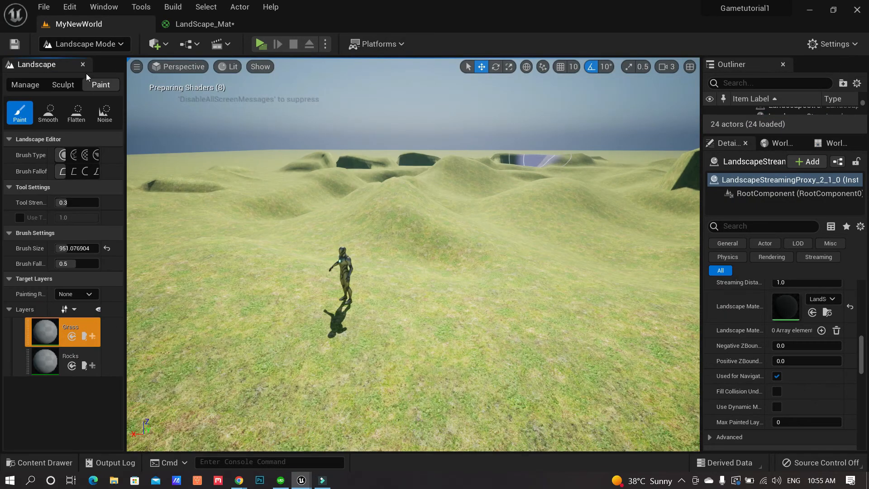
Select the Rocks target layer and paint a first stroke across the foreground
{"action": "left_click", "coordinate": [61, 366]}
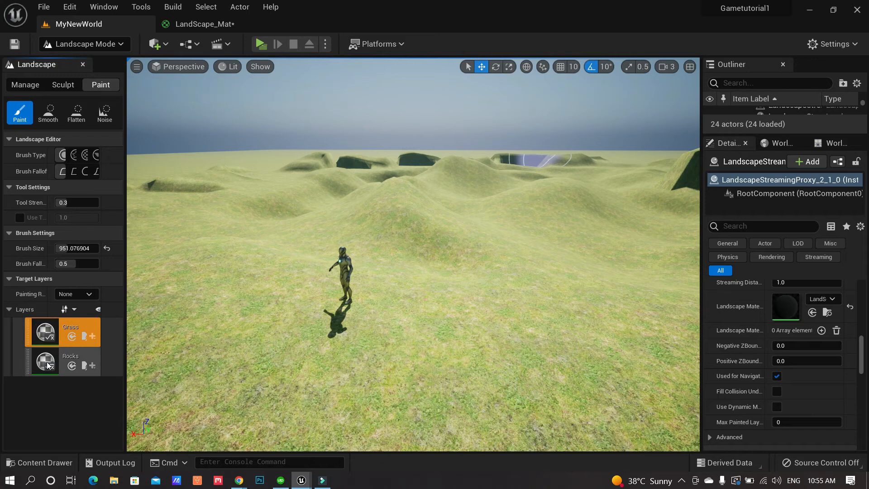
{"action": "mouse_move", "coordinate": [249, 390]}
{"action": "left_mouse_down"}
{"action": "mouse_move", "coordinate": [483, 357]}
{"action": "mouse_move", "coordinate": [549, 330]}
{"action": "left_mouse_up"}
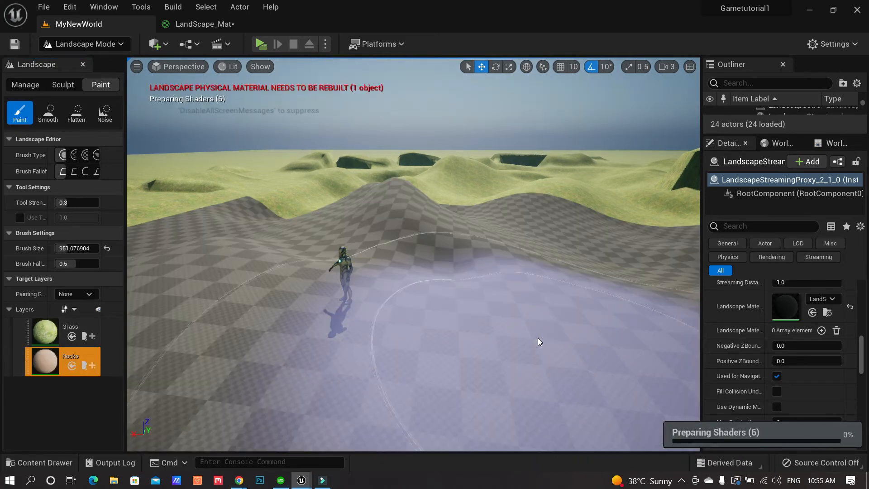
{"action": "right_click_drag", "start_coordinate": [552, 361], "coordinate": [295, 379]}
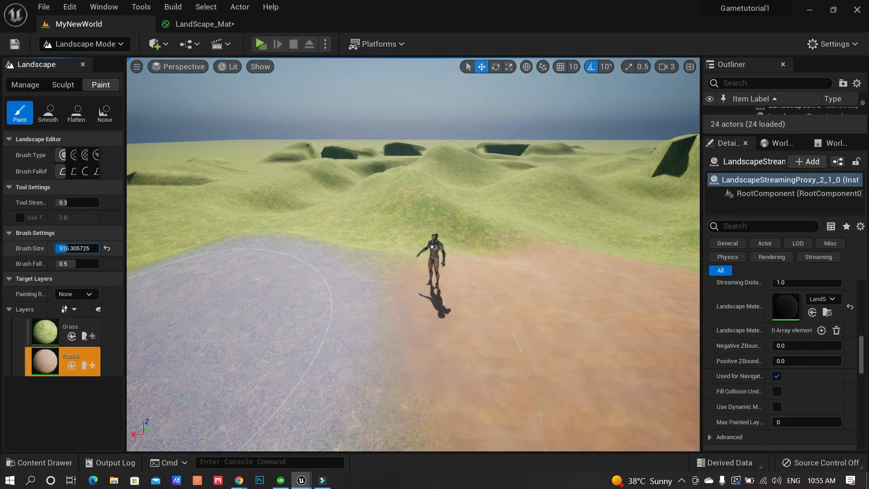
Shrink the brush to about 520 and paint rocks across the hill and foreground grass
{"action": "left_click_drag", "start_coordinate": [67, 248], "coordinate": [62, 249]}
{"action": "right_click_drag", "start_coordinate": [290, 280], "coordinate": [257, 283]}
{"action": "key", "text": "w"}
{"action": "mouse_move", "coordinate": [353, 305]}
{"action": "left_mouse_down"}
{"action": "mouse_move", "coordinate": [426, 270]}
{"action": "mouse_move", "coordinate": [504, 258]}
{"action": "mouse_move", "coordinate": [564, 281]}
{"action": "left_mouse_up"}
{"action": "mouse_move", "coordinate": [565, 281]}
{"action": "right_mouse_down"}
{"action": "mouse_move", "coordinate": [511, 286]}
{"action": "mouse_move", "coordinate": [572, 291]}
{"action": "right_mouse_up"}
{"action": "key", "text": "w"}
{"action": "key", "text": "s"}
{"action": "mouse_move", "coordinate": [525, 349]}
{"action": "left_mouse_down"}
{"action": "mouse_move", "coordinate": [384, 366]}
{"action": "mouse_move", "coordinate": [217, 317]}
{"action": "left_mouse_up"}
Paint rocks over the right foreground and bring up the LandScape_Mat_Inst editor
{"action": "mouse_move", "coordinate": [217, 316]}
{"action": "right_mouse_down"}
{"action": "mouse_move", "coordinate": [289, 340]}
{"action": "mouse_move", "coordinate": [326, 334]}
{"action": "mouse_move", "coordinate": [385, 283]}
{"action": "mouse_move", "coordinate": [291, 321]}
{"action": "right_mouse_up"}
{"action": "key", "text": "w"}
{"action": "key", "text": "s"}
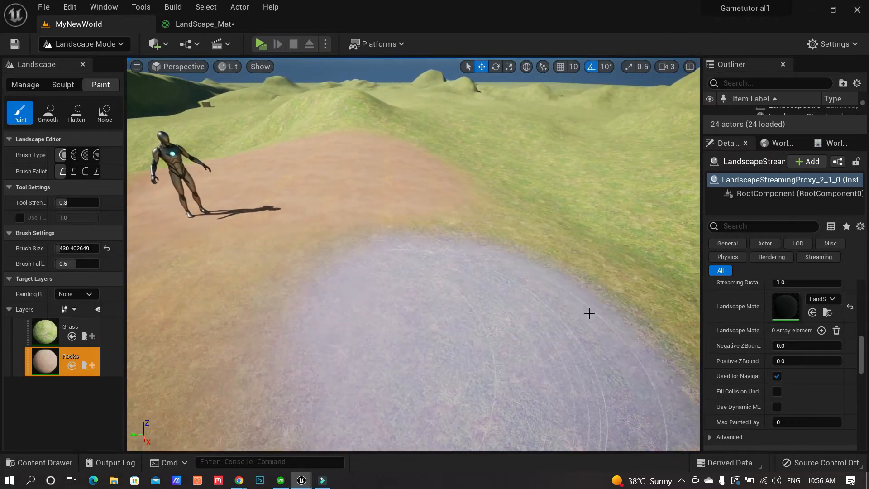
{"action": "left_click_drag", "start_coordinate": [675, 289], "coordinate": [633, 382]}
{"action": "mouse_move", "coordinate": [632, 382]}
{"action": "right_mouse_down"}
{"action": "mouse_move", "coordinate": [580, 374]}
{"action": "mouse_move", "coordinate": [538, 353]}
{"action": "mouse_move", "coordinate": [556, 338]}
{"action": "mouse_move", "coordinate": [536, 352]}
{"action": "mouse_move", "coordinate": [485, 354]}
{"action": "right_mouse_up"}
{"action": "key", "text": "w"}
{"action": "key", "text": "d"}
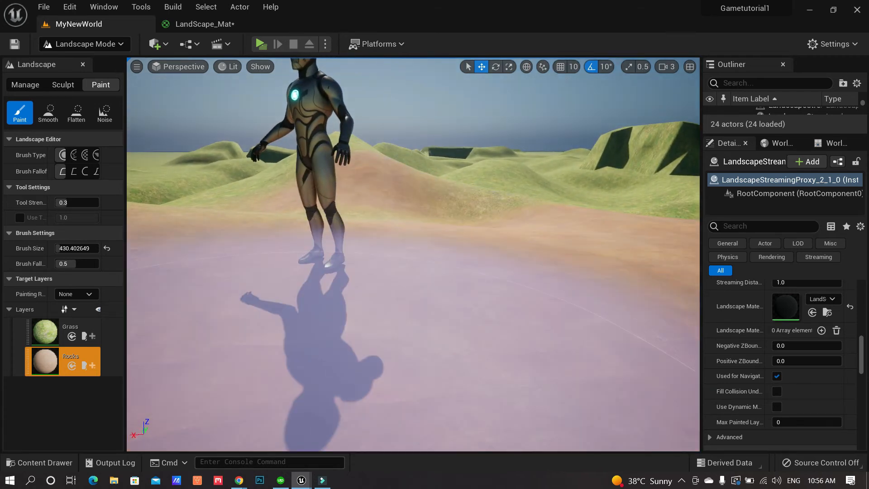
{"action": "mouse_move", "coordinate": [308, 484]}
{"action": "left_click", "coordinate": [365, 409]}
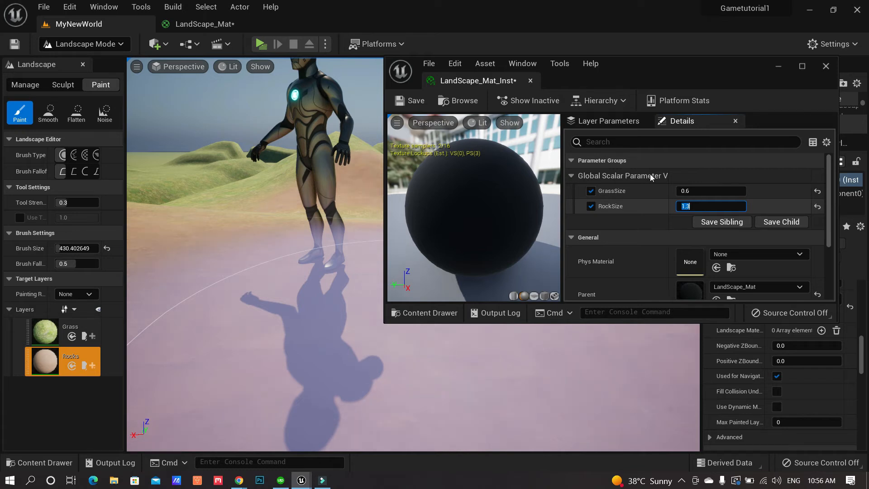
Switch back to Select Mode, close the LandScape_Mat_Inst editor, and reopen the LandScape_Mat graph
{"action": "left_click", "coordinate": [84, 44]}
{"action": "left_click", "coordinate": [68, 60]}
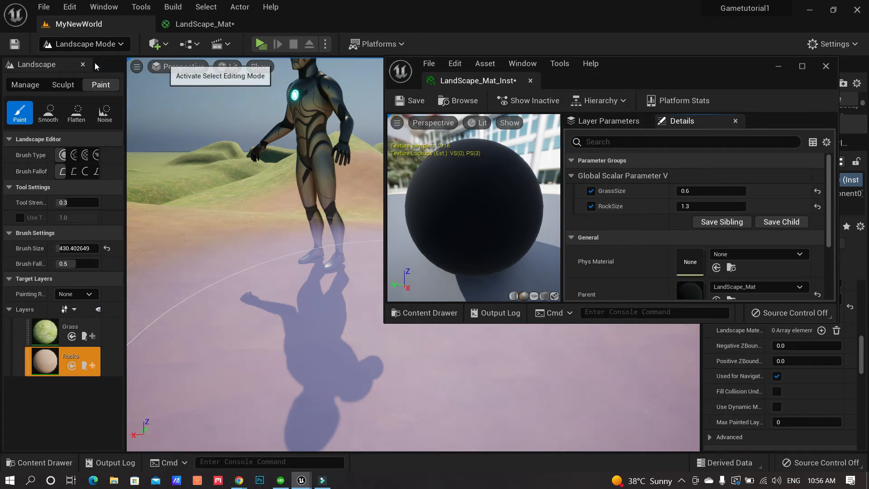
{"action": "right_click_drag", "start_coordinate": [272, 253], "coordinate": [191, 229]}
{"action": "left_click", "coordinate": [826, 66]}
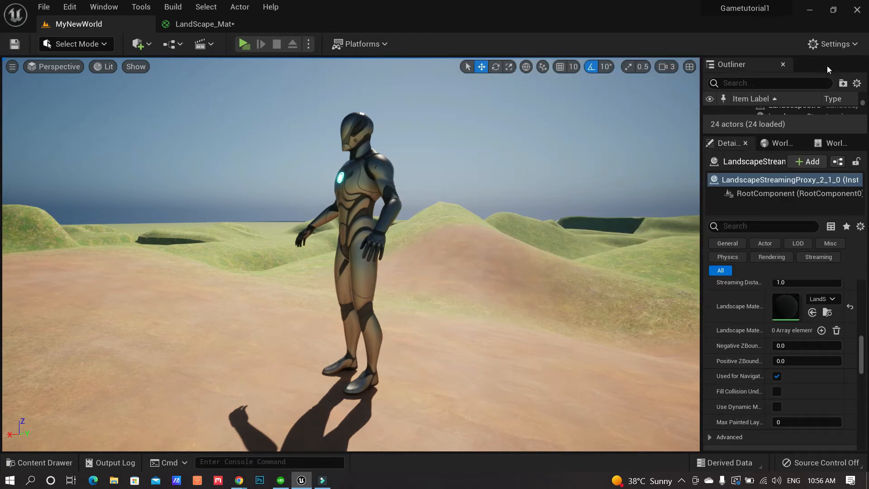
{"action": "right_click_drag", "start_coordinate": [494, 336], "coordinate": [466, 335]}
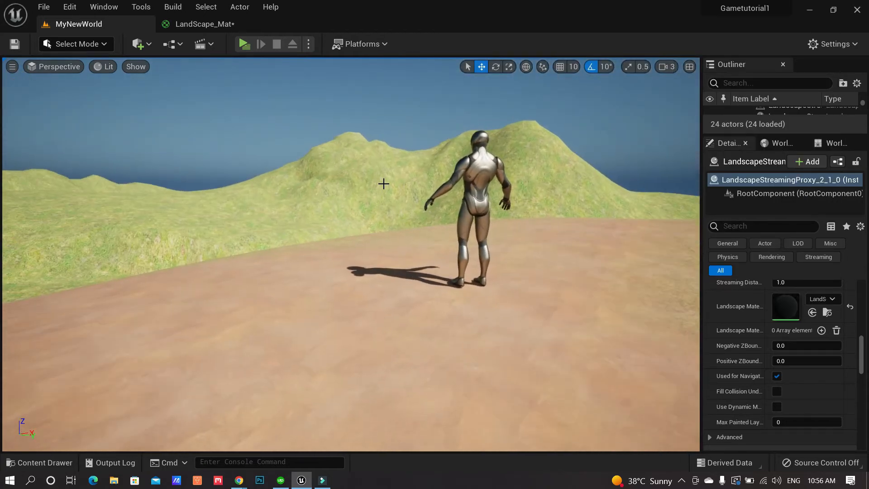
{"action": "left_click", "coordinate": [217, 24]}
{"action": "right_click_drag", "start_coordinate": [528, 241], "coordinate": [392, 133]}
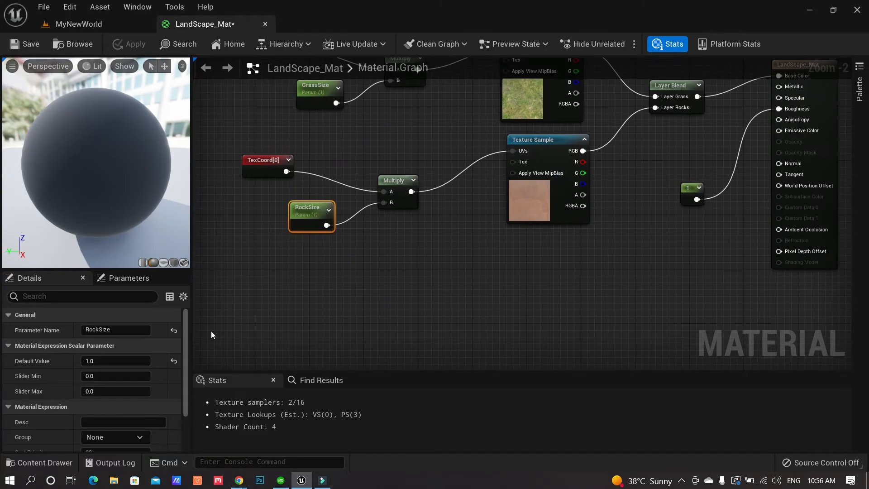
Drag T_Ground_Grass_N and T_Rock_Sandstone_N from StarterContent > Textures into the graph as texture samples
{"action": "left_click", "coordinate": [31, 460]}
{"action": "left_click_drag", "start_coordinate": [142, 398], "coordinate": [141, 419]}
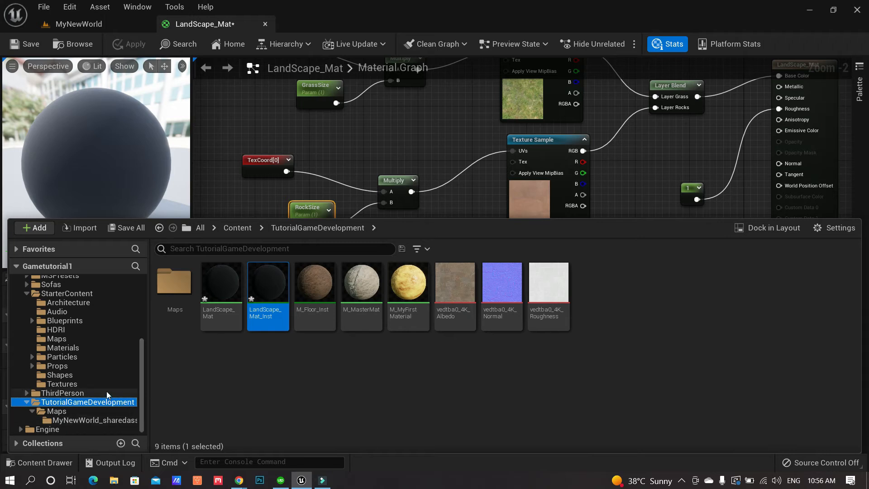
{"action": "left_click", "coordinate": [63, 384]}
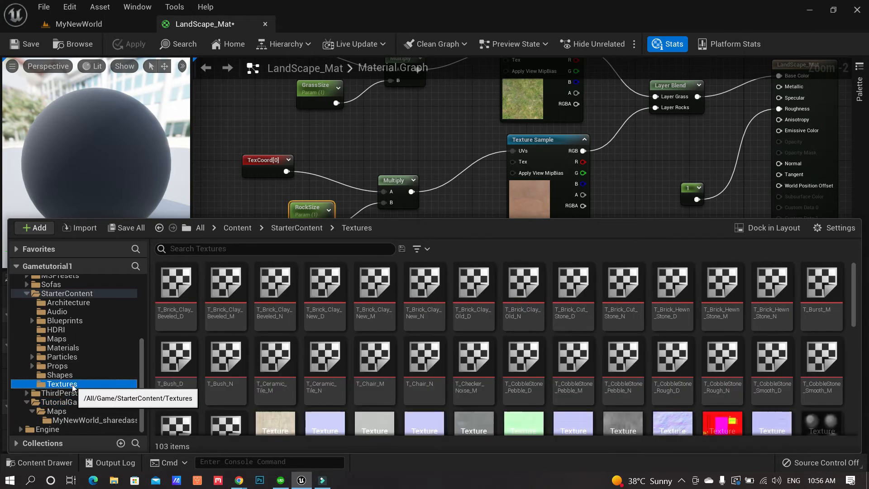
{"action": "scroll", "coordinate": [664, 362], "scroll_direction": "down", "scroll_amount": 3}
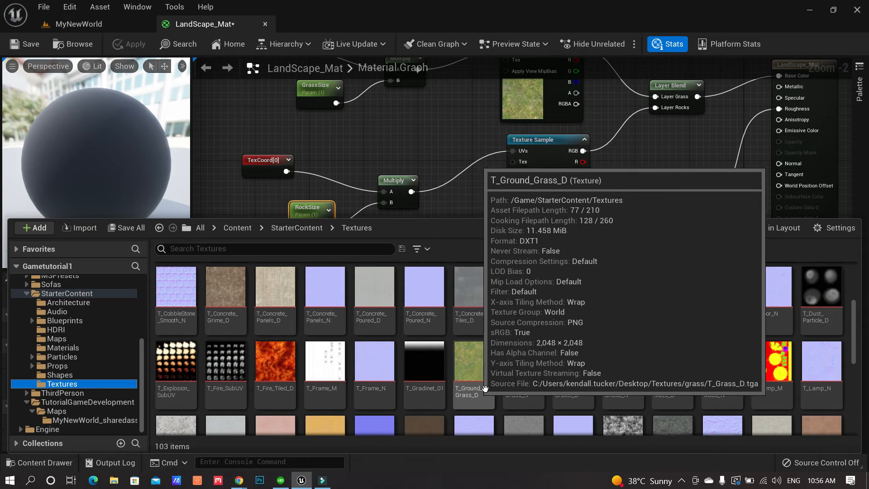
{"action": "left_click", "coordinate": [523, 365]}
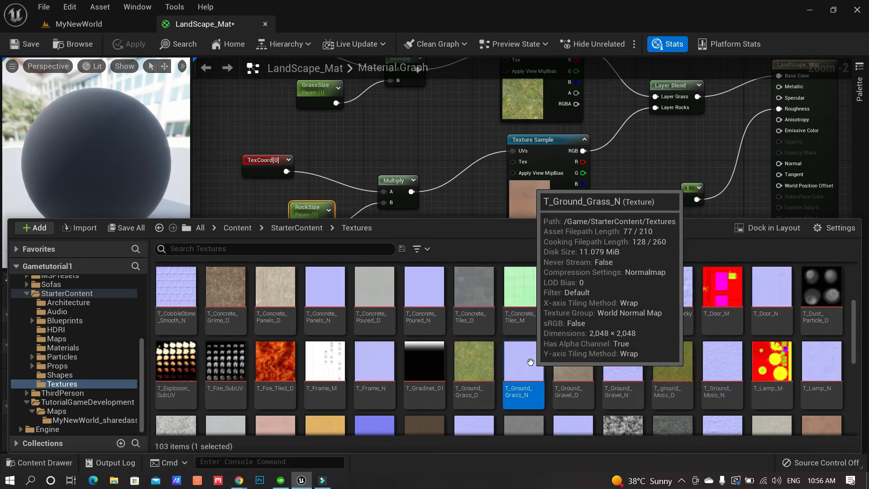
{"action": "left_click_drag", "start_coordinate": [581, 323], "coordinate": [439, 256]}
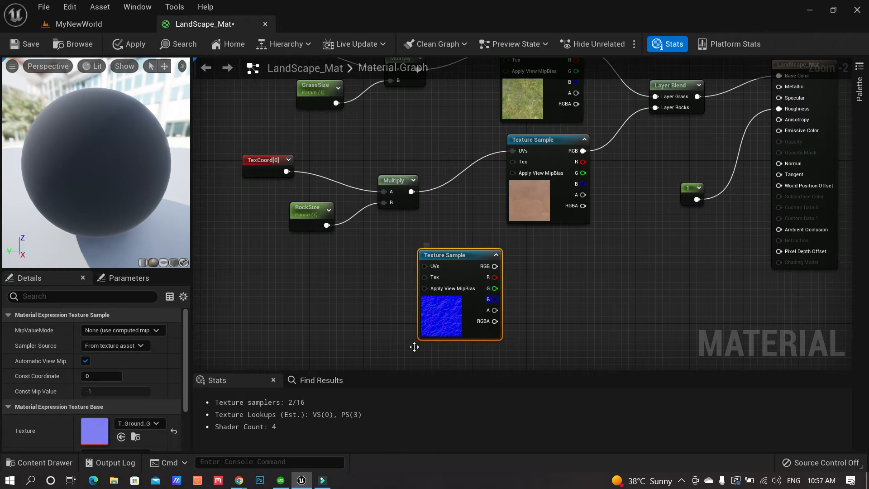
{"action": "left_click", "coordinate": [55, 462]}
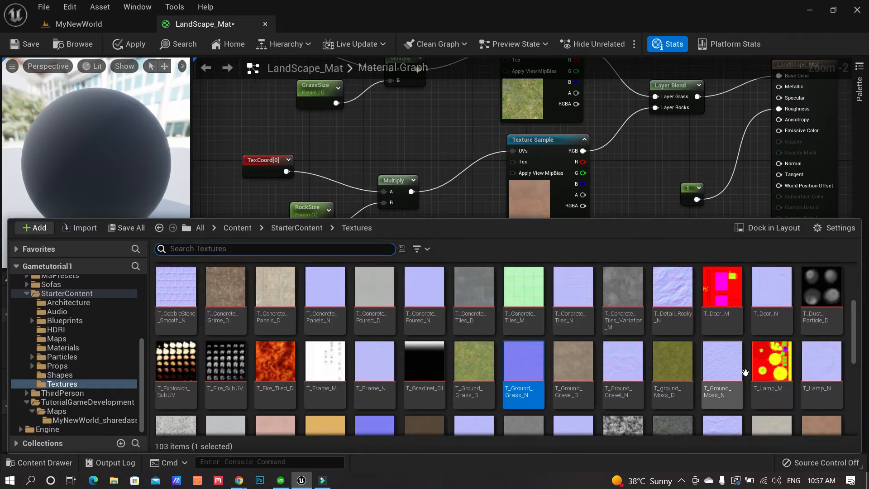
{"action": "scroll", "coordinate": [787, 394], "scroll_direction": "down", "scroll_amount": 2}
{"action": "scroll", "coordinate": [788, 394], "scroll_direction": "down", "scroll_amount": 2}
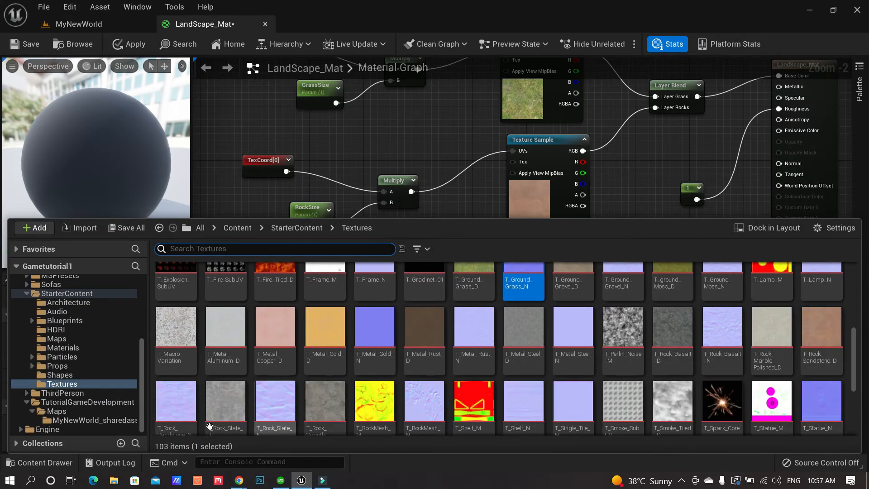
{"action": "left_click_drag", "start_coordinate": [183, 386], "coordinate": [610, 168]}
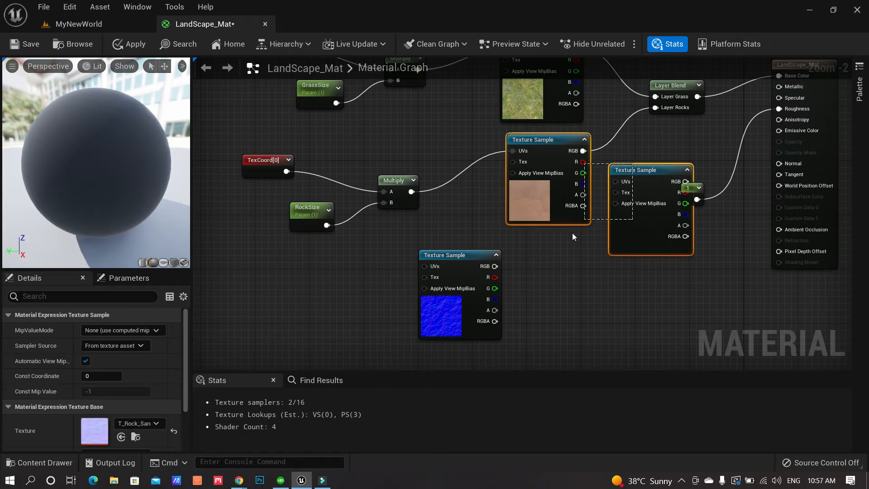
Arrange the grass and sandstone normal map nodes below the existing node network
{"action": "left_click", "coordinate": [499, 245]}
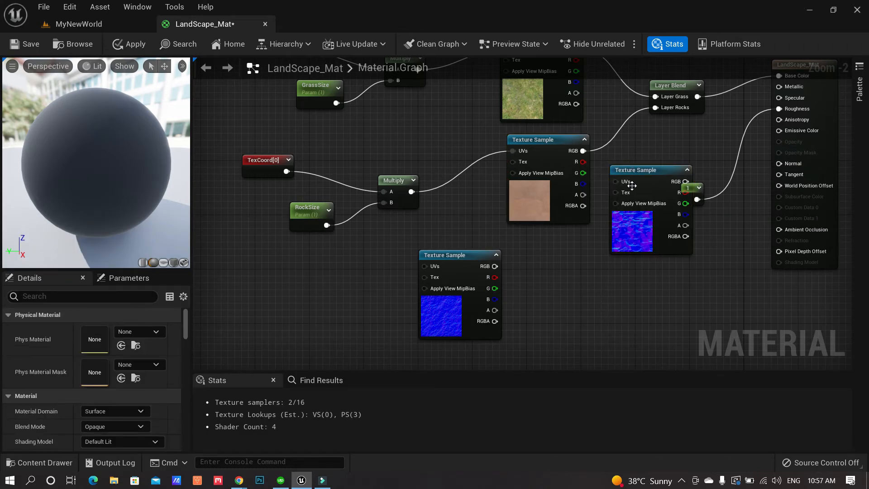
{"action": "left_click_drag", "start_coordinate": [638, 170], "coordinate": [543, 317]}
{"action": "right_click_drag", "start_coordinate": [611, 287], "coordinate": [620, 186]}
{"action": "left_click_drag", "start_coordinate": [562, 224], "coordinate": [527, 264]}
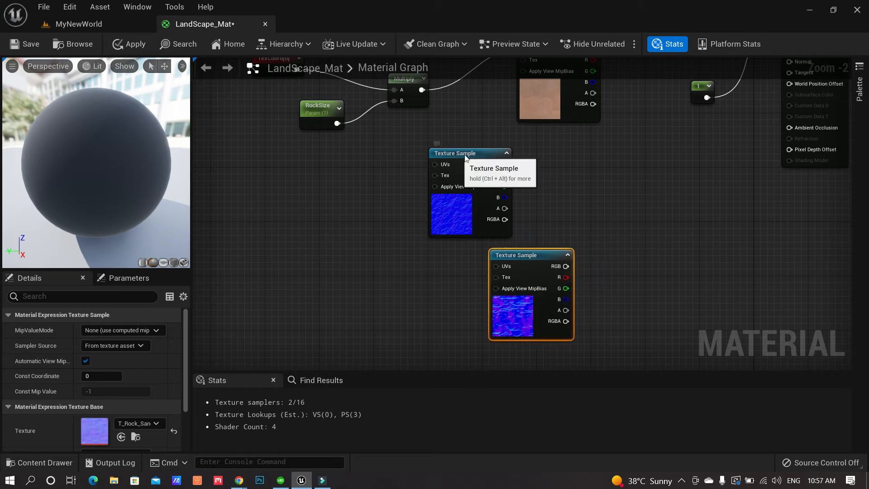
{"action": "left_click_drag", "start_coordinate": [465, 156], "coordinate": [526, 156]}
{"action": "left_click_drag", "start_coordinate": [525, 259], "coordinate": [525, 266]}
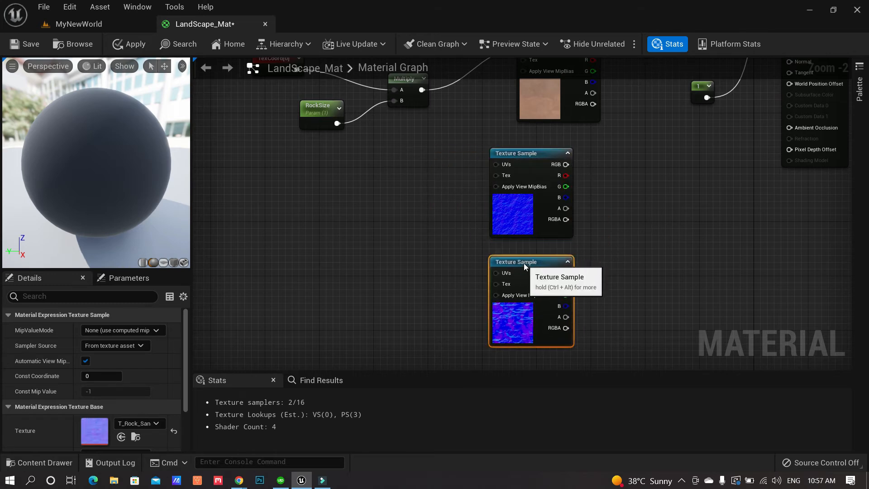
{"action": "scroll", "coordinate": [575, 316], "scroll_direction": "down", "scroll_amount": 3}
{"action": "right_click_drag", "start_coordinate": [638, 320], "coordinate": [543, 205]}
{"action": "scroll", "coordinate": [560, 211], "scroll_direction": "up", "scroll_amount": 1}
{"action": "right_click_drag", "start_coordinate": [575, 242], "coordinate": [583, 319]}
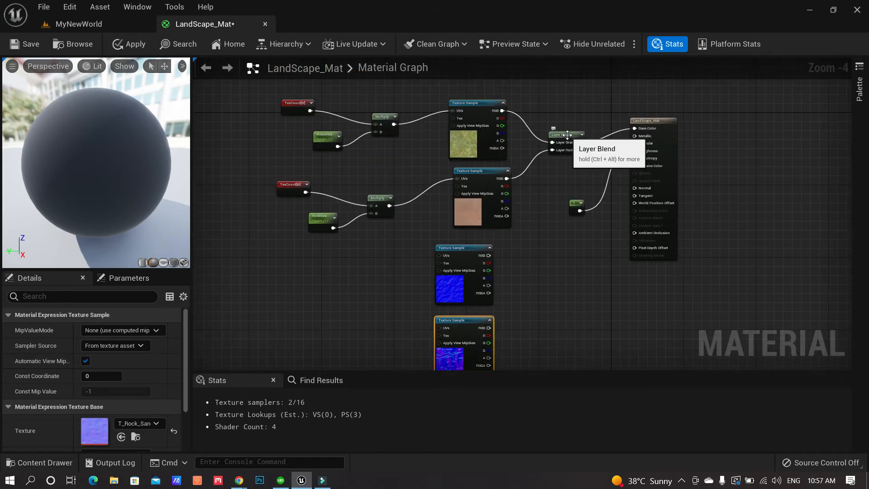
Duplicate the Layer Blend and wire grass normal to Layer Grass, rock normal to Layer Rocks
{"action": "left_click", "coordinate": [568, 135]}
{"action": "scroll", "coordinate": [567, 135], "scroll_direction": "up", "scroll_amount": 3}
{"action": "right_click_drag", "start_coordinate": [561, 345], "coordinate": [560, 182]}
{"action": "key", "text": "ctrl+v"}
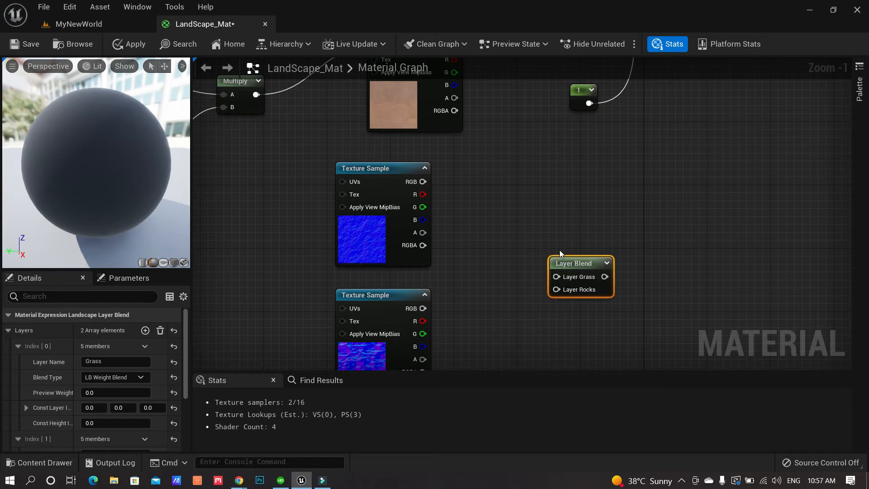
{"action": "left_click_drag", "start_coordinate": [561, 259], "coordinate": [506, 220]}
{"action": "left_click_drag", "start_coordinate": [422, 182], "coordinate": [496, 237]}
{"action": "left_click_drag", "start_coordinate": [422, 309], "coordinate": [501, 250]}
Plug the blended normals into the material's Normal, apply, and return to MyNewWorld
{"action": "right_click_drag", "start_coordinate": [649, 187], "coordinate": [524, 276]}
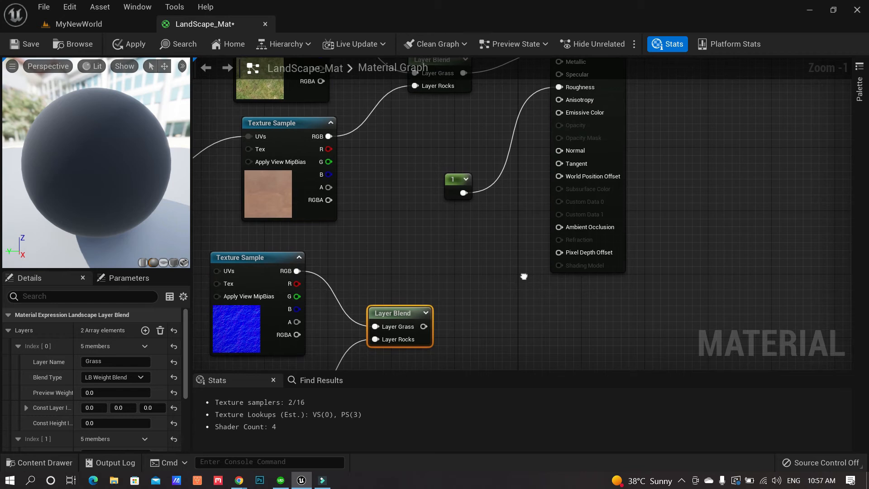
{"action": "left_click_drag", "start_coordinate": [423, 326], "coordinate": [559, 151]}
{"action": "right_click_drag", "start_coordinate": [455, 231], "coordinate": [551, 203]}
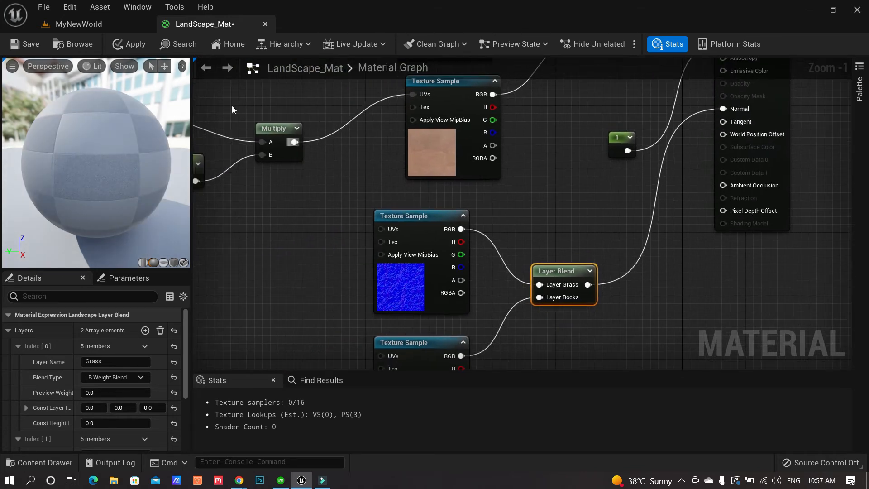
{"action": "left_click", "coordinate": [140, 45]}
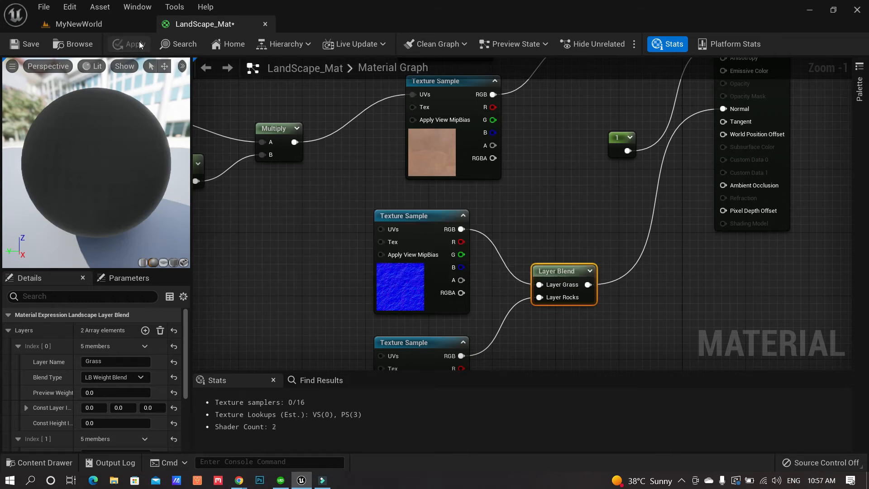
{"action": "left_click", "coordinate": [113, 24]}
{"action": "right_click_drag", "start_coordinate": [478, 346], "coordinate": [514, 339]}
Inspect the rock path in the viewport, then return to LandScape_Mat near Multiply and TexCoord
{"action": "scroll", "coordinate": [468, 349], "scroll_direction": "up", "scroll_amount": 1}
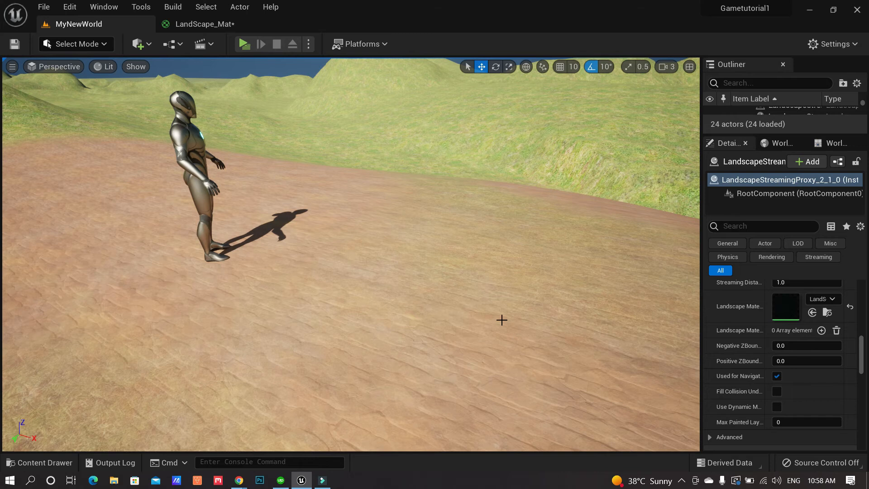
{"action": "left_click", "coordinate": [221, 24]}
{"action": "right_click_drag", "start_coordinate": [408, 346], "coordinate": [552, 283]}
{"action": "right_click_drag", "start_coordinate": [509, 221], "coordinate": [528, 269]}
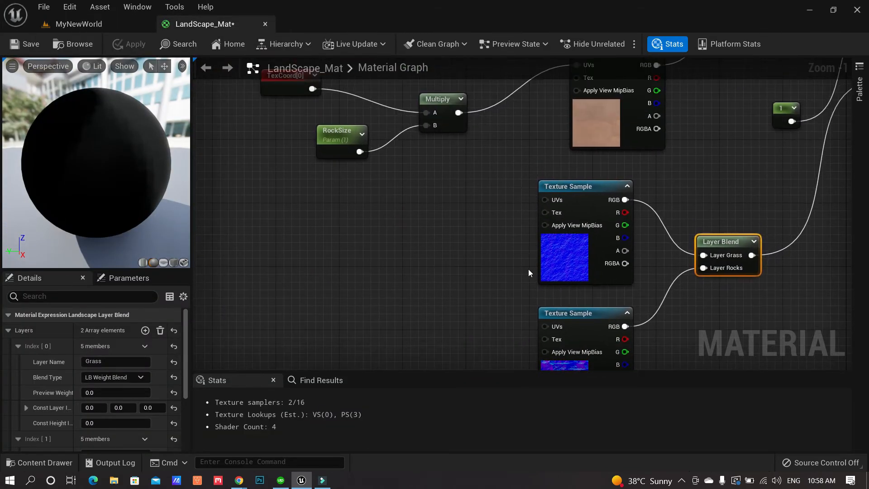
Feed the grass tiling Multiply output into the T_Ground_Grass_N sample's UVs
{"action": "mouse_move", "coordinate": [478, 218]}
{"action": "right_mouse_down"}
{"action": "mouse_move", "coordinate": [433, 337]}
{"action": "mouse_move", "coordinate": [472, 204]}
{"action": "right_mouse_up"}
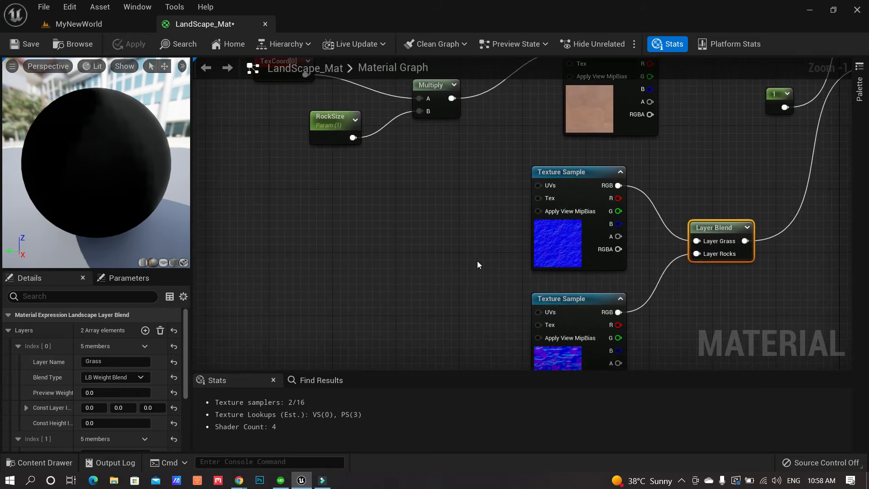
{"action": "left_click", "coordinate": [681, 481]}
{"action": "left_click", "coordinate": [716, 417]}
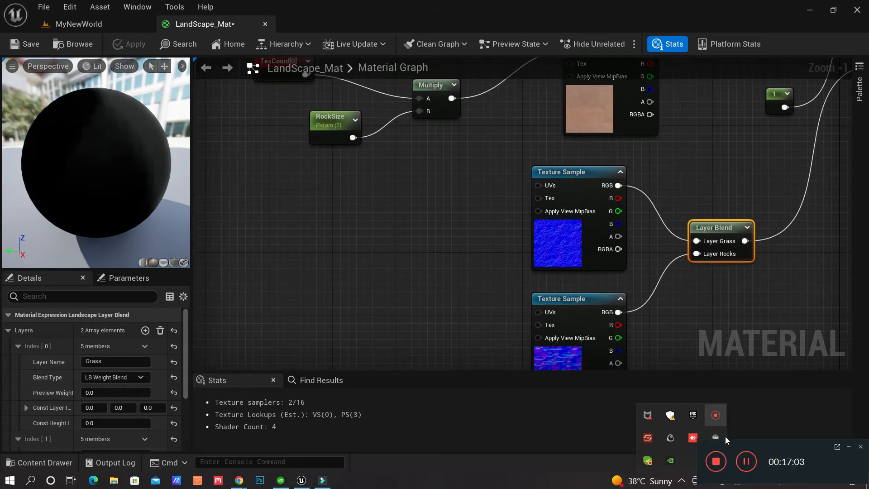
{"action": "left_click", "coordinate": [746, 465]}
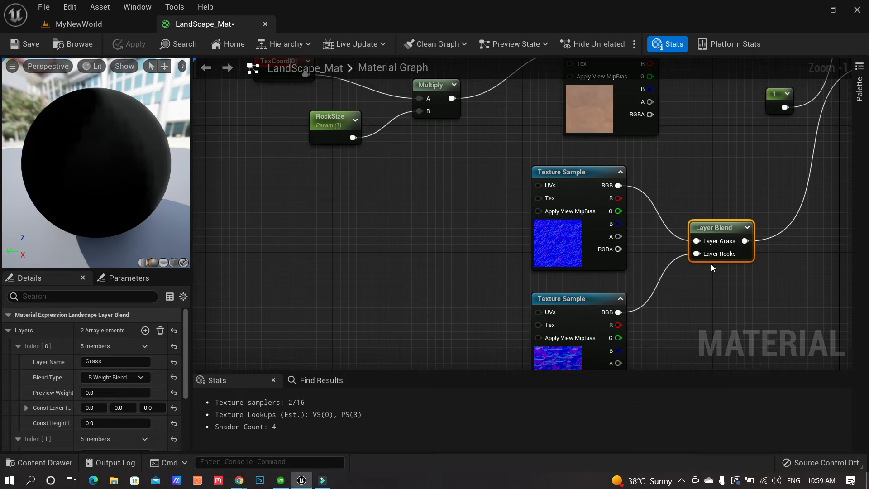
{"action": "right_click_drag", "start_coordinate": [716, 192], "coordinate": [645, 272]}
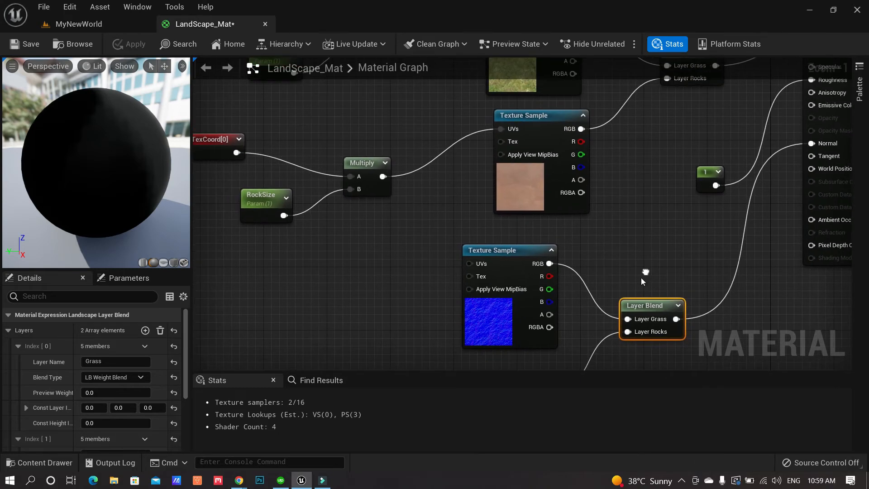
{"action": "scroll", "coordinate": [640, 277], "scroll_direction": "down", "scroll_amount": 3}
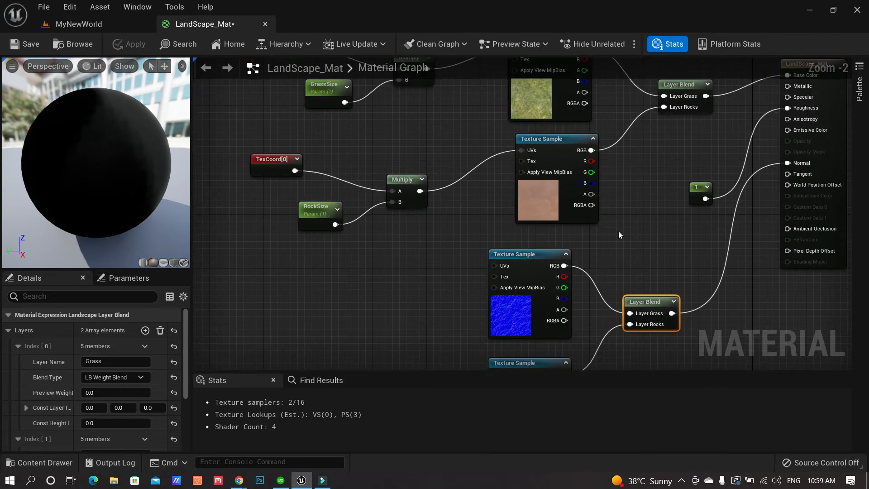
{"action": "right_click_drag", "start_coordinate": [618, 231], "coordinate": [594, 276]}
{"action": "right_click_drag", "start_coordinate": [412, 189], "coordinate": [410, 167]}
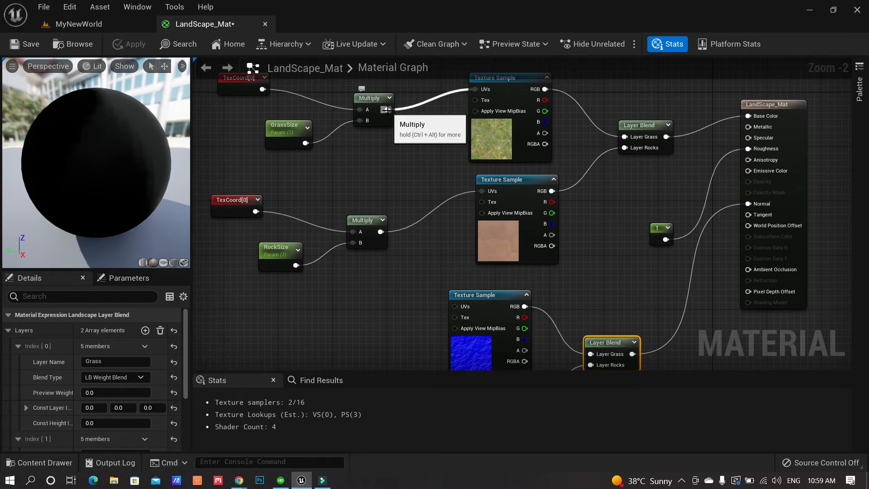
{"action": "left_click_drag", "start_coordinate": [387, 109], "coordinate": [455, 307]}
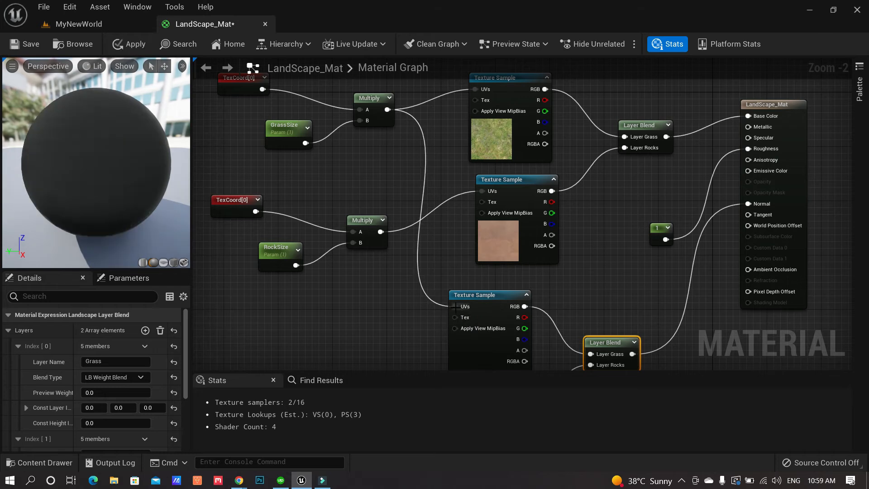
{"action": "right_click_drag", "start_coordinate": [427, 237], "coordinate": [452, 131]}
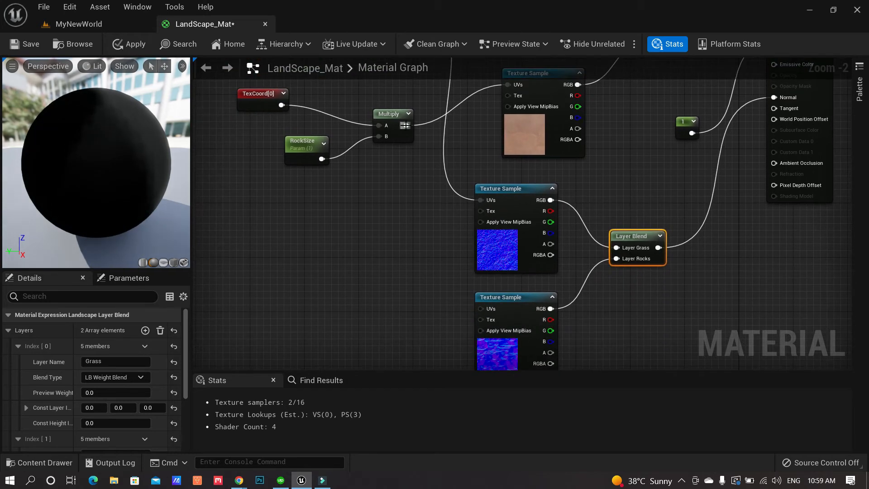
Feed the rock tiling Multiply into the T_Rock_Sandstone_N sample's UVs and apply the material
{"action": "left_click_drag", "start_coordinate": [406, 126], "coordinate": [481, 309]}
{"action": "right_click_drag", "start_coordinate": [610, 174], "coordinate": [549, 252]}
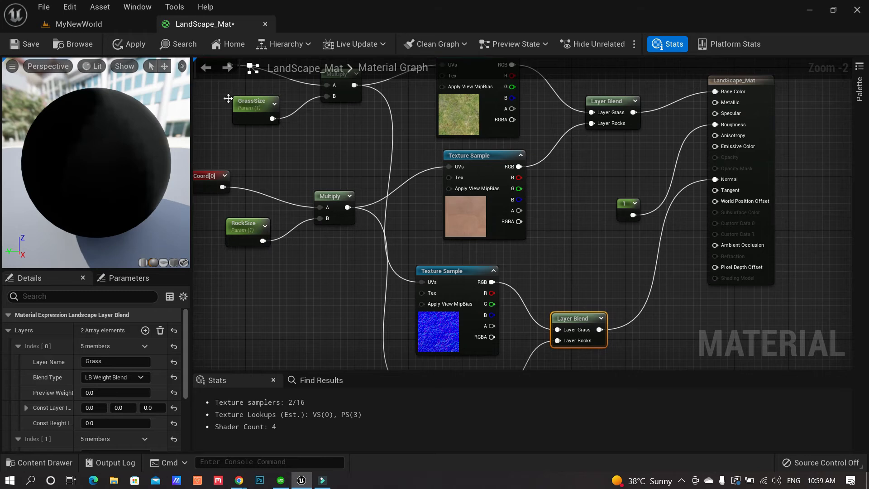
{"action": "left_click", "coordinate": [133, 45]}
Look around the newly textured landscape and the character in MyNewWorld
{"action": "left_click", "coordinate": [108, 23]}
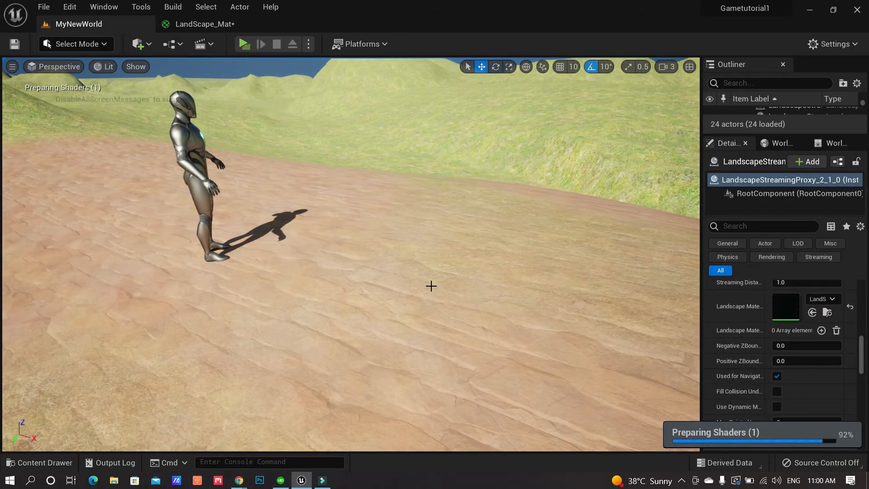
{"action": "right_click_drag", "start_coordinate": [431, 285], "coordinate": [348, 264]}
{"action": "right_click_drag", "start_coordinate": [278, 106], "coordinate": [337, 122]}
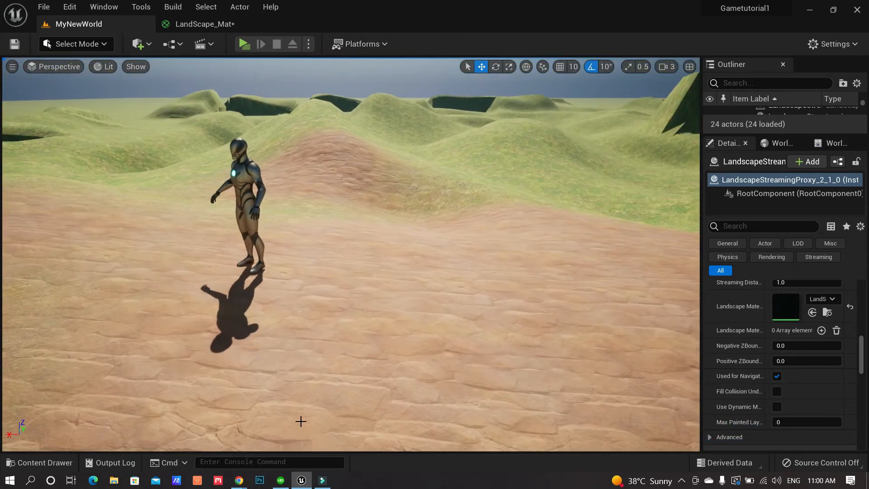
Browse to the LandScape_Mat_Inst asset from the landscape's material setting
{"action": "left_click", "coordinate": [302, 481]}
{"action": "left_click", "coordinate": [302, 481]}
{"action": "mouse_move", "coordinate": [304, 477]}
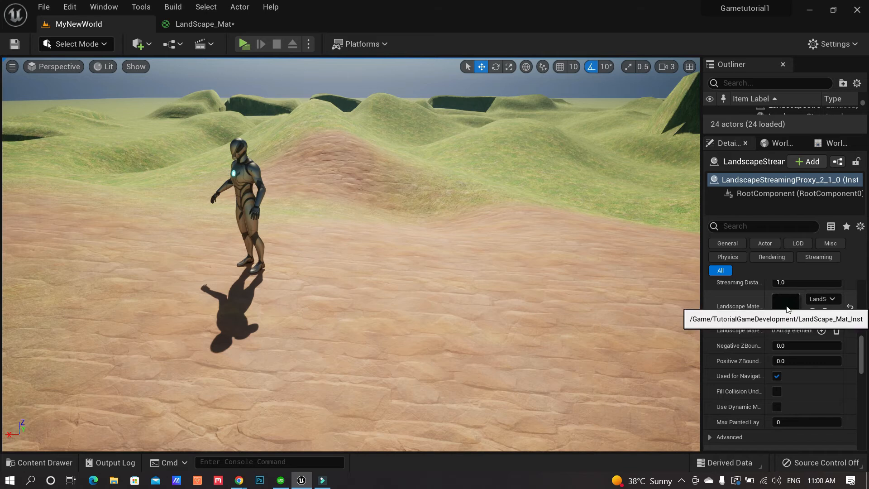
{"action": "left_click", "coordinate": [826, 312]}
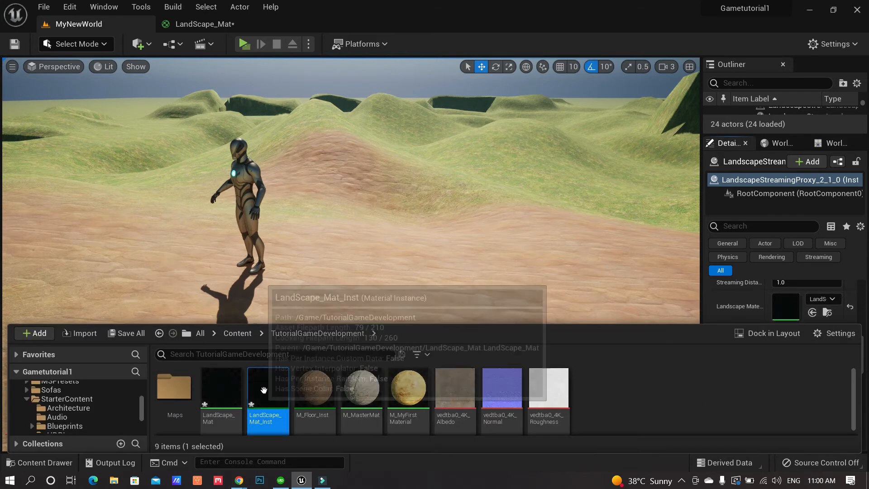
Open LandScape_Mat_Inst in a floating window and set RockSize to 1.7
{"action": "double_click", "coordinate": [264, 390]}
{"action": "left_click_drag", "start_coordinate": [332, 26], "coordinate": [505, 135]}
{"action": "left_click", "coordinate": [105, 24]}
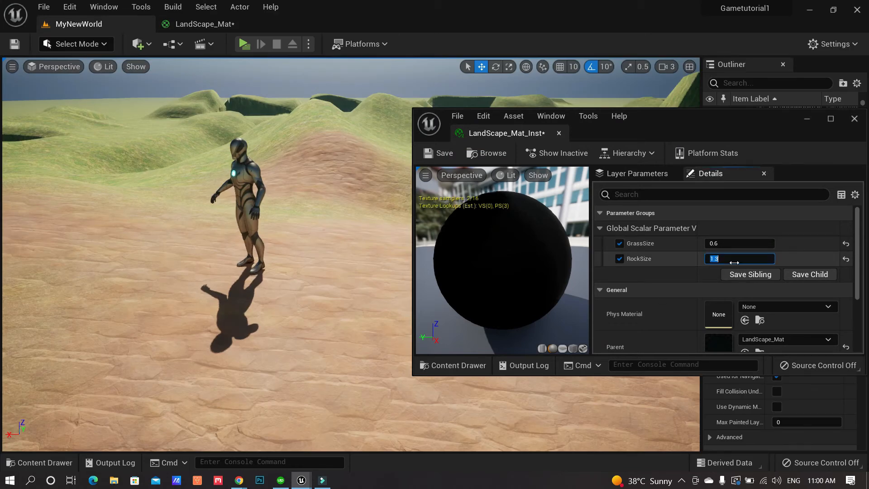
{"action": "left_click", "coordinate": [733, 262]}
{"action": "type", "text": "1.7"}
{"action": "key", "text": "Return"}
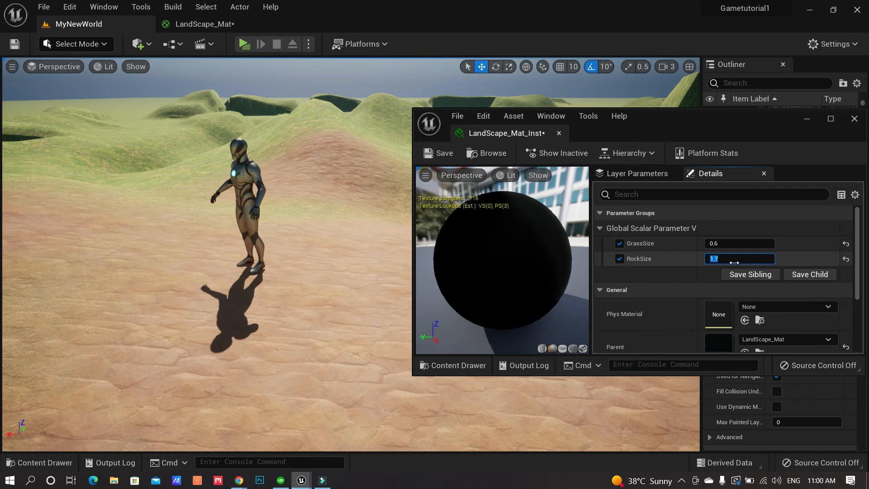
Check the rock tiling and raise RockSize to 2.0
{"action": "right_click_drag", "start_coordinate": [338, 270], "coordinate": [319, 271]}
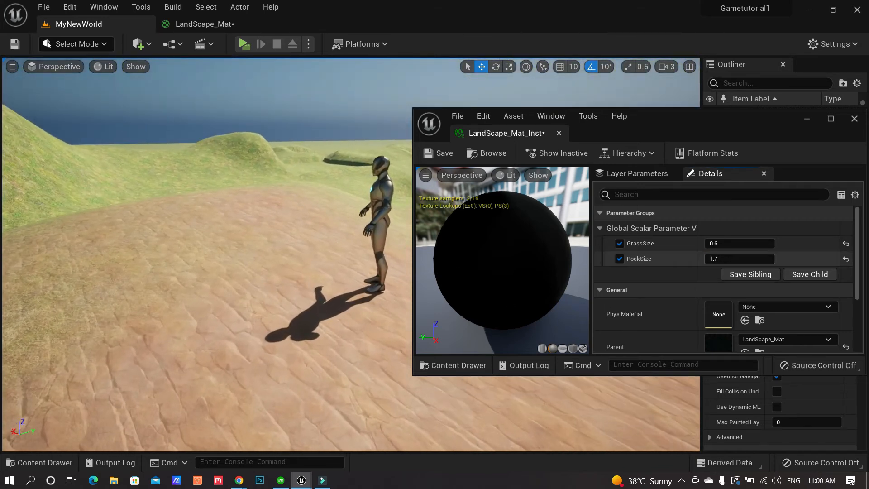
{"action": "left_click", "coordinate": [725, 259]}
{"action": "type", "text": "2"}
{"action": "key", "text": "Return"}
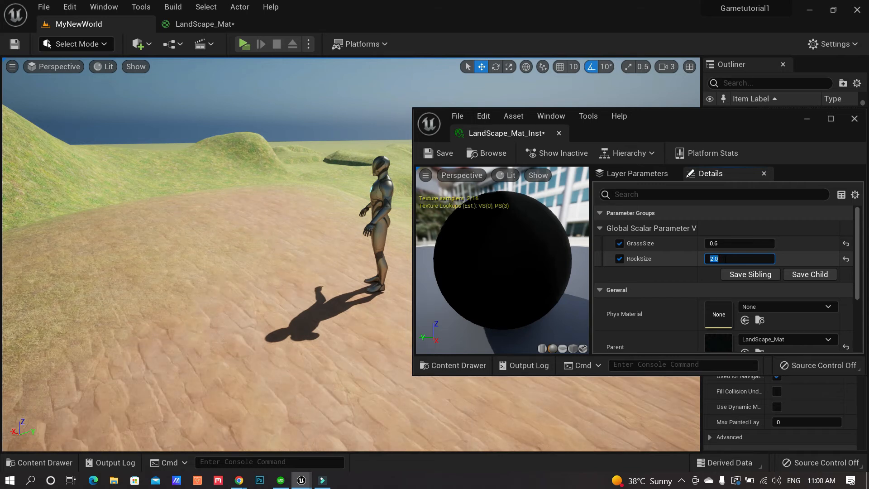
Increase camera speed and fly over the rolling terrain to check the tiling
{"action": "right_click_drag", "start_coordinate": [275, 271], "coordinate": [247, 233]}
{"action": "left_click", "coordinate": [671, 68]}
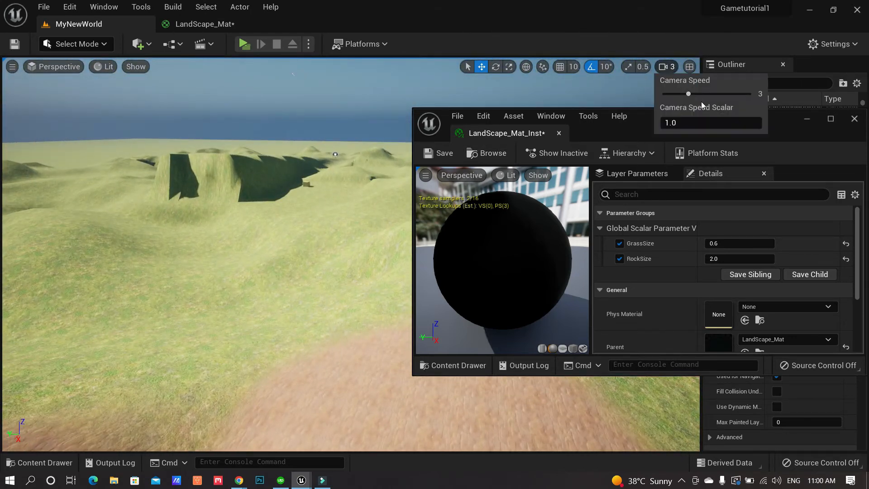
{"action": "right_click_drag", "start_coordinate": [280, 228], "coordinate": [279, 224]}
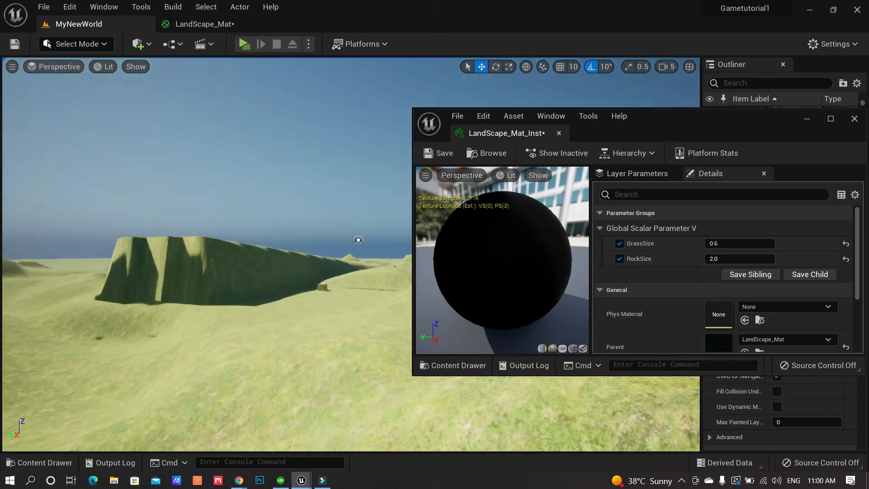
{"action": "right_click_drag", "start_coordinate": [390, 173], "coordinate": [80, 76]}
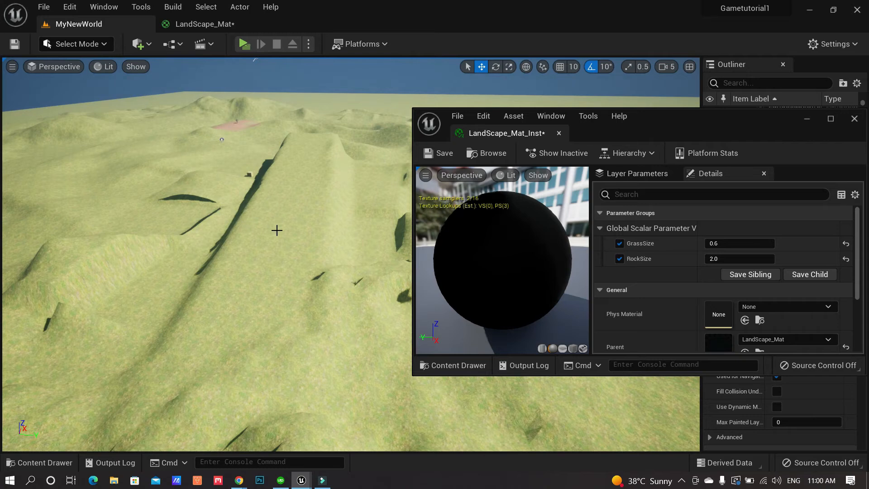
{"action": "scroll", "coordinate": [277, 230], "scroll_direction": "up", "scroll_amount": 5}
{"action": "left_click", "coordinate": [105, 44]}
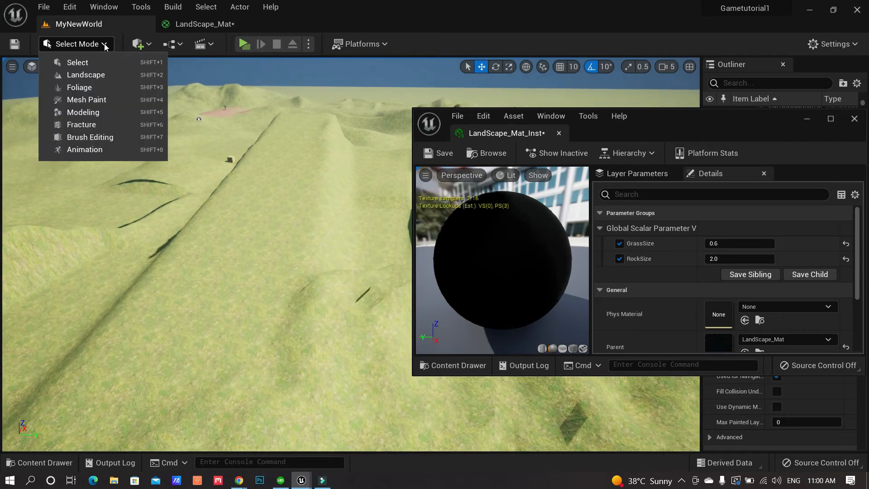
In Landscape mode, paint the Rocks layer in two strokes up the ridge
{"action": "left_click", "coordinate": [77, 63]}
{"action": "left_click", "coordinate": [103, 44]}
{"action": "left_click", "coordinate": [93, 78]}
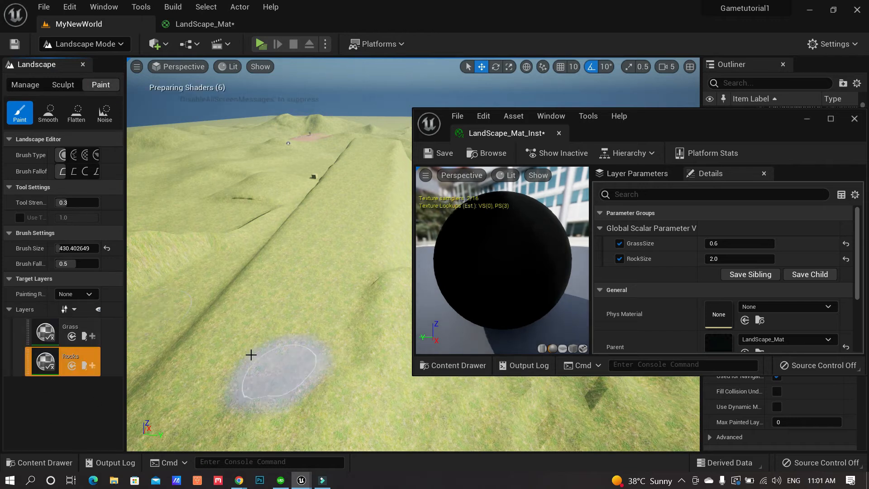
{"action": "left_click_drag", "start_coordinate": [248, 353], "coordinate": [331, 252]}
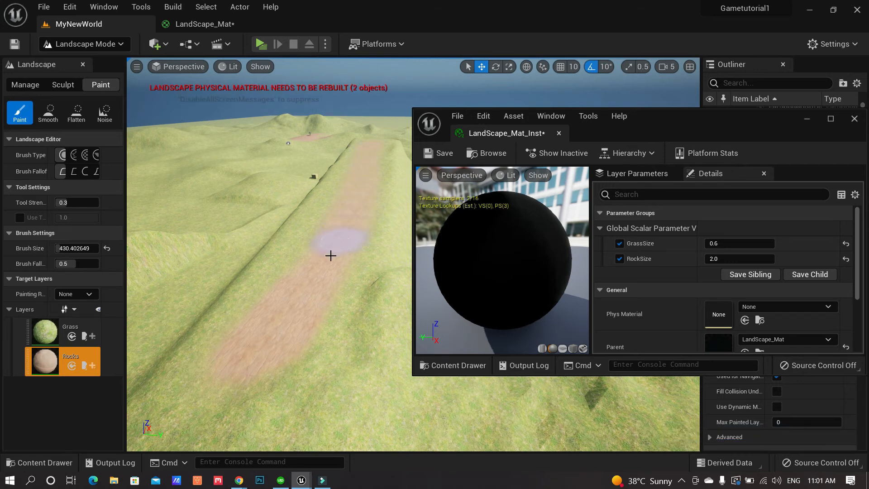
{"action": "mouse_move", "coordinate": [222, 400]}
{"action": "left_mouse_down"}
{"action": "mouse_move", "coordinate": [268, 345]}
{"action": "mouse_move", "coordinate": [335, 207]}
{"action": "left_mouse_up"}
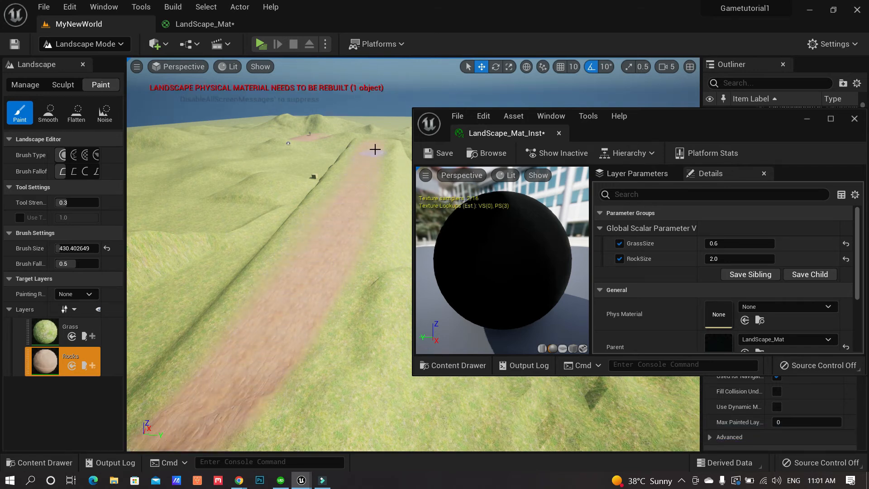
Switch back to Select mode and fly over the brown rock path
{"action": "left_click", "coordinate": [111, 44]}
{"action": "left_click", "coordinate": [78, 60]}
{"action": "right_click_drag", "start_coordinate": [204, 253], "coordinate": [290, 255]}
{"action": "key", "text": "w"}
{"action": "right_click_drag", "start_coordinate": [211, 274], "coordinate": [273, 271]}
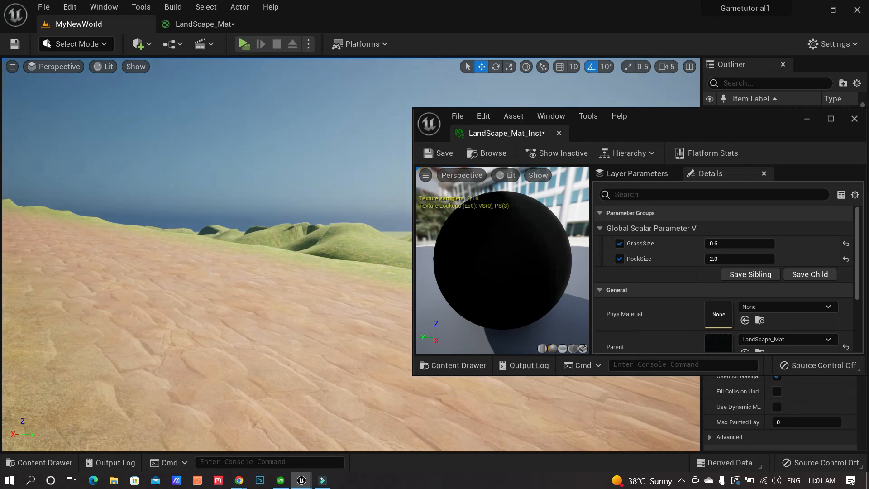
Rotate the sun with Ctrl+L, then fly along the ridge inspecting the rock path
{"action": "key", "text": "ctrl+l"}
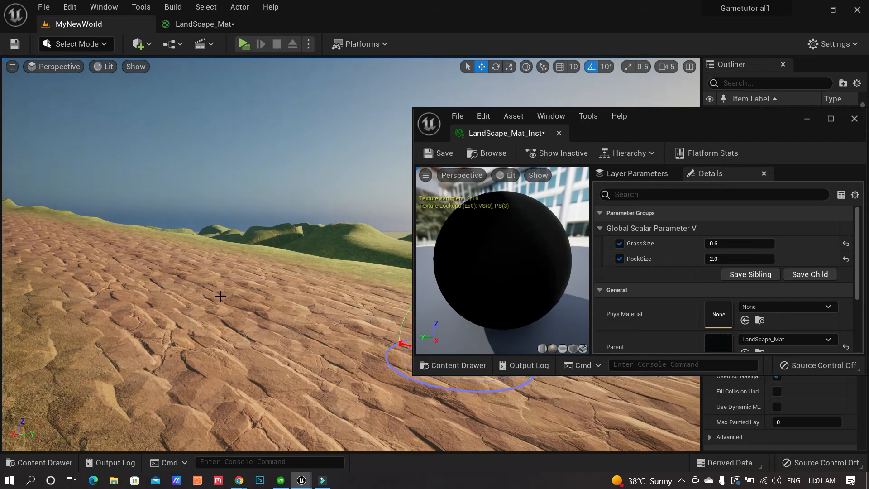
{"action": "key", "text": "w"}
{"action": "right_click_drag", "start_coordinate": [233, 313], "coordinate": [179, 304]}
{"action": "key", "text": "d"}
{"action": "key", "text": "a"}
{"action": "key", "text": "w"}
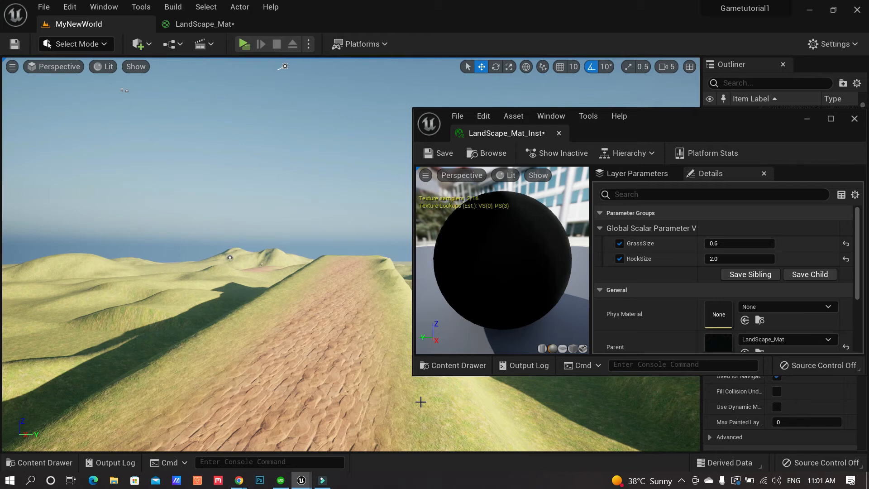
Turn the camera along the dirt path, pause the screen recorder, and pull back above the hills
{"action": "right_click_drag", "start_coordinate": [354, 387], "coordinate": [222, 388]}
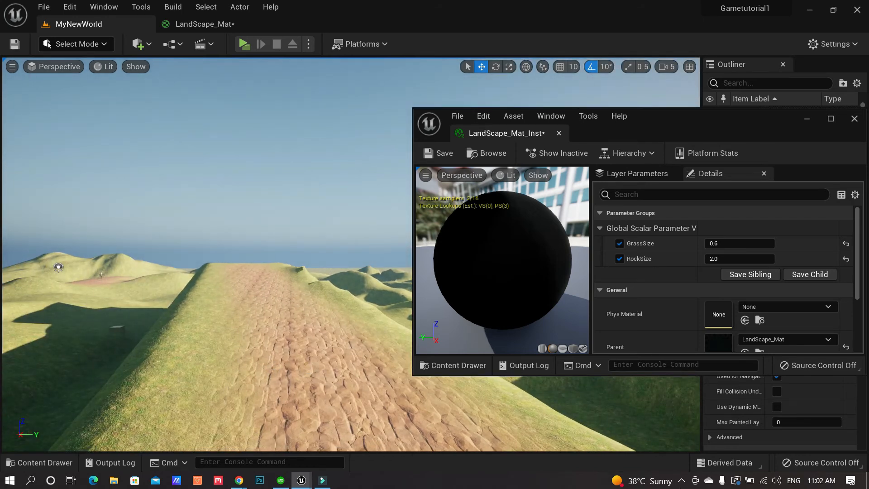
{"action": "left_click", "coordinate": [683, 480]}
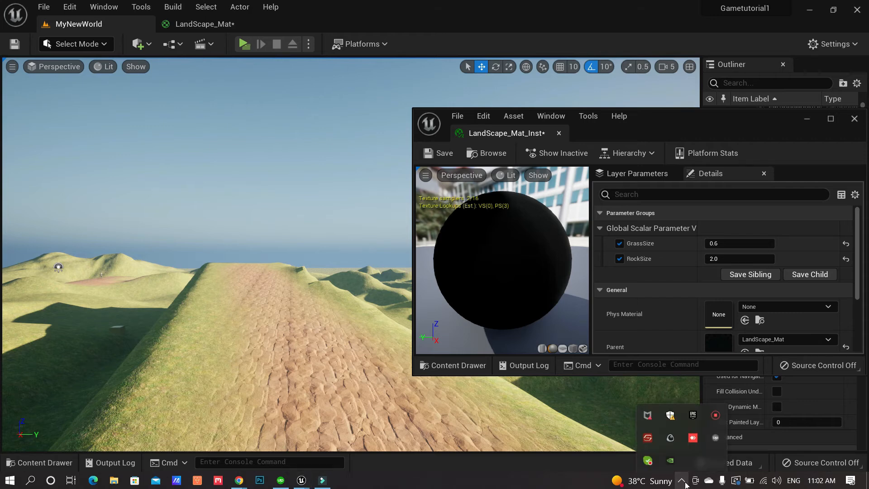
{"action": "left_click", "coordinate": [716, 418]}
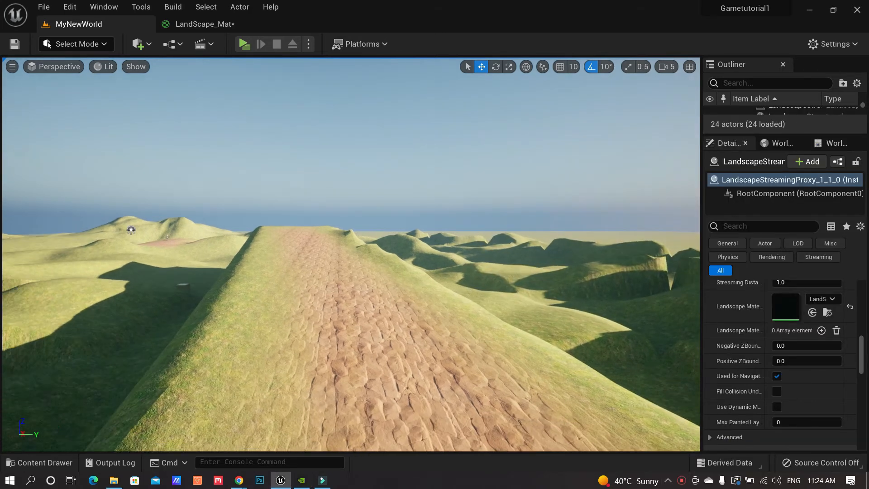
{"action": "right_click_drag", "start_coordinate": [437, 185], "coordinate": [375, 188]}
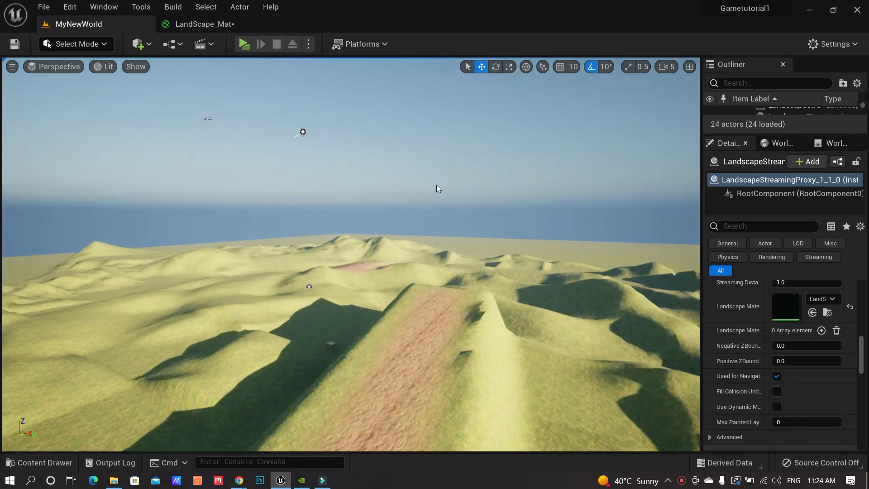
Switch the editor to Foliage mode and widen the foliage tools panel
{"action": "left_click", "coordinate": [106, 44]}
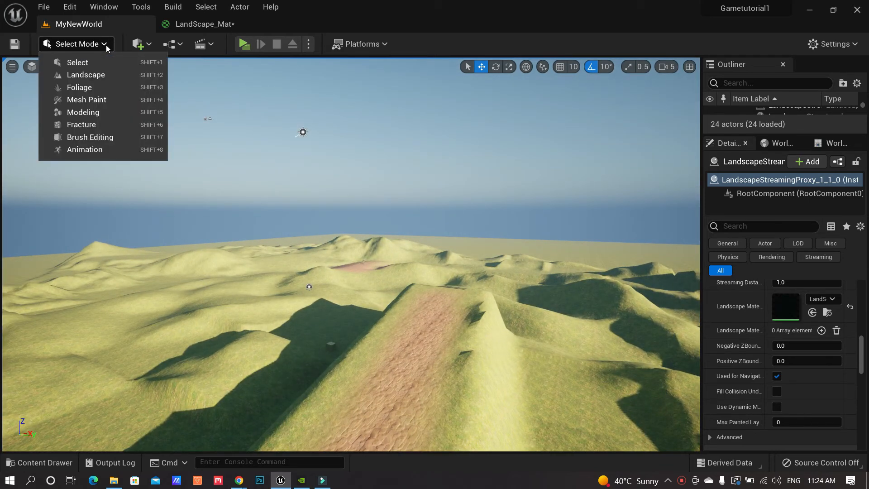
{"action": "left_click", "coordinate": [81, 88]}
{"action": "right_click_drag", "start_coordinate": [368, 274], "coordinate": [347, 297]}
{"action": "right_click_drag", "start_coordinate": [359, 220], "coordinate": [244, 246]}
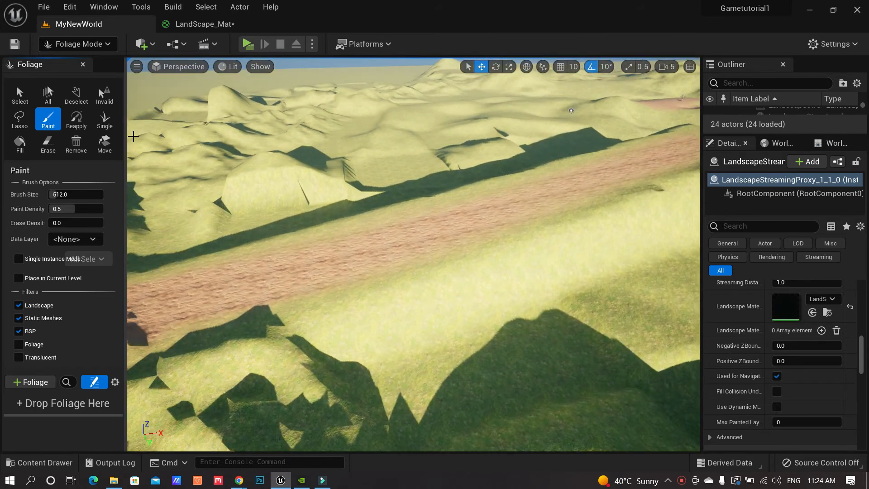
{"action": "left_click_drag", "start_coordinate": [125, 136], "coordinate": [181, 136]}
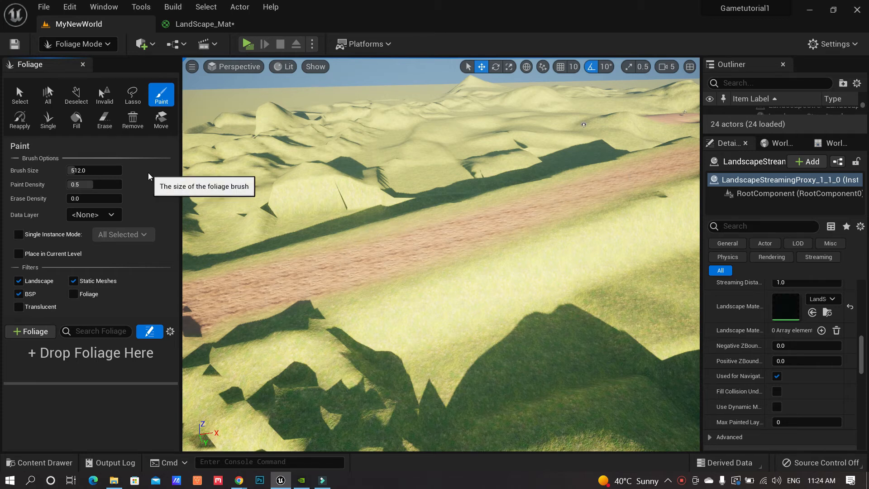
Fly the camera down over the grass toward the dirt-topped ridge
{"action": "right_click_drag", "start_coordinate": [359, 206], "coordinate": [358, 226]}
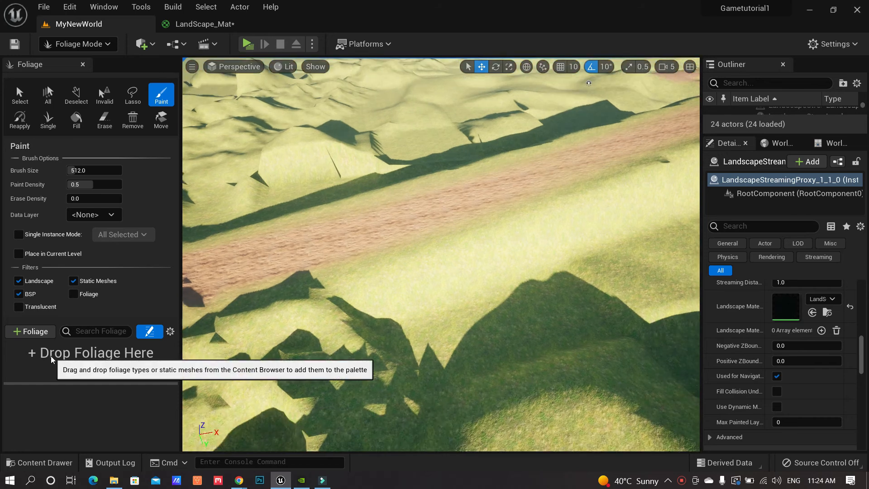
{"action": "right_click_drag", "start_coordinate": [297, 284], "coordinate": [471, 235]}
{"action": "key", "text": "w"}
{"action": "key", "text": "a"}
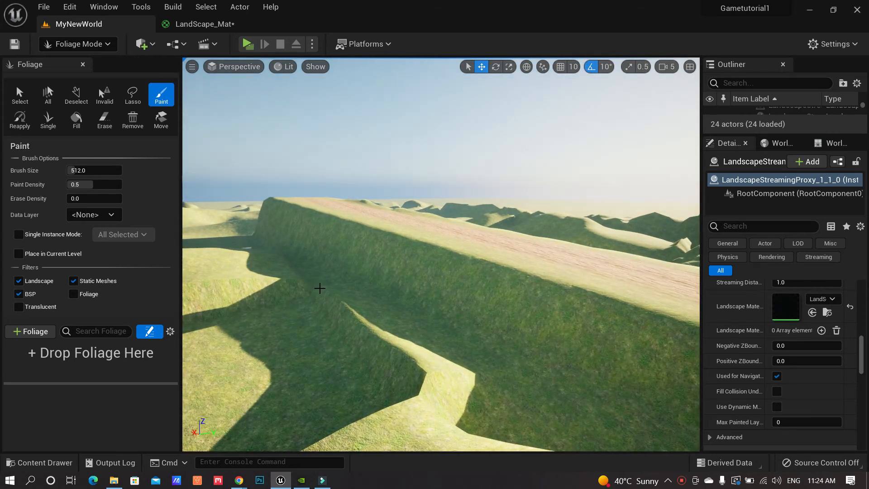
{"action": "right_click_drag", "start_coordinate": [320, 289], "coordinate": [219, 274]}
{"action": "key", "text": "w"}
{"action": "key", "text": "w"}
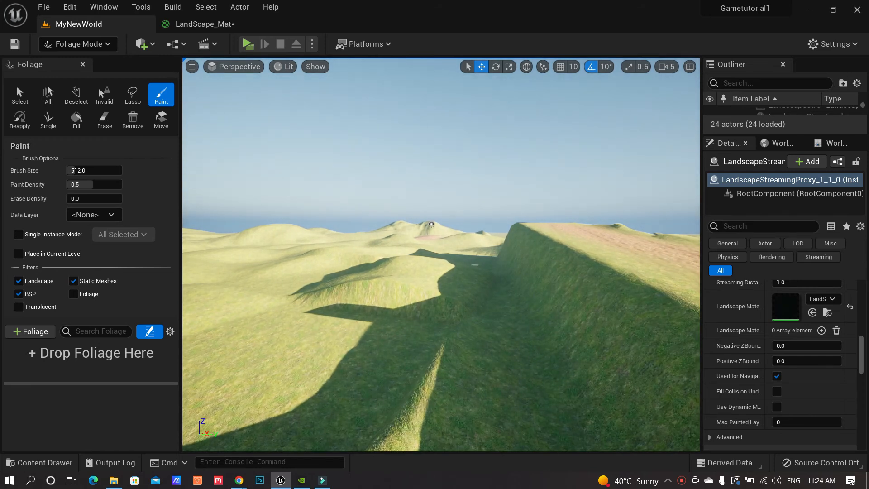
{"action": "key", "text": "a"}
{"action": "right_click_drag", "start_coordinate": [219, 274], "coordinate": [237, 273]}
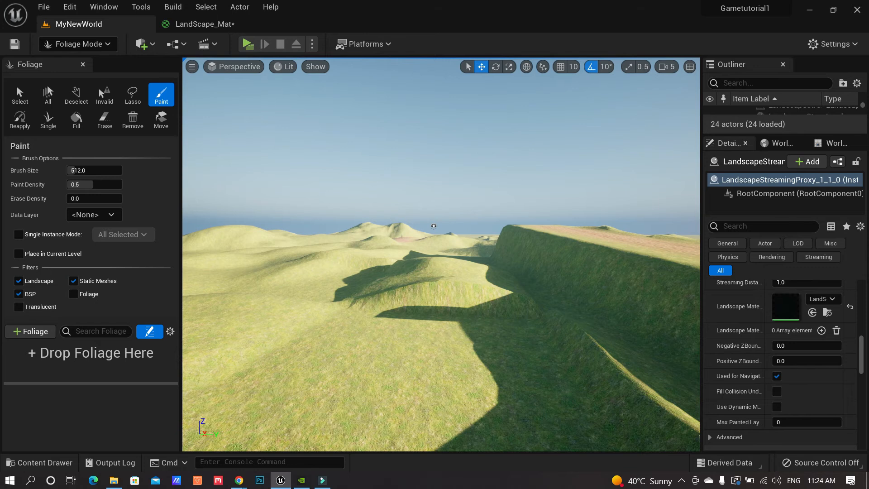
{"action": "key", "text": "d"}
{"action": "right_click_drag", "start_coordinate": [238, 272], "coordinate": [238, 272]}
{"action": "key", "text": "a"}
{"action": "key", "text": "d"}
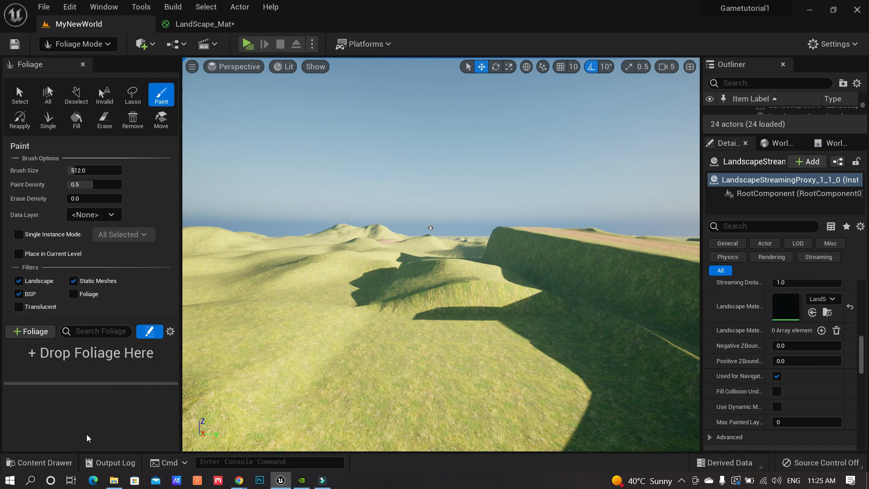
{"action": "left_click", "coordinate": [40, 462]}
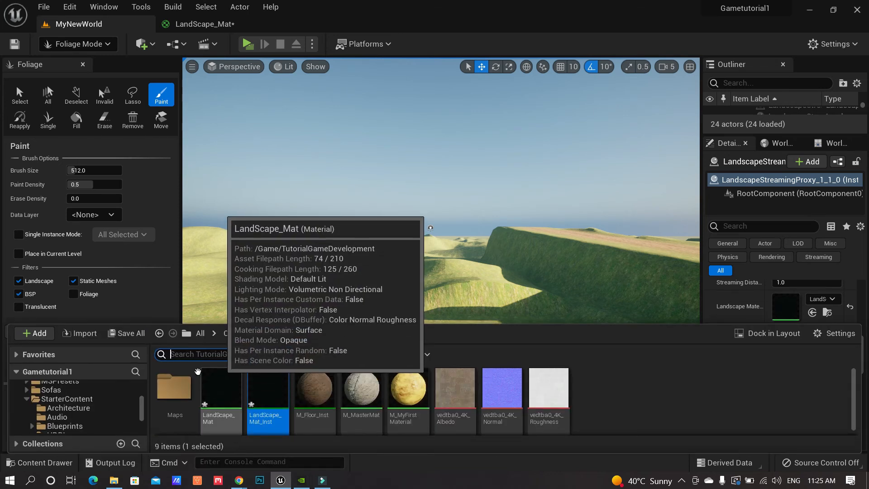
Browse the Content Drawer to the StarterContent Props folder
{"action": "left_click_drag", "start_coordinate": [142, 411], "coordinate": [146, 428]}
{"action": "scroll", "coordinate": [145, 405], "scroll_direction": "down", "scroll_amount": 1}
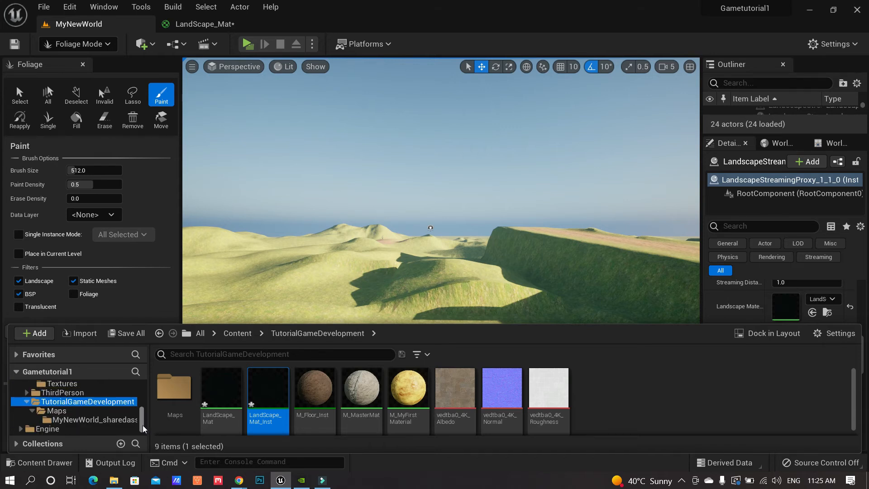
{"action": "scroll", "coordinate": [110, 420], "scroll_direction": "up", "scroll_amount": 4}
{"action": "scroll", "coordinate": [110, 420], "scroll_direction": "up", "scroll_amount": 1}
{"action": "left_click", "coordinate": [86, 401]}
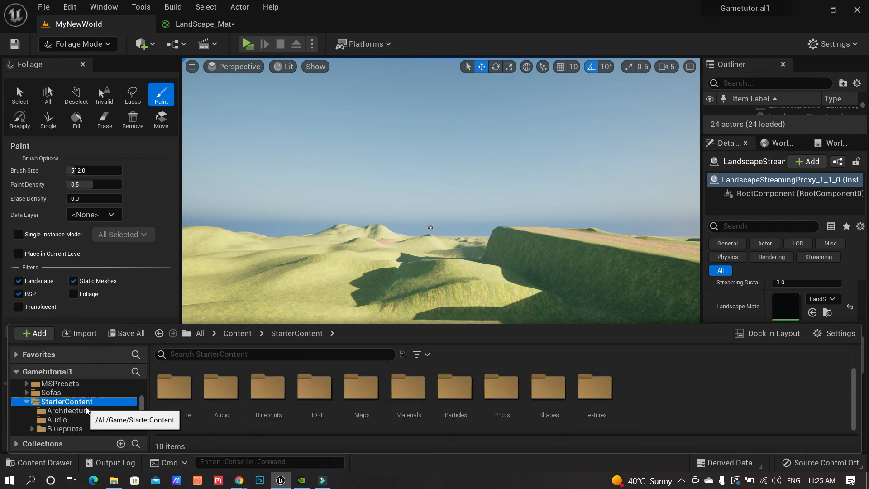
{"action": "scroll", "coordinate": [87, 411], "scroll_direction": "down", "scroll_amount": 2}
{"action": "scroll", "coordinate": [89, 414], "scroll_direction": "down", "scroll_amount": 3}
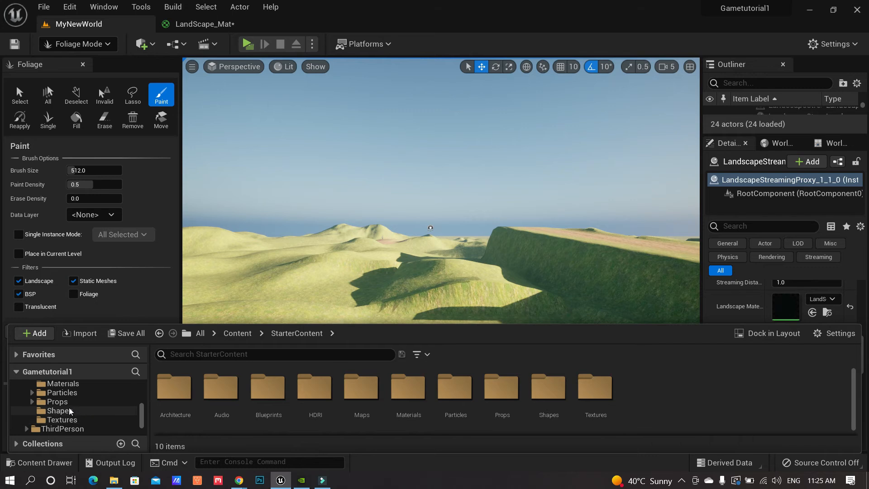
{"action": "left_click", "coordinate": [59, 402]}
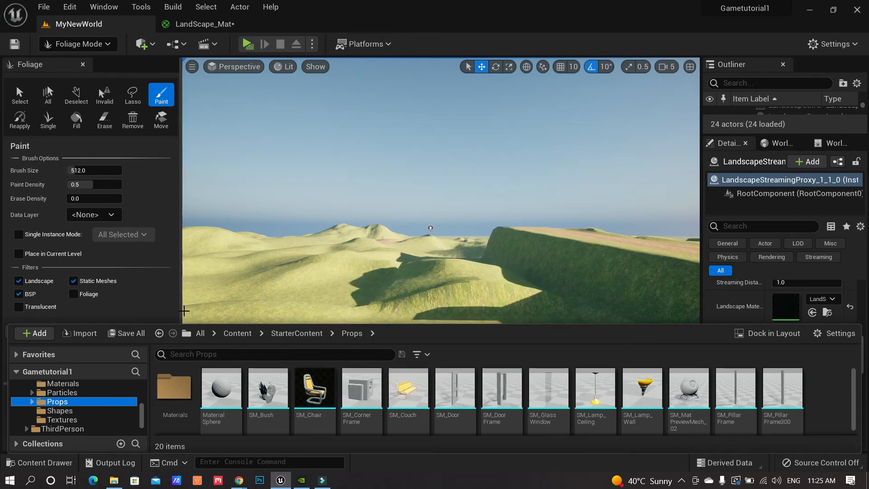
Drop SM_Chair into the foliage palette and save it as SM_Chair_FoliageType
{"action": "left_click_drag", "start_coordinate": [186, 324], "coordinate": [194, 369]}
{"action": "left_click_drag", "start_coordinate": [315, 421], "coordinate": [94, 362]}
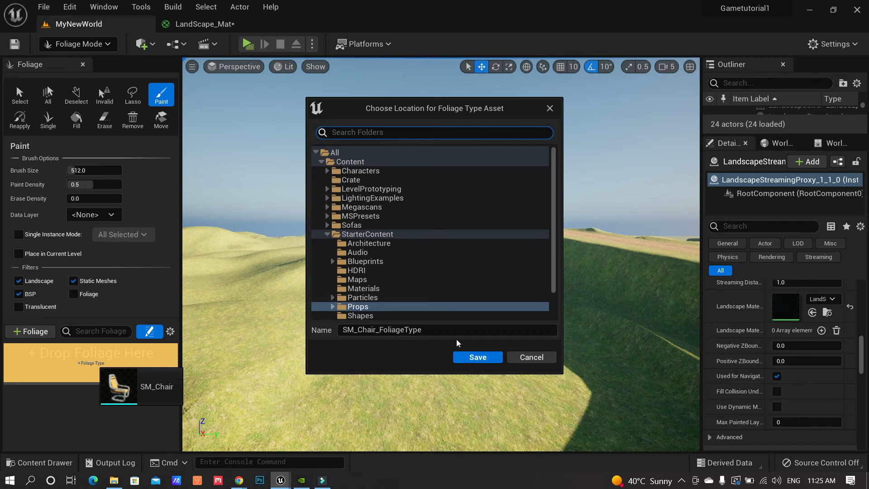
{"action": "left_click", "coordinate": [478, 357]}
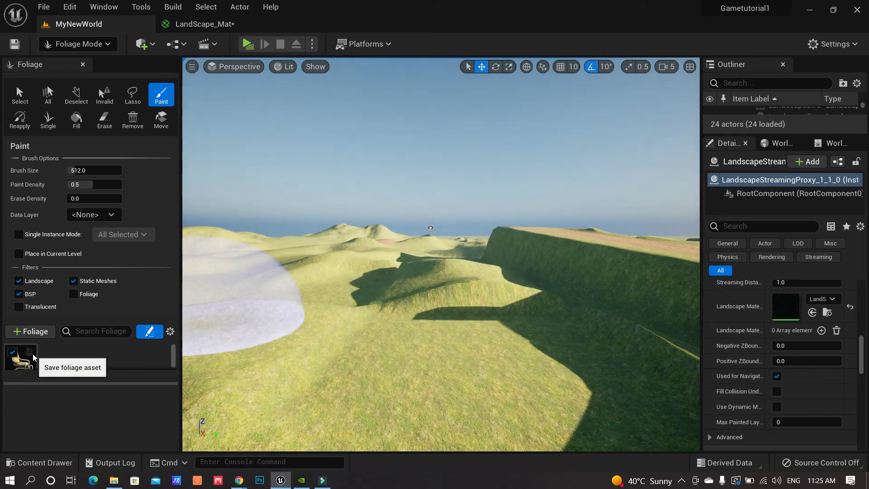
{"action": "left_click_drag", "start_coordinate": [129, 383], "coordinate": [130, 414]}
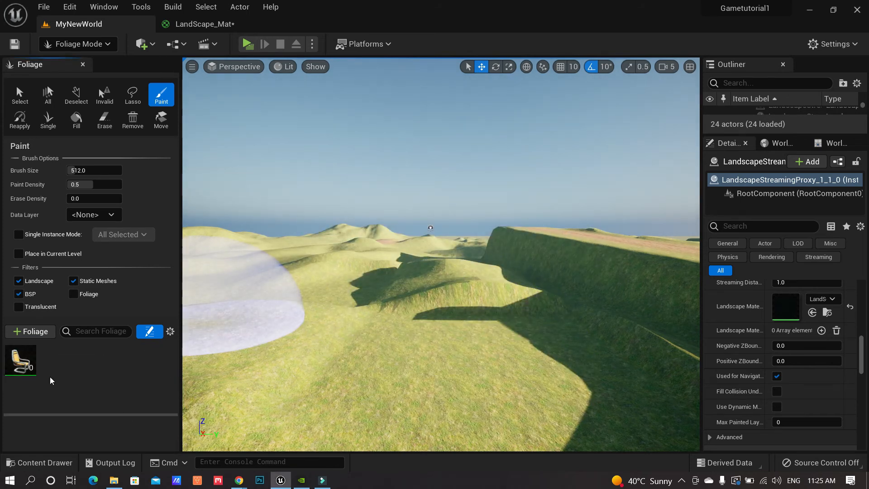
Select SM_Chair_FoliageType and expand its details to show Density 100 per 1Kuu
{"action": "left_click", "coordinate": [26, 364]}
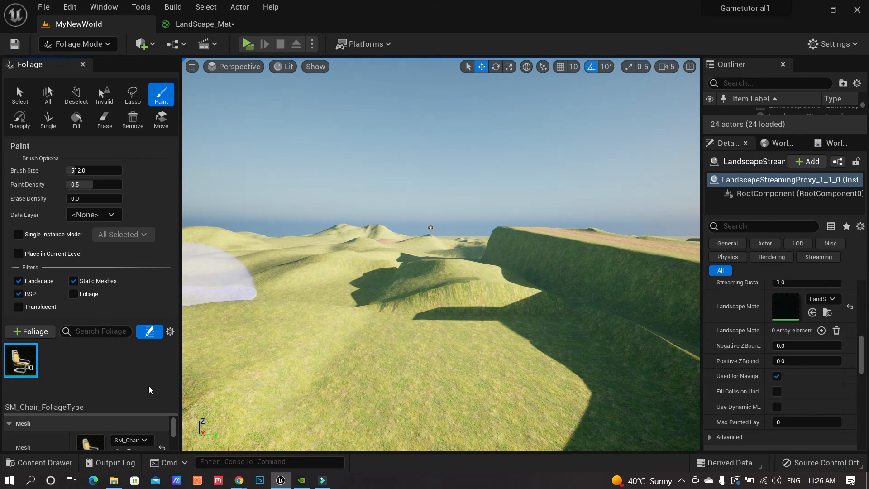
{"action": "left_click_drag", "start_coordinate": [127, 415], "coordinate": [131, 373]}
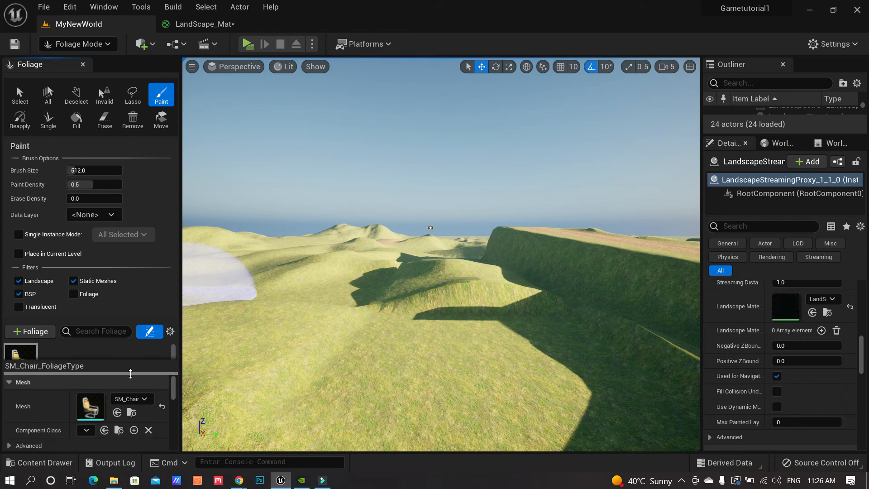
{"action": "left_click_drag", "start_coordinate": [174, 390], "coordinate": [174, 395]}
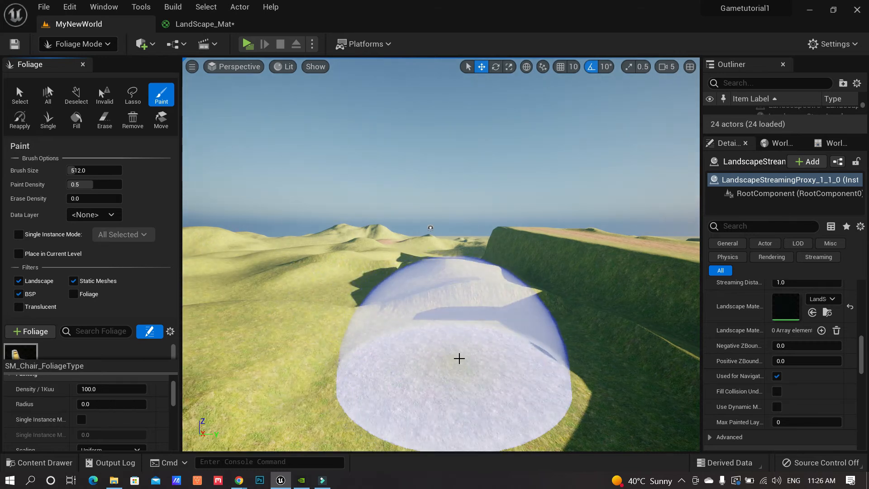
Paint a first cluster of chairs onto the grass and inspect it
{"action": "left_click_drag", "start_coordinate": [448, 355], "coordinate": [482, 351]}
{"action": "mouse_move", "coordinate": [482, 351]}
{"action": "right_mouse_down"}
{"action": "mouse_move", "coordinate": [503, 372]}
{"action": "mouse_move", "coordinate": [500, 381]}
{"action": "mouse_move", "coordinate": [517, 371]}
{"action": "right_mouse_up"}
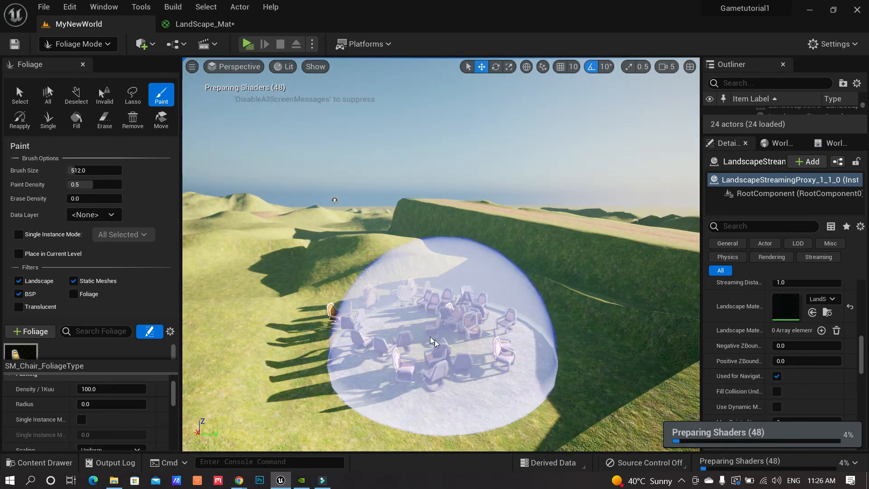
{"action": "mouse_move", "coordinate": [420, 331]}
{"action": "right_mouse_down"}
{"action": "mouse_move", "coordinate": [382, 332]}
{"action": "mouse_move", "coordinate": [453, 332]}
{"action": "mouse_move", "coordinate": [413, 325]}
{"action": "right_mouse_up"}
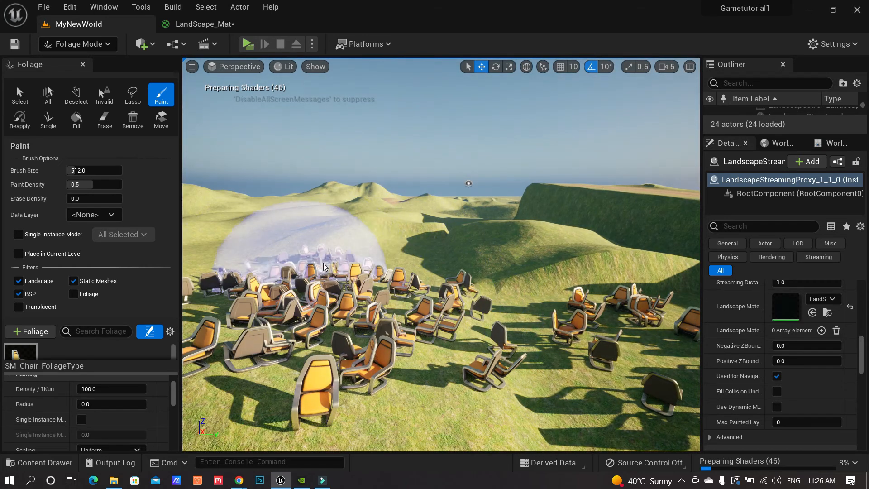
{"action": "mouse_move", "coordinate": [525, 250]}
{"action": "right_mouse_down"}
{"action": "mouse_move", "coordinate": [538, 265]}
{"action": "mouse_move", "coordinate": [471, 277]}
{"action": "right_mouse_up"}
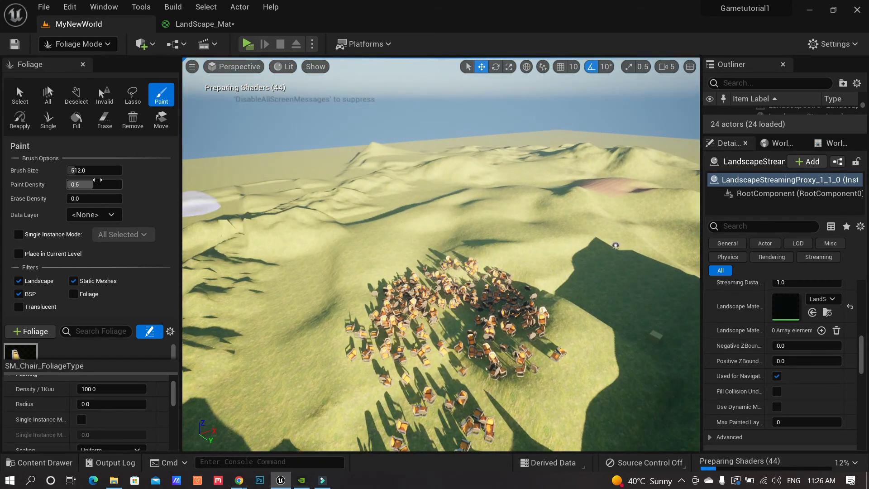
Enlarge the brush size to about 1570 and paint dense chairs across the slopes
{"action": "left_click_drag", "start_coordinate": [81, 172], "coordinate": [105, 173]}
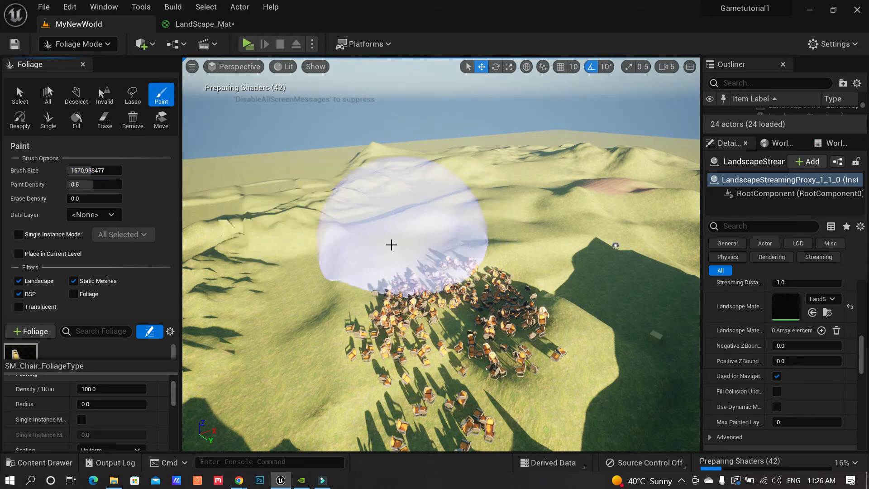
{"action": "left_click_drag", "start_coordinate": [350, 254], "coordinate": [302, 288]}
{"action": "mouse_move", "coordinate": [267, 353]}
{"action": "right_mouse_down"}
{"action": "mouse_move", "coordinate": [285, 369]}
{"action": "mouse_move", "coordinate": [308, 368]}
{"action": "mouse_move", "coordinate": [326, 324]}
{"action": "mouse_move", "coordinate": [287, 317]}
{"action": "right_mouse_up"}
{"action": "key", "text": "w"}
{"action": "left_click_drag", "start_coordinate": [262, 306], "coordinate": [272, 244]}
{"action": "mouse_move", "coordinate": [272, 244]}
{"action": "right_mouse_down"}
{"action": "mouse_move", "coordinate": [328, 253]}
{"action": "mouse_move", "coordinate": [231, 267]}
{"action": "right_mouse_up"}
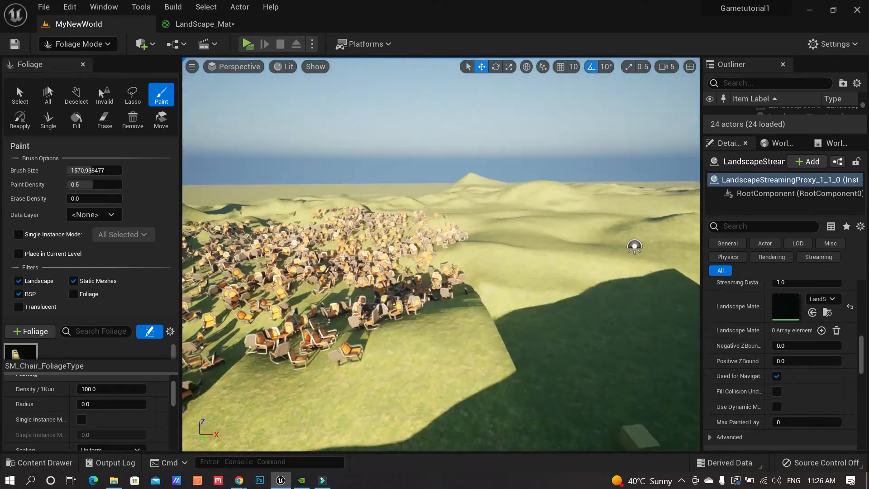
{"action": "right_click_drag", "start_coordinate": [398, 280], "coordinate": [401, 317]}
{"action": "left_click_drag", "start_coordinate": [401, 317], "coordinate": [439, 294]}
{"action": "mouse_move", "coordinate": [439, 294]}
{"action": "right_mouse_down"}
{"action": "mouse_move", "coordinate": [394, 294]}
{"action": "mouse_move", "coordinate": [385, 317]}
{"action": "mouse_move", "coordinate": [416, 317]}
{"action": "right_mouse_up"}
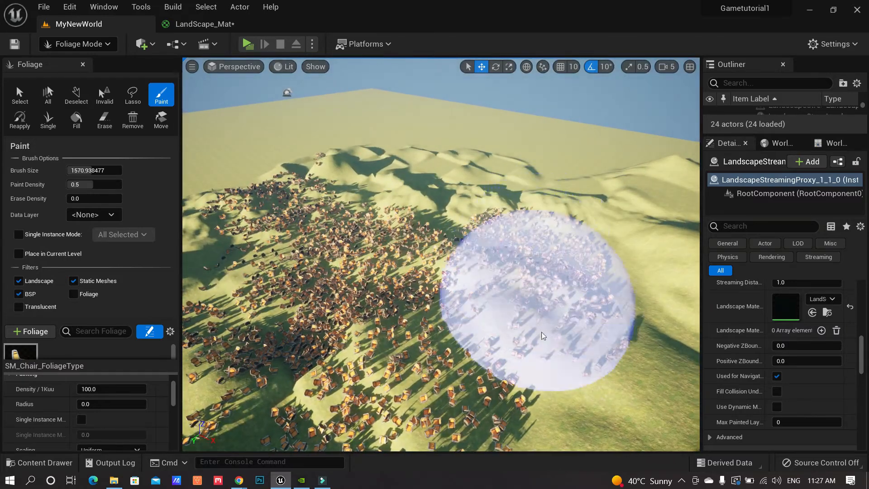
{"action": "mouse_move", "coordinate": [546, 344]}
{"action": "right_mouse_down"}
{"action": "mouse_move", "coordinate": [507, 303]}
{"action": "mouse_move", "coordinate": [531, 311]}
{"action": "mouse_move", "coordinate": [534, 333]}
{"action": "mouse_move", "coordinate": [493, 292]}
{"action": "mouse_move", "coordinate": [330, 283]}
{"action": "mouse_move", "coordinate": [299, 272]}
{"action": "mouse_move", "coordinate": [309, 178]}
{"action": "right_mouse_up"}
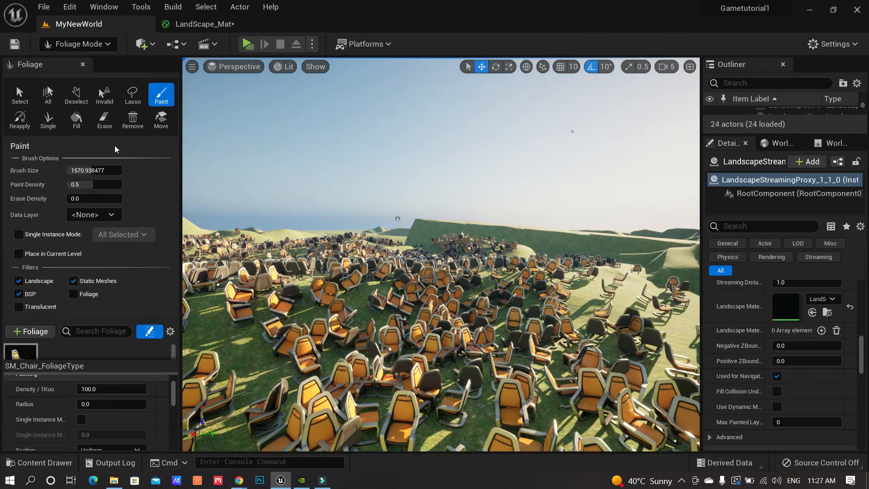
{"action": "left_click", "coordinate": [105, 120]}
{"action": "left_click", "coordinate": [460, 288]}
{"action": "right_click_drag", "start_coordinate": [460, 288], "coordinate": [432, 331]}
{"action": "key", "text": "s"}
{"action": "mouse_move", "coordinate": [448, 289]}
{"action": "left_mouse_down"}
{"action": "mouse_move", "coordinate": [466, 283]}
{"action": "mouse_move", "coordinate": [361, 367]}
{"action": "mouse_move", "coordinate": [510, 252]}
{"action": "mouse_move", "coordinate": [523, 268]}
{"action": "mouse_move", "coordinate": [599, 297]}
{"action": "left_mouse_up"}
{"action": "mouse_move", "coordinate": [590, 318]}
{"action": "right_mouse_down"}
{"action": "mouse_move", "coordinate": [511, 319]}
{"action": "mouse_move", "coordinate": [471, 337]}
{"action": "right_mouse_up"}
{"action": "mouse_move", "coordinate": [590, 318]}
{"action": "left_mouse_down"}
{"action": "mouse_move", "coordinate": [398, 280]}
{"action": "mouse_move", "coordinate": [383, 212]}
{"action": "mouse_move", "coordinate": [416, 314]}
{"action": "mouse_move", "coordinate": [691, 330]}
{"action": "mouse_move", "coordinate": [225, 281]}
{"action": "mouse_move", "coordinate": [285, 305]}
{"action": "mouse_move", "coordinate": [211, 244]}
{"action": "left_mouse_up"}
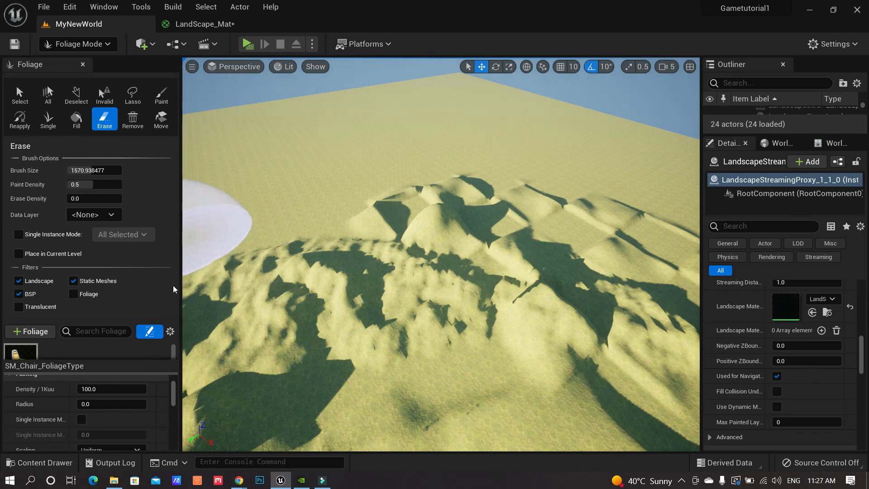
{"action": "left_click_drag", "start_coordinate": [122, 371], "coordinate": [121, 441]}
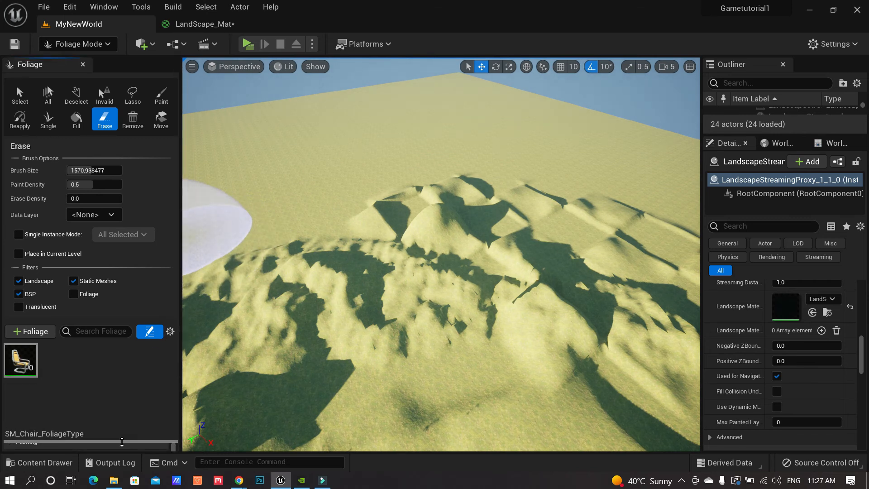
{"action": "mouse_move", "coordinate": [28, 371]}
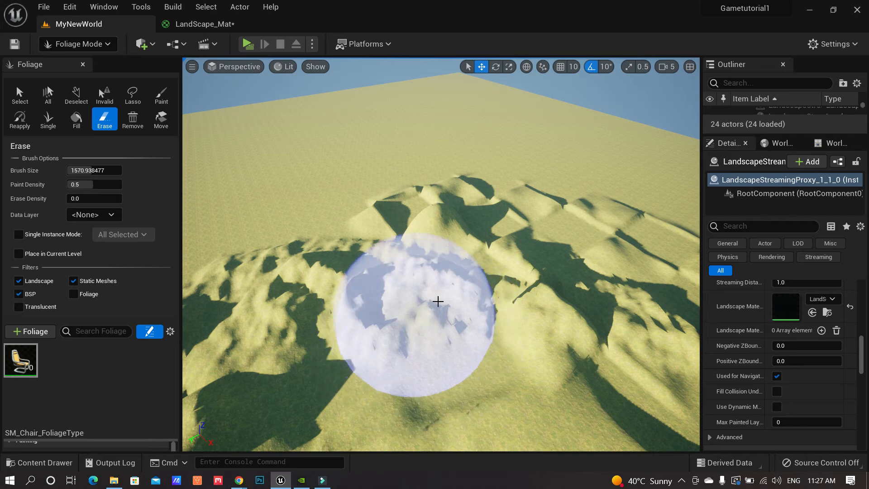
{"action": "left_click", "coordinate": [161, 94]}
{"action": "mouse_move", "coordinate": [408, 351]}
{"action": "left_mouse_down"}
{"action": "mouse_move", "coordinate": [388, 379]}
{"action": "mouse_move", "coordinate": [317, 362]}
{"action": "left_mouse_up"}
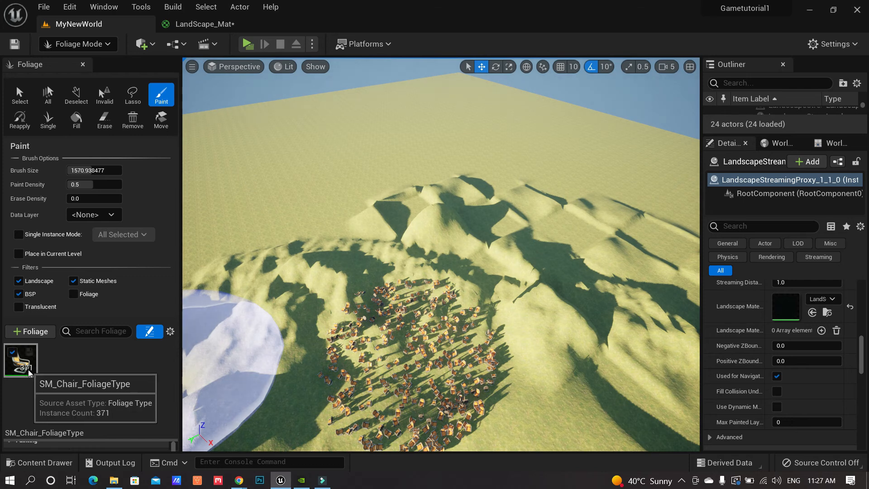
{"action": "right_click_drag", "start_coordinate": [413, 343], "coordinate": [356, 319]}
{"action": "key", "text": "w"}
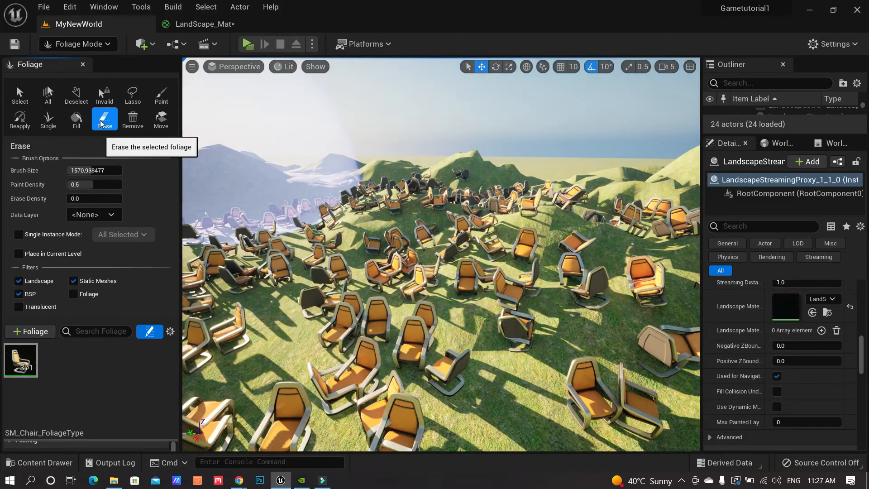
{"action": "left_click", "coordinate": [104, 118]}
{"action": "left_click", "coordinate": [417, 284]}
{"action": "left_click_drag", "start_coordinate": [416, 284], "coordinate": [453, 285]}
{"action": "key", "text": "e"}
{"action": "right_click_drag", "start_coordinate": [454, 286], "coordinate": [451, 290]}
{"action": "left_click_drag", "start_coordinate": [451, 290], "coordinate": [289, 452]}
{"action": "right_click_drag", "start_coordinate": [448, 353], "coordinate": [447, 338]}
{"action": "left_click", "coordinate": [98, 44]}
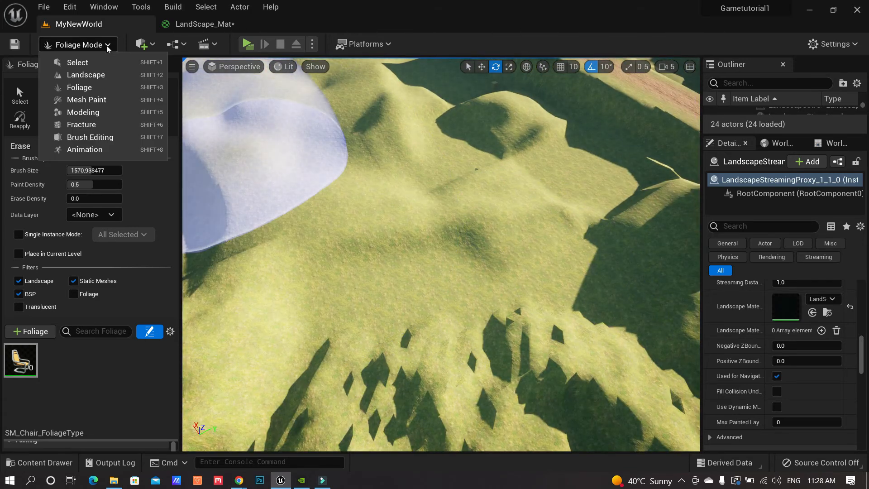
Return to Select mode and launch Quixel Bridge from the Quick Add menu
{"action": "left_click", "coordinate": [91, 63]}
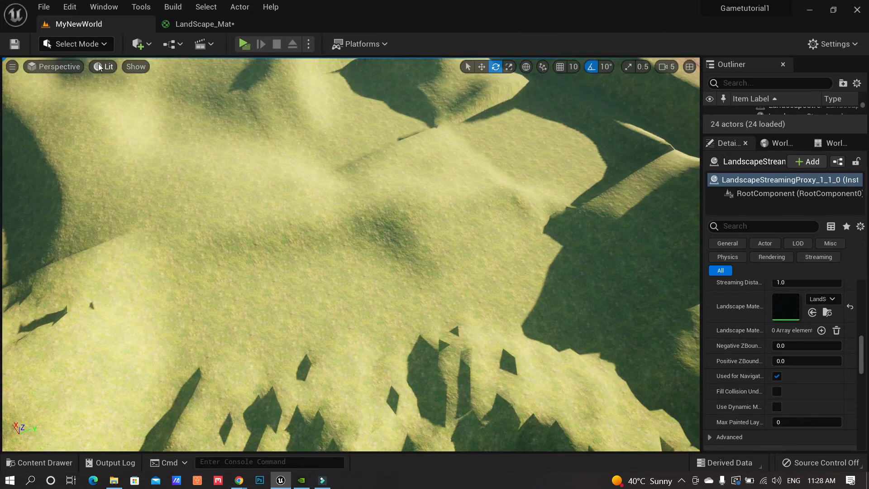
{"action": "left_click", "coordinate": [150, 47]}
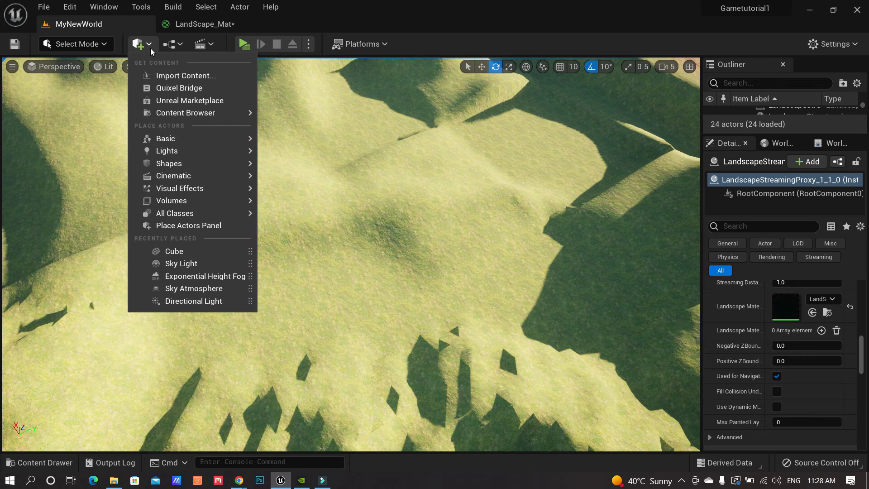
{"action": "mouse_move", "coordinate": [210, 175]}
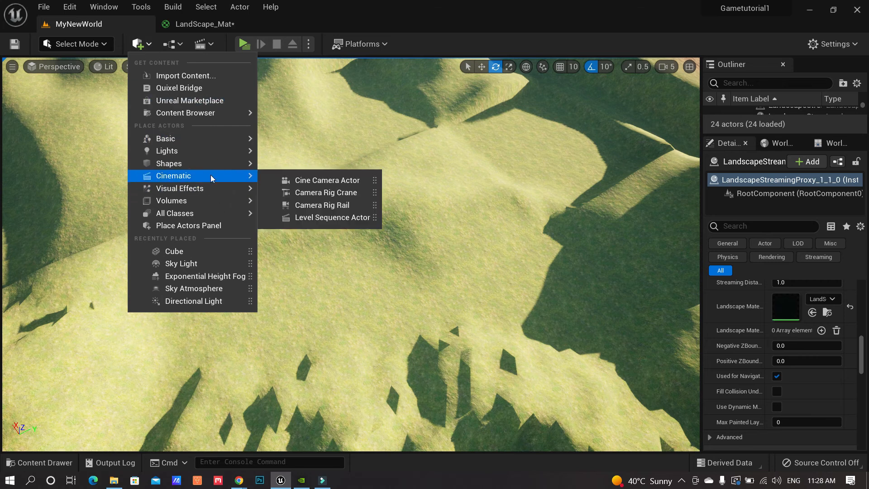
{"action": "left_click", "coordinate": [198, 91]}
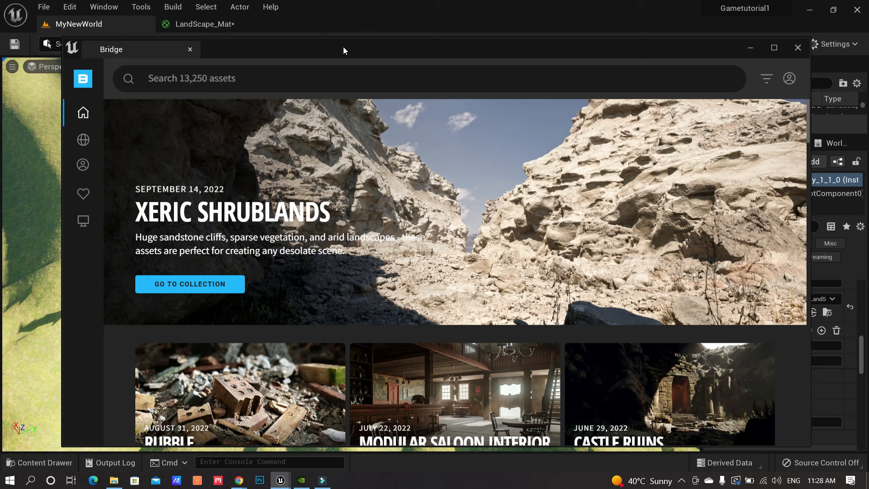
Search Bridge for 'gr' and browse the 3D Plants results
{"action": "left_click_drag", "start_coordinate": [343, 47], "coordinate": [335, 20]}
{"action": "left_click", "coordinate": [252, 51]}
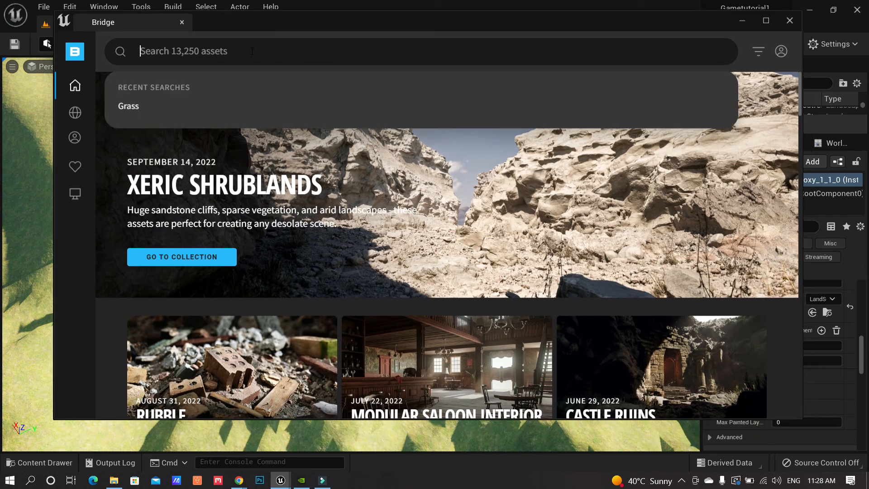
{"action": "type", "text": "grass"}
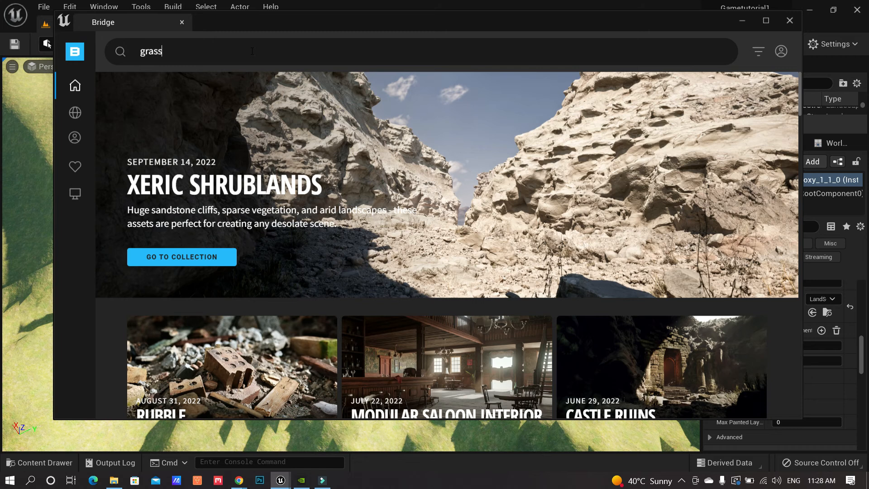
{"action": "key", "text": "Return"}
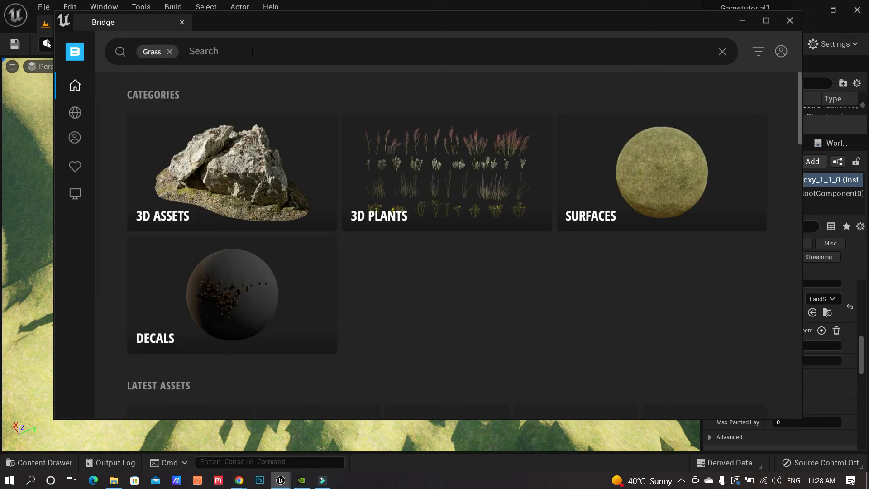
{"action": "left_click", "coordinate": [457, 187]}
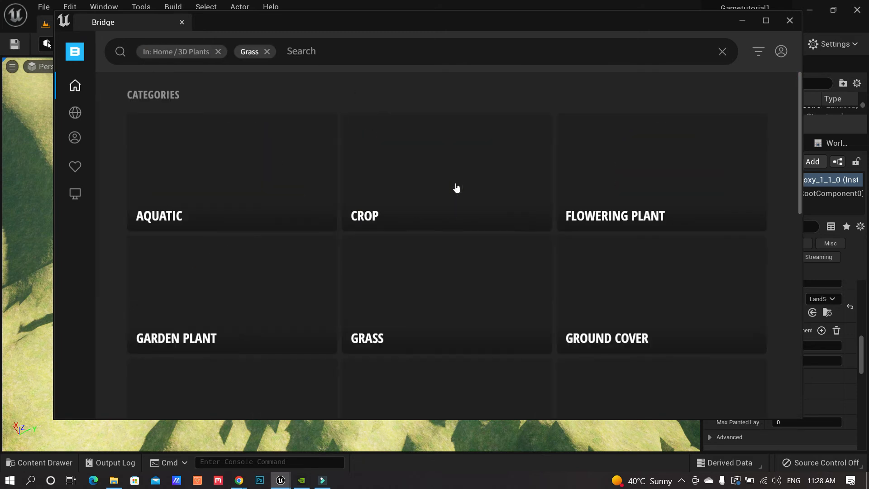
{"action": "scroll", "coordinate": [507, 284], "scroll_direction": "down", "scroll_amount": 10}
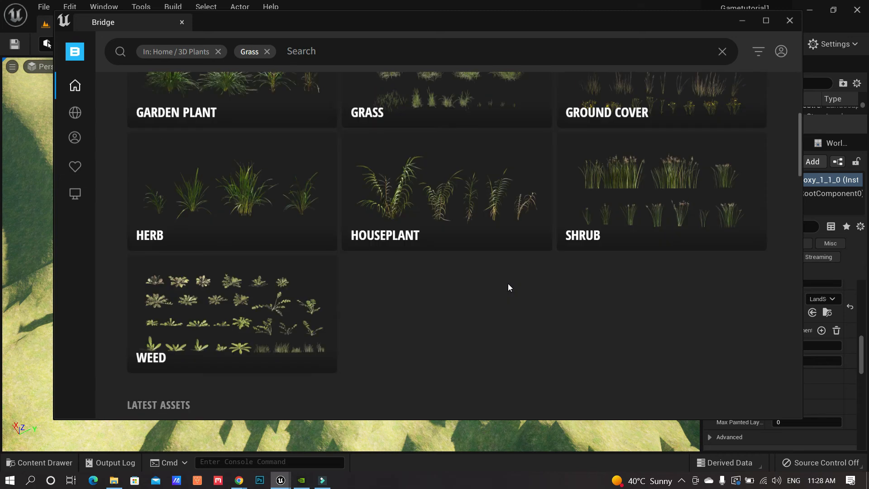
{"action": "scroll", "coordinate": [509, 281], "scroll_direction": "down", "scroll_amount": 5}
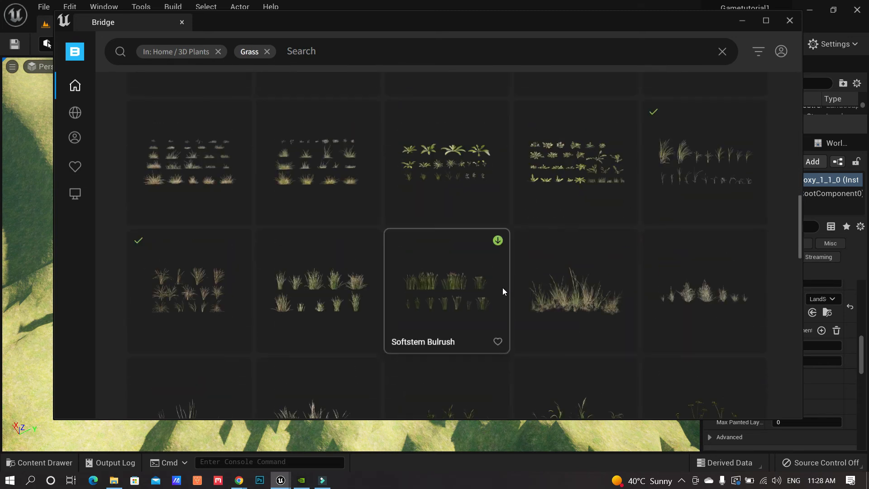
{"action": "scroll", "coordinate": [503, 291], "scroll_direction": "up", "scroll_amount": 2}
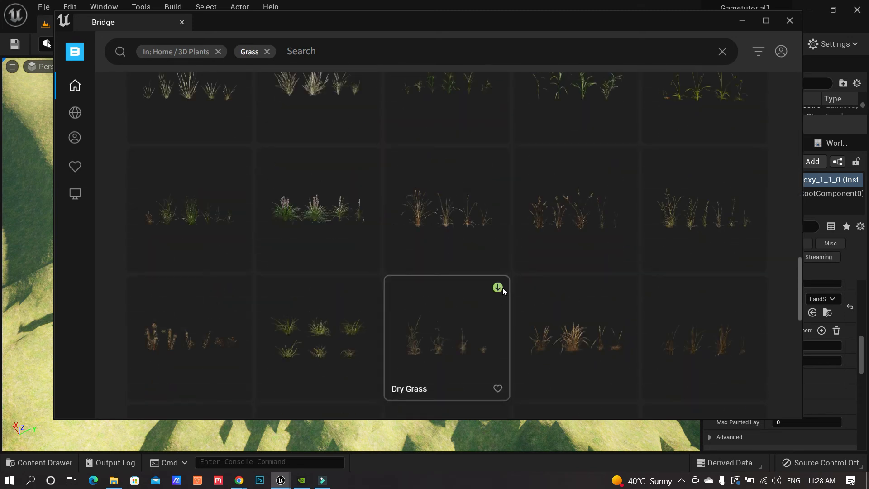
{"action": "scroll", "coordinate": [503, 291], "scroll_direction": "up", "scroll_amount": 13}
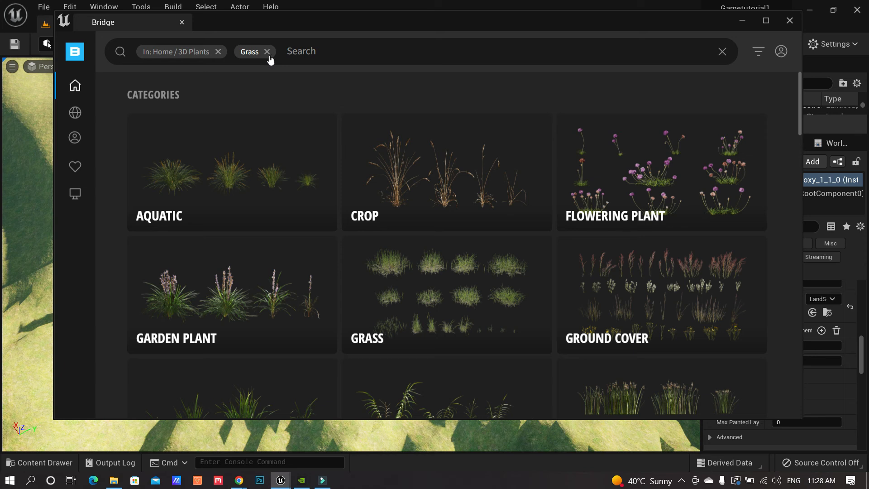
Clear the 3D Plants filter, search 'grass', and browse the locally downloaded assets
{"action": "left_click", "coordinate": [217, 52]}
{"action": "type", "text": "g"}
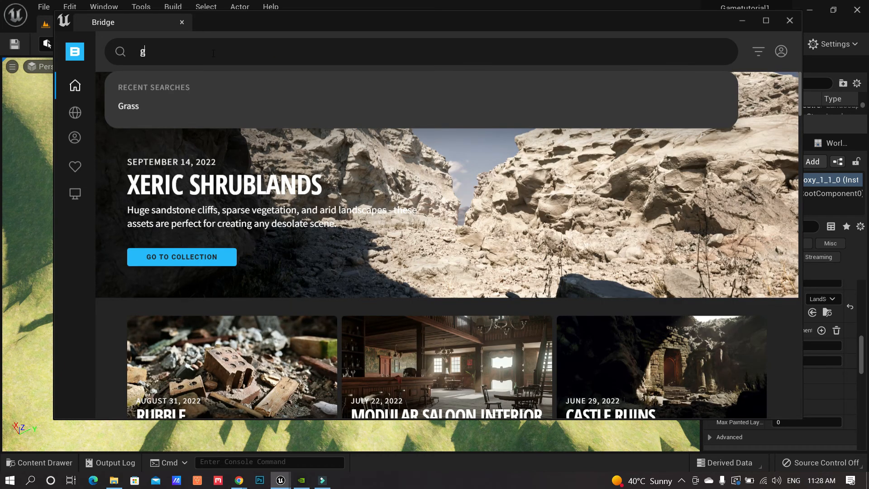
{"action": "type", "text": "rass"}
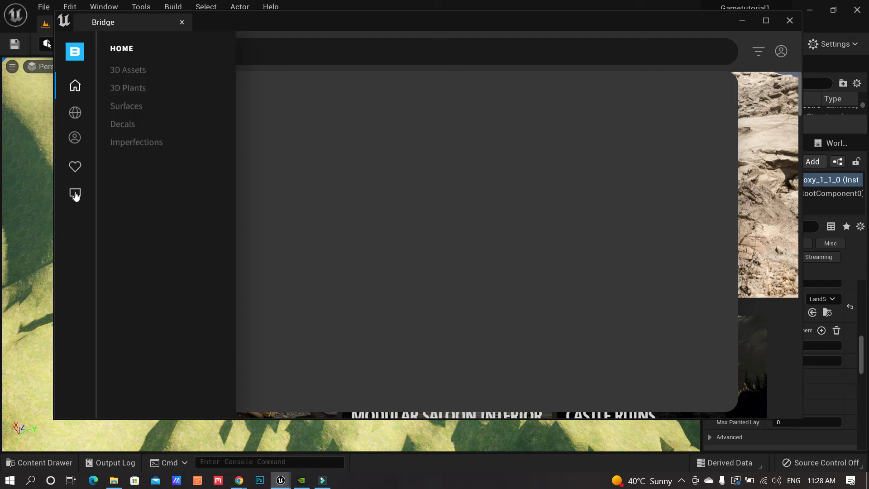
{"action": "left_click", "coordinate": [75, 193]}
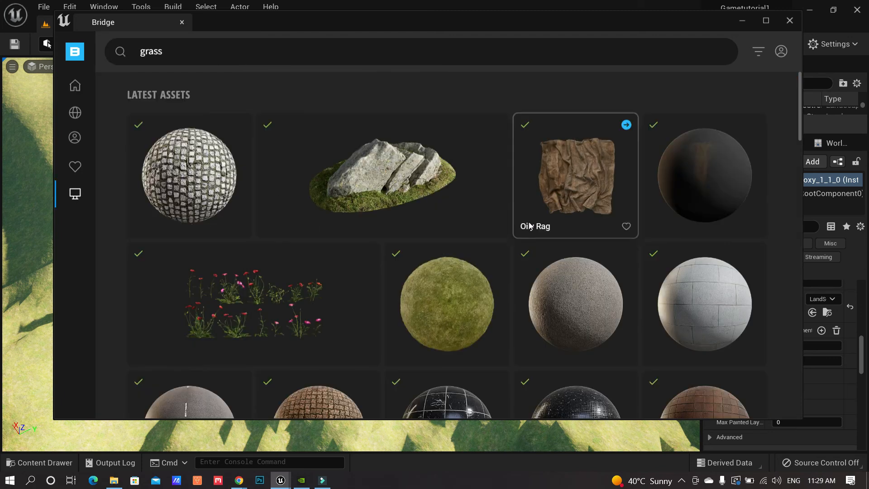
{"action": "scroll", "coordinate": [531, 226], "scroll_direction": "down", "scroll_amount": 3}
{"action": "scroll", "coordinate": [528, 222], "scroll_direction": "down", "scroll_amount": 2}
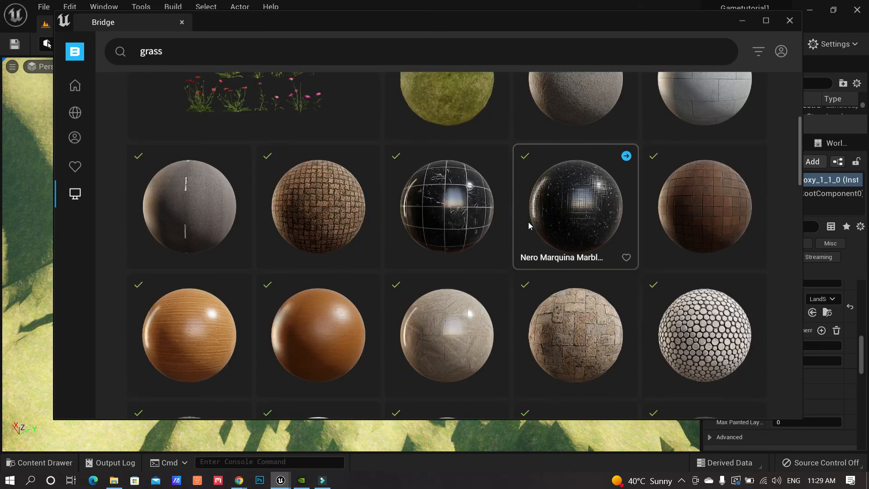
{"action": "scroll", "coordinate": [623, 223], "scroll_direction": "down", "scroll_amount": 3}
{"action": "scroll", "coordinate": [623, 223], "scroll_direction": "down", "scroll_amount": 1}
{"action": "scroll", "coordinate": [624, 223], "scroll_direction": "down", "scroll_amount": 1}
{"action": "scroll", "coordinate": [623, 223], "scroll_direction": "down", "scroll_amount": 1}
{"action": "scroll", "coordinate": [624, 223], "scroll_direction": "down", "scroll_amount": 1}
{"action": "scroll", "coordinate": [623, 224], "scroll_direction": "down", "scroll_amount": 6}
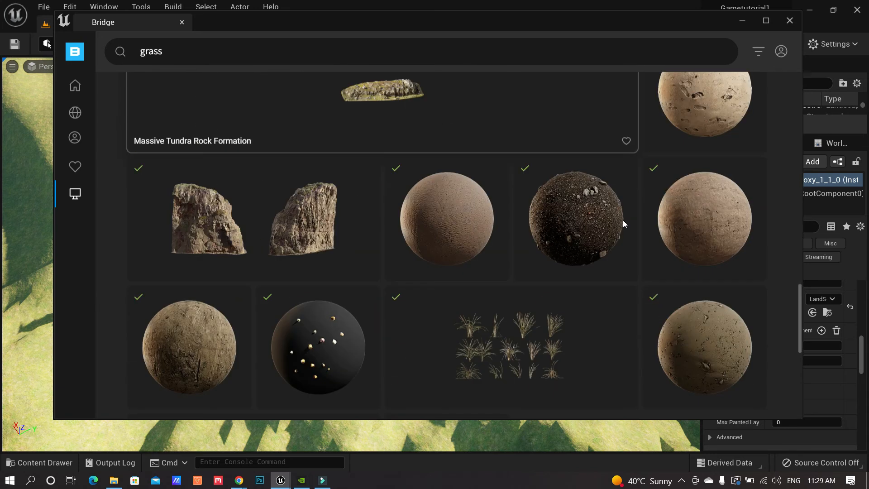
{"action": "scroll", "coordinate": [622, 220], "scroll_direction": "down", "scroll_amount": 6}
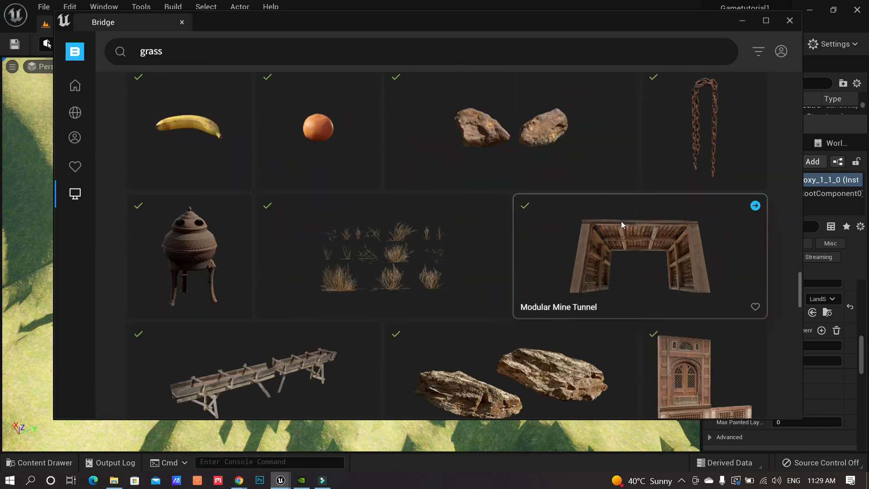
{"action": "scroll", "coordinate": [620, 224], "scroll_direction": "down", "scroll_amount": 5}
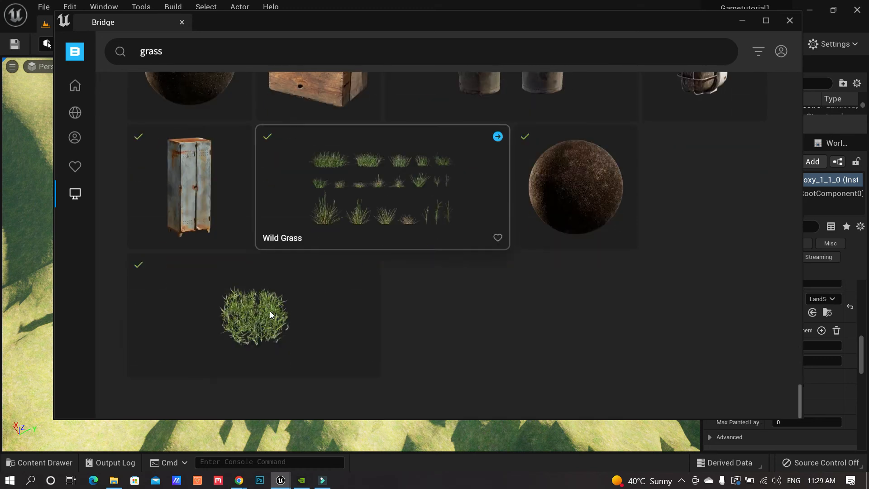
Add the Grass Clumps 3D plant to the project and close Bridge
{"action": "left_click", "coordinate": [265, 306]}
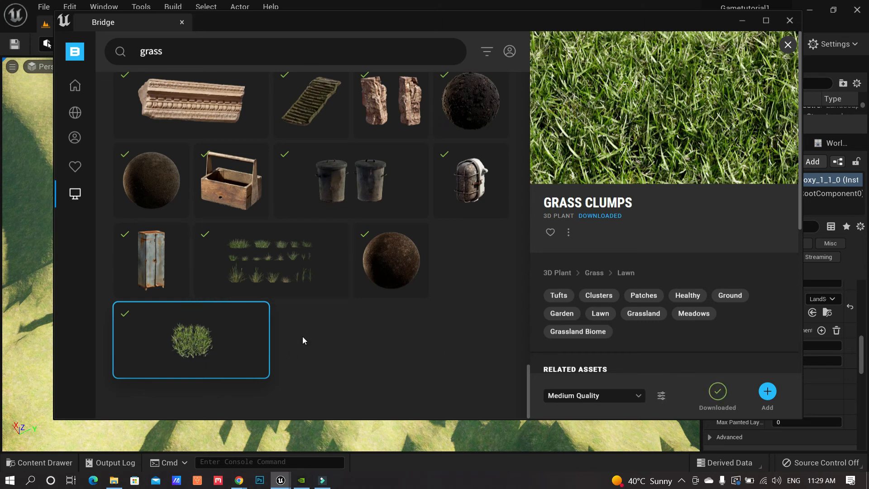
{"action": "left_click", "coordinate": [767, 392]}
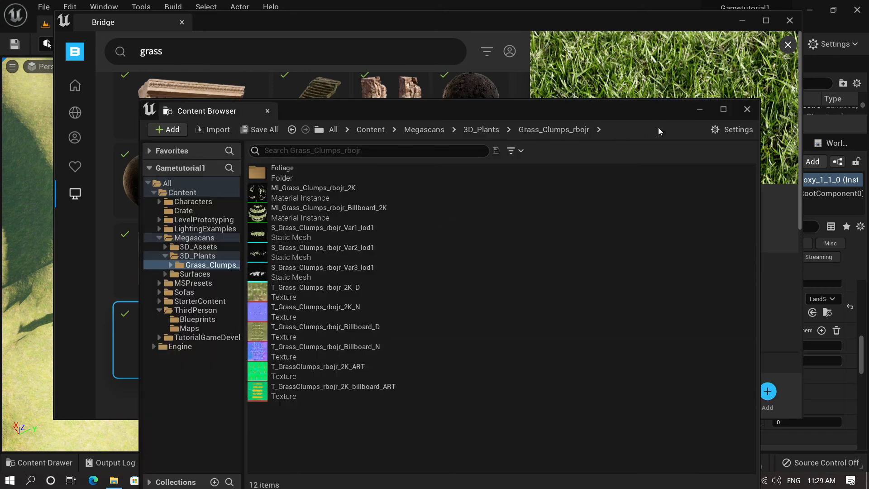
{"action": "left_click", "coordinate": [789, 22]}
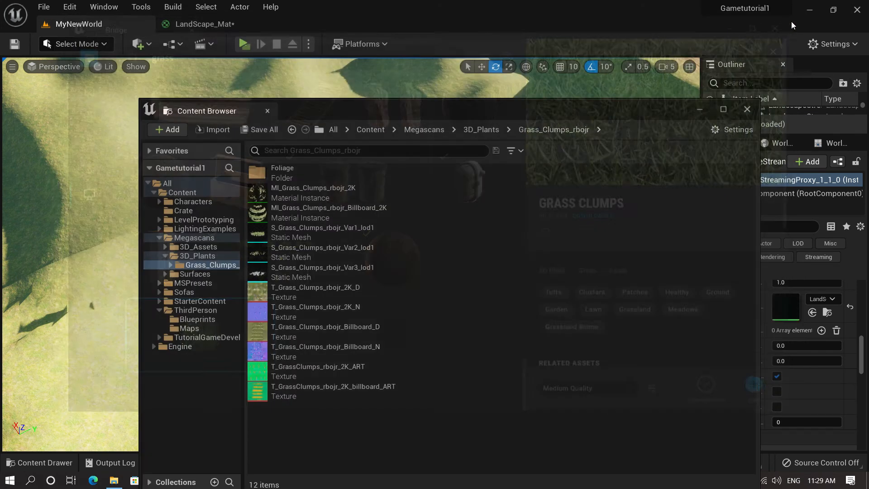
Back in Foliage mode, dismiss the imported assets window and select FT_Grass_Clumps_rbojr Var1
{"action": "left_click_drag", "start_coordinate": [436, 108], "coordinate": [548, 78]}
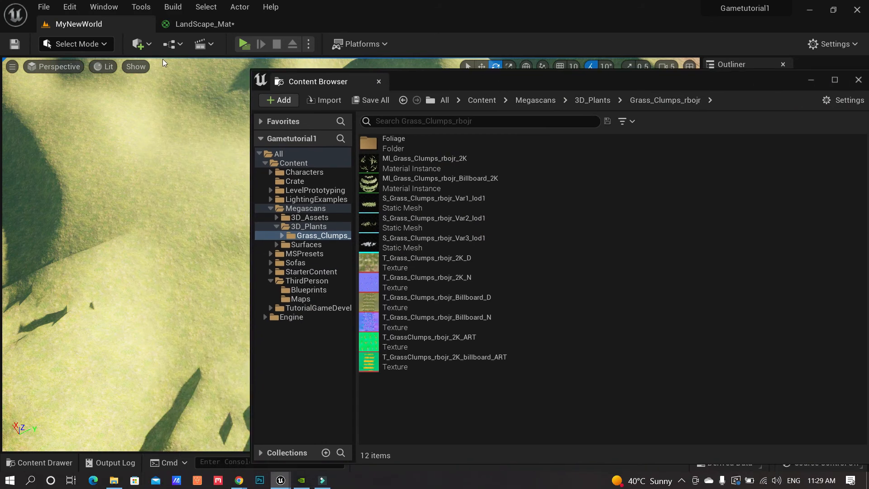
{"action": "left_click", "coordinate": [103, 44]}
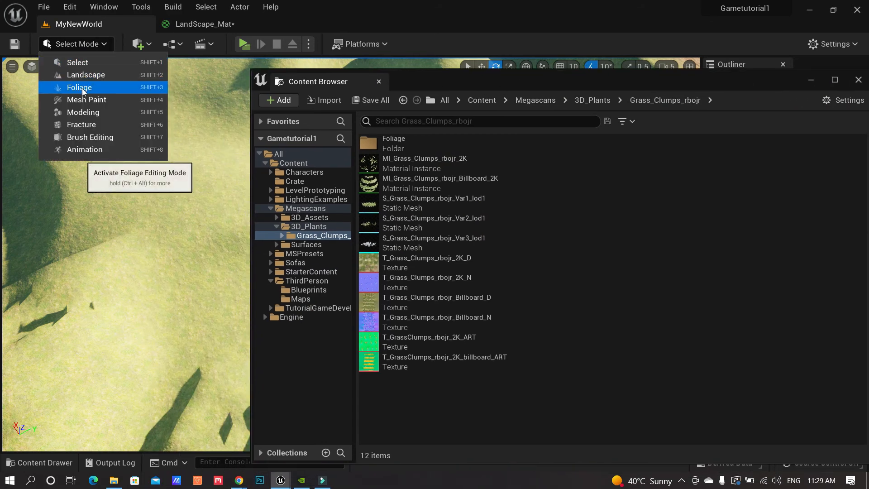
{"action": "left_click", "coordinate": [79, 88]}
{"action": "left_click_drag", "start_coordinate": [611, 81], "coordinate": [596, 81]}
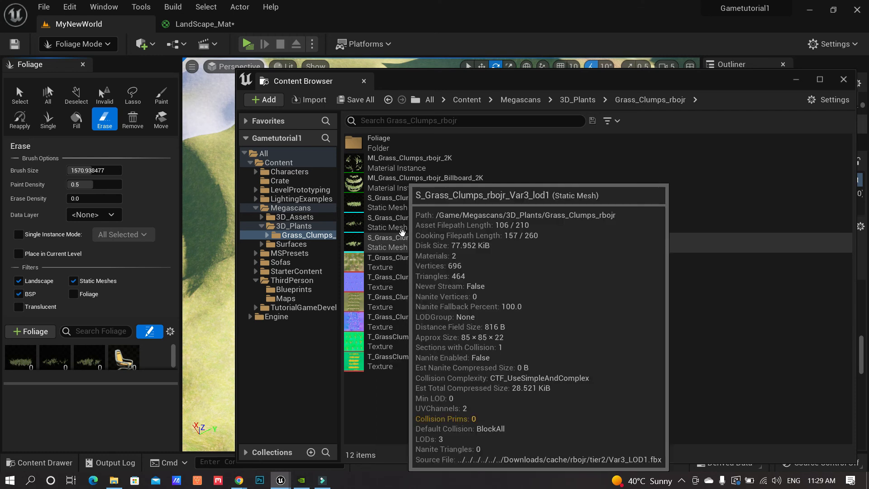
{"action": "left_click", "coordinate": [844, 80]}
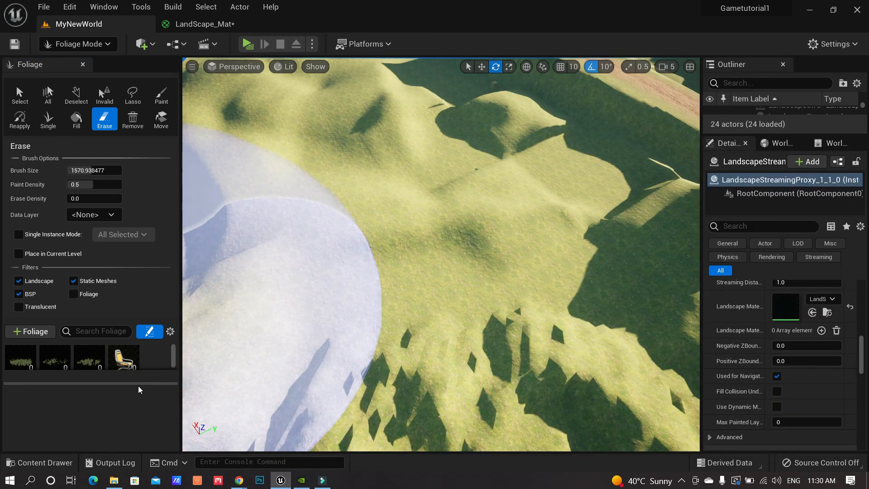
{"action": "left_click_drag", "start_coordinate": [135, 384], "coordinate": [133, 422]}
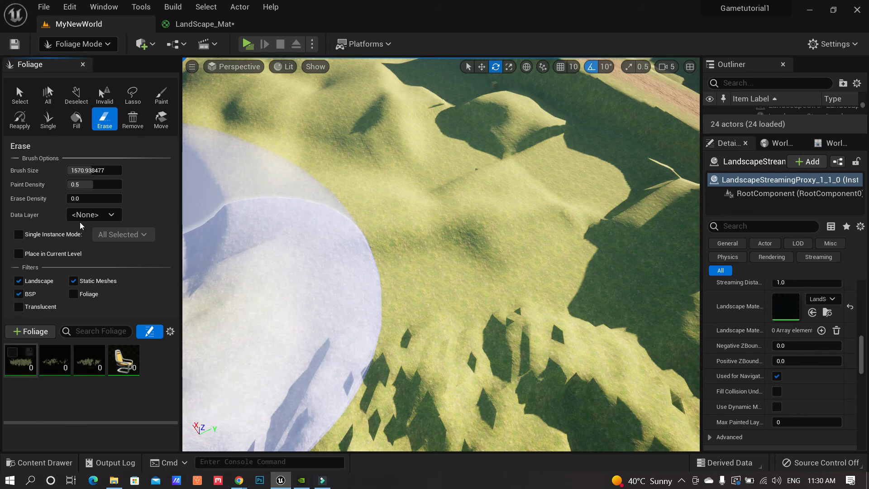
{"action": "left_click", "coordinate": [24, 362]}
Select all three grass clump types, fly to the path, and paint grass and chairs beside it
{"action": "left_click", "coordinate": [82, 369], "text": "shift"}
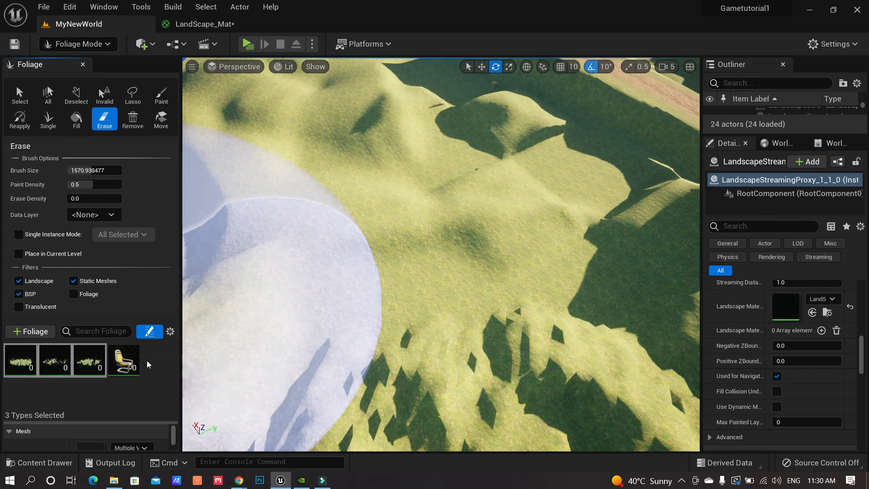
{"action": "key", "text": "w"}
{"action": "mouse_move", "coordinate": [371, 303]}
{"action": "right_mouse_down"}
{"action": "mouse_move", "coordinate": [317, 217]}
{"action": "mouse_move", "coordinate": [217, 224]}
{"action": "mouse_move", "coordinate": [185, 211]}
{"action": "right_mouse_up"}
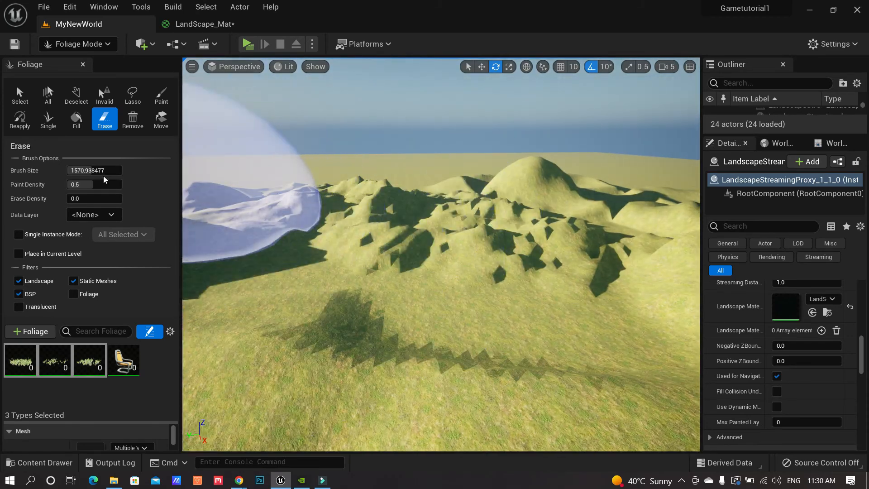
{"action": "key", "text": "w"}
{"action": "mouse_move", "coordinate": [346, 266]}
{"action": "right_mouse_down"}
{"action": "mouse_move", "coordinate": [306, 267]}
{"action": "mouse_move", "coordinate": [267, 242]}
{"action": "right_mouse_up"}
{"action": "mouse_move", "coordinate": [275, 160]}
{"action": "right_mouse_down"}
{"action": "mouse_move", "coordinate": [271, 195]}
{"action": "mouse_move", "coordinate": [307, 296]}
{"action": "right_mouse_up"}
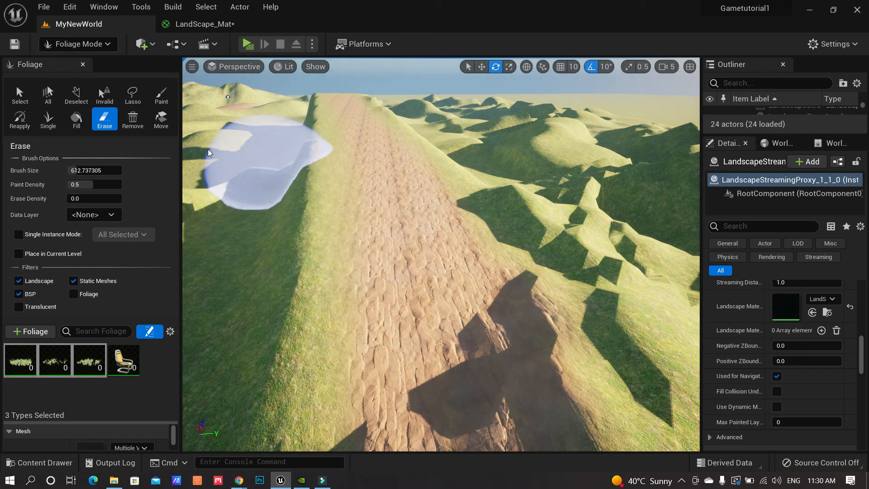
{"action": "mouse_move", "coordinate": [316, 309]}
{"action": "left_mouse_down"}
{"action": "mouse_move", "coordinate": [322, 238]}
{"action": "mouse_move", "coordinate": [214, 264]}
{"action": "left_mouse_up"}
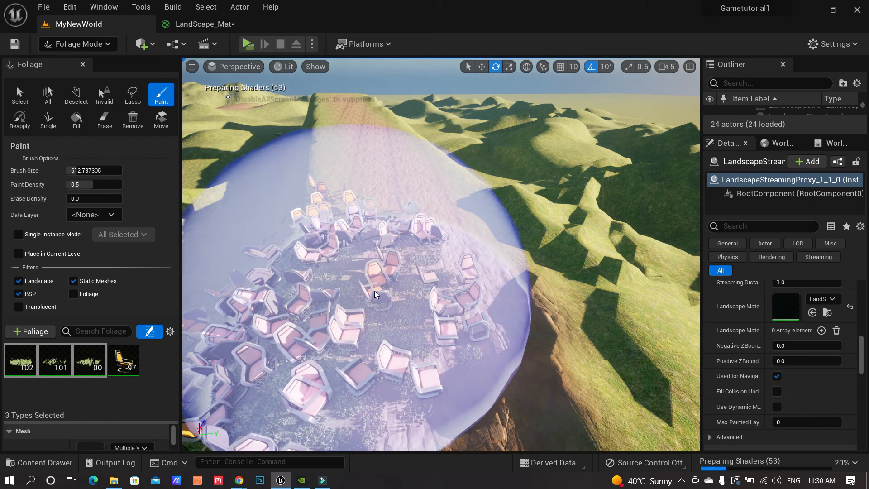
Undo the chair patch and paint grass along the path and down the hillside
{"action": "key", "text": "ctrl+z"}
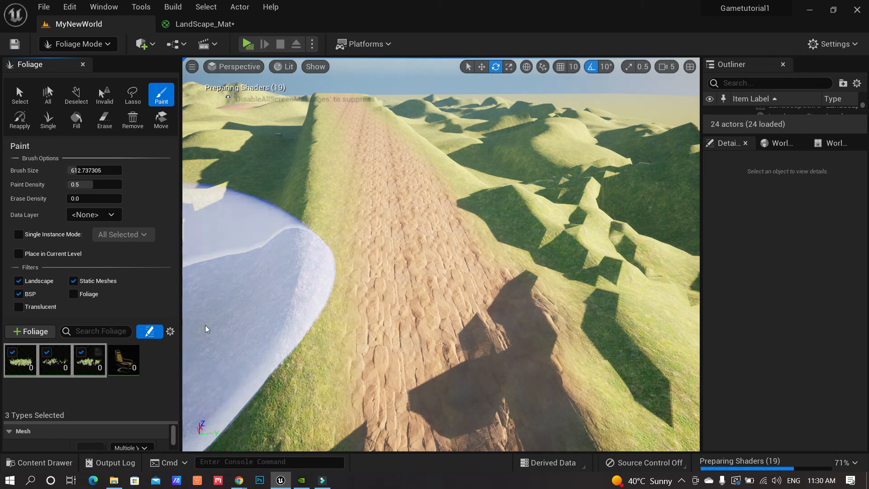
{"action": "right_click_drag", "start_coordinate": [279, 291], "coordinate": [289, 274]}
{"action": "mouse_move", "coordinate": [297, 263]}
{"action": "left_mouse_down"}
{"action": "mouse_move", "coordinate": [333, 248]}
{"action": "mouse_move", "coordinate": [403, 177]}
{"action": "left_mouse_up"}
{"action": "right_click_drag", "start_coordinate": [403, 177], "coordinate": [397, 199]}
{"action": "key", "text": "w"}
{"action": "mouse_move", "coordinate": [394, 210]}
{"action": "left_mouse_down"}
{"action": "mouse_move", "coordinate": [450, 217]}
{"action": "mouse_move", "coordinate": [484, 167]}
{"action": "left_mouse_up"}
{"action": "key", "text": "d"}
{"action": "right_click_drag", "start_coordinate": [511, 193], "coordinate": [501, 194]}
{"action": "mouse_move", "coordinate": [501, 195]}
{"action": "left_mouse_down"}
{"action": "mouse_move", "coordinate": [448, 230]}
{"action": "mouse_move", "coordinate": [410, 241]}
{"action": "left_mouse_up"}
{"action": "mouse_move", "coordinate": [410, 240]}
{"action": "right_mouse_down"}
{"action": "mouse_move", "coordinate": [442, 243]}
{"action": "mouse_move", "coordinate": [447, 227]}
{"action": "right_mouse_up"}
{"action": "left_click_drag", "start_coordinate": [447, 227], "coordinate": [452, 194]}
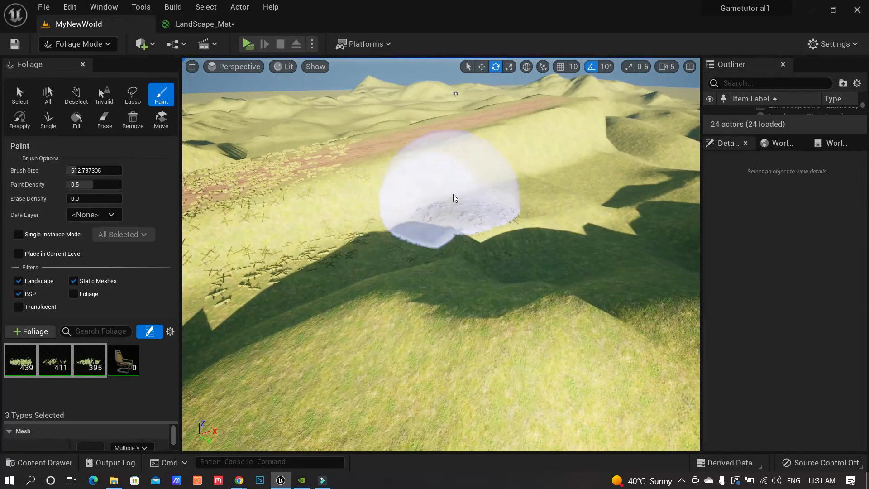
Fill remaining bare spots and the valley floor with grass, then set grass Density / 1Kuu to 300
{"action": "mouse_move", "coordinate": [543, 175]}
{"action": "left_mouse_down"}
{"action": "mouse_move", "coordinate": [326, 248]}
{"action": "mouse_move", "coordinate": [281, 281]}
{"action": "left_mouse_up"}
{"action": "mouse_move", "coordinate": [281, 281]}
{"action": "right_mouse_down"}
{"action": "mouse_move", "coordinate": [326, 267]}
{"action": "mouse_move", "coordinate": [324, 259]}
{"action": "mouse_move", "coordinate": [294, 257]}
{"action": "right_mouse_up"}
{"action": "key", "text": "w"}
{"action": "mouse_move", "coordinate": [294, 258]}
{"action": "left_mouse_down"}
{"action": "mouse_move", "coordinate": [312, 240]}
{"action": "mouse_move", "coordinate": [341, 273]}
{"action": "mouse_move", "coordinate": [313, 213]}
{"action": "left_mouse_up"}
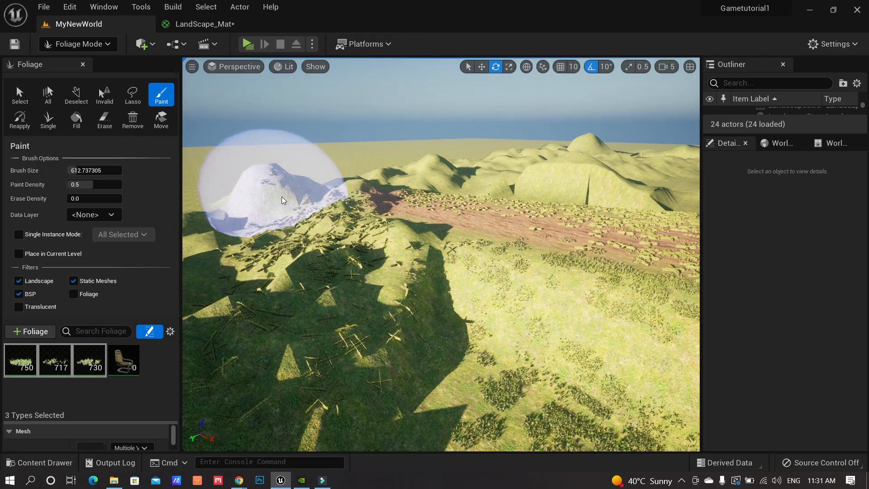
{"action": "mouse_move", "coordinate": [588, 235]}
{"action": "right_mouse_down"}
{"action": "mouse_move", "coordinate": [607, 204]}
{"action": "mouse_move", "coordinate": [445, 206]}
{"action": "mouse_move", "coordinate": [455, 206]}
{"action": "right_mouse_up"}
{"action": "key", "text": "w"}
{"action": "key", "text": "a"}
{"action": "right_click_drag", "start_coordinate": [408, 283], "coordinate": [388, 285]}
{"action": "mouse_move", "coordinate": [386, 285]}
{"action": "left_mouse_down"}
{"action": "mouse_move", "coordinate": [260, 283]}
{"action": "mouse_move", "coordinate": [338, 230]}
{"action": "mouse_move", "coordinate": [431, 223]}
{"action": "mouse_move", "coordinate": [337, 264]}
{"action": "mouse_move", "coordinate": [386, 313]}
{"action": "left_mouse_up"}
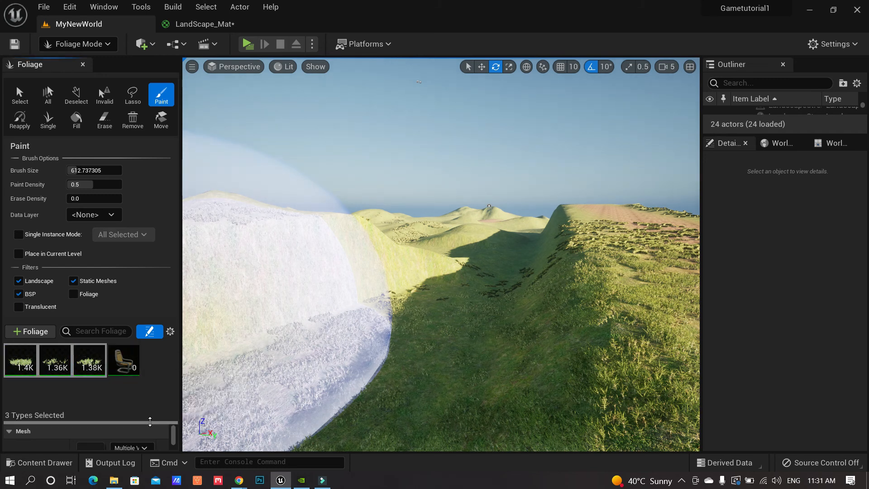
{"action": "left_click_drag", "start_coordinate": [150, 422], "coordinate": [155, 386]}
{"action": "scroll", "coordinate": [174, 396], "scroll_direction": "down", "scroll_amount": 3}
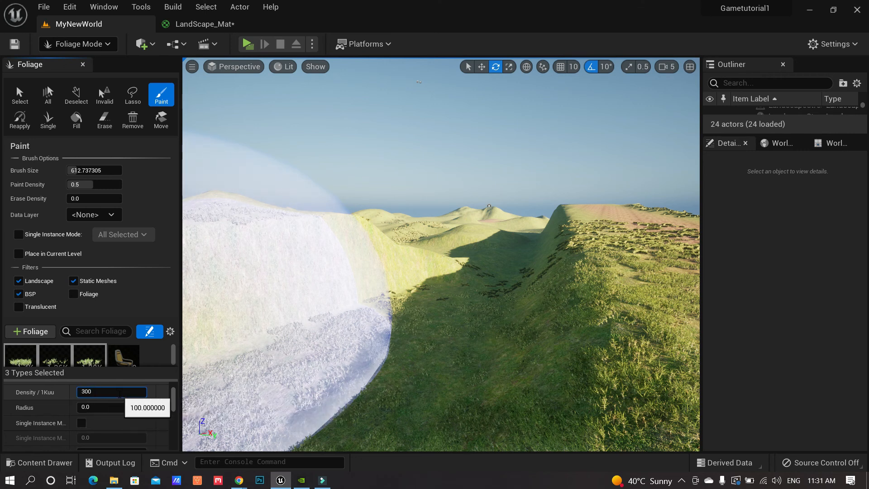
Paint dense grass over the rocky ridge and the sandy slope beside it
{"action": "right_click_drag", "start_coordinate": [524, 314], "coordinate": [604, 315]}
{"action": "key", "text": "d"}
{"action": "left_click_drag", "start_coordinate": [524, 294], "coordinate": [500, 285]}
{"action": "right_click_drag", "start_coordinate": [501, 285], "coordinate": [593, 290]}
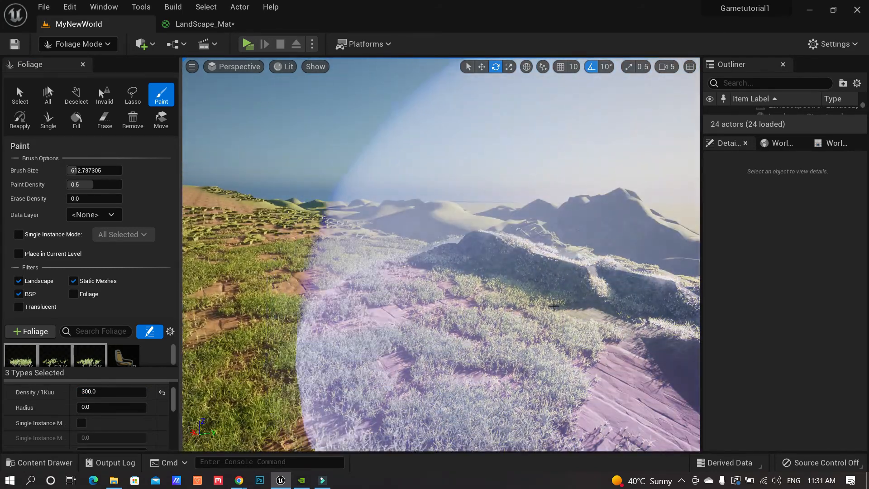
{"action": "left_click_drag", "start_coordinate": [552, 305], "coordinate": [513, 317]}
{"action": "mouse_move", "coordinate": [514, 317]}
{"action": "right_mouse_down"}
{"action": "mouse_move", "coordinate": [437, 300]}
{"action": "mouse_move", "coordinate": [489, 301]}
{"action": "mouse_move", "coordinate": [478, 297]}
{"action": "right_mouse_up"}
{"action": "mouse_move", "coordinate": [498, 293]}
{"action": "left_mouse_down"}
{"action": "mouse_move", "coordinate": [477, 300]}
{"action": "mouse_move", "coordinate": [489, 295]}
{"action": "left_mouse_up"}
{"action": "right_click_drag", "start_coordinate": [489, 295], "coordinate": [467, 297]}
{"action": "left_click_drag", "start_coordinate": [461, 298], "coordinate": [444, 292]}
Extend the grass carpet forward along the full length of the ridge
{"action": "key", "text": "w"}
{"action": "right_click_drag", "start_coordinate": [444, 292], "coordinate": [444, 292]}
{"action": "left_click_drag", "start_coordinate": [445, 292], "coordinate": [438, 289]}
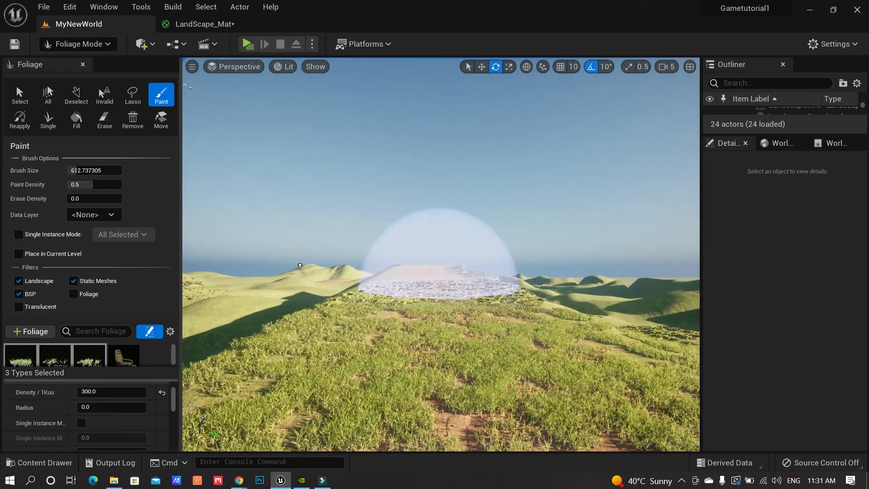
{"action": "right_click_drag", "start_coordinate": [438, 289], "coordinate": [432, 287]}
{"action": "key", "text": "w"}
{"action": "left_click_drag", "start_coordinate": [429, 283], "coordinate": [426, 282]}
{"action": "right_click_drag", "start_coordinate": [426, 282], "coordinate": [425, 281]}
{"action": "key", "text": "w"}
{"action": "left_click_drag", "start_coordinate": [425, 281], "coordinate": [414, 279]}
{"action": "right_click_drag", "start_coordinate": [414, 278], "coordinate": [407, 283]}
{"action": "key", "text": "w"}
{"action": "key", "text": "w"}
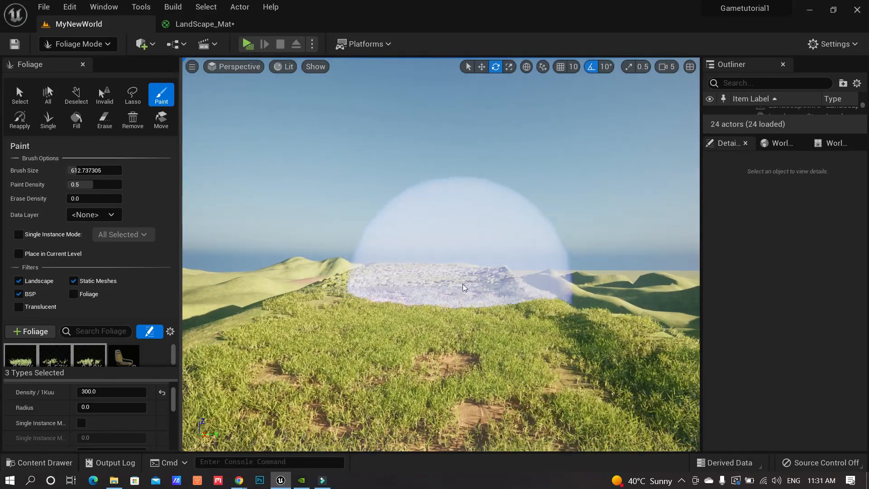
{"action": "right_click_drag", "start_coordinate": [473, 298], "coordinate": [480, 299]}
{"action": "key", "text": "w"}
{"action": "key", "text": "w"}
Cover the bare lower slopes and the shaded valley with grass clumps at density 300
{"action": "key", "text": "q"}
{"action": "mouse_move", "coordinate": [429, 309]}
{"action": "left_mouse_down"}
{"action": "mouse_move", "coordinate": [415, 324]}
{"action": "mouse_move", "coordinate": [426, 333]}
{"action": "left_mouse_up"}
{"action": "right_click_drag", "start_coordinate": [448, 334], "coordinate": [452, 334]}
{"action": "key", "text": "d"}
{"action": "left_click_drag", "start_coordinate": [451, 333], "coordinate": [500, 338]}
{"action": "right_click_drag", "start_coordinate": [506, 366], "coordinate": [435, 345]}
{"action": "mouse_move", "coordinate": [436, 344]}
{"action": "left_mouse_down"}
{"action": "mouse_move", "coordinate": [409, 292]}
{"action": "mouse_move", "coordinate": [431, 251]}
{"action": "mouse_move", "coordinate": [380, 275]}
{"action": "mouse_move", "coordinate": [388, 329]}
{"action": "left_mouse_up"}
{"action": "right_click_drag", "start_coordinate": [388, 329], "coordinate": [750, 305]}
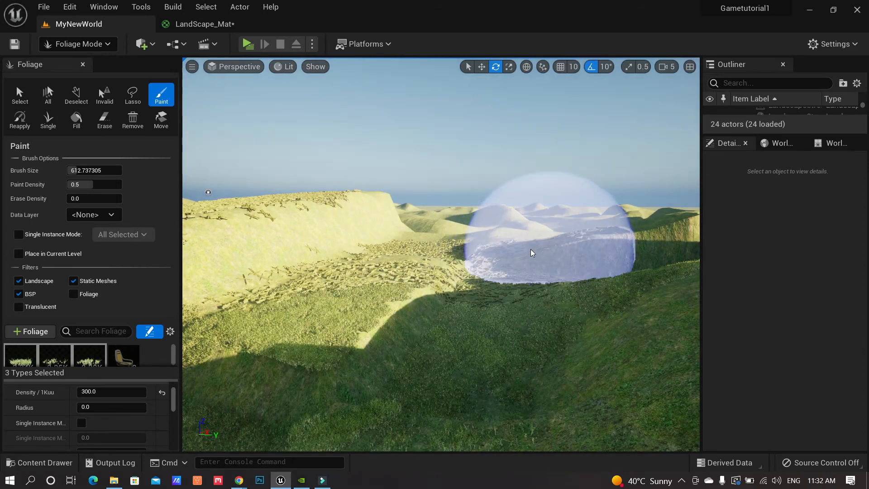
{"action": "mouse_move", "coordinate": [393, 328]}
{"action": "right_mouse_down"}
{"action": "mouse_move", "coordinate": [362, 324]}
{"action": "mouse_move", "coordinate": [449, 319]}
{"action": "mouse_move", "coordinate": [367, 301]}
{"action": "right_mouse_up"}
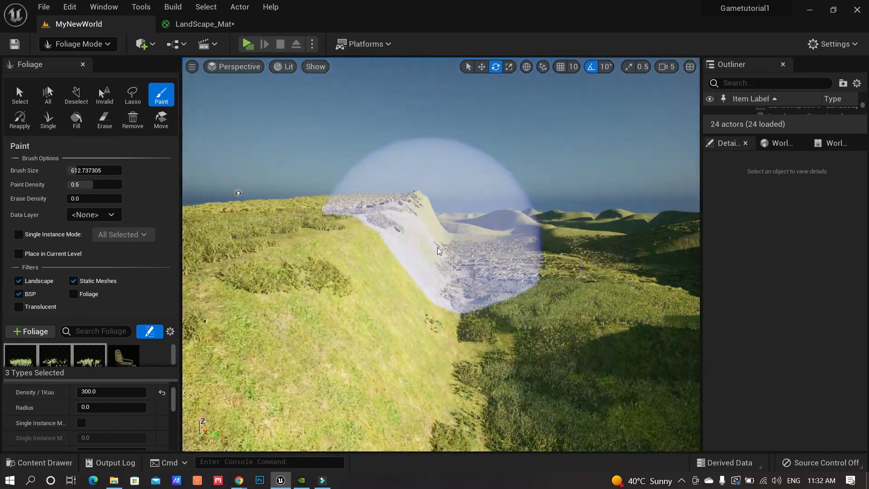
{"action": "mouse_move", "coordinate": [437, 247]}
{"action": "right_mouse_down"}
{"action": "mouse_move", "coordinate": [426, 256]}
{"action": "mouse_move", "coordinate": [486, 256]}
{"action": "right_mouse_up"}
{"action": "mouse_move", "coordinate": [486, 256]}
{"action": "left_mouse_down"}
{"action": "mouse_move", "coordinate": [395, 273]}
{"action": "mouse_move", "coordinate": [335, 260]}
{"action": "left_mouse_up"}
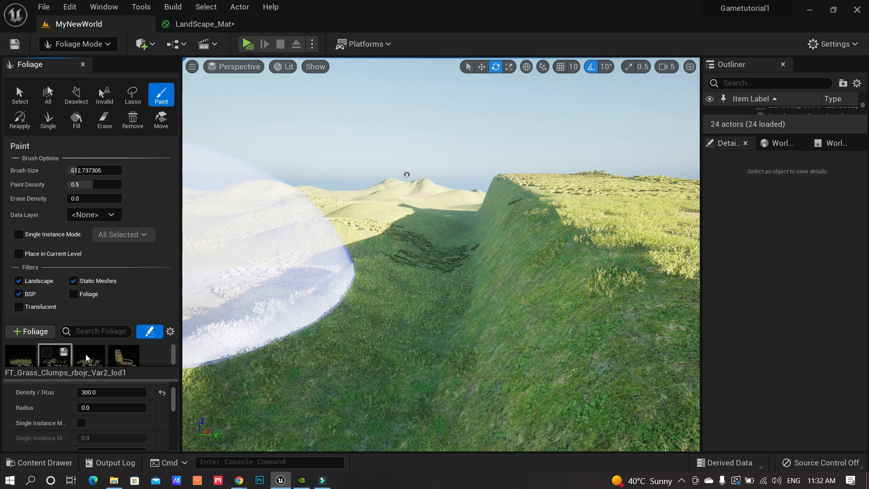
Paint clusters of orange chairs on the valley ground, near the cliff and along the ridge top, brush size 612.737305
{"action": "mouse_move", "coordinate": [304, 339]}
{"action": "right_mouse_down"}
{"action": "mouse_move", "coordinate": [346, 339]}
{"action": "mouse_move", "coordinate": [312, 348]}
{"action": "mouse_move", "coordinate": [304, 340]}
{"action": "right_mouse_up"}
{"action": "left_click", "coordinate": [305, 340]}
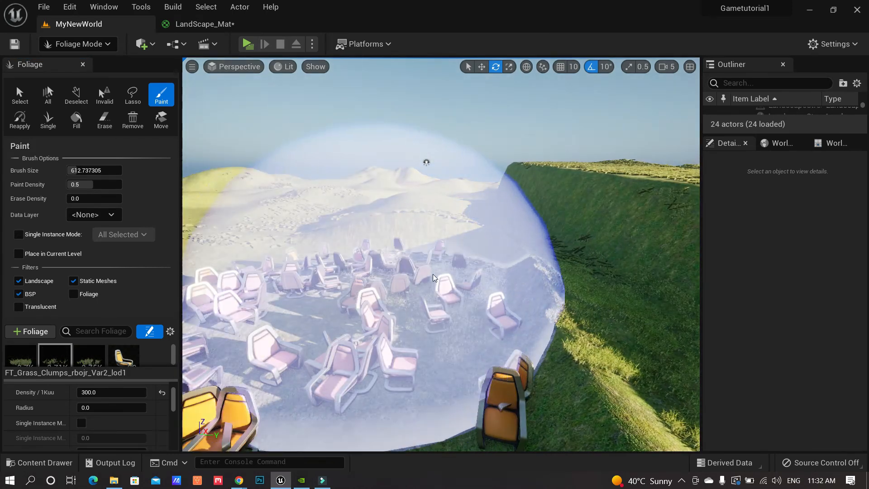
{"action": "left_click", "coordinate": [504, 248]}
{"action": "mouse_move", "coordinate": [511, 247]}
{"action": "right_mouse_down"}
{"action": "mouse_move", "coordinate": [570, 244]}
{"action": "mouse_move", "coordinate": [515, 276]}
{"action": "right_mouse_up"}
{"action": "left_click_drag", "start_coordinate": [515, 276], "coordinate": [550, 219]}
{"action": "mouse_move", "coordinate": [550, 219]}
{"action": "right_mouse_down"}
{"action": "mouse_move", "coordinate": [588, 222]}
{"action": "mouse_move", "coordinate": [570, 215]}
{"action": "right_mouse_up"}
{"action": "left_click", "coordinate": [499, 213]}
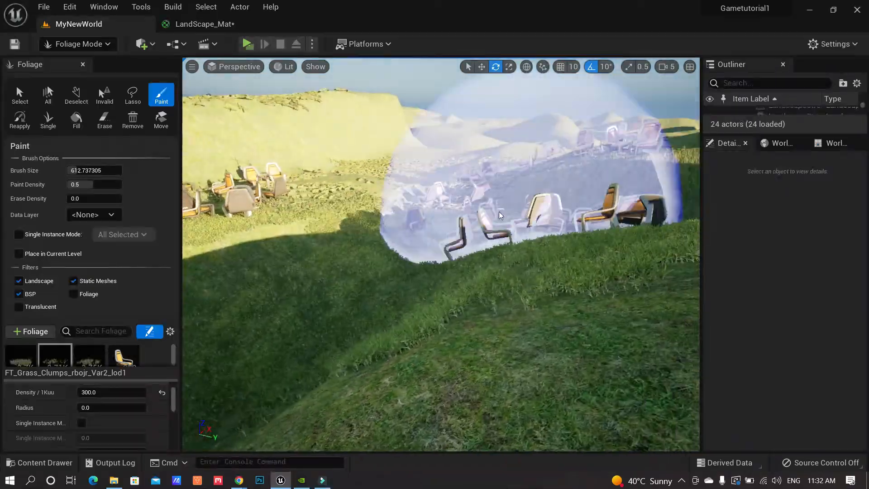
{"action": "left_click_drag", "start_coordinate": [498, 213], "coordinate": [343, 275]}
{"action": "mouse_move", "coordinate": [343, 275]}
{"action": "right_mouse_down"}
{"action": "mouse_move", "coordinate": [362, 275]}
{"action": "mouse_move", "coordinate": [336, 275]}
{"action": "mouse_move", "coordinate": [353, 272]}
{"action": "mouse_move", "coordinate": [338, 265]}
{"action": "mouse_move", "coordinate": [291, 271]}
{"action": "mouse_move", "coordinate": [310, 288]}
{"action": "mouse_move", "coordinate": [299, 281]}
{"action": "mouse_move", "coordinate": [322, 253]}
{"action": "mouse_move", "coordinate": [343, 273]}
{"action": "right_mouse_up"}
{"action": "left_click", "coordinate": [311, 287]}
{"action": "left_click", "coordinate": [322, 254]}
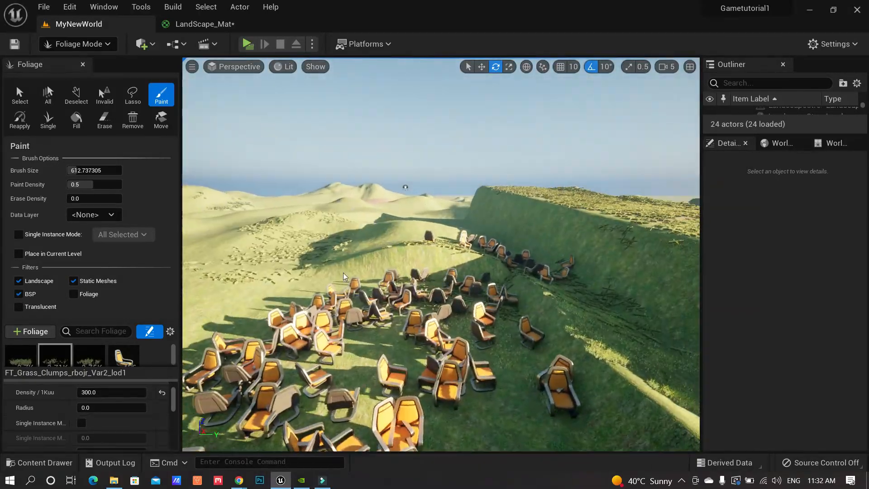
{"action": "right_click_drag", "start_coordinate": [424, 286], "coordinate": [216, 90]}
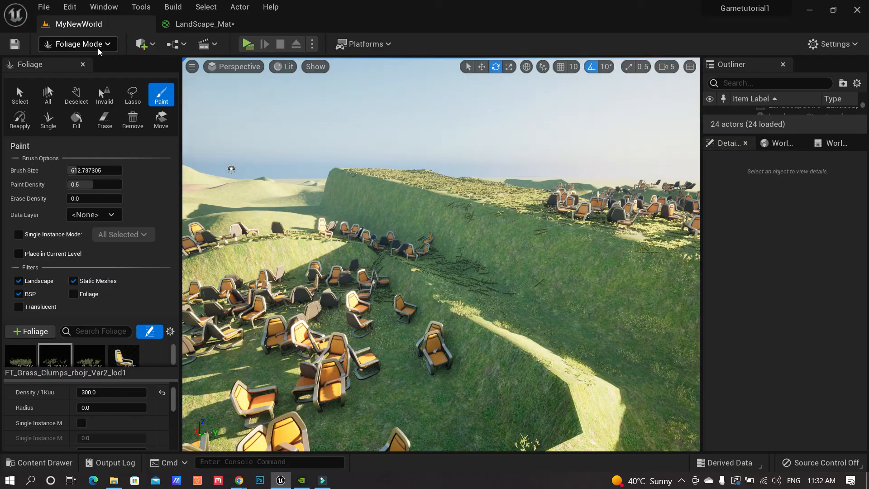
Switch to Select Mode and fly the camera down among the chairs facing the sun
{"action": "left_click", "coordinate": [97, 64]}
{"action": "right_click_drag", "start_coordinate": [344, 253], "coordinate": [307, 231]}
{"action": "mouse_move", "coordinate": [209, 156]}
{"action": "right_mouse_down"}
{"action": "mouse_move", "coordinate": [199, 172]}
{"action": "mouse_move", "coordinate": [208, 149]}
{"action": "right_mouse_up"}
{"action": "right_click_drag", "start_coordinate": [431, 138], "coordinate": [431, 137]}
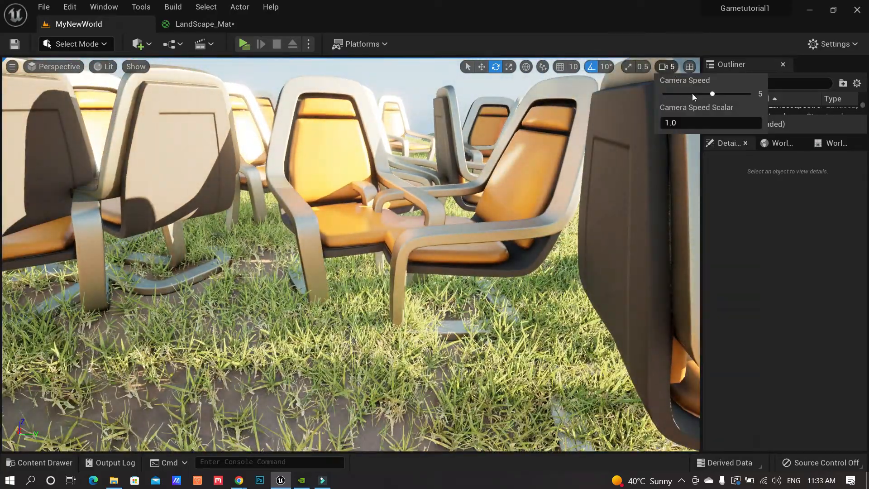
{"action": "right_click_drag", "start_coordinate": [431, 136], "coordinate": [434, 141]}
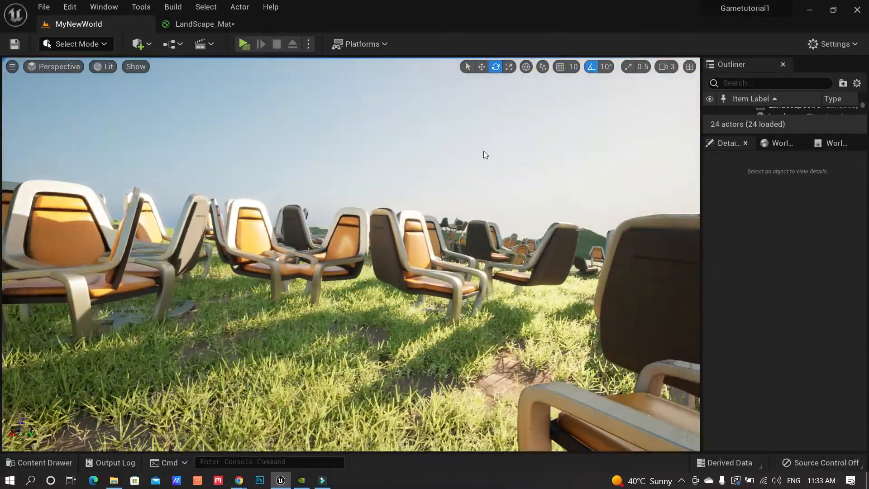
{"action": "right_click_drag", "start_coordinate": [485, 155], "coordinate": [486, 155]}
{"action": "key", "text": "a"}
{"action": "right_click_drag", "start_coordinate": [443, 181], "coordinate": [466, 166]}
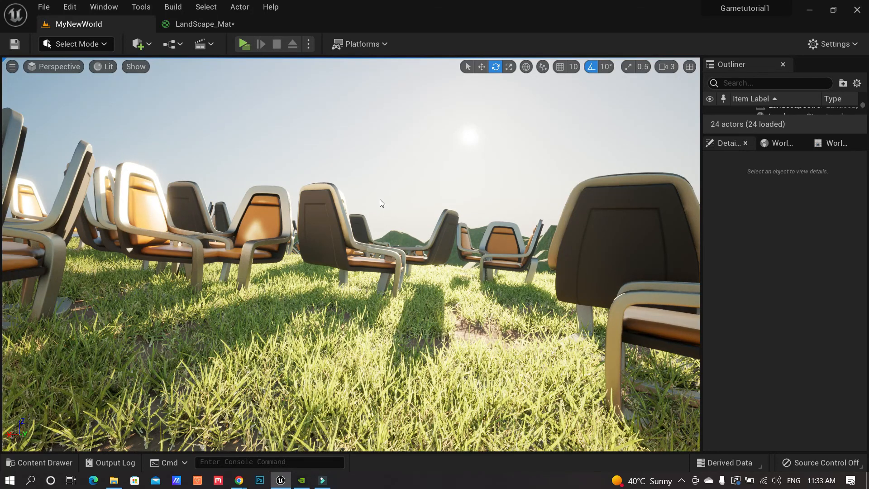
Rotate the sun with Ctrl+L, from dusk back to higher daylight with softer glare
{"action": "key", "text": "ctrl+l"}
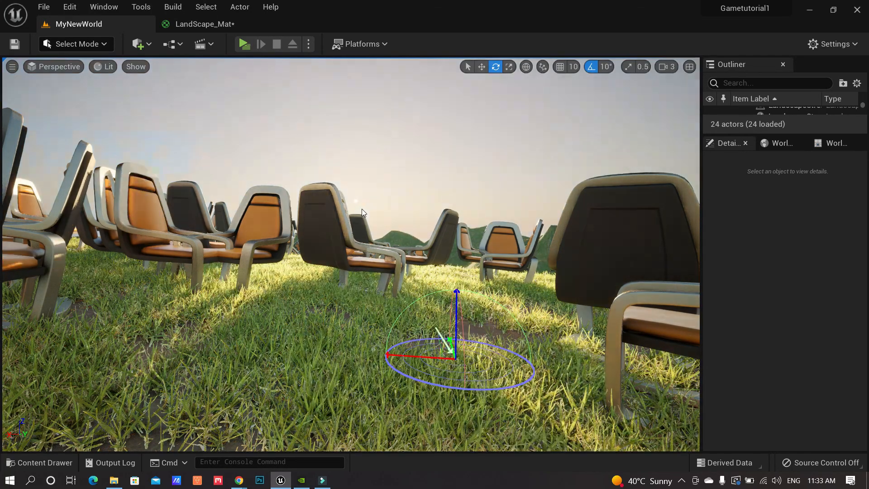
{"action": "key", "text": "ctrl+l"}
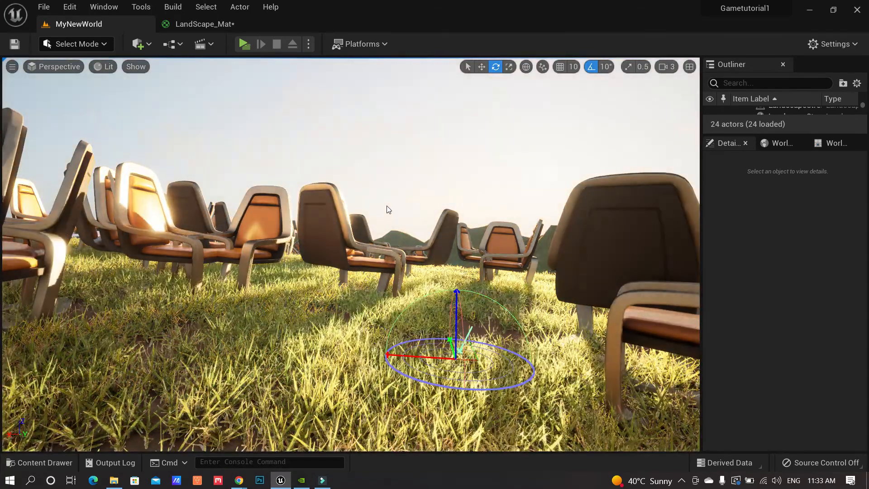
{"action": "key", "text": "ctrl+l"}
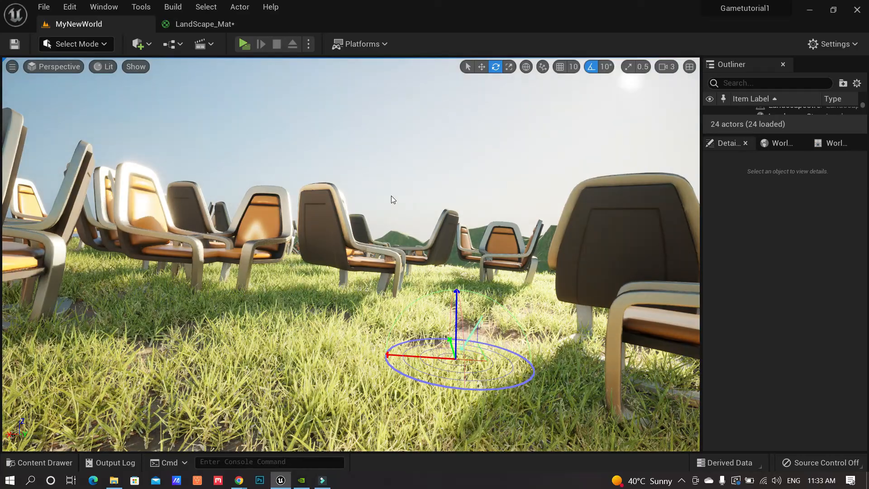
{"action": "key", "text": "ctrl+l"}
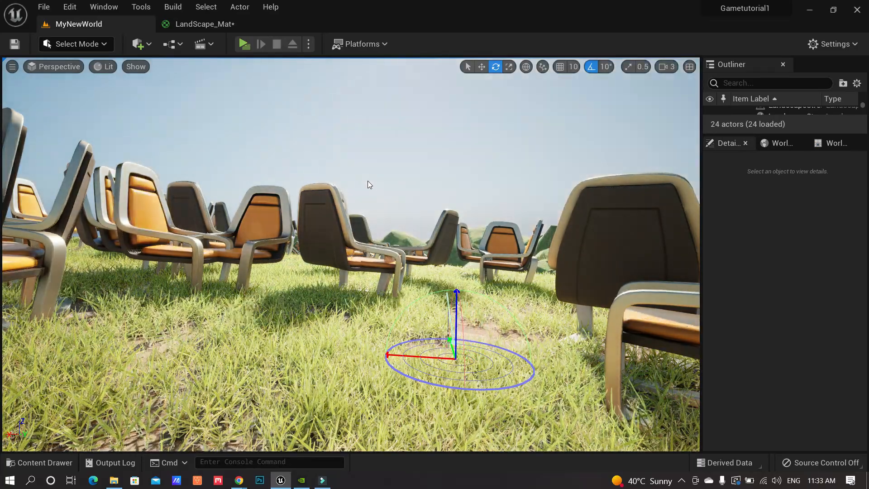
{"action": "right_click_drag", "start_coordinate": [362, 208], "coordinate": [317, 212]}
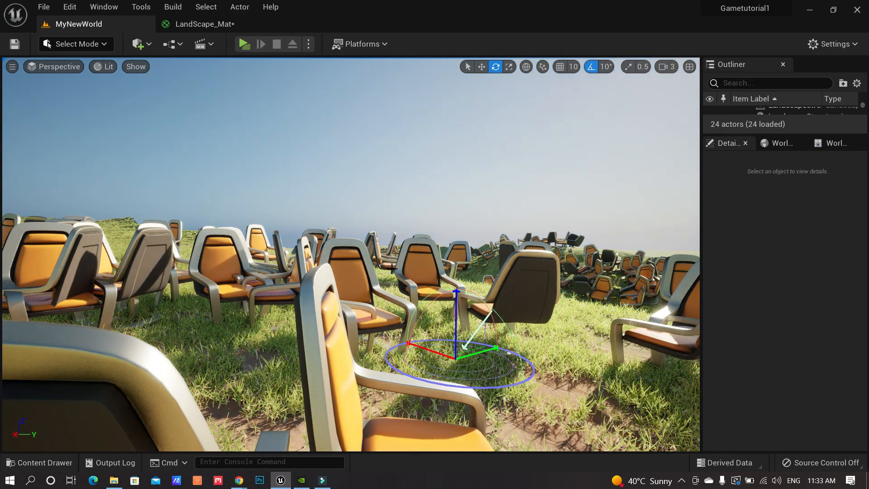
Select the painted chairs and grass, then clear the selection and fly across the chair field
{"action": "left_click", "coordinate": [408, 268]}
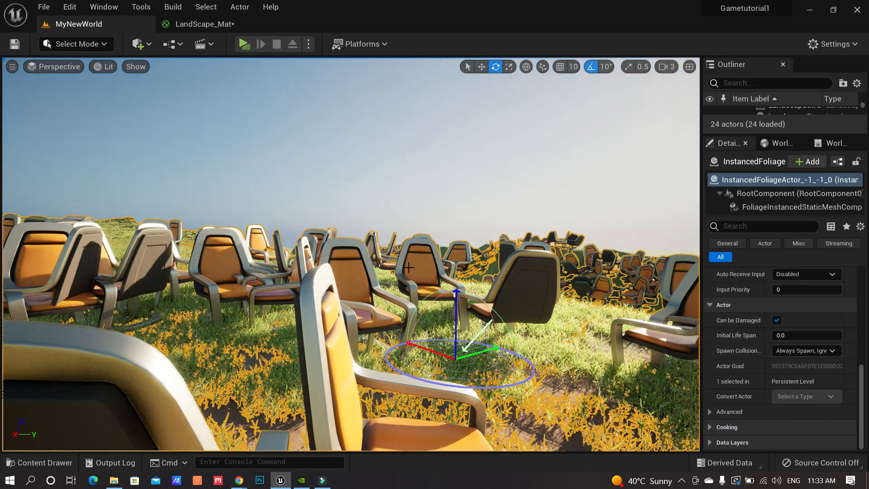
{"action": "right_click_drag", "start_coordinate": [402, 197], "coordinate": [330, 197]}
{"action": "left_click", "coordinate": [392, 197]}
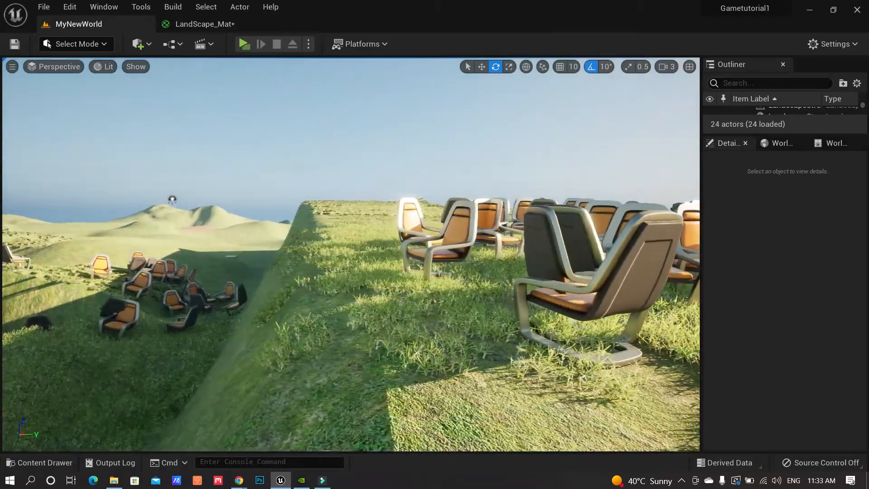
{"action": "right_click_drag", "start_coordinate": [167, 197], "coordinate": [275, 92]}
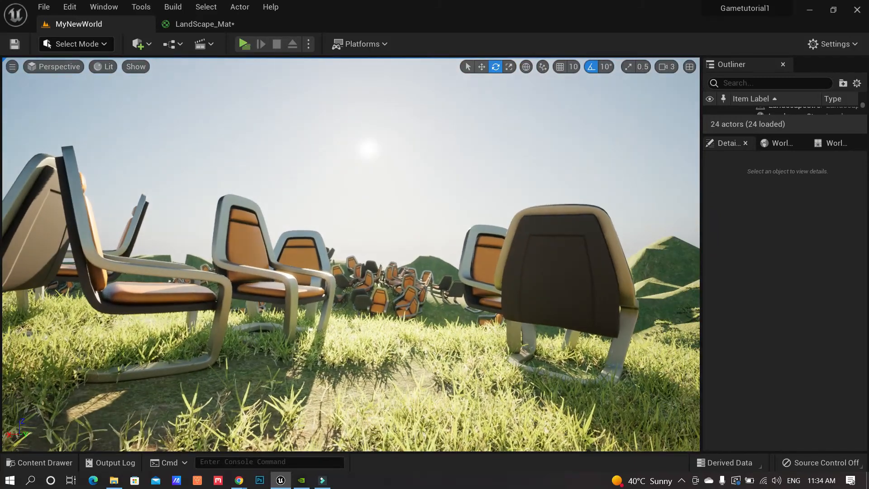